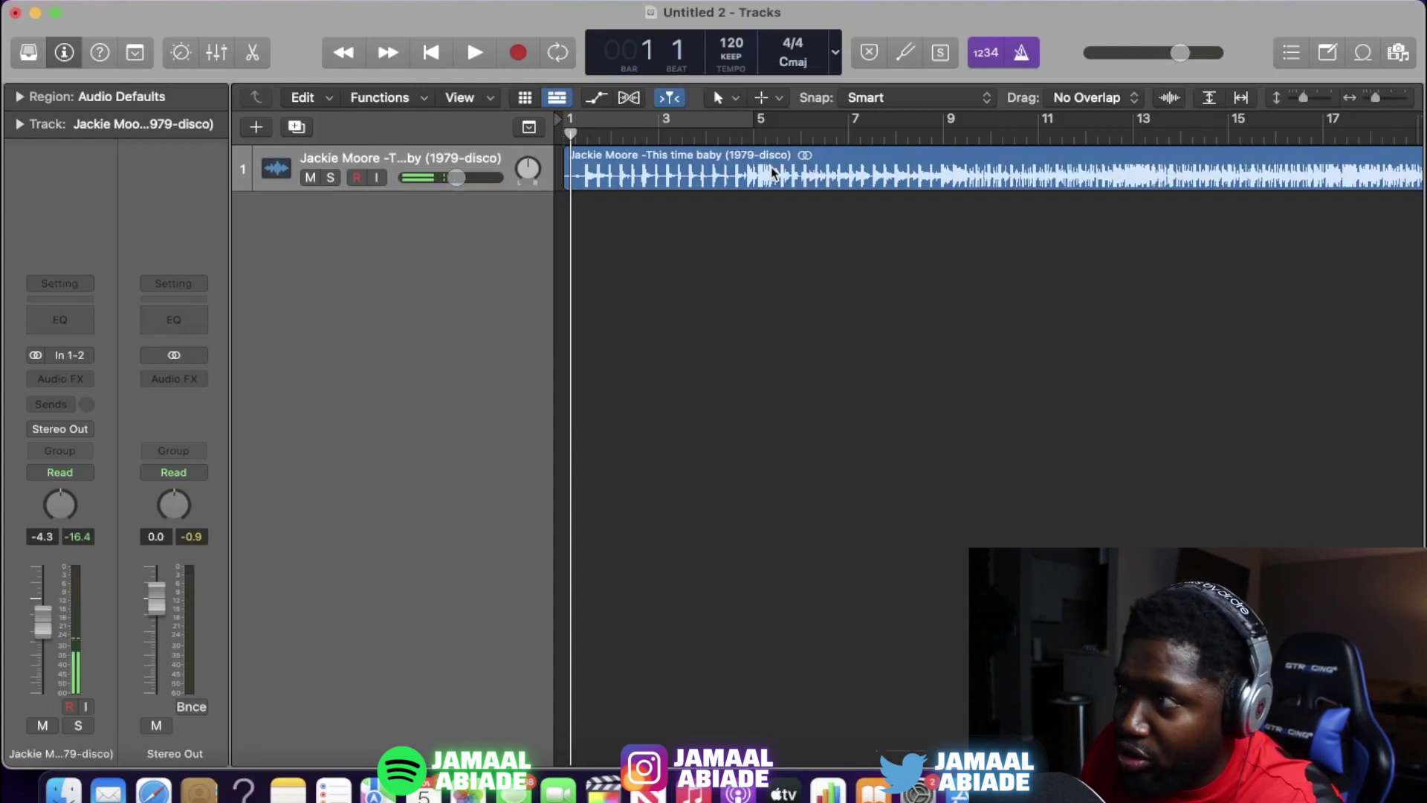
Step: Play the Jackie Moore disco sample on track 1 through to about bar 23, then stop
key(space)
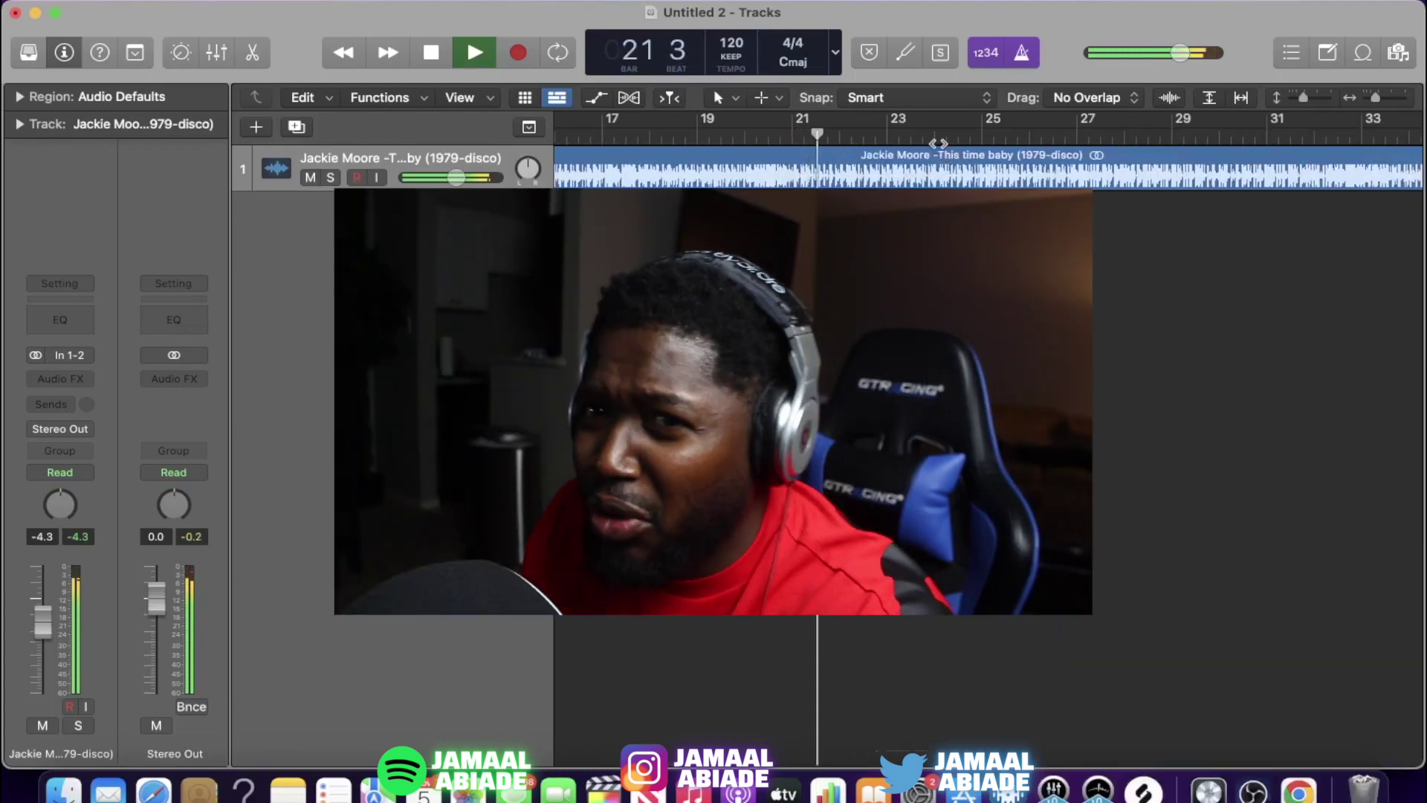
key(space)
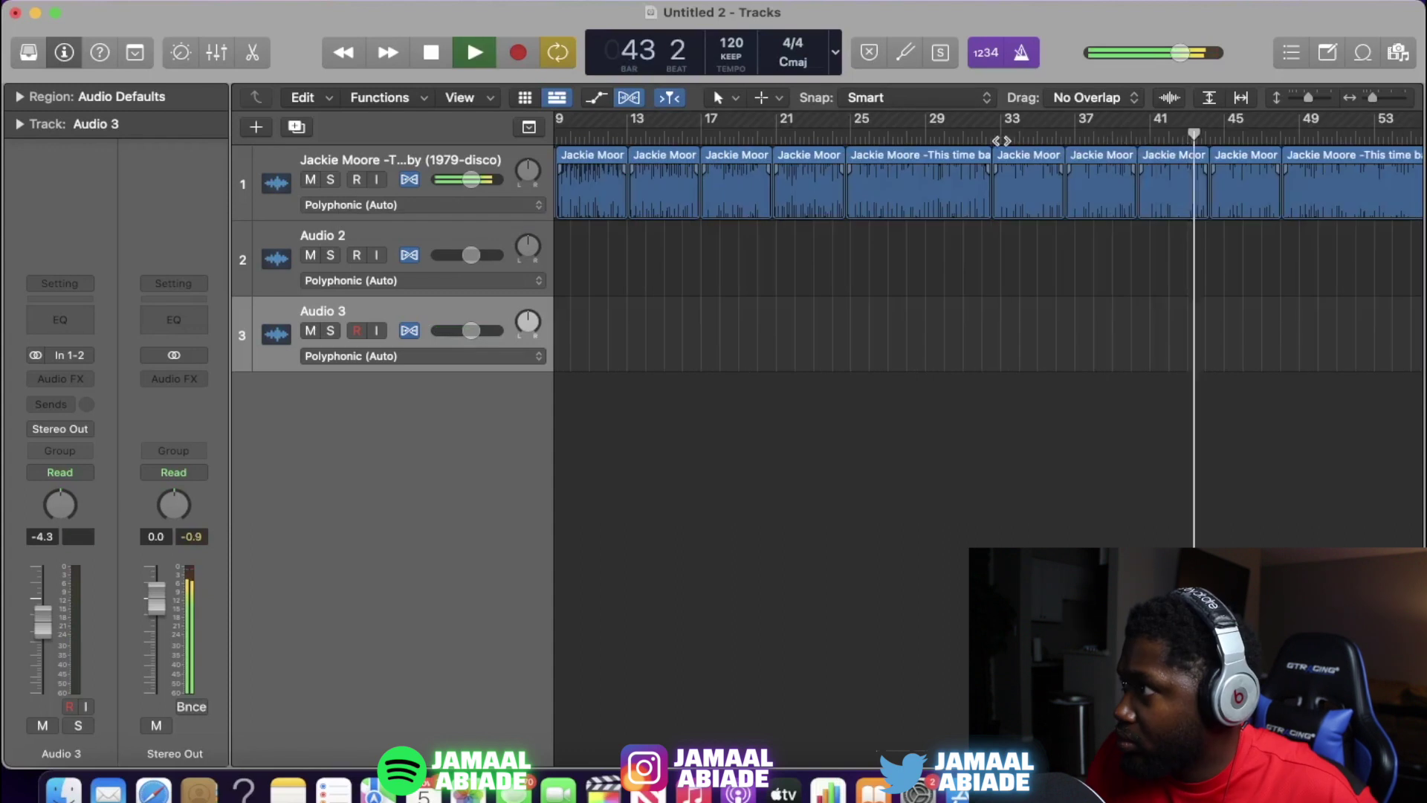
Step: Move one chop of the disco sample onto Audio 3, starting exactly at bar 1
click(1015, 134)
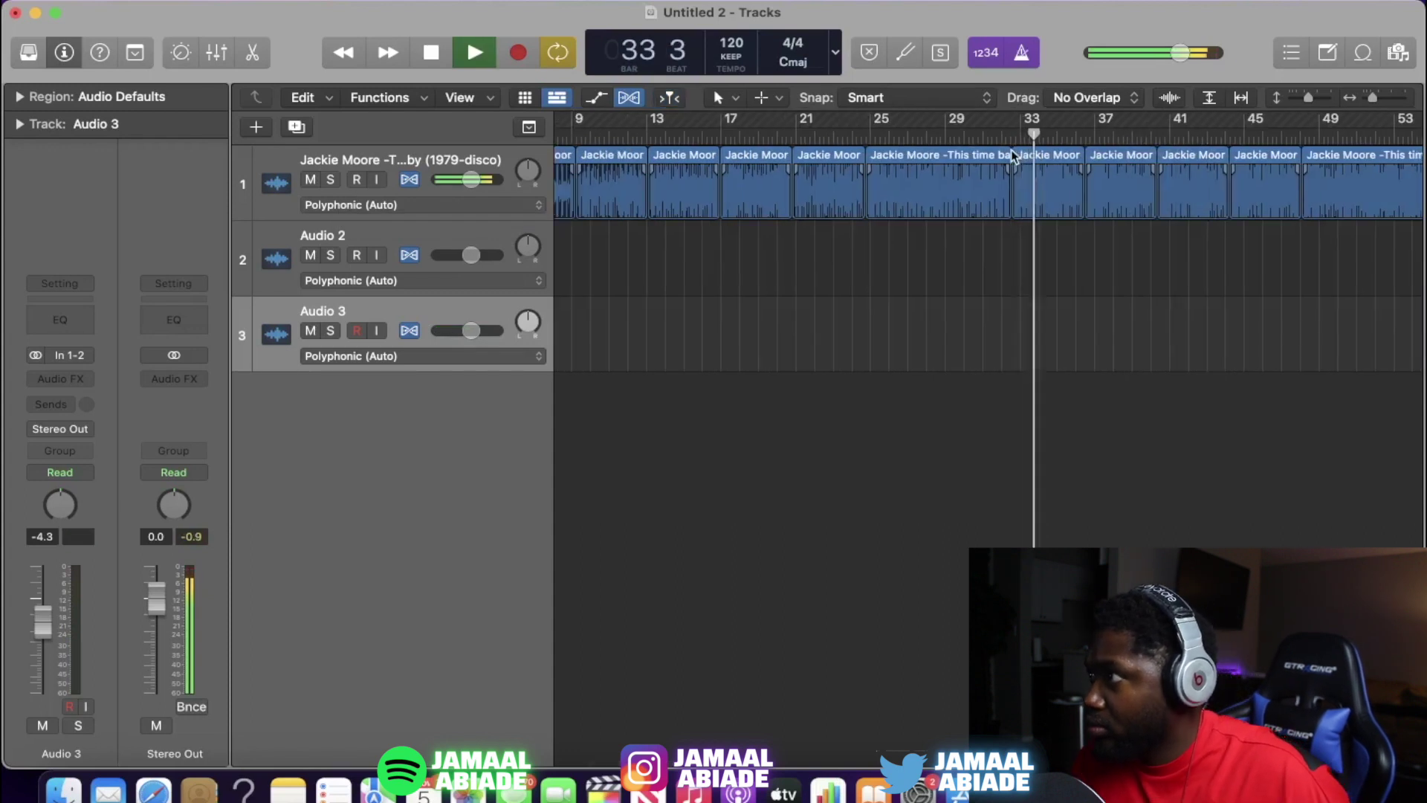
key(space)
drag(1043, 167, 611, 324)
scroll(611, 324, up, 5)
key(Return)
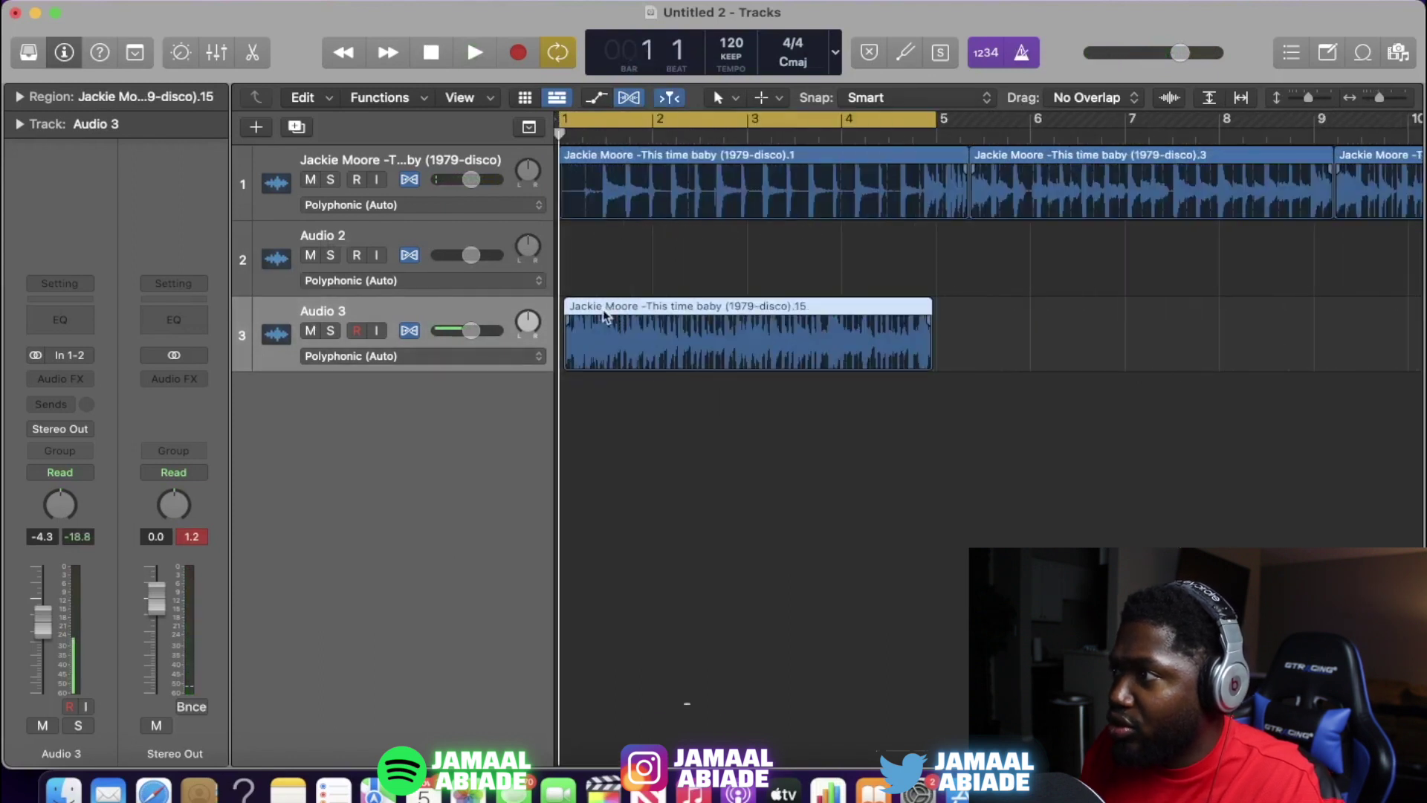
scroll(684, 262, left, 1)
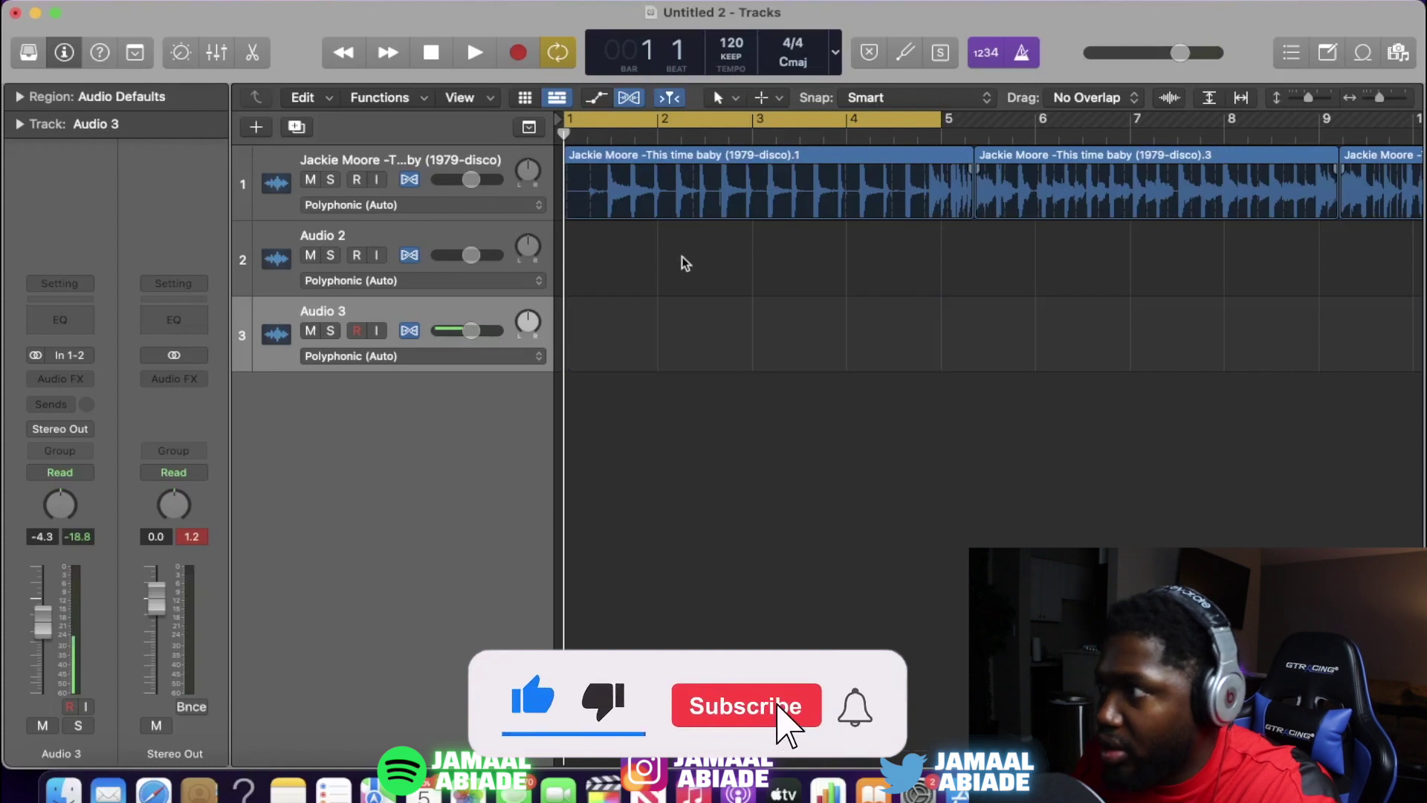
key(super+f)
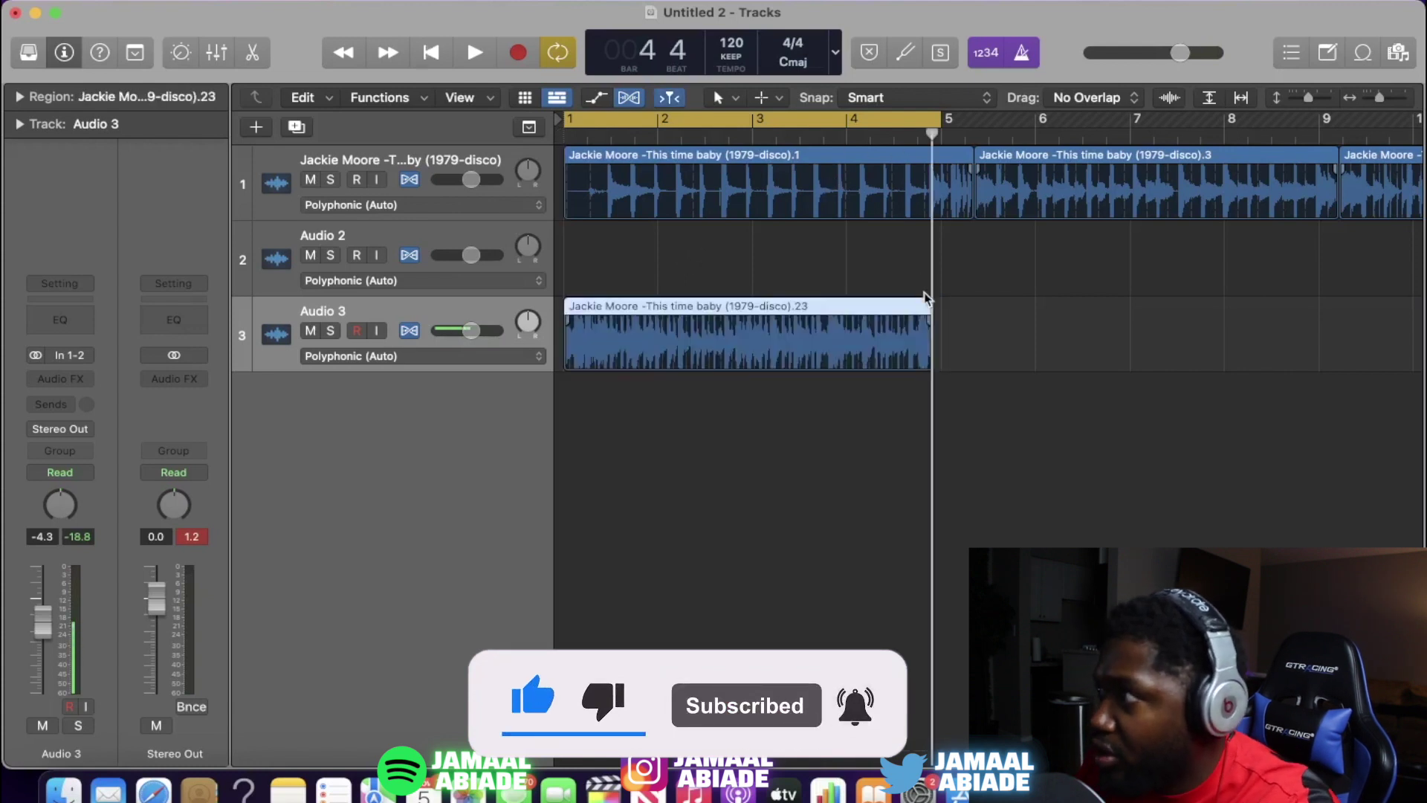
drag(932, 311, 938, 310)
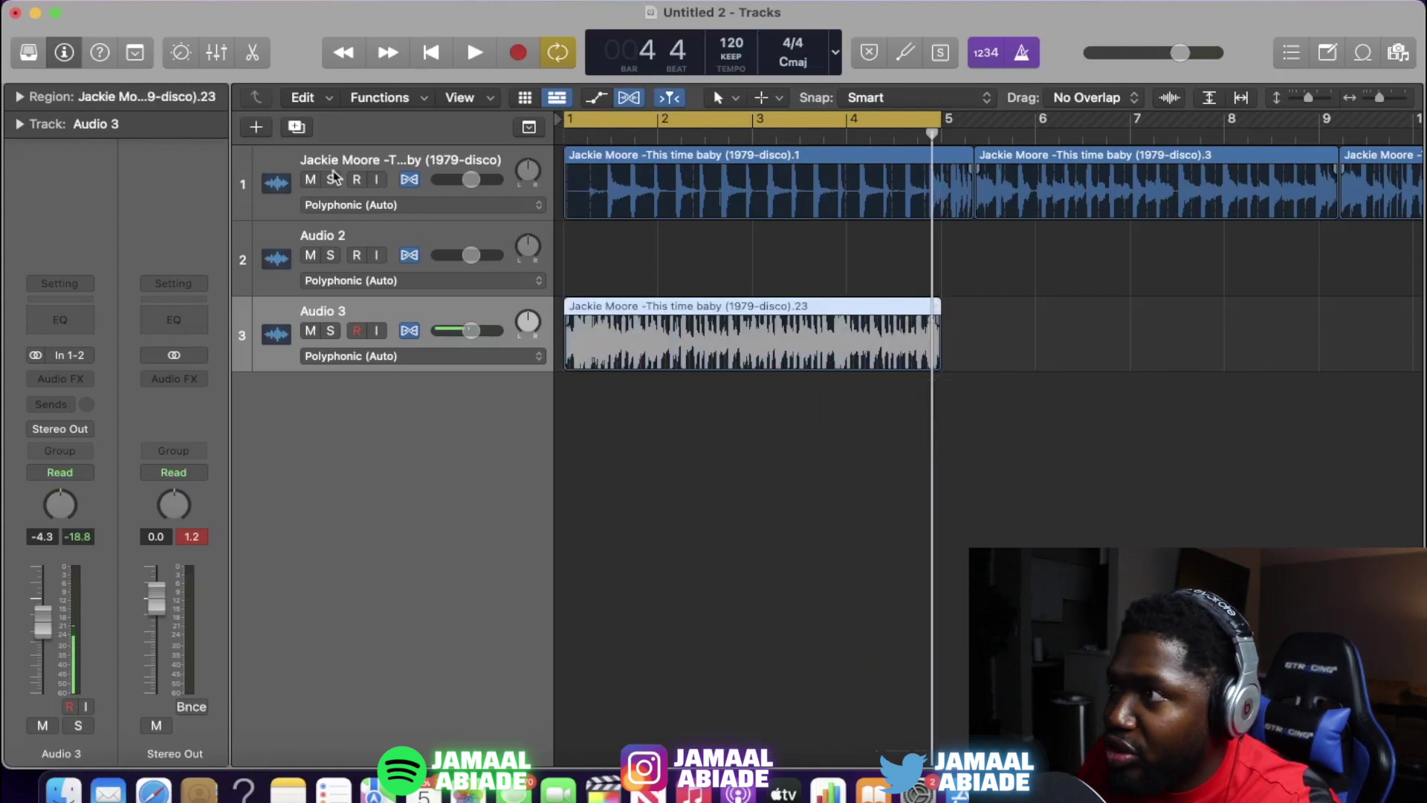
Step: Mute original track 1 and preview the new Audio 3 chop on its own
click(309, 181)
key(space)
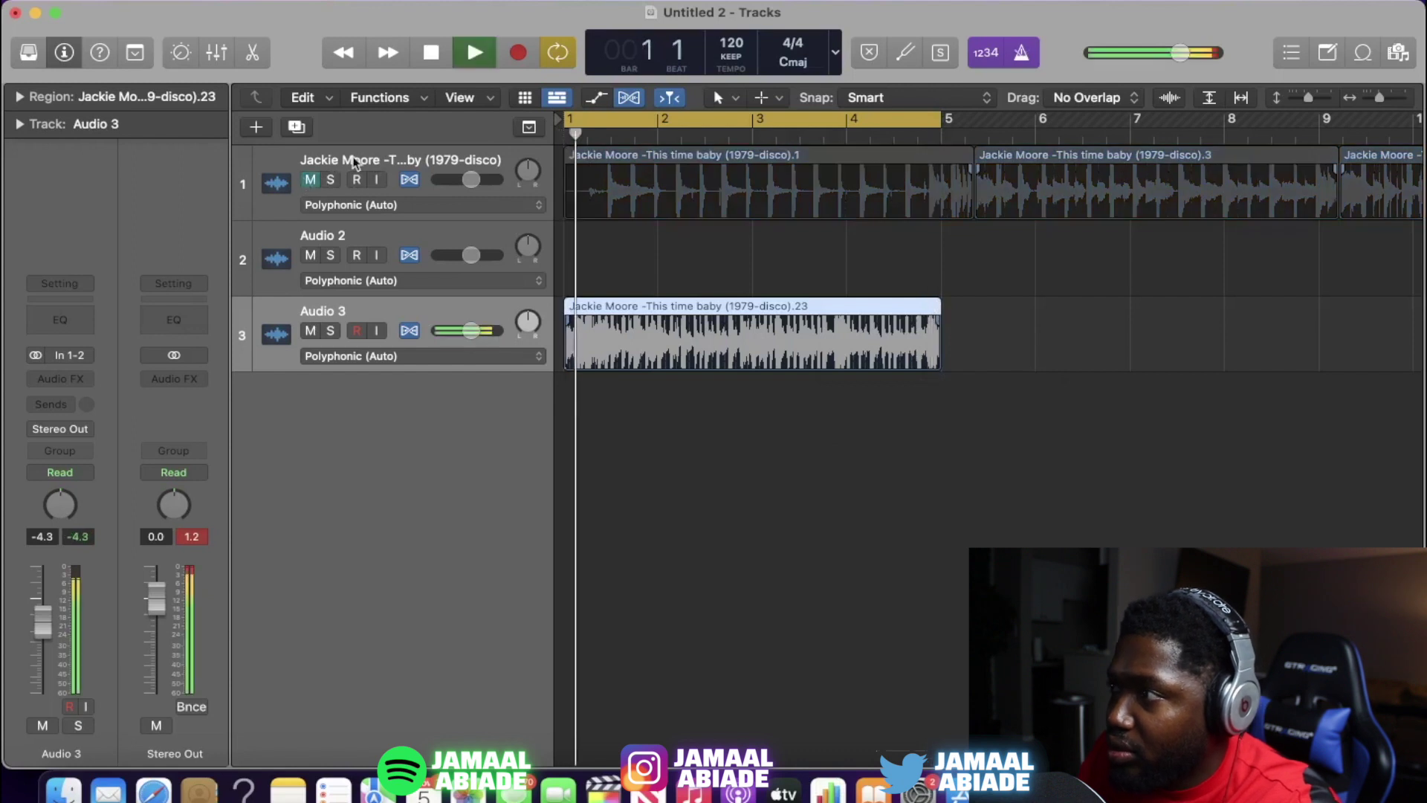
key(space)
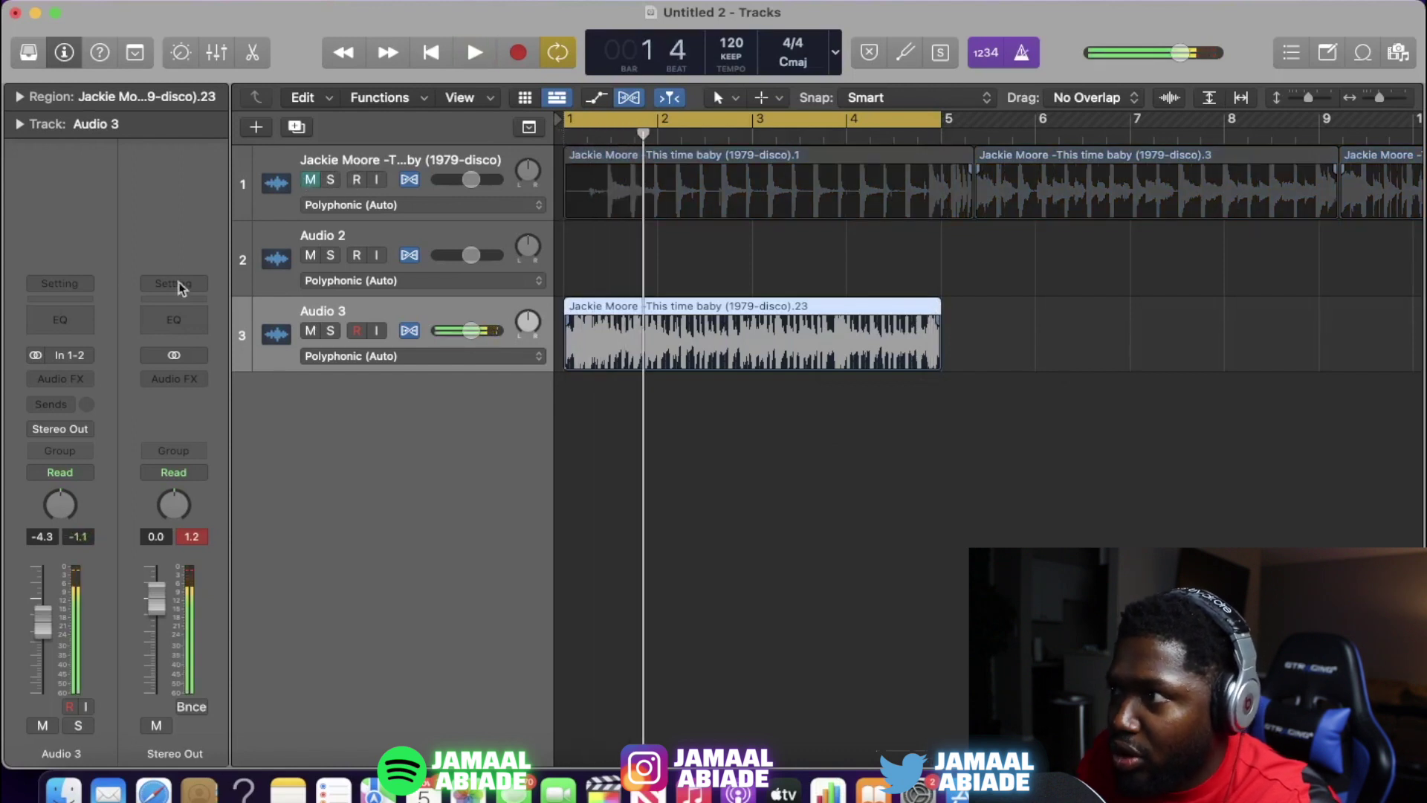
key(Return)
Step: Add a Channel EQ to Audio 3 and enable a high-cut around 5 kHz
click(63, 321)
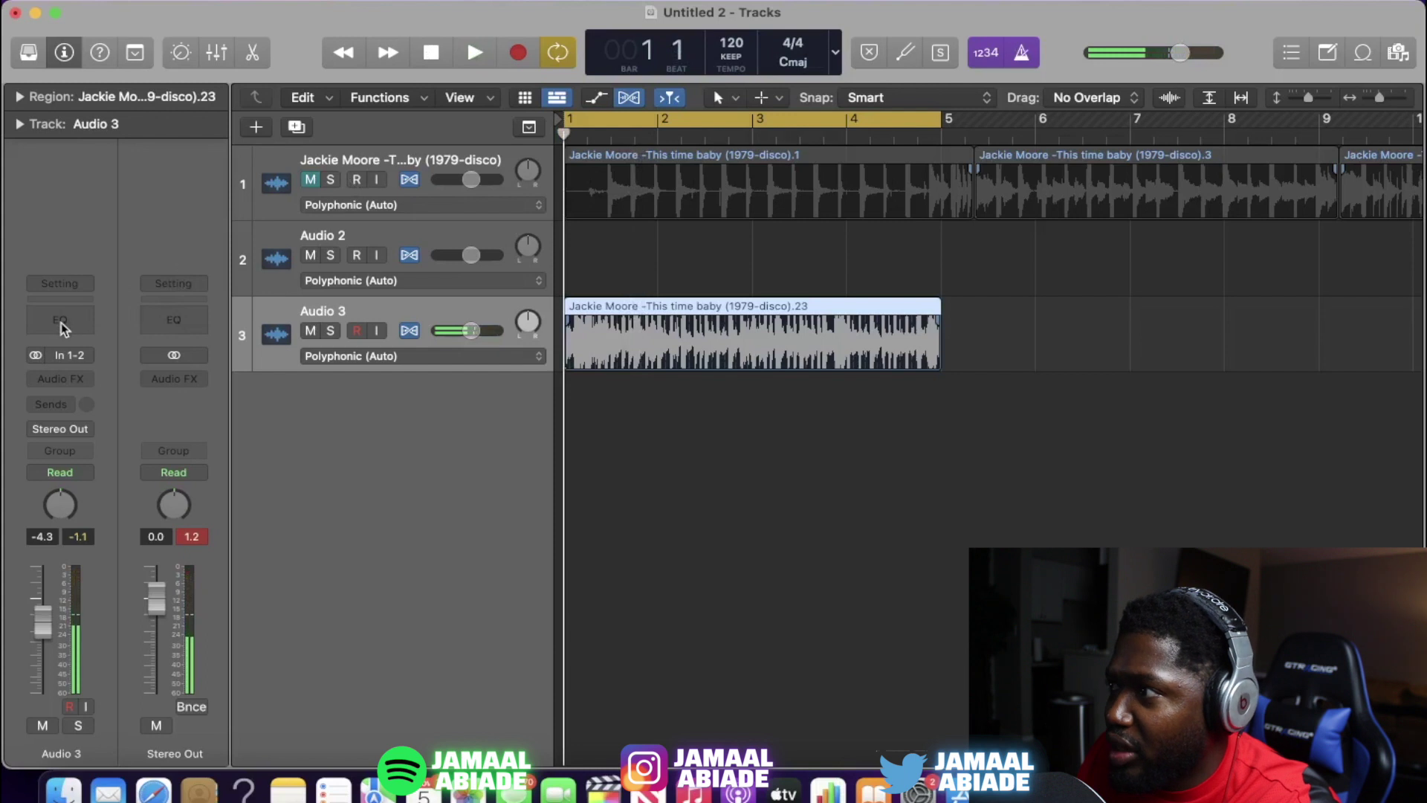
key(space)
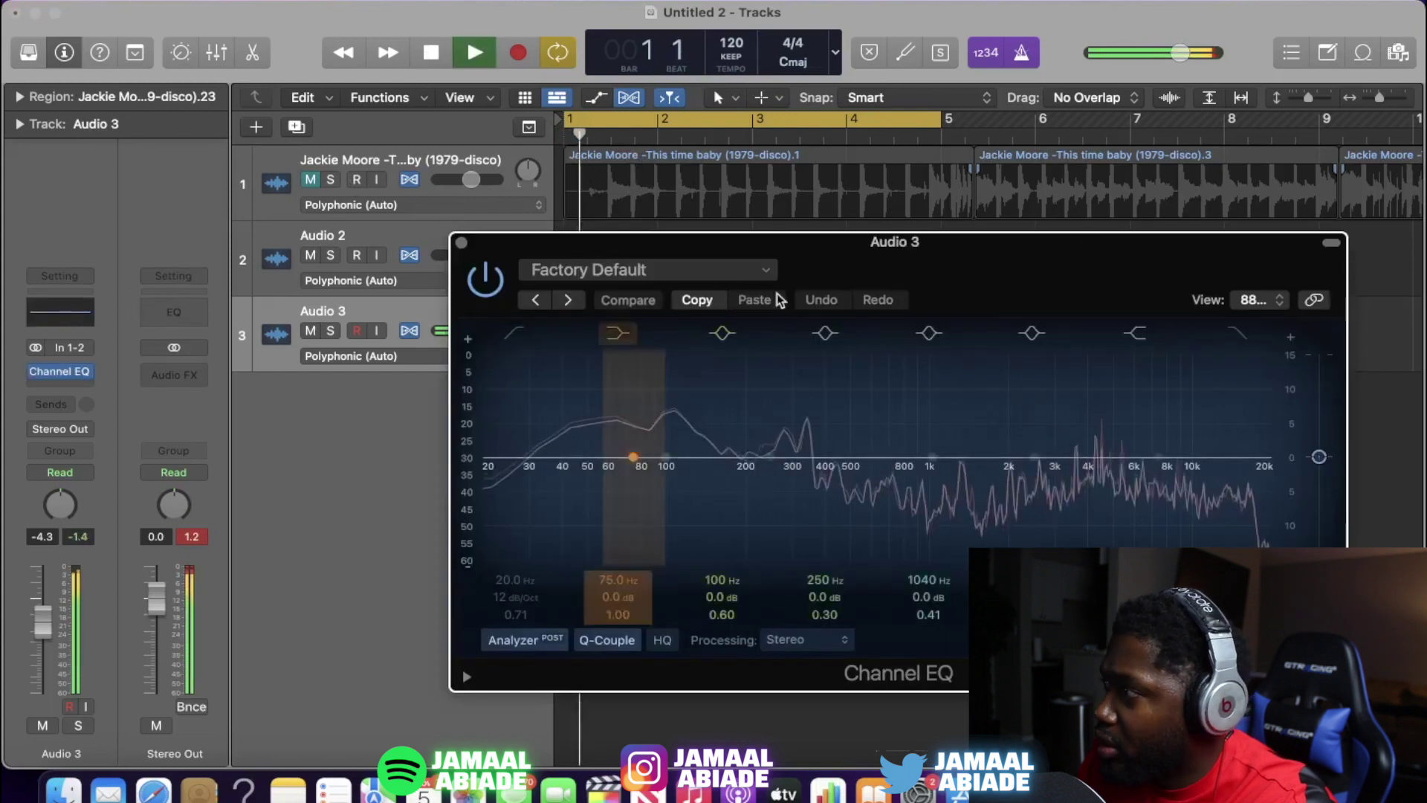
key(space)
key(n)
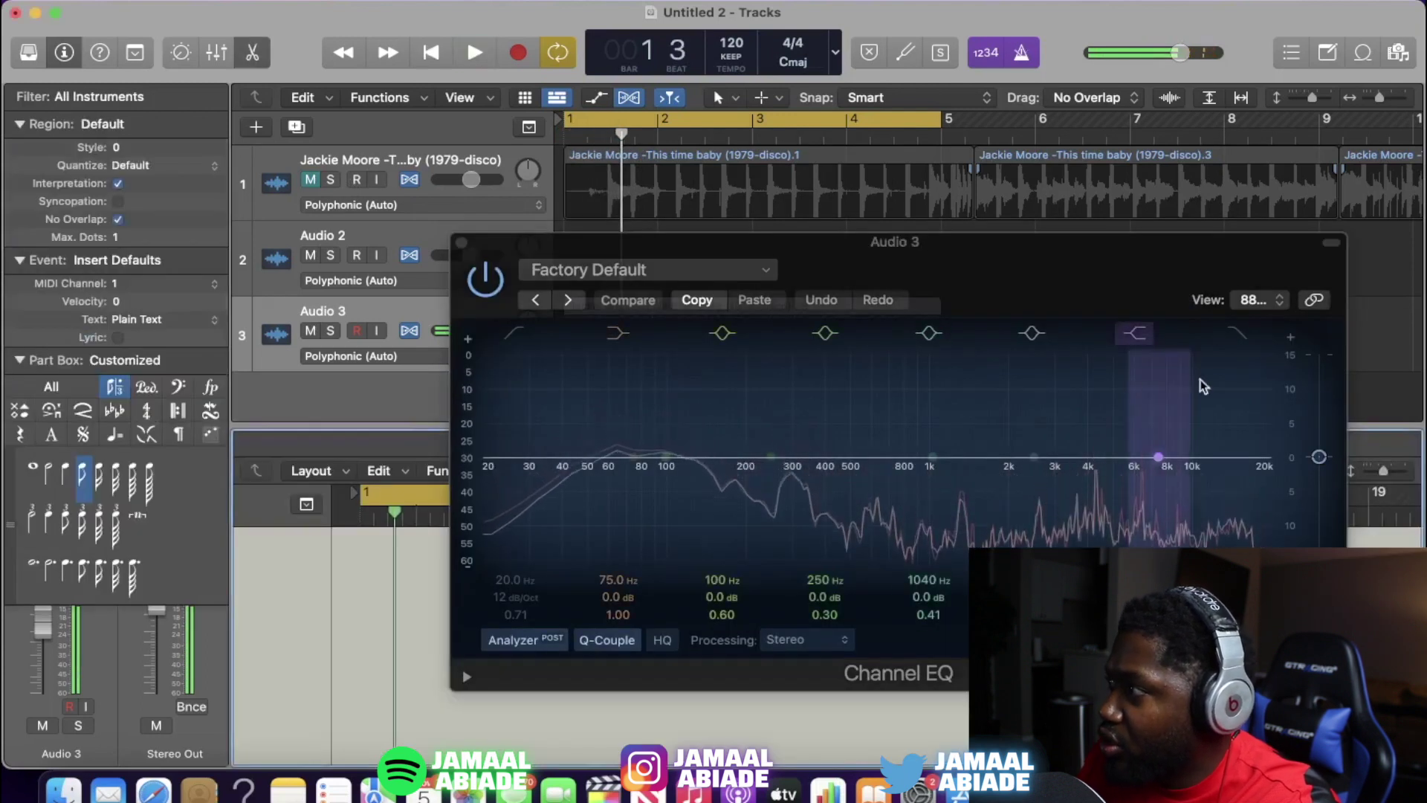
click(1237, 333)
drag(1246, 438, 1124, 503)
key(space)
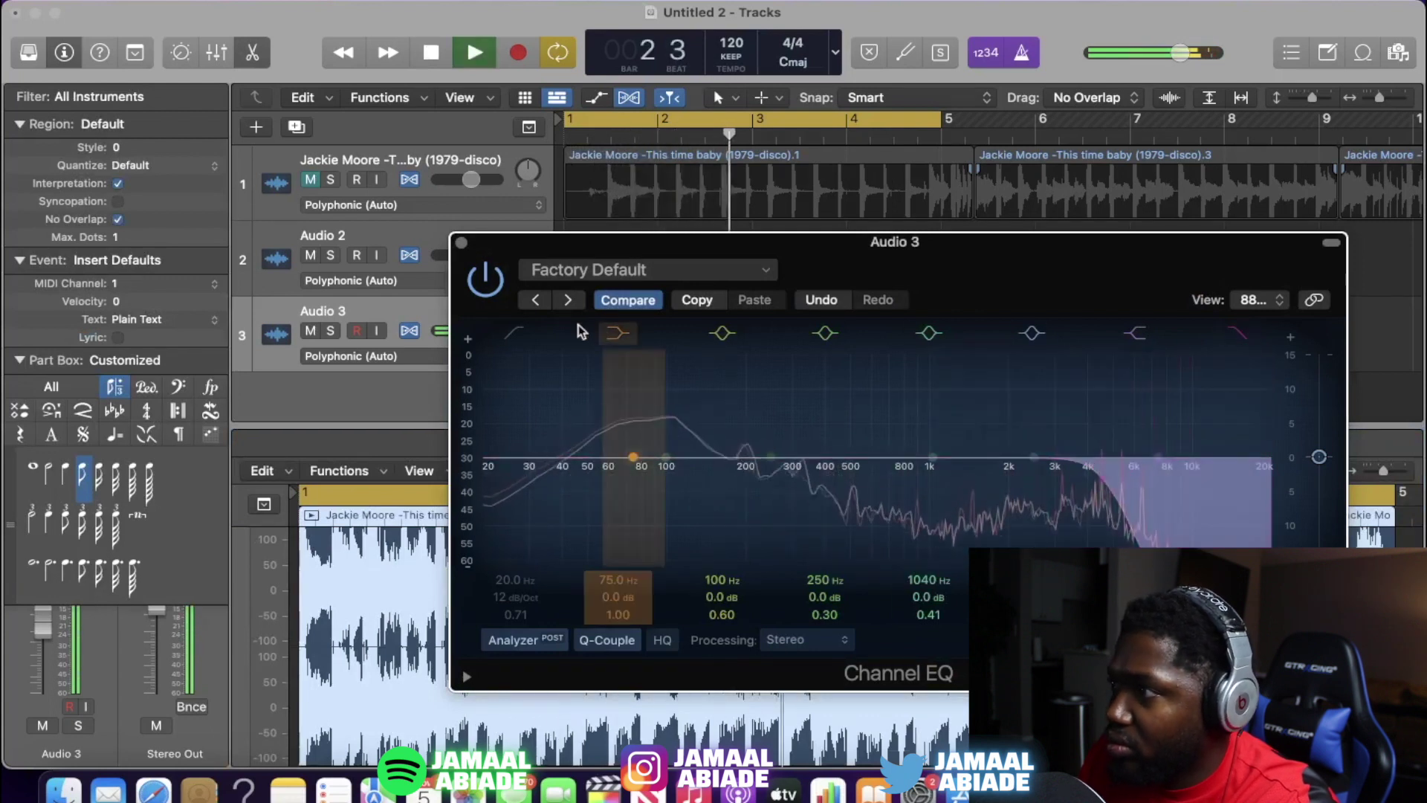
Step: Raise the EQ's low cut to about 173 Hz and pull the high cut lower
click(512, 333)
drag(556, 466, 751, 487)
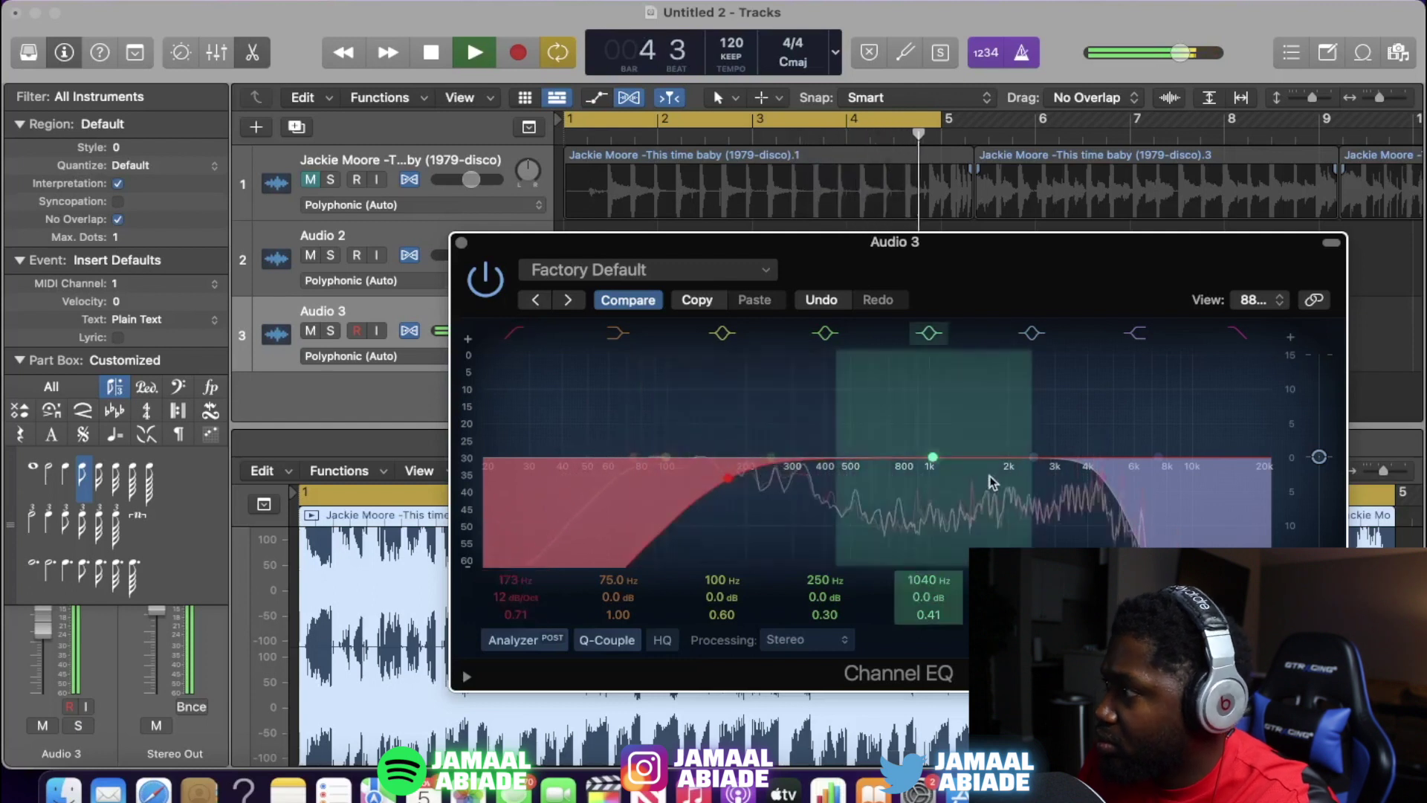
drag(1046, 504, 1070, 483)
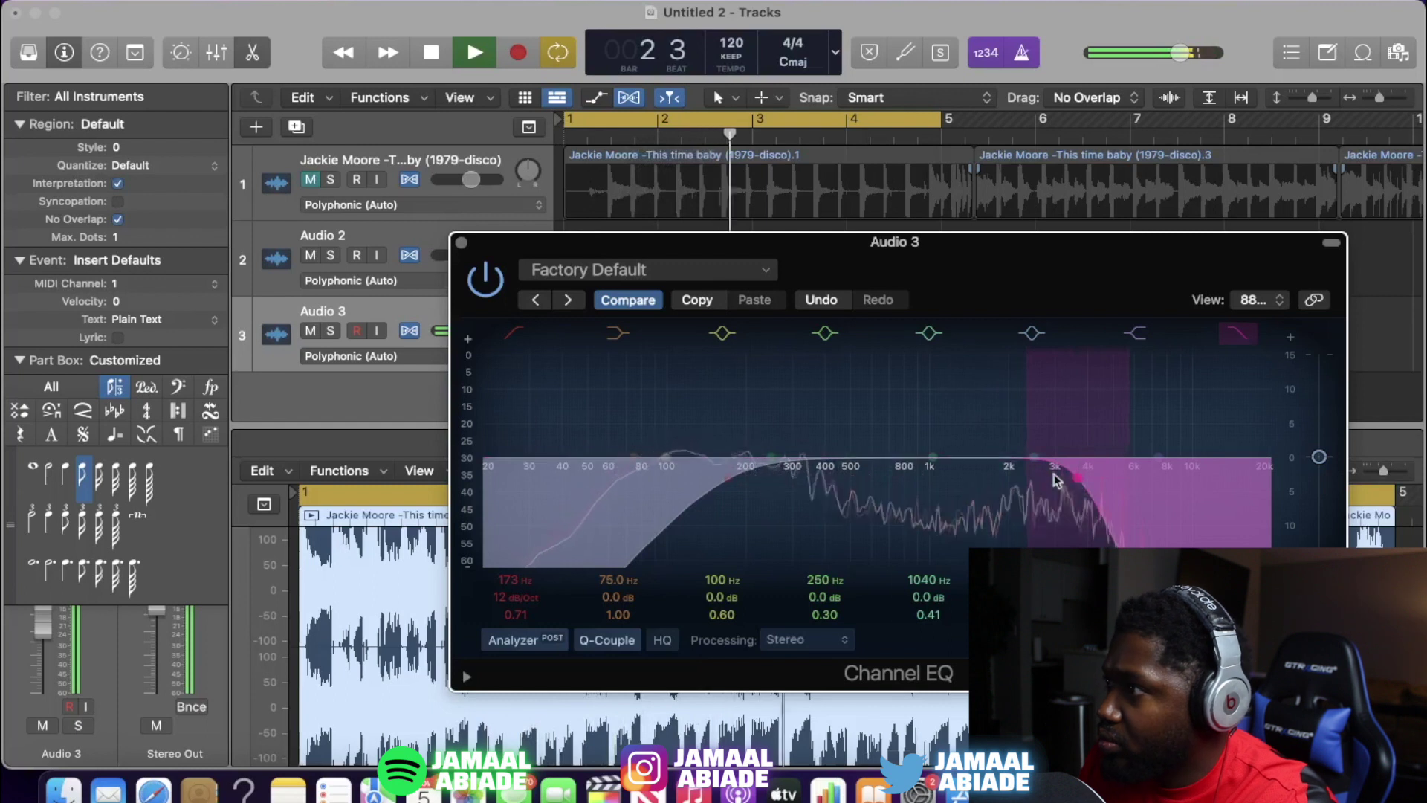
click(462, 243)
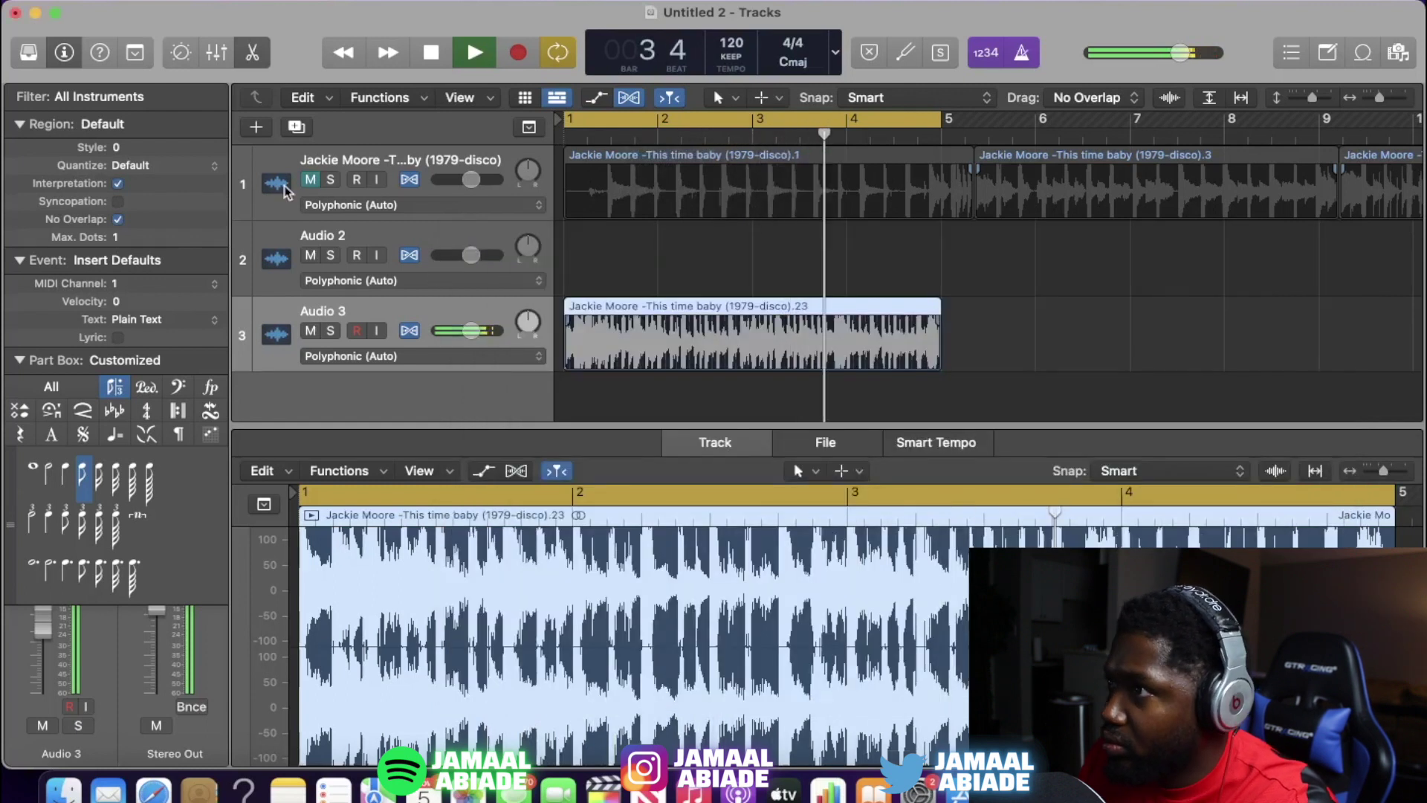
key(space)
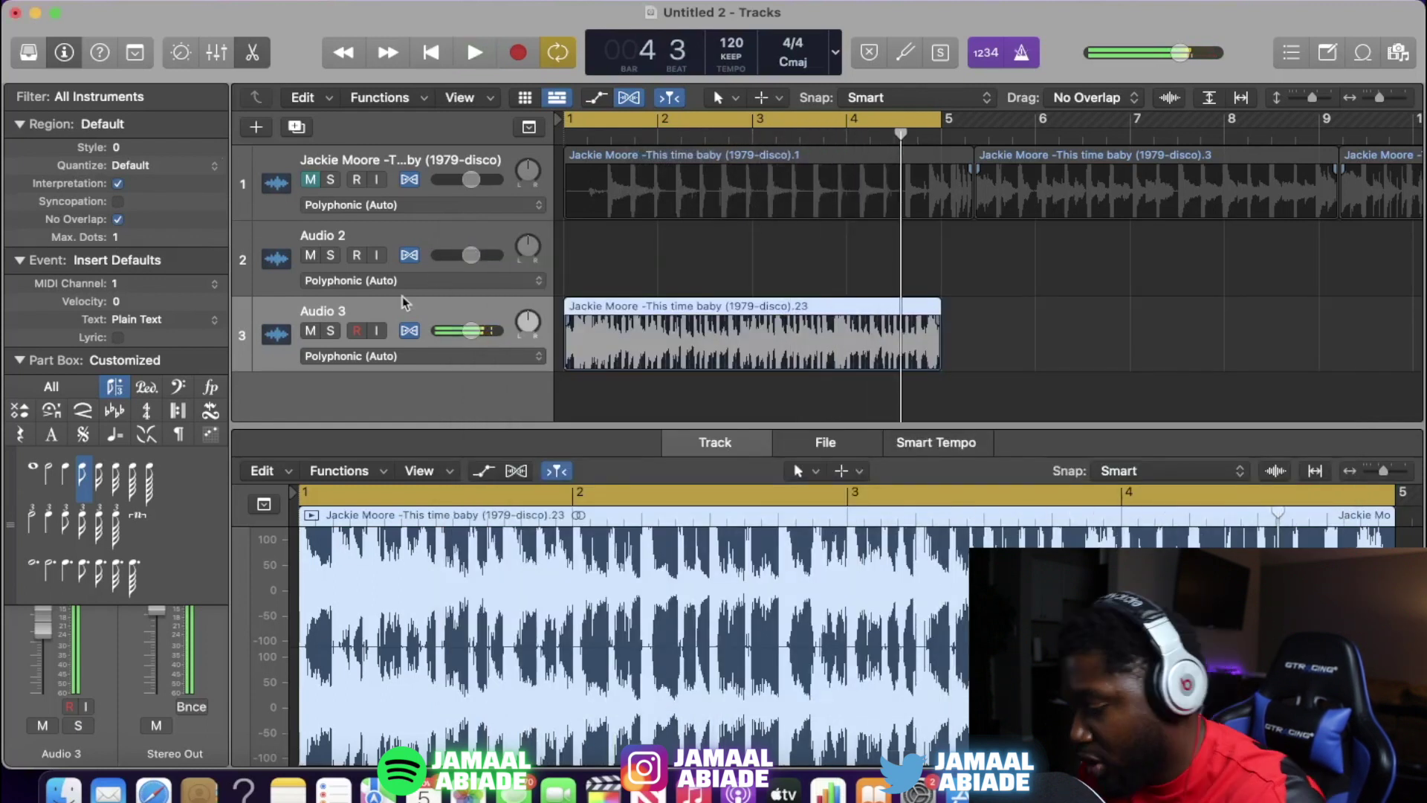
key(x)
key(x)
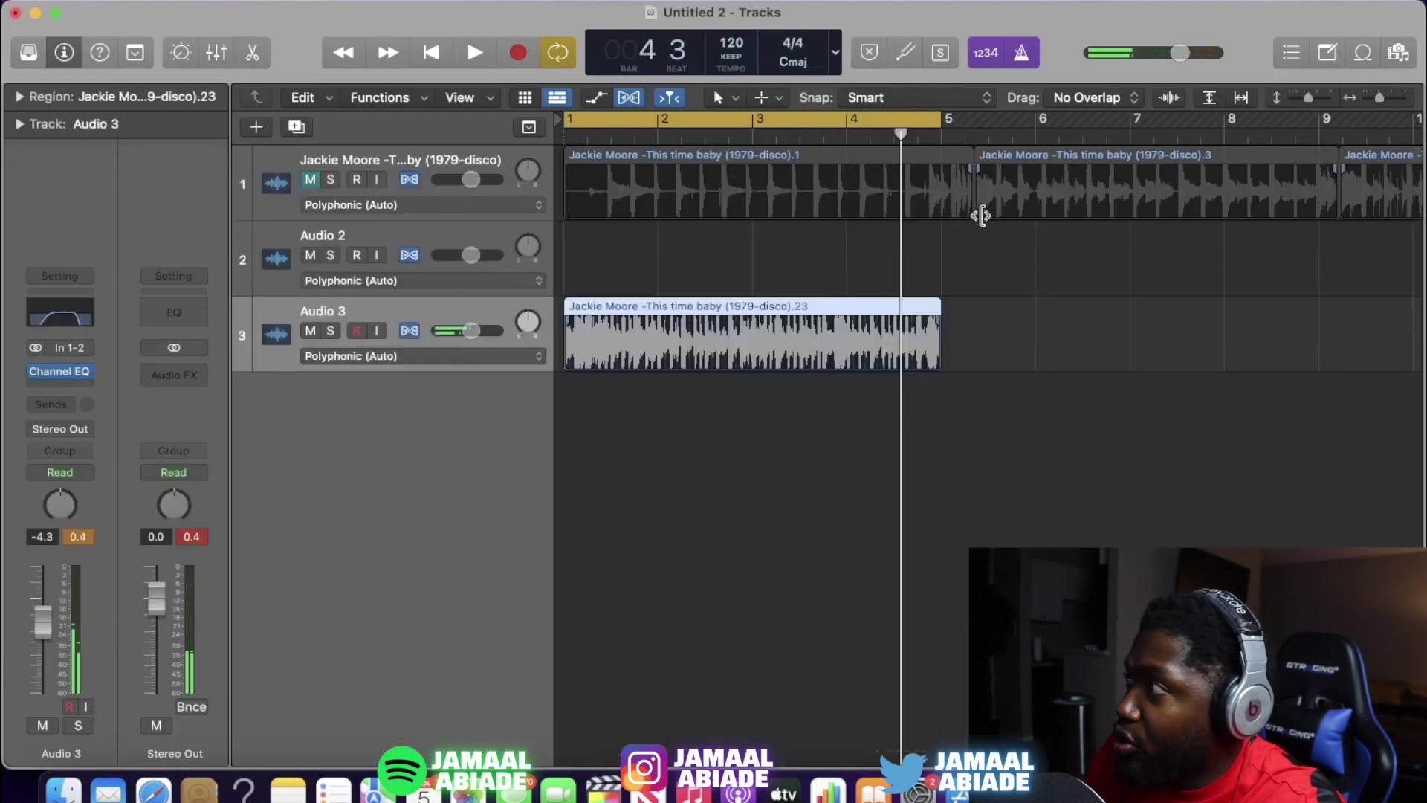
Step: Load Generic.wav from Desktop > Production > HiHats into a new Quick Sampler track
click(1395, 63)
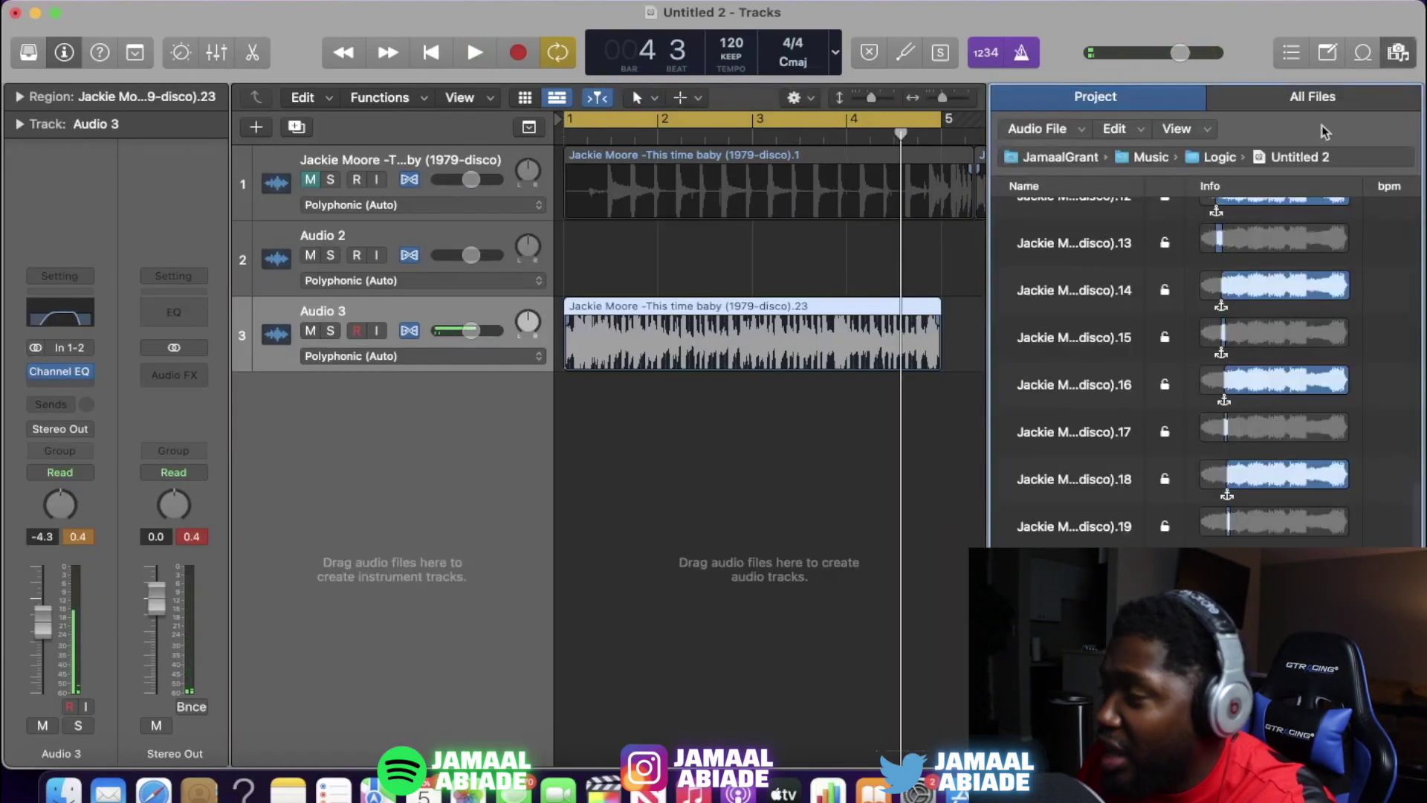
click(1252, 101)
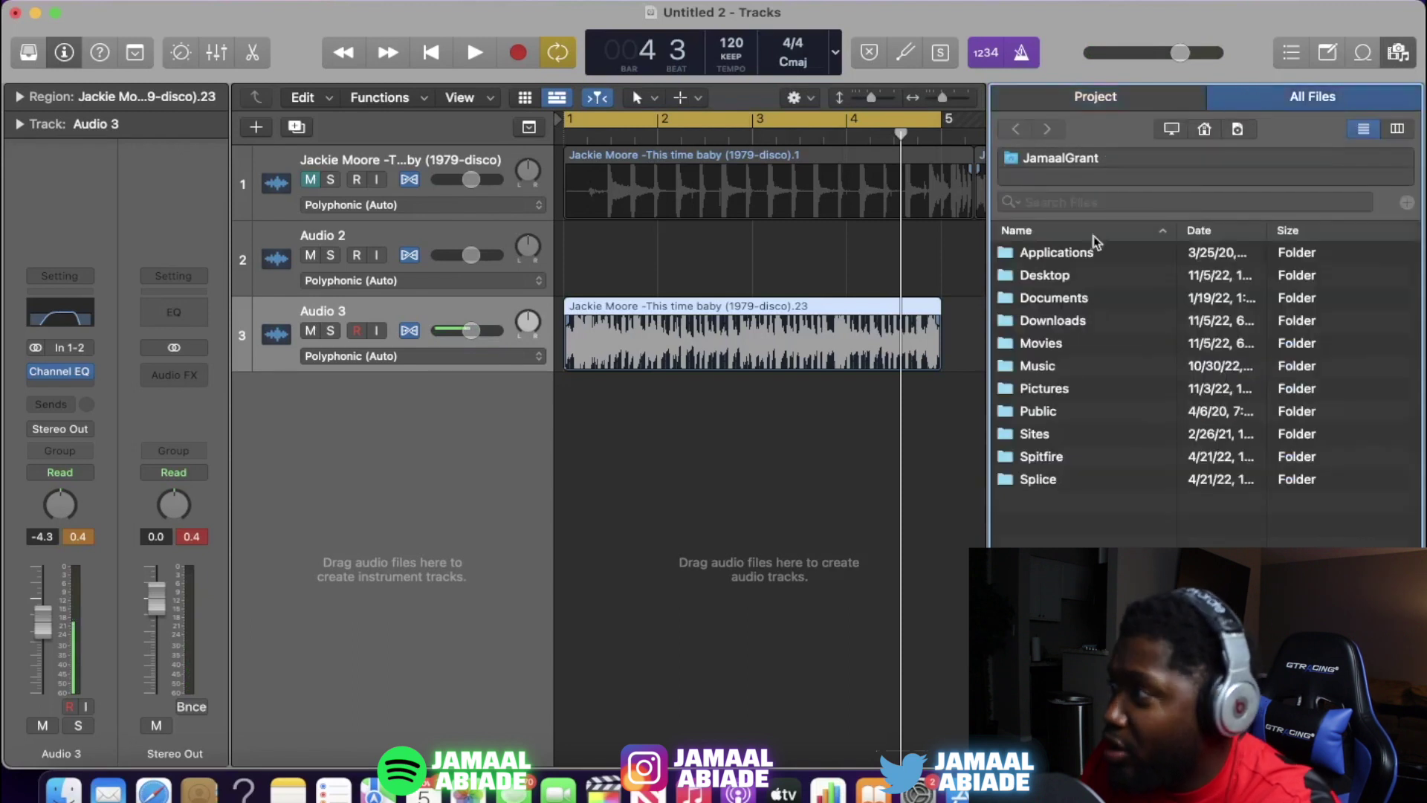
double_click(1068, 275)
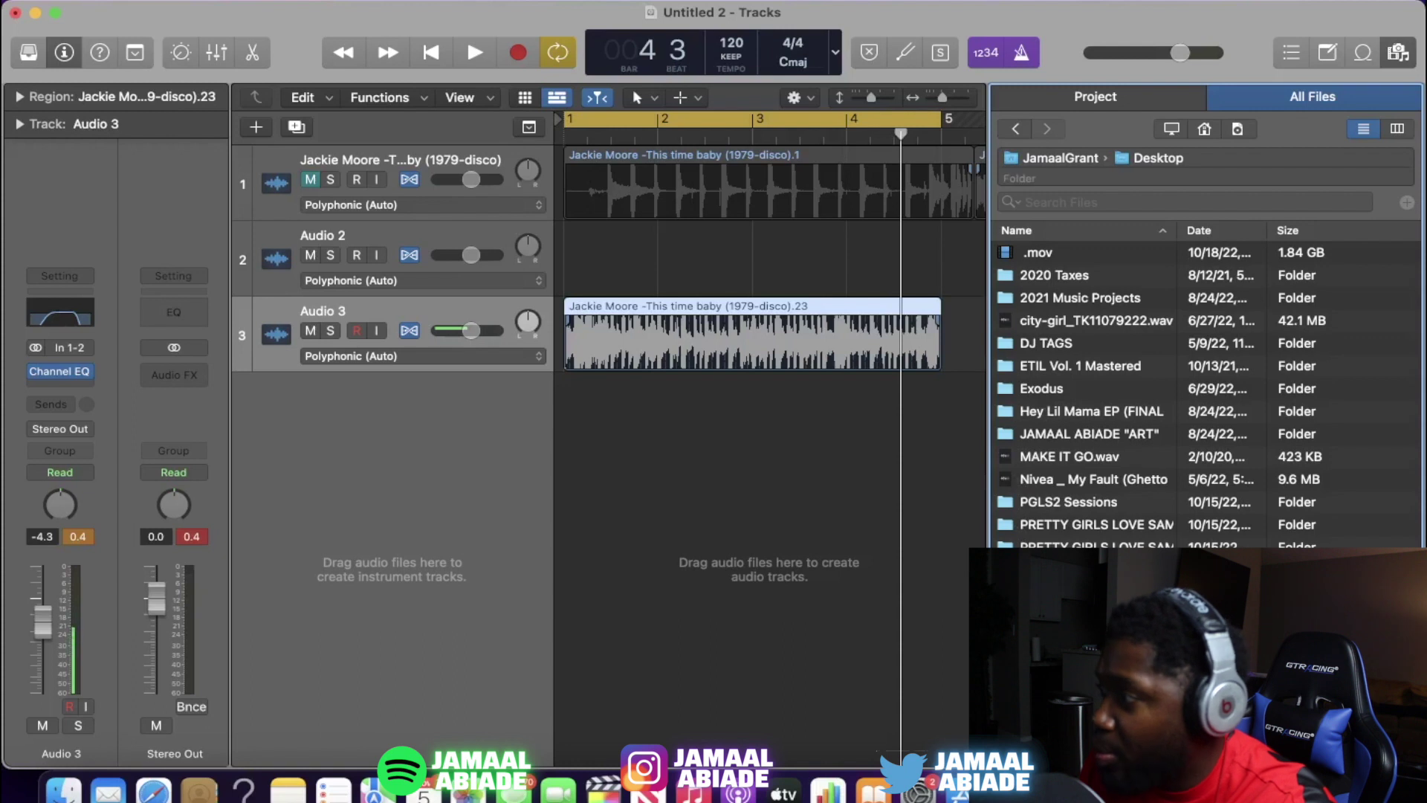
double_click(1070, 569)
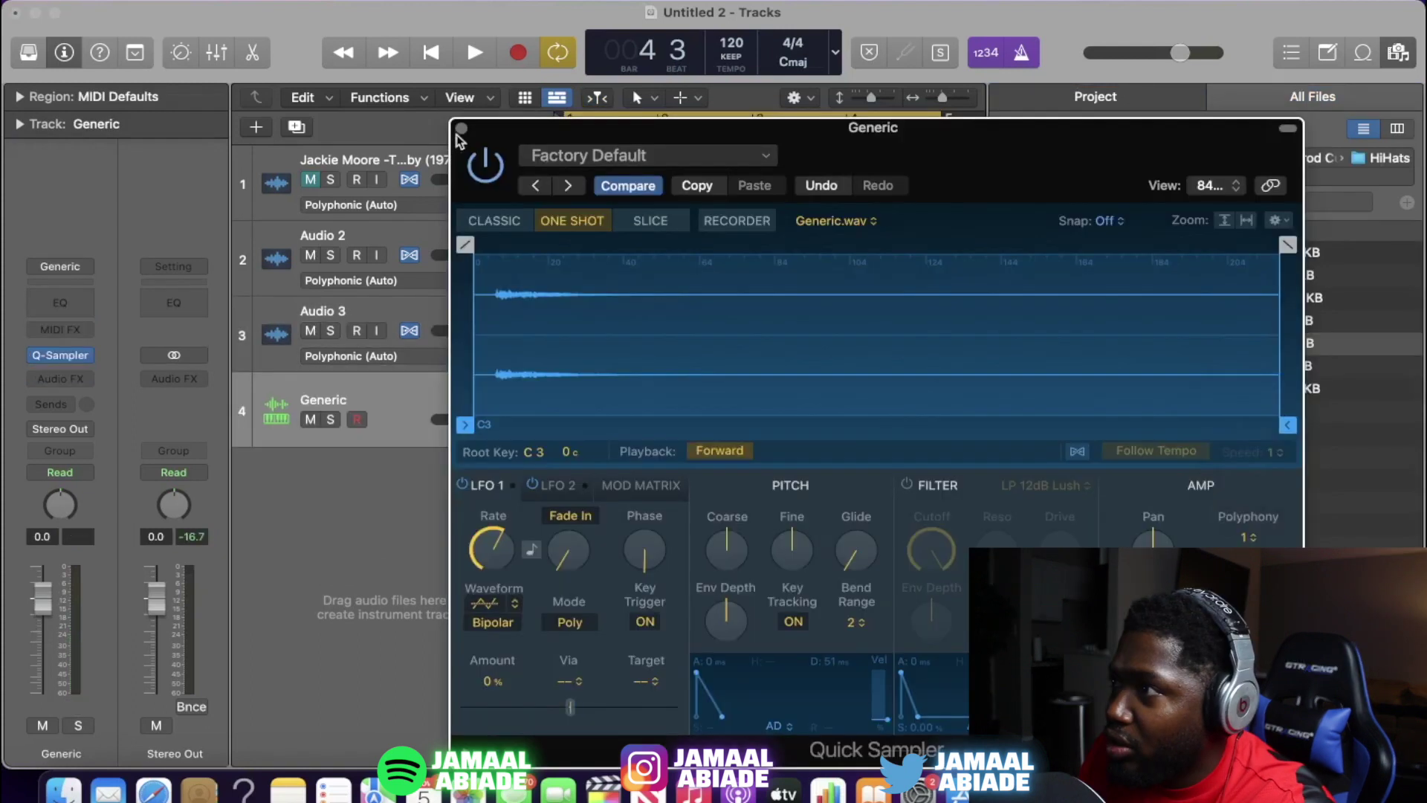
click(461, 130)
Step: Brighten the Generic hi-hat with a Channel EQ high-shelf boost
click(66, 309)
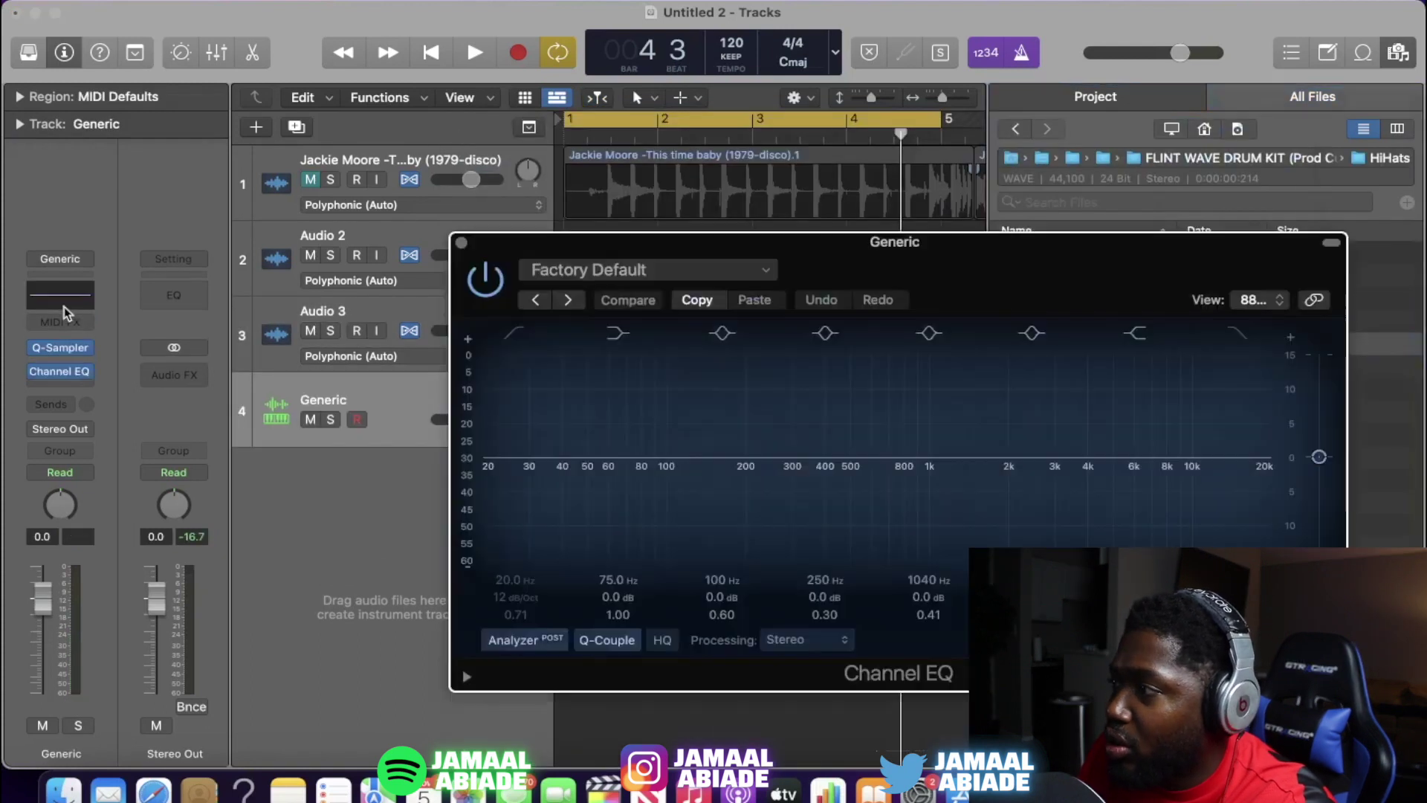
mouse_move(1129, 456)
mouse_down()
mouse_move(1153, 484)
mouse_move(1126, 446)
mouse_up()
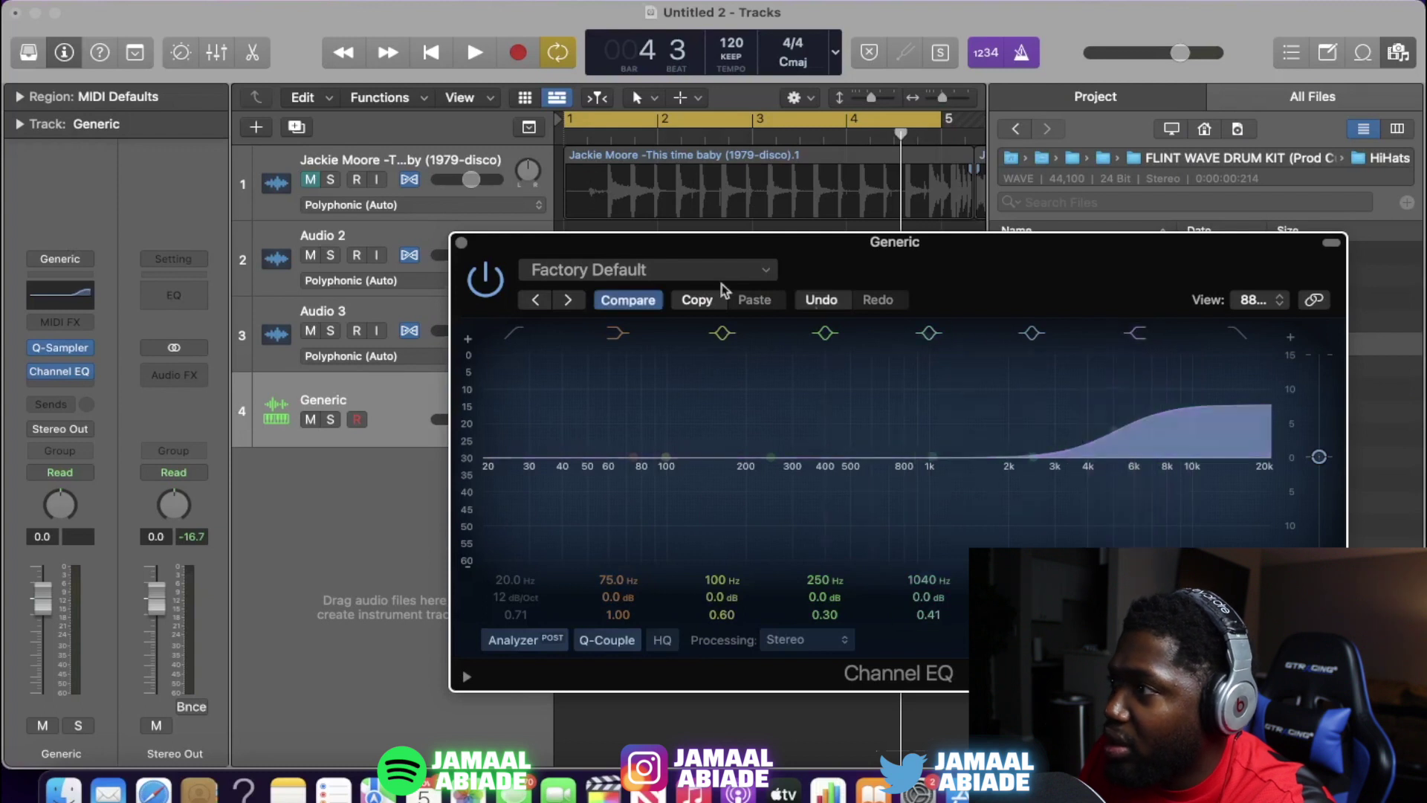
click(461, 243)
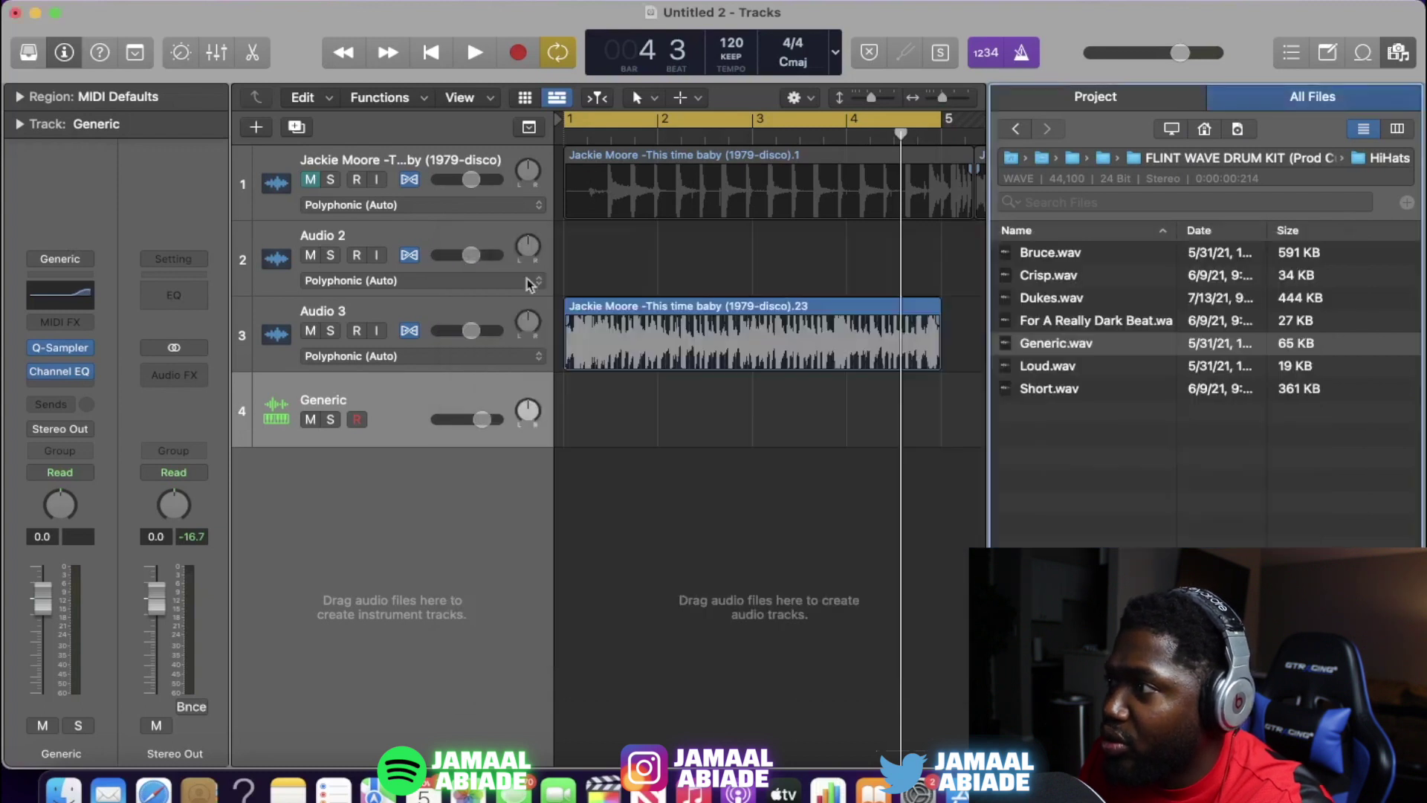
Step: Create a pattern region on track 4 and switch on the hi-hat steps
right_click(610, 399)
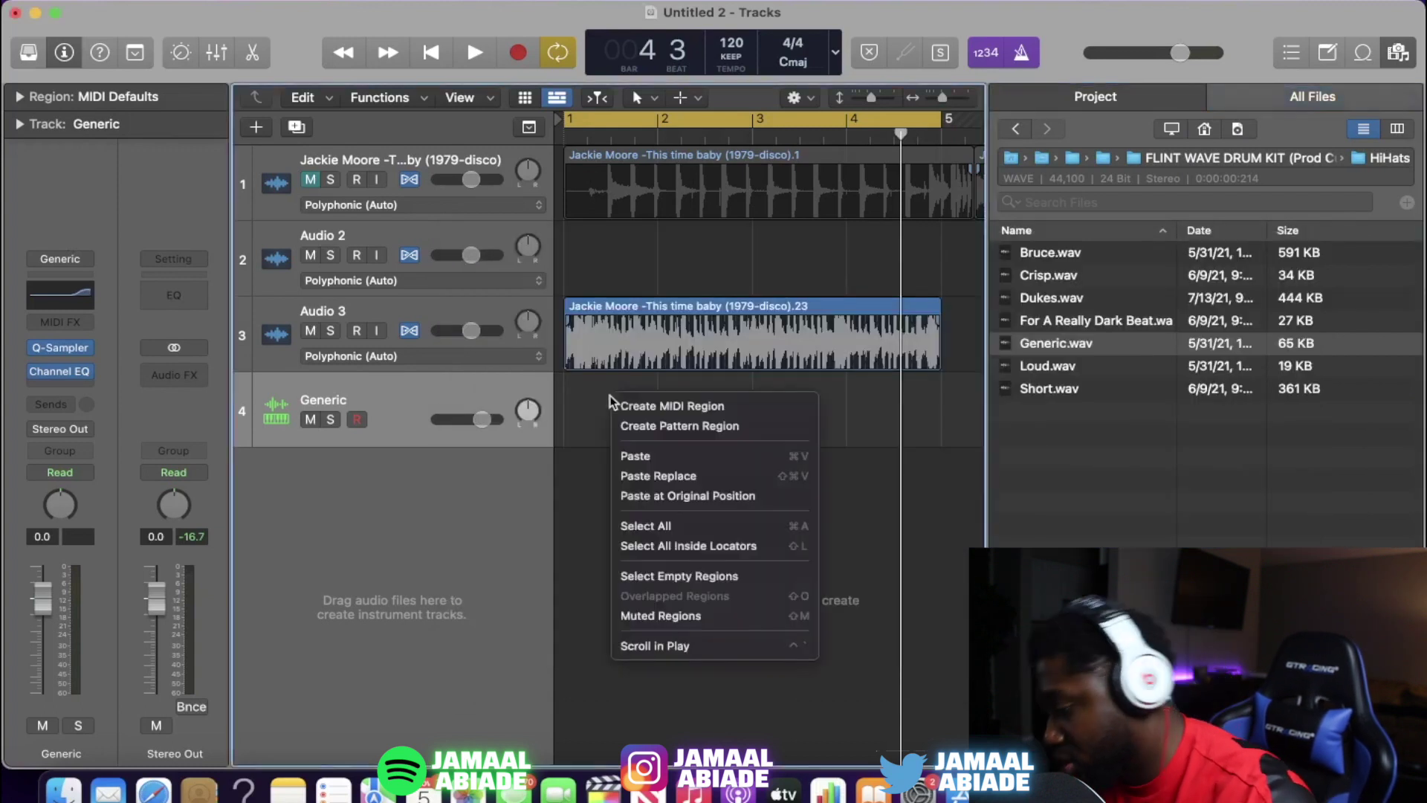
click(651, 429)
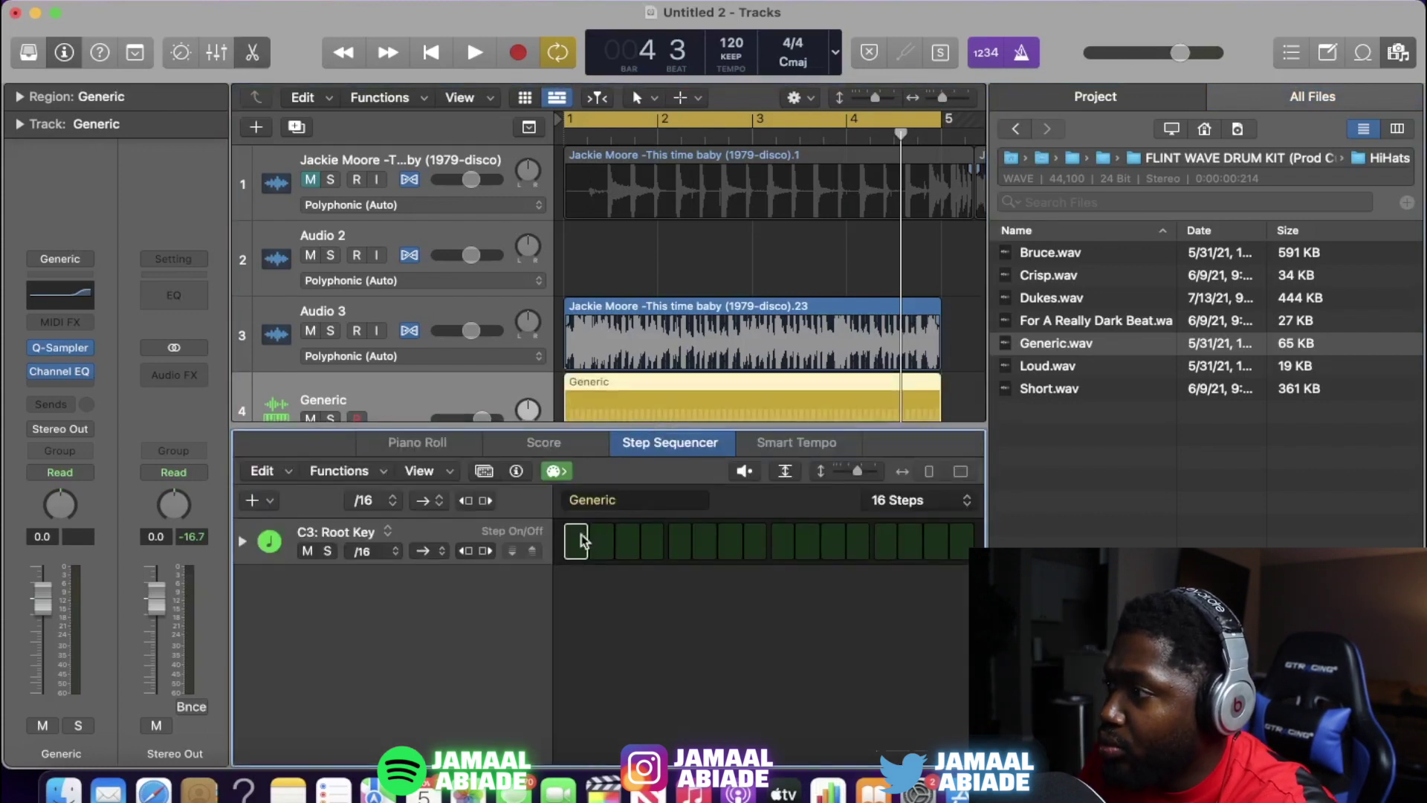
drag(576, 541, 955, 543)
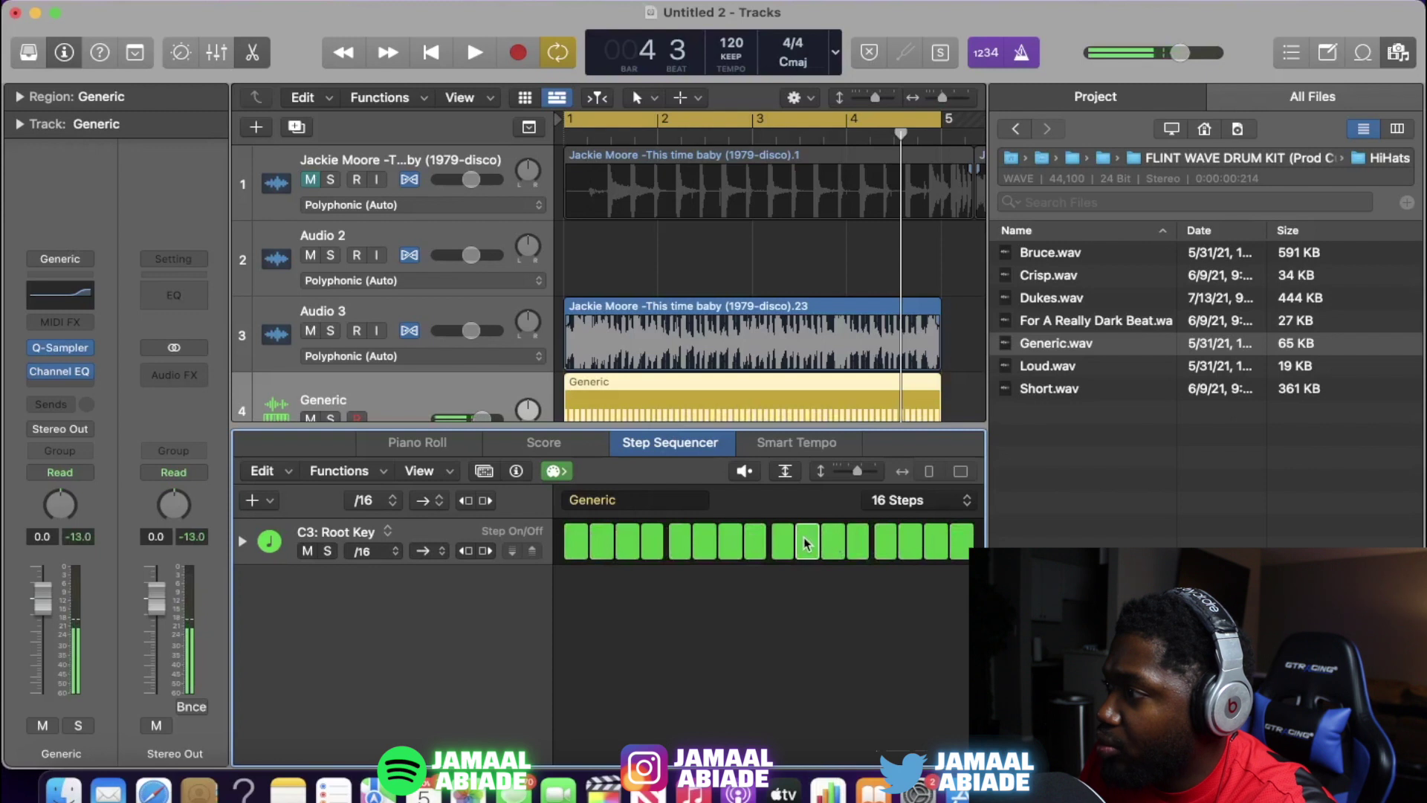
key(space)
Step: Set the hi-hat row's step rate to /16 and stop playback
click(363, 550)
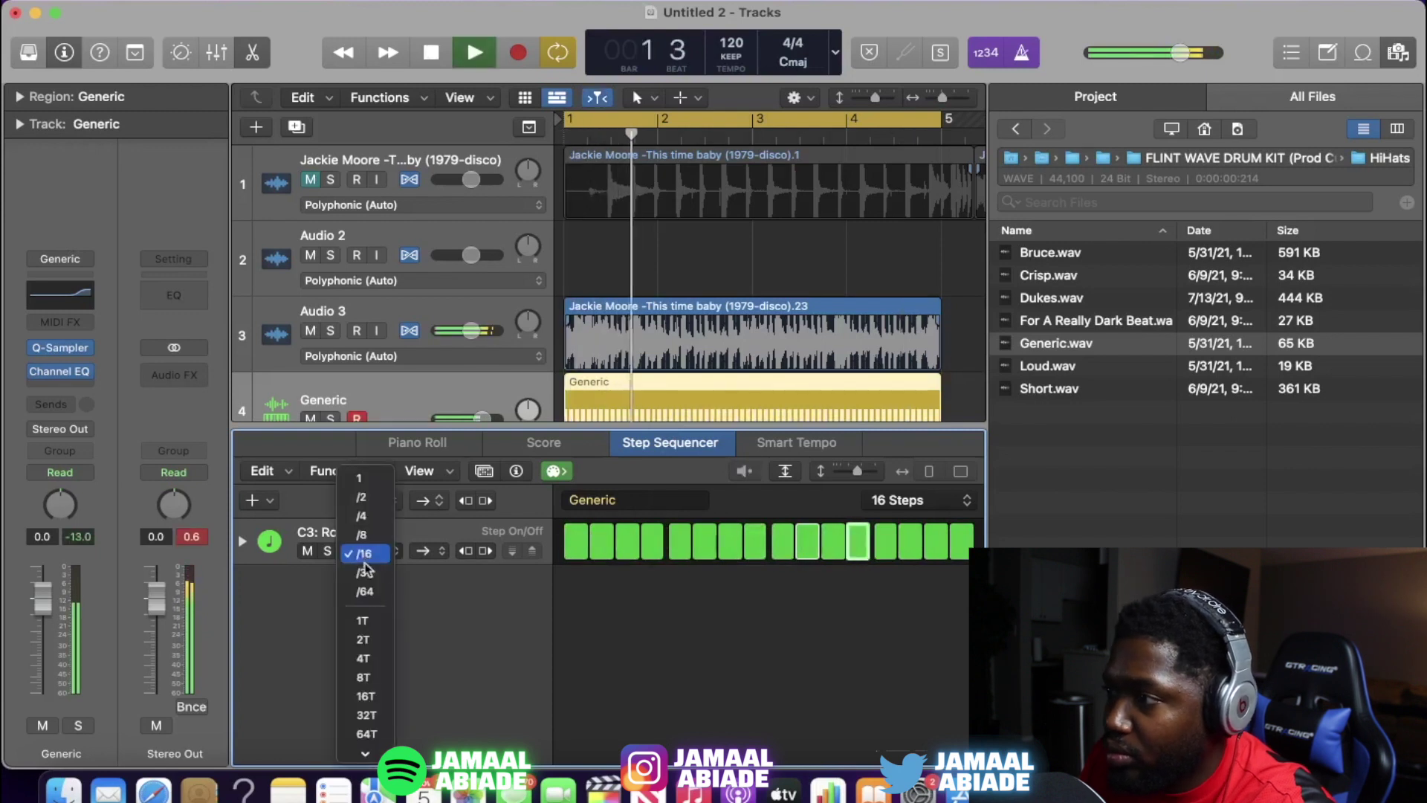
click(365, 571)
click(363, 552)
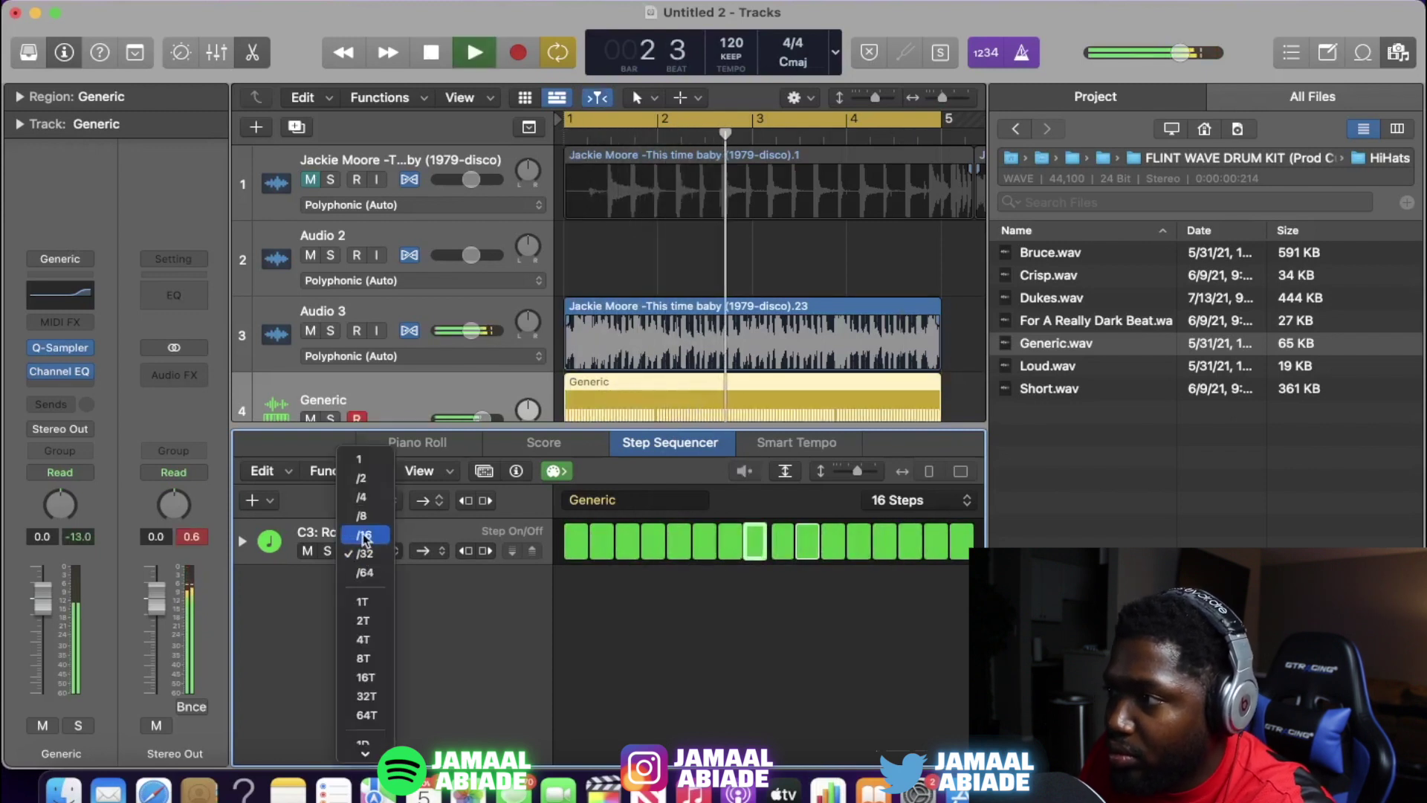
click(363, 536)
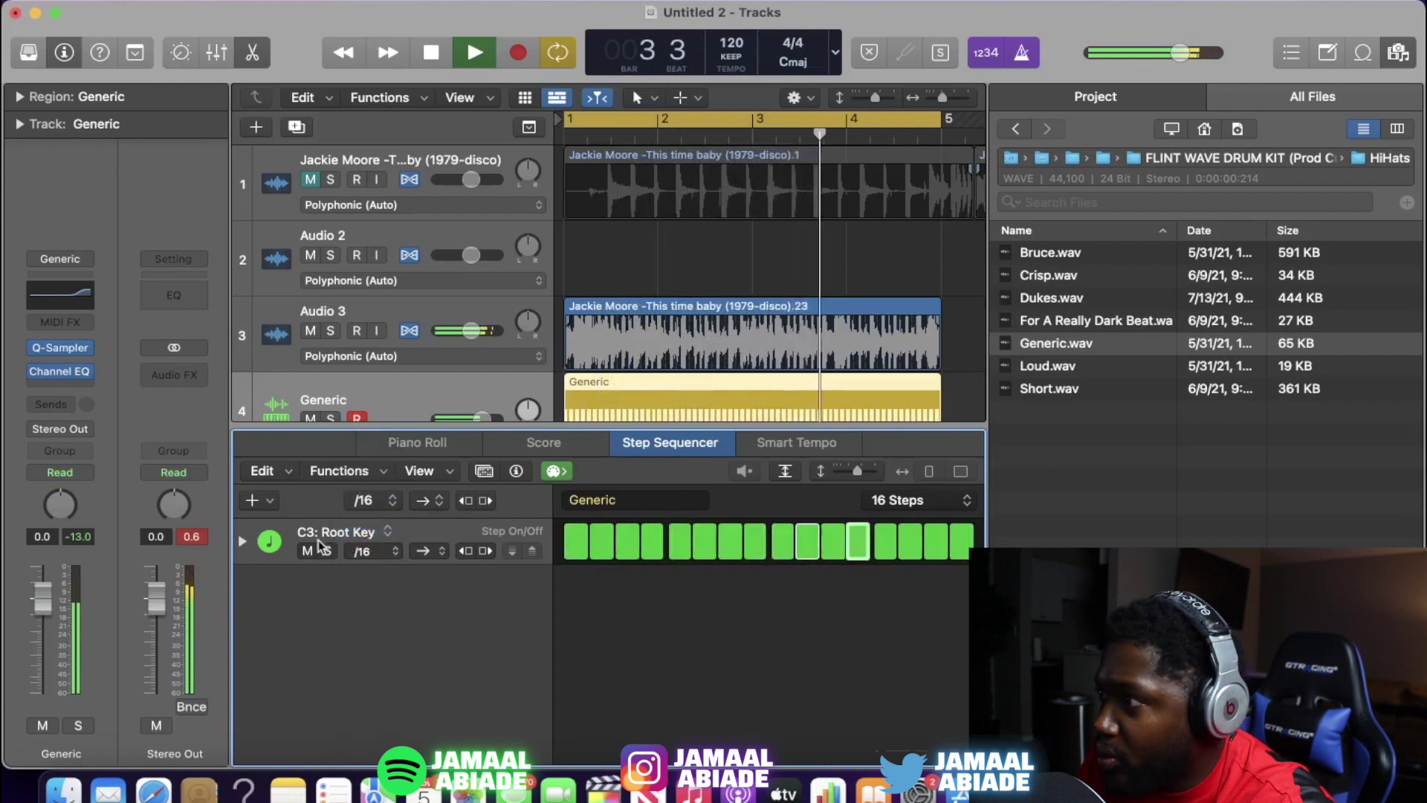
scroll(342, 358, down, 2)
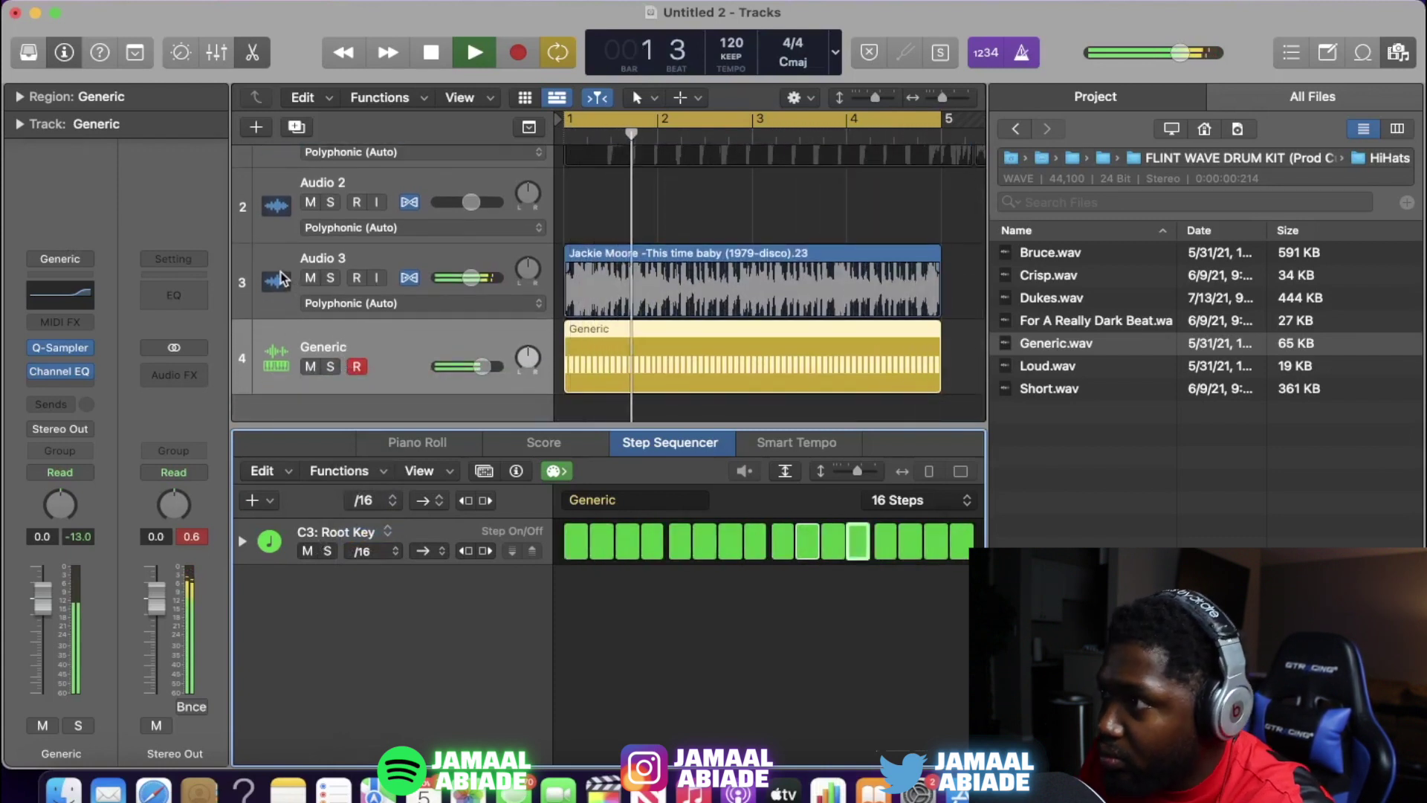
key(space)
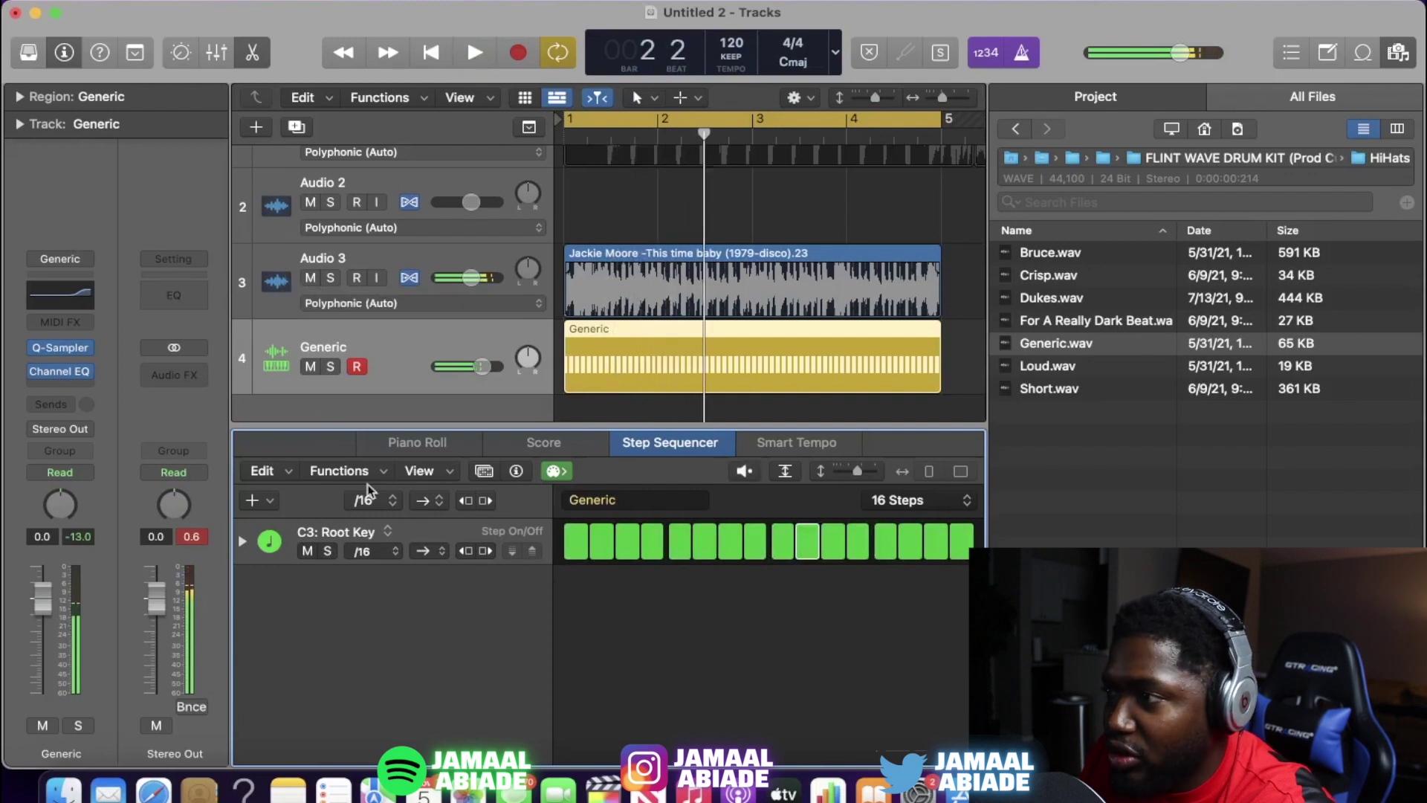
Step: Set velocities 89, 89 and 92 on hi-hat steps 2, 12 and 14, and replace Tie with Note Repeat
click(241, 543)
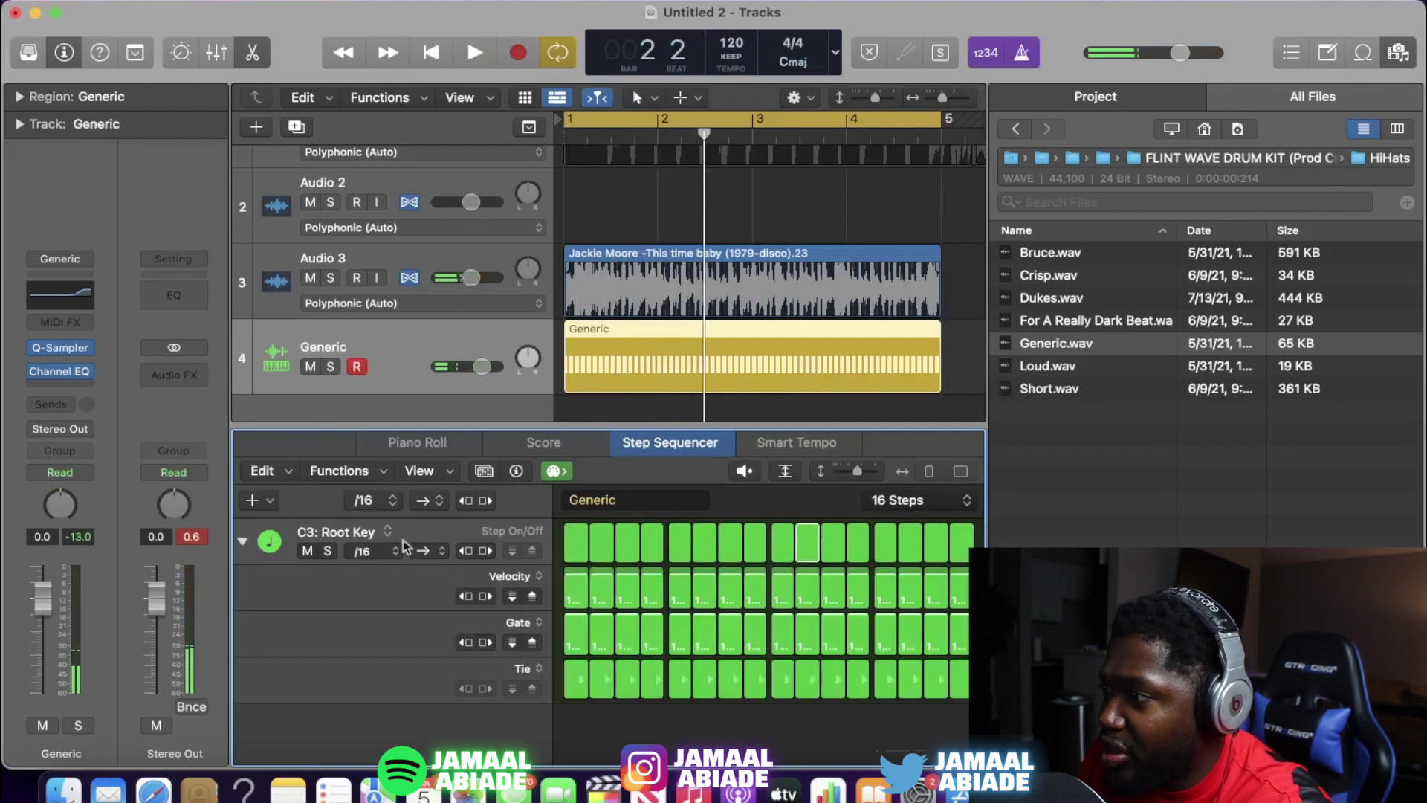
click(599, 585)
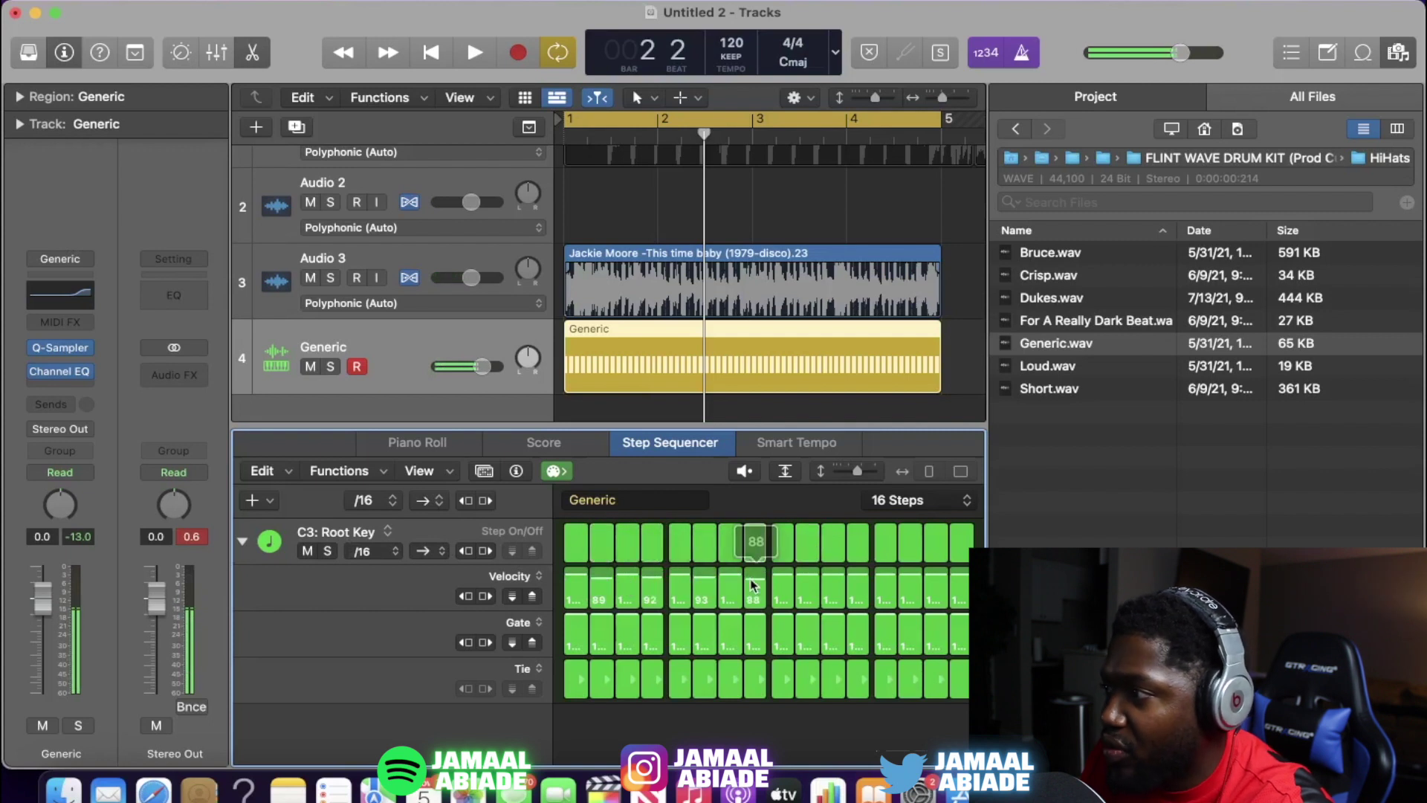
click(855, 586)
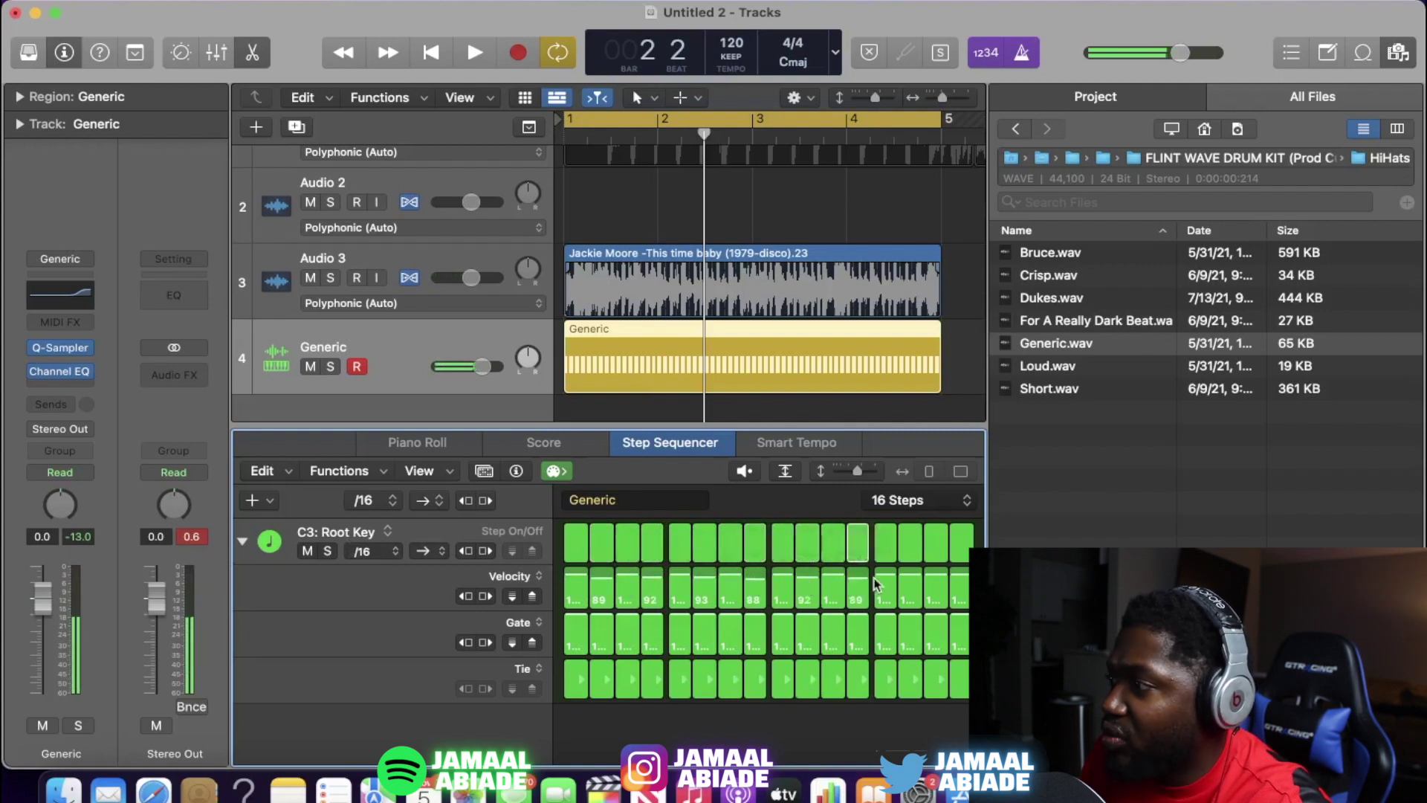
click(904, 584)
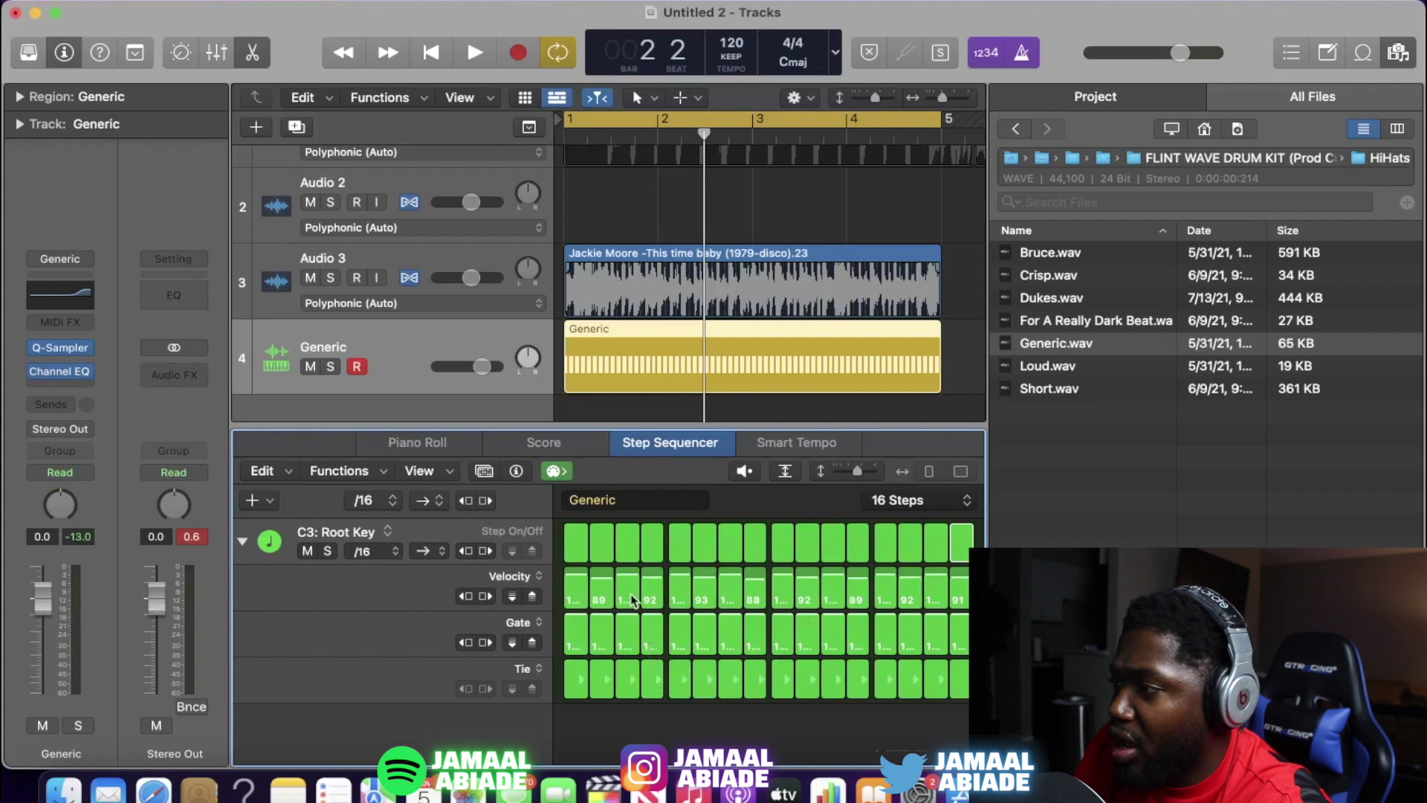
click(532, 669)
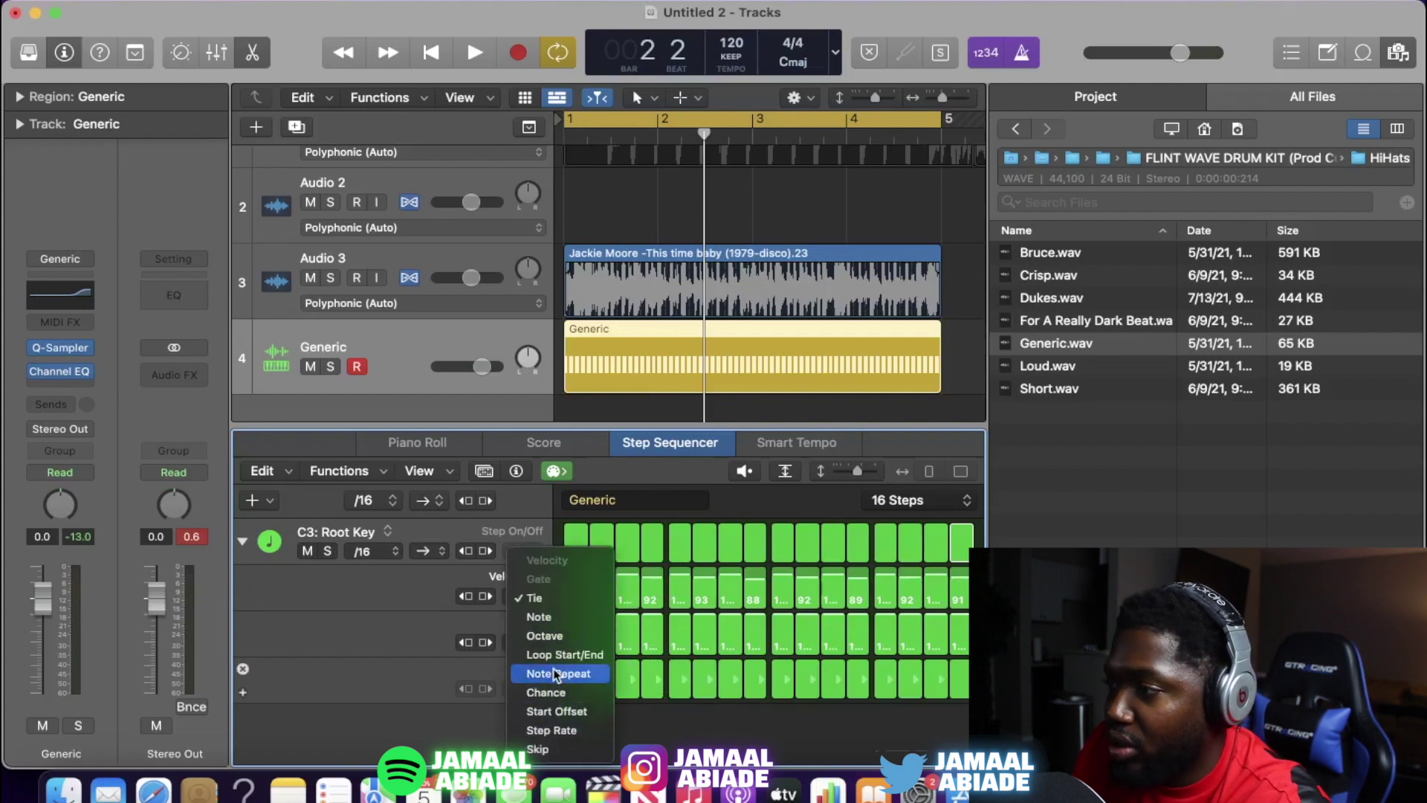
click(556, 674)
Step: Extend the hi-hat pattern to 32 steps and give step 12 a note-repeat roll
key(space)
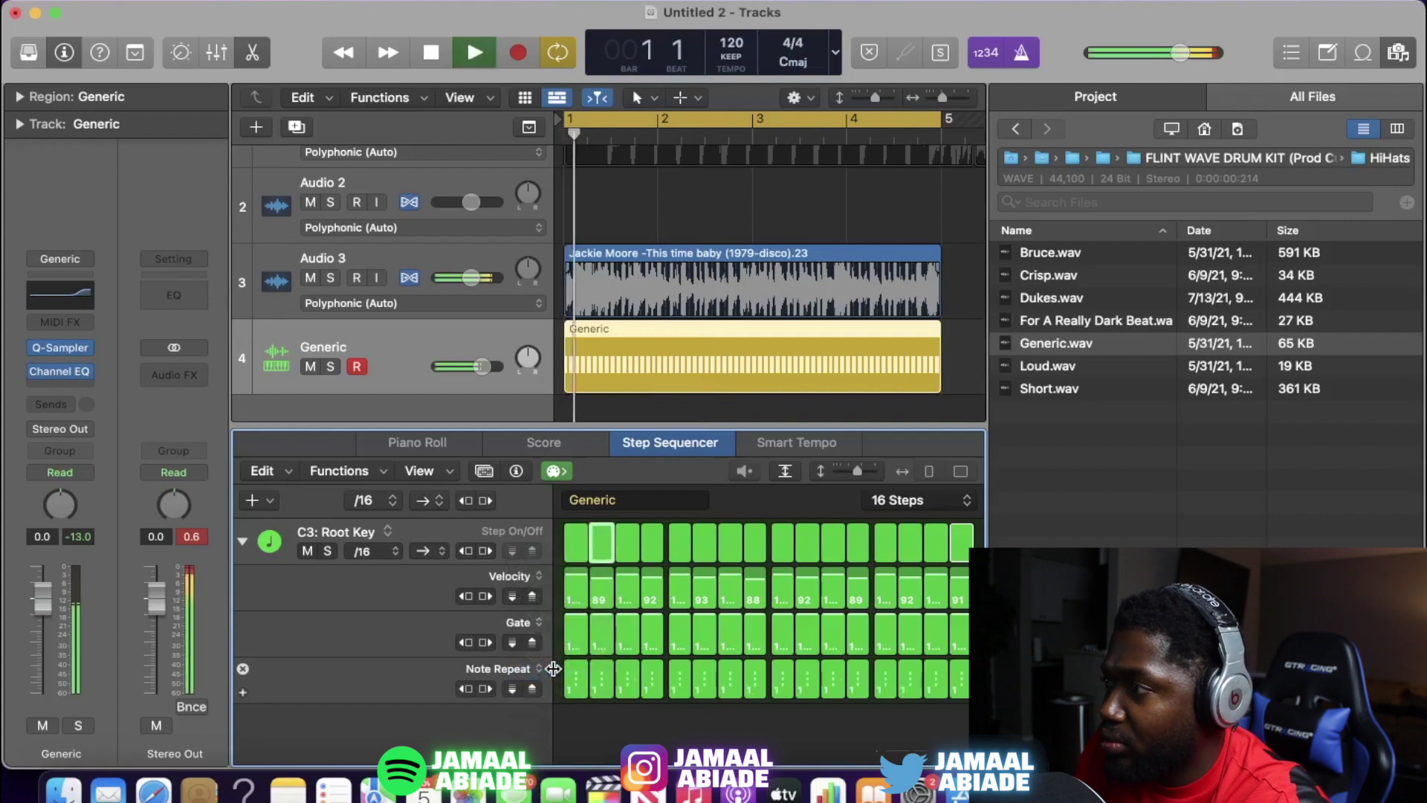
click(914, 499)
click(903, 544)
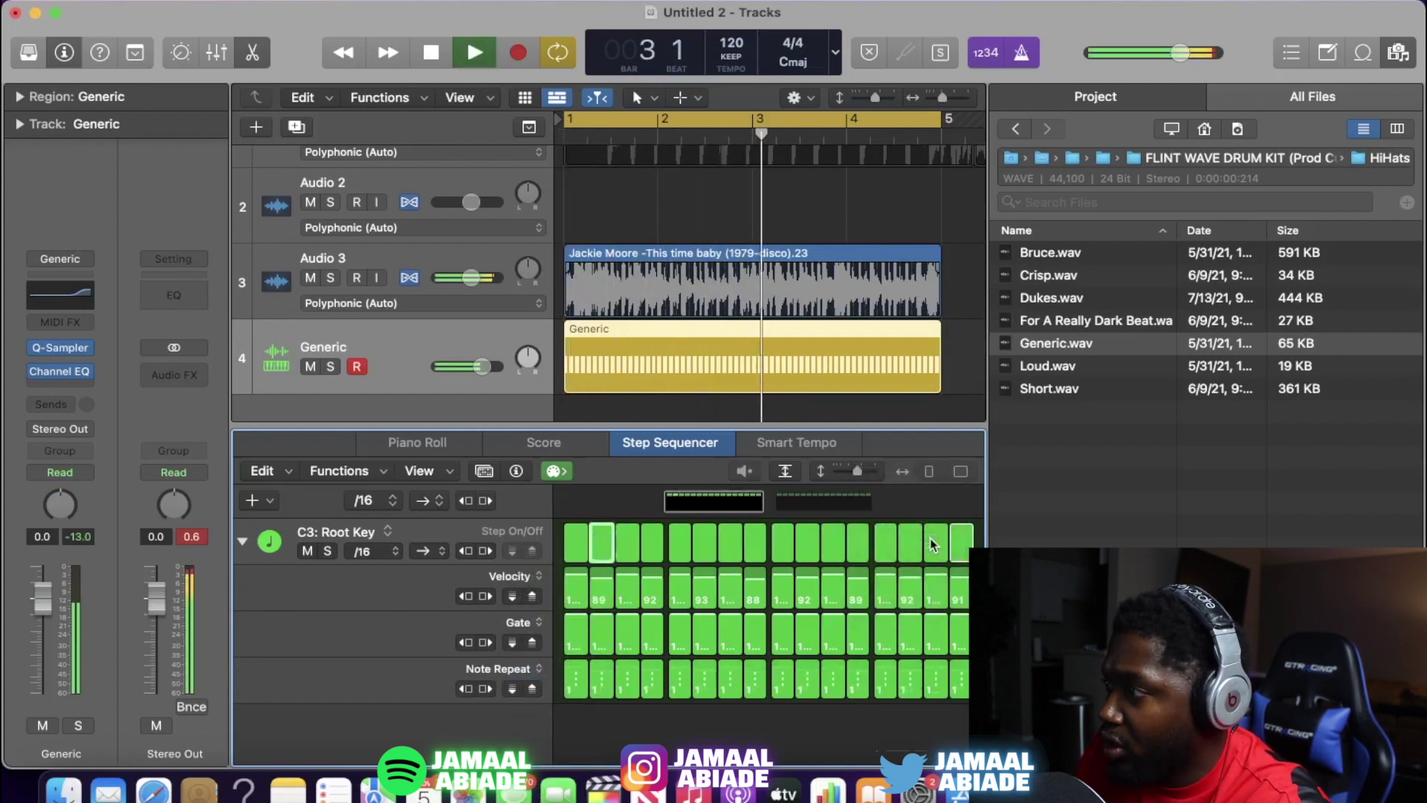
key(space)
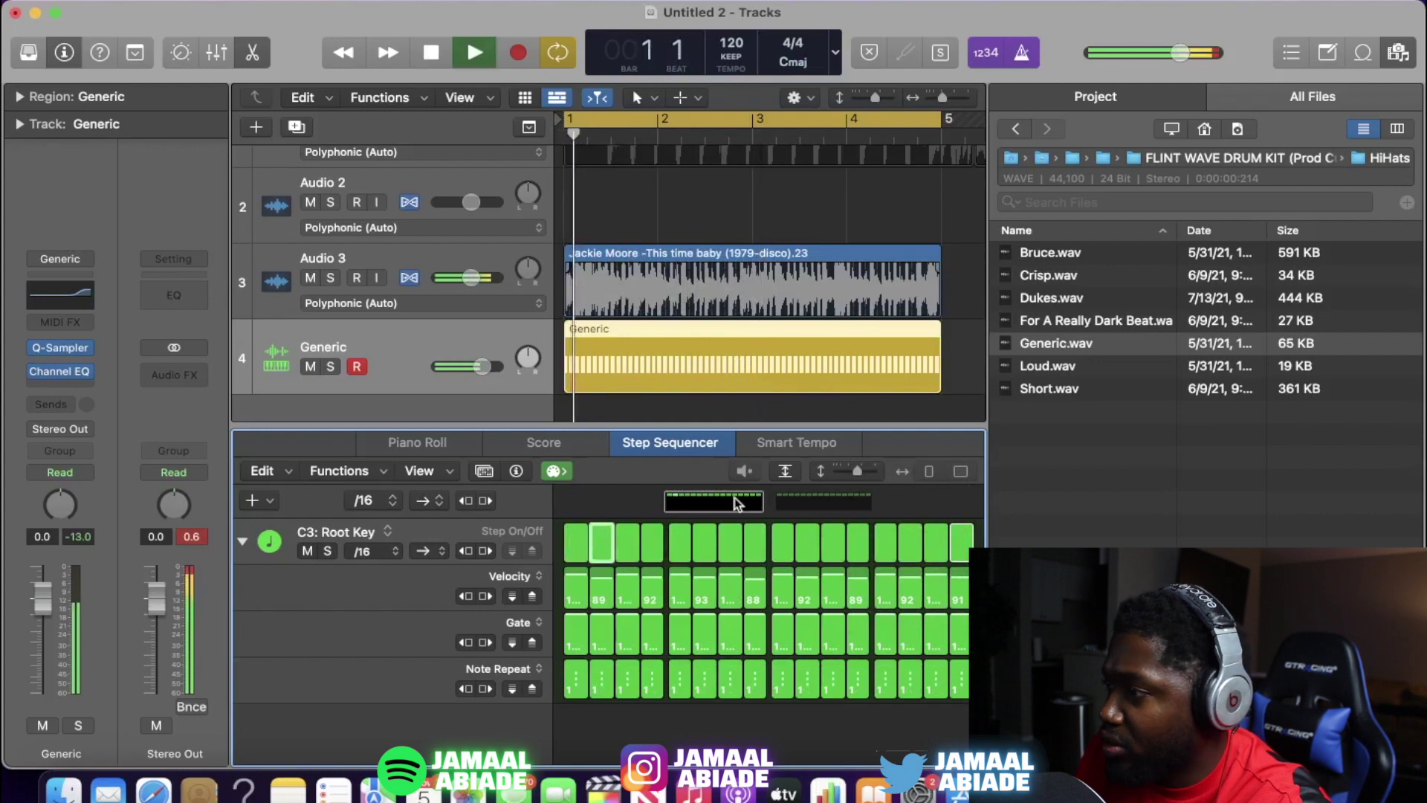
key(space)
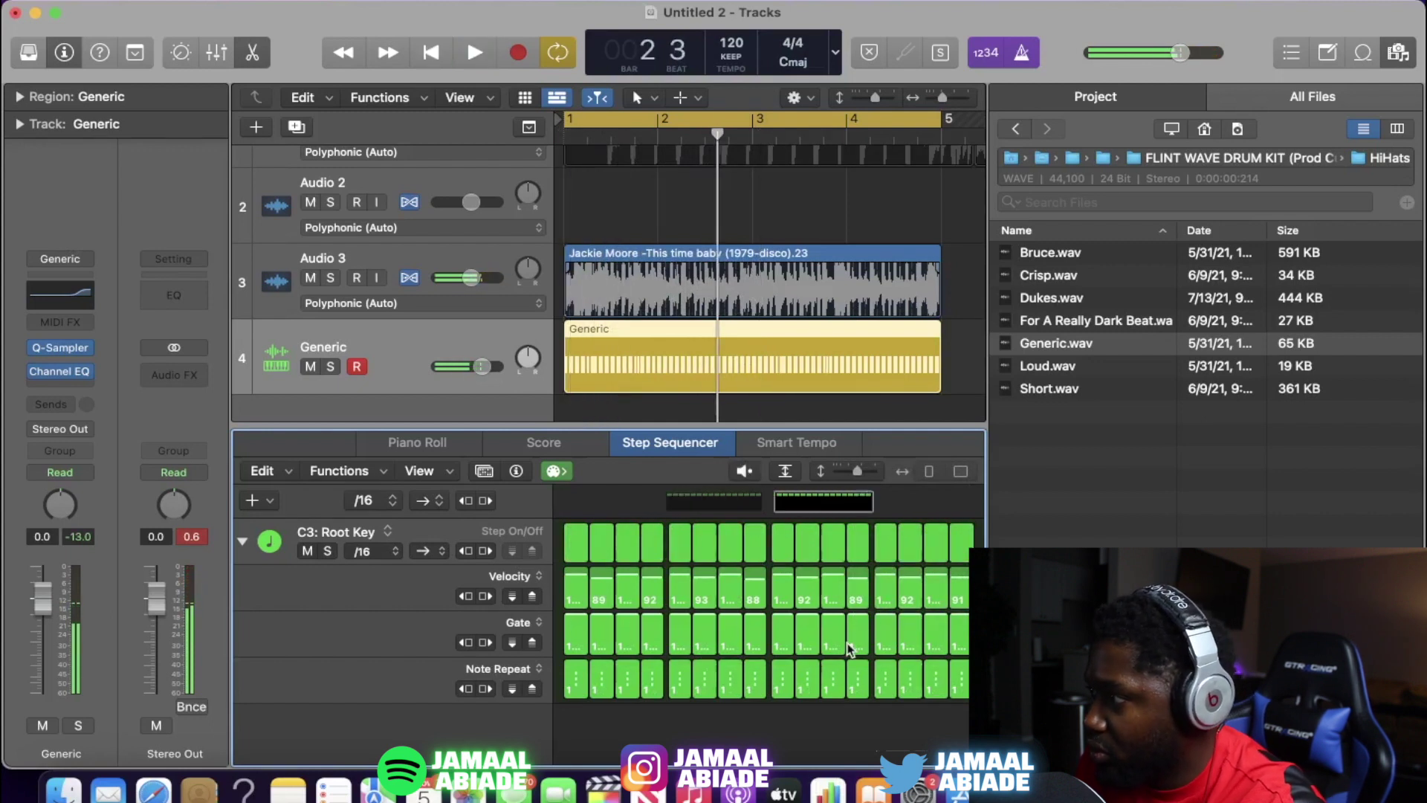
drag(859, 673, 929, 687)
key(Return)
key(space)
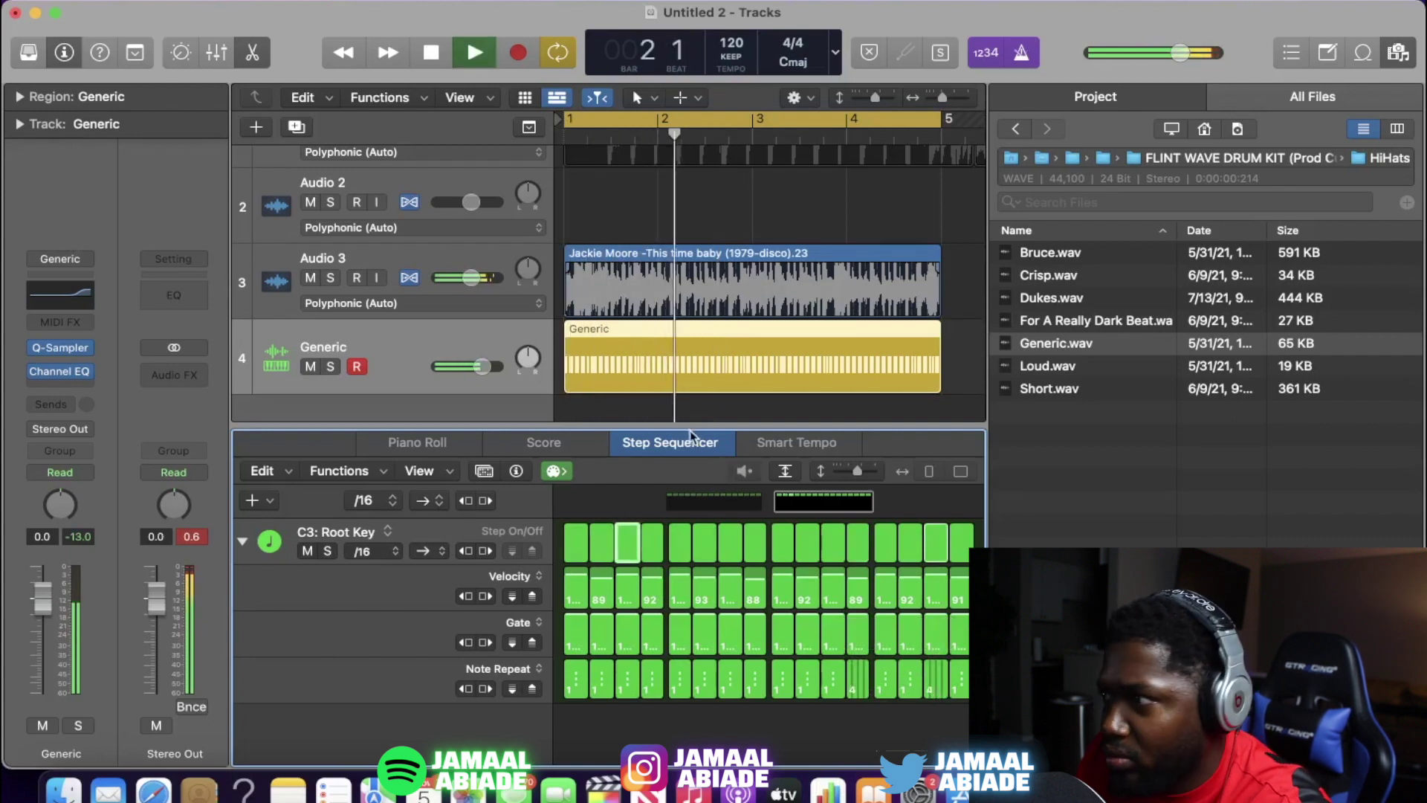
Step: Create a Quick Sampler track from Flint Snare.wav in the drum kit folder
key(e)
key(space)
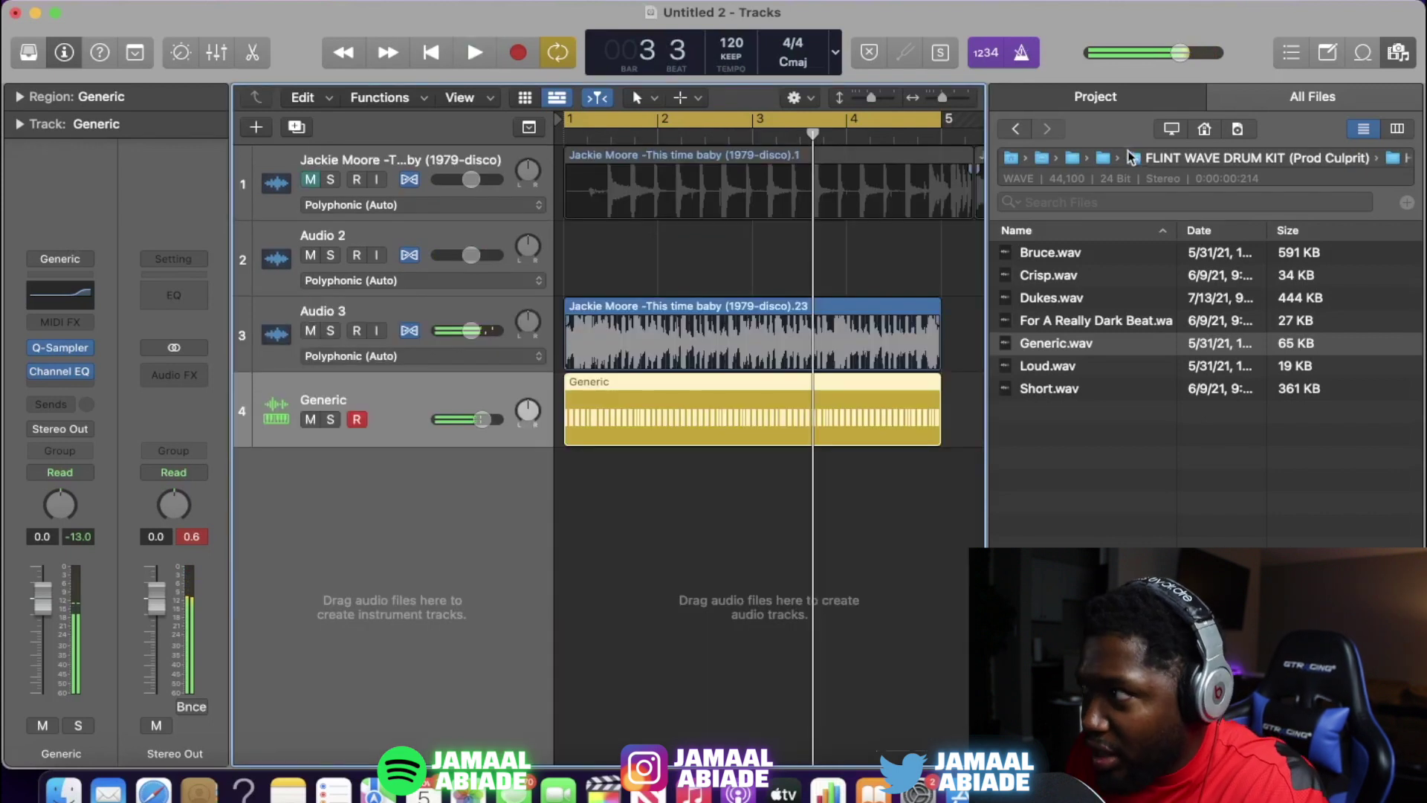
click(1202, 159)
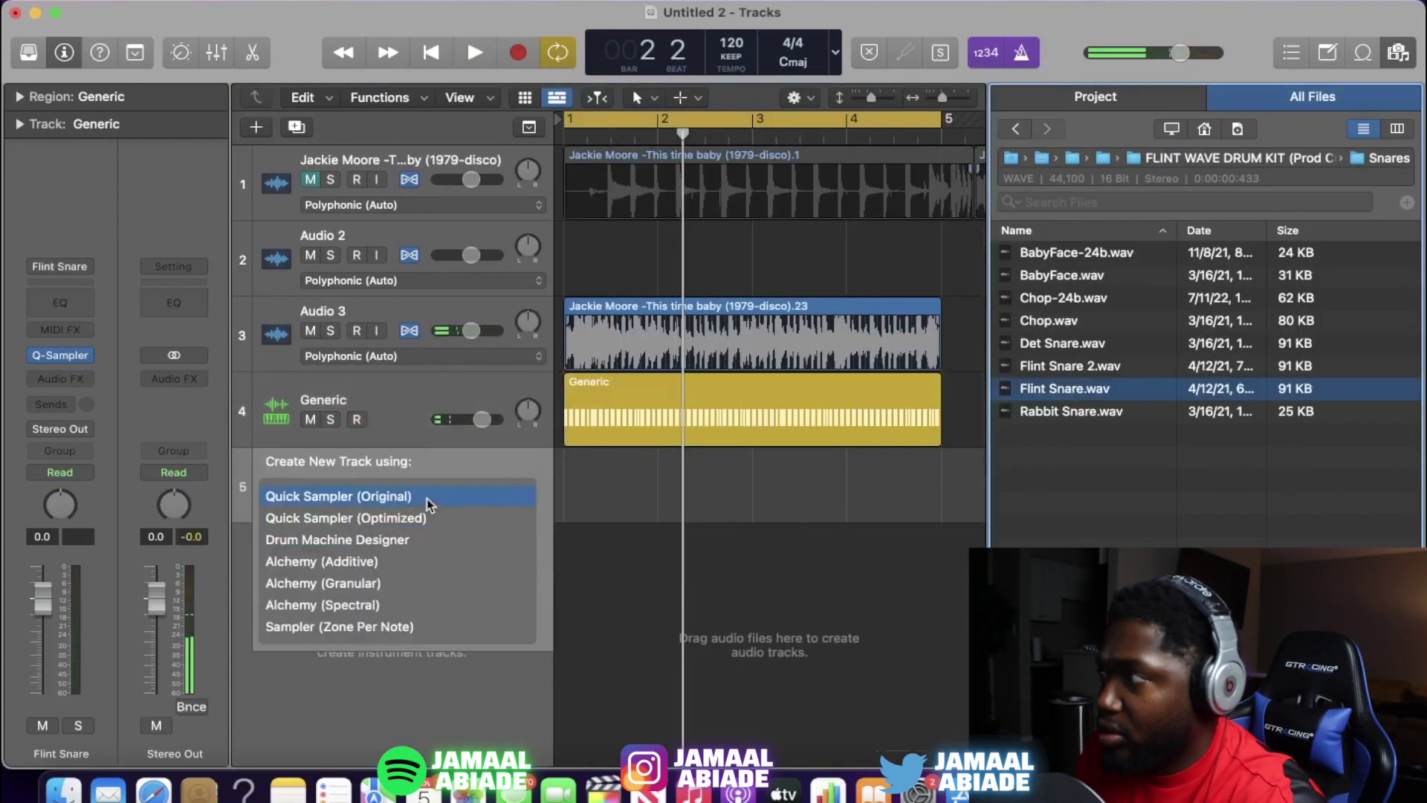
click(427, 495)
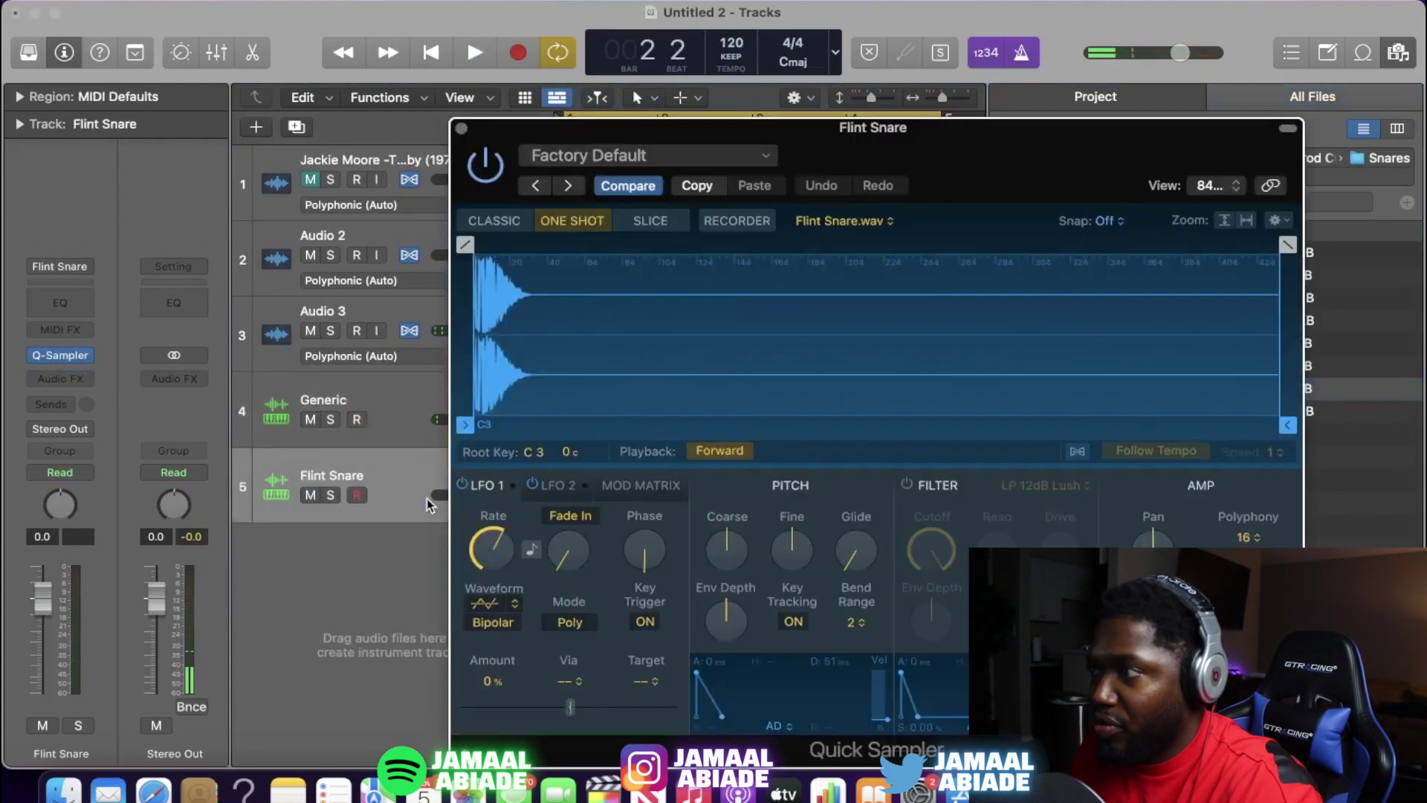
click(461, 128)
Step: Record snare hits onto the Flint Snare track with Musical Typing
key(r)
key(a)
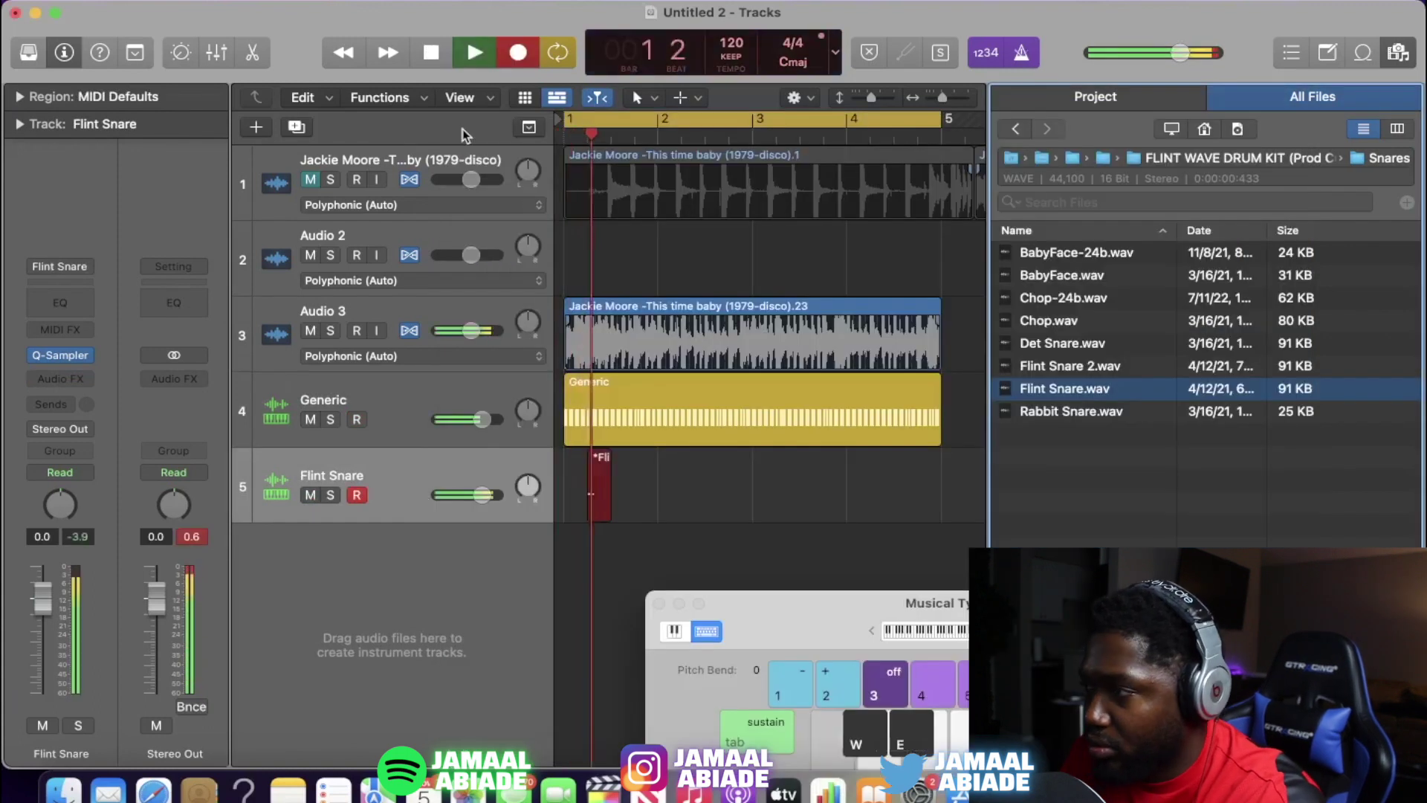
key(a)
key(a)
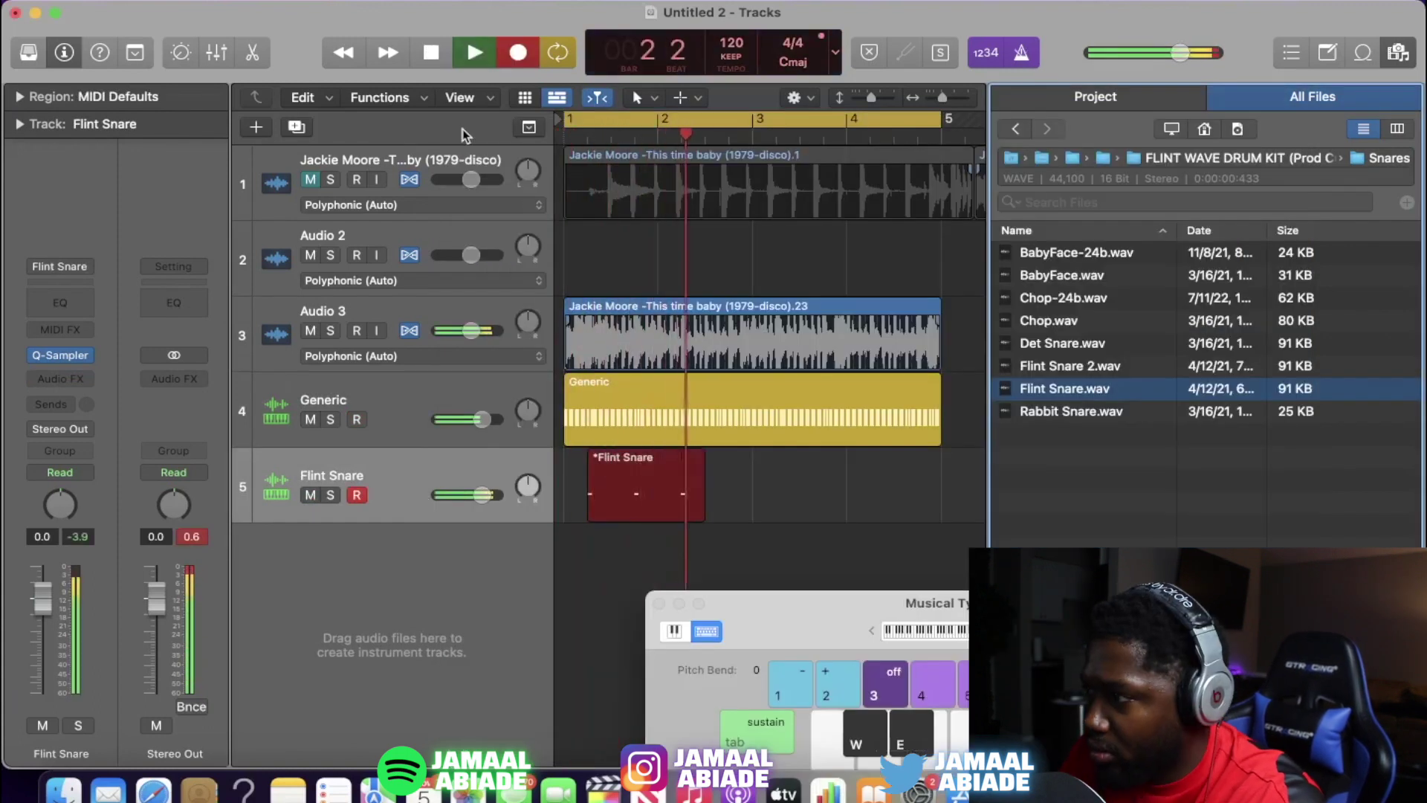
key(space)
Step: Paint a four-note C3 snare roll in bar 4 with the Brush tool and audition it
key(p)
key(t)
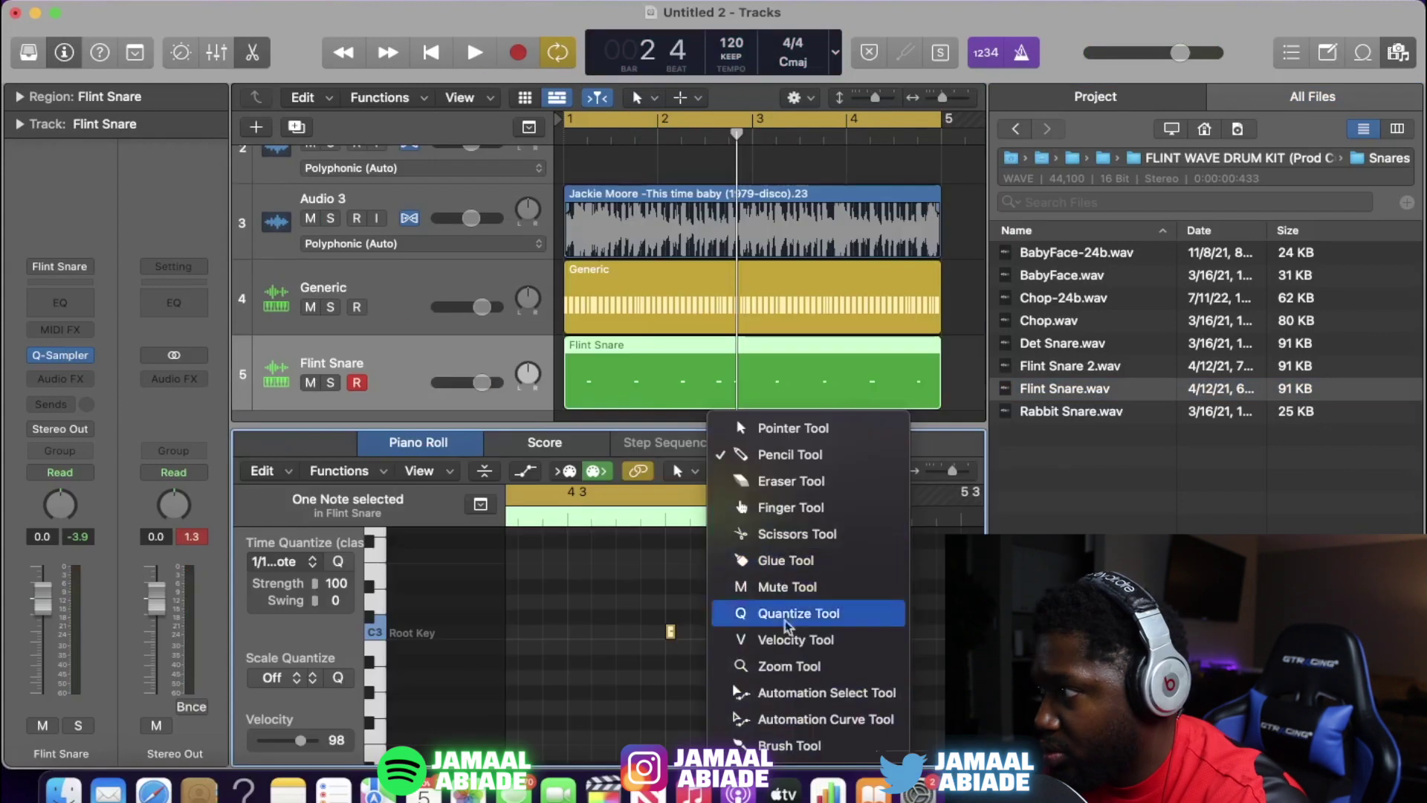
click(788, 745)
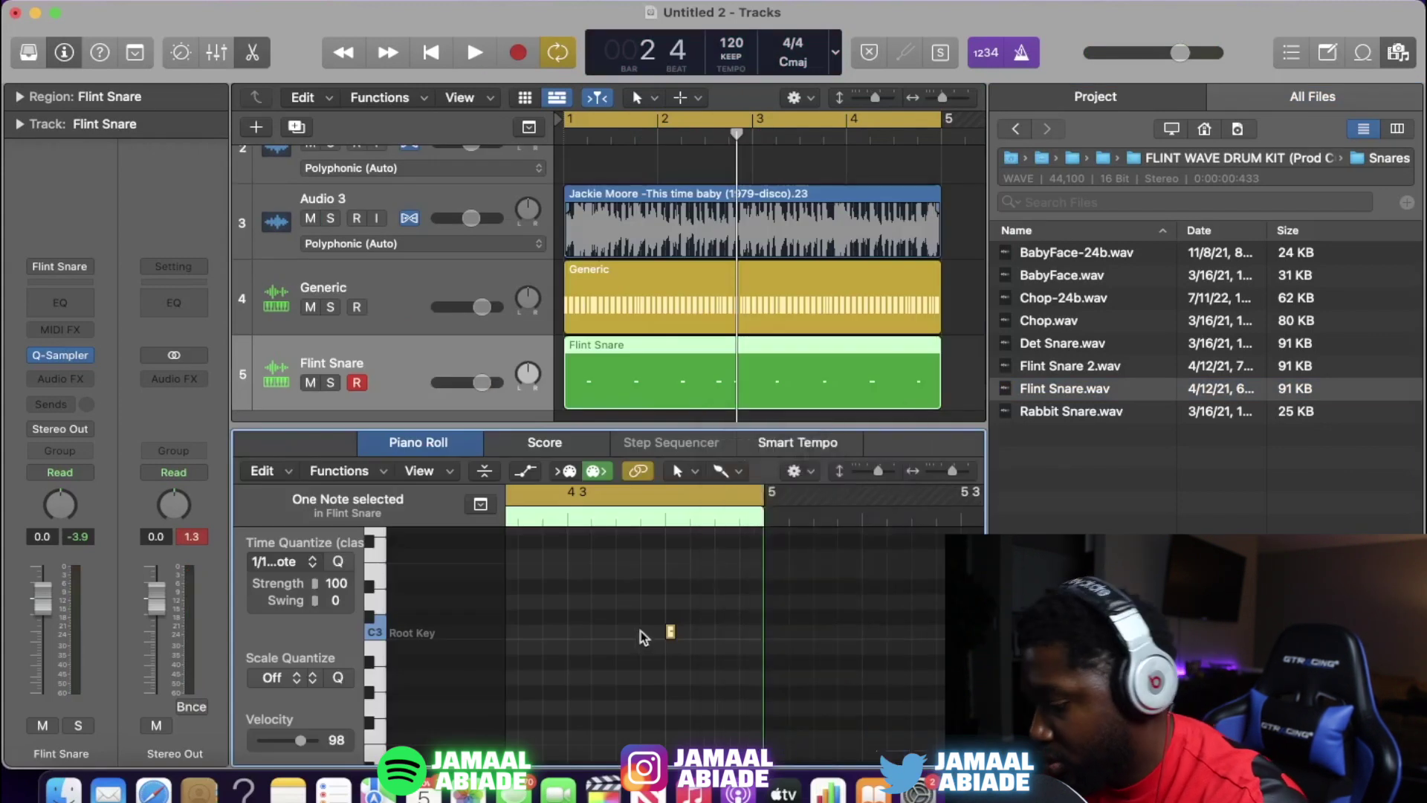
scroll(651, 656, left, 2)
drag(677, 628, 726, 627)
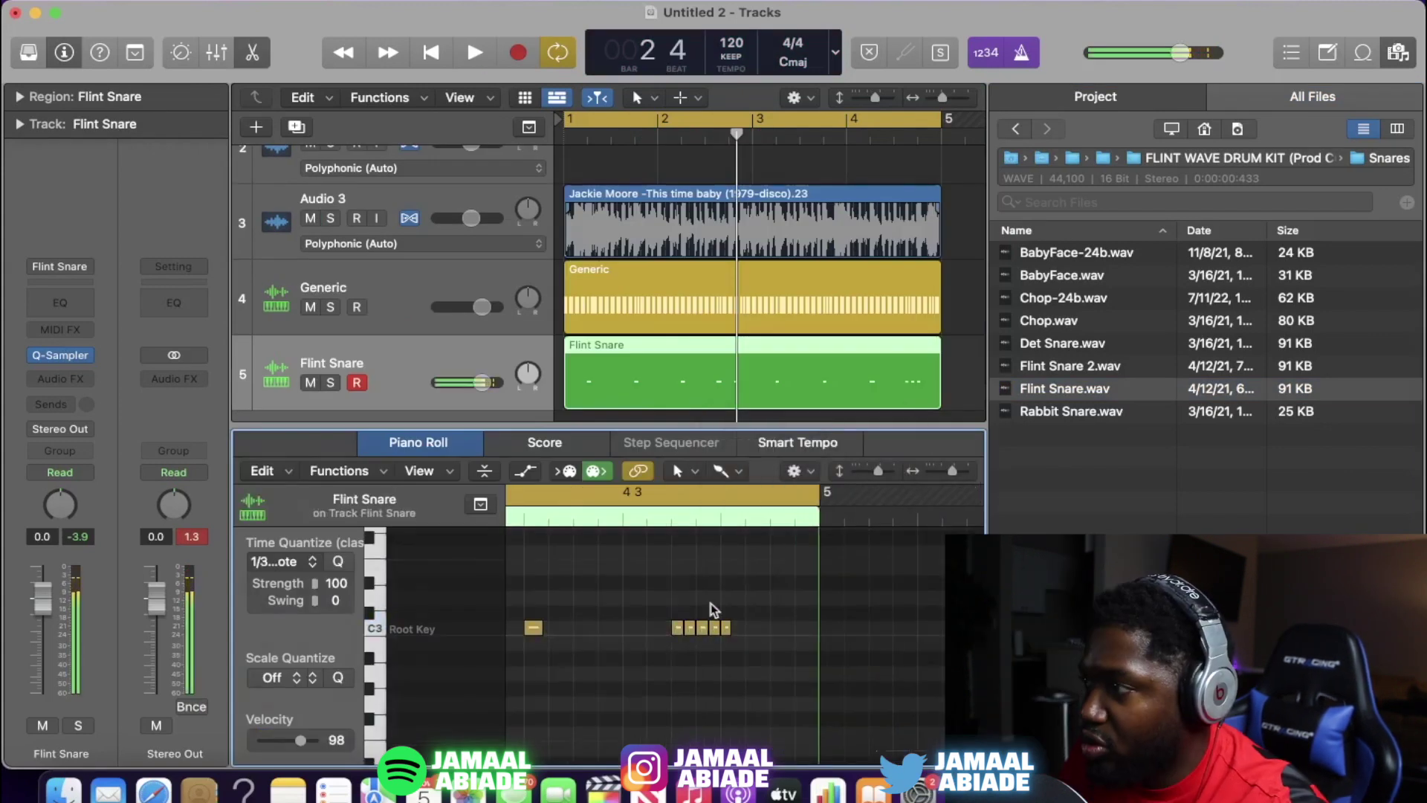
click(548, 528)
key(space)
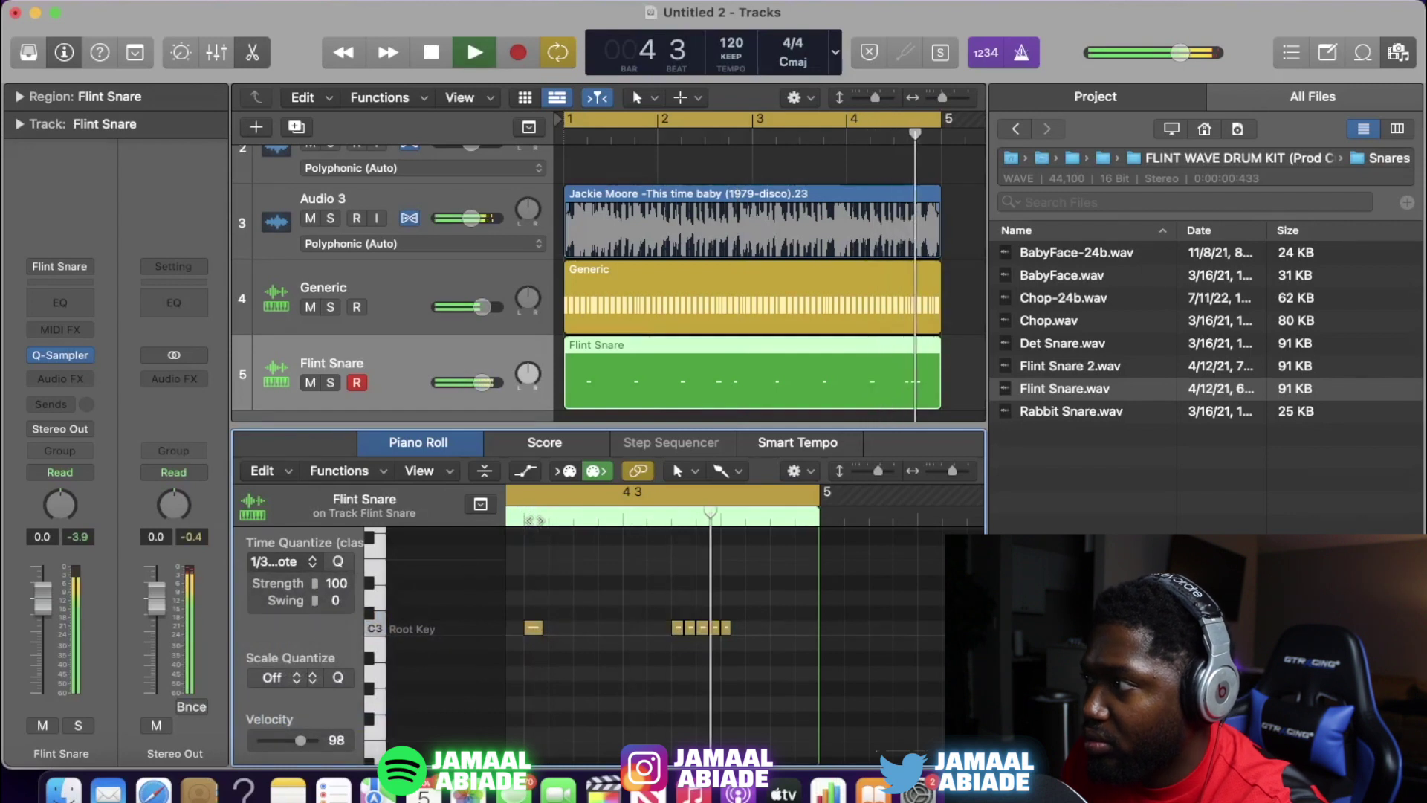
key(space)
key(p)
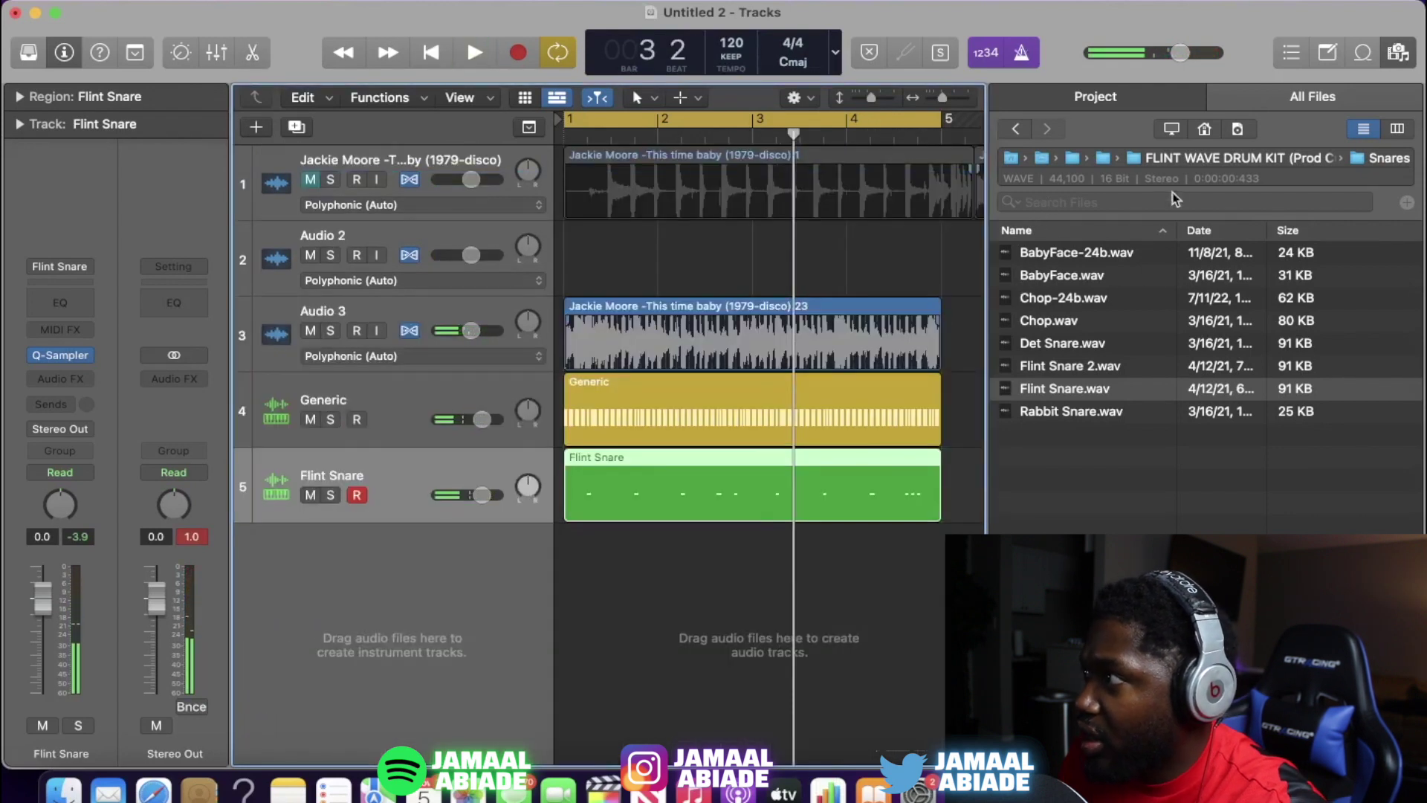
Step: Create a Weird-24b kick sampler track, record kick notes, and add AUPitch to Audio 3
click(1165, 159)
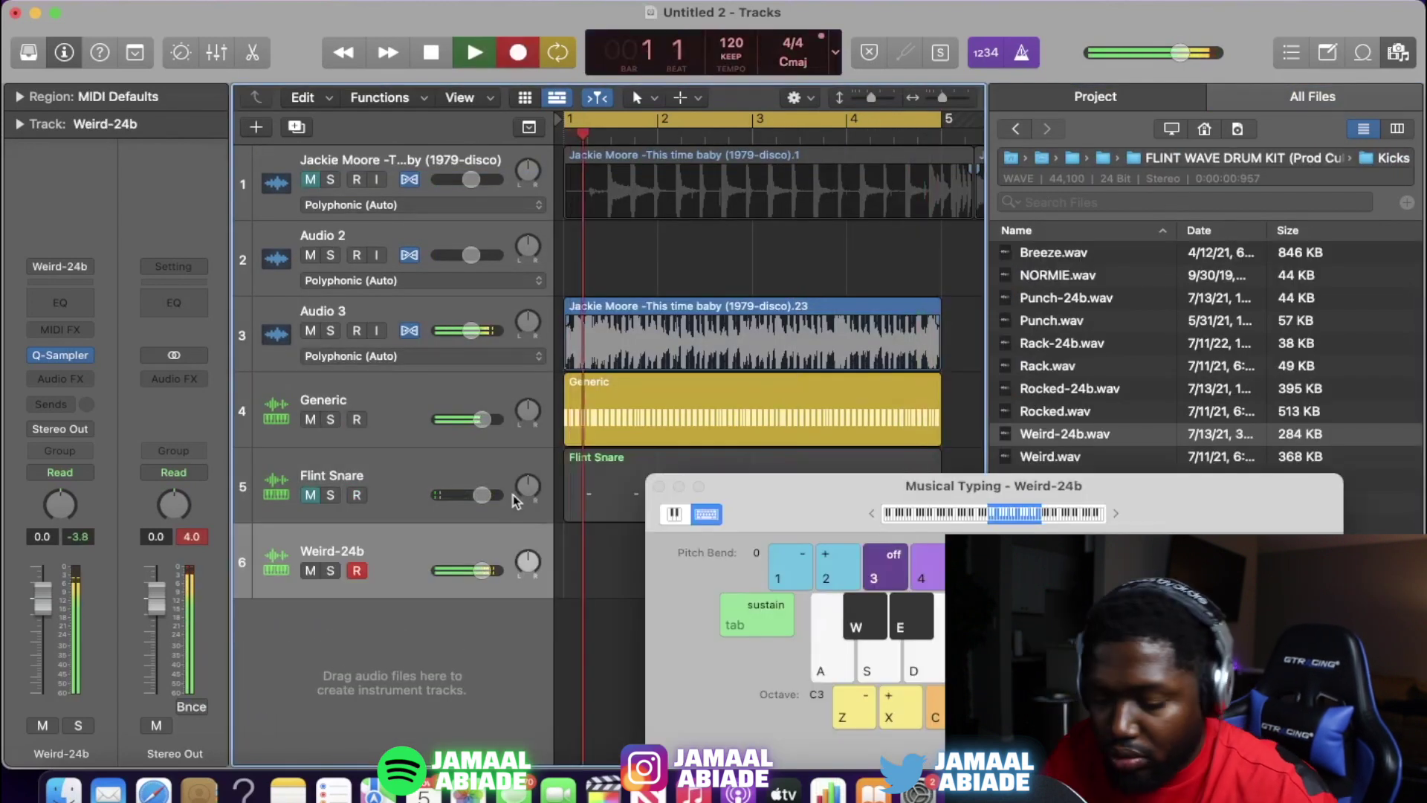
key(a)
key(a)
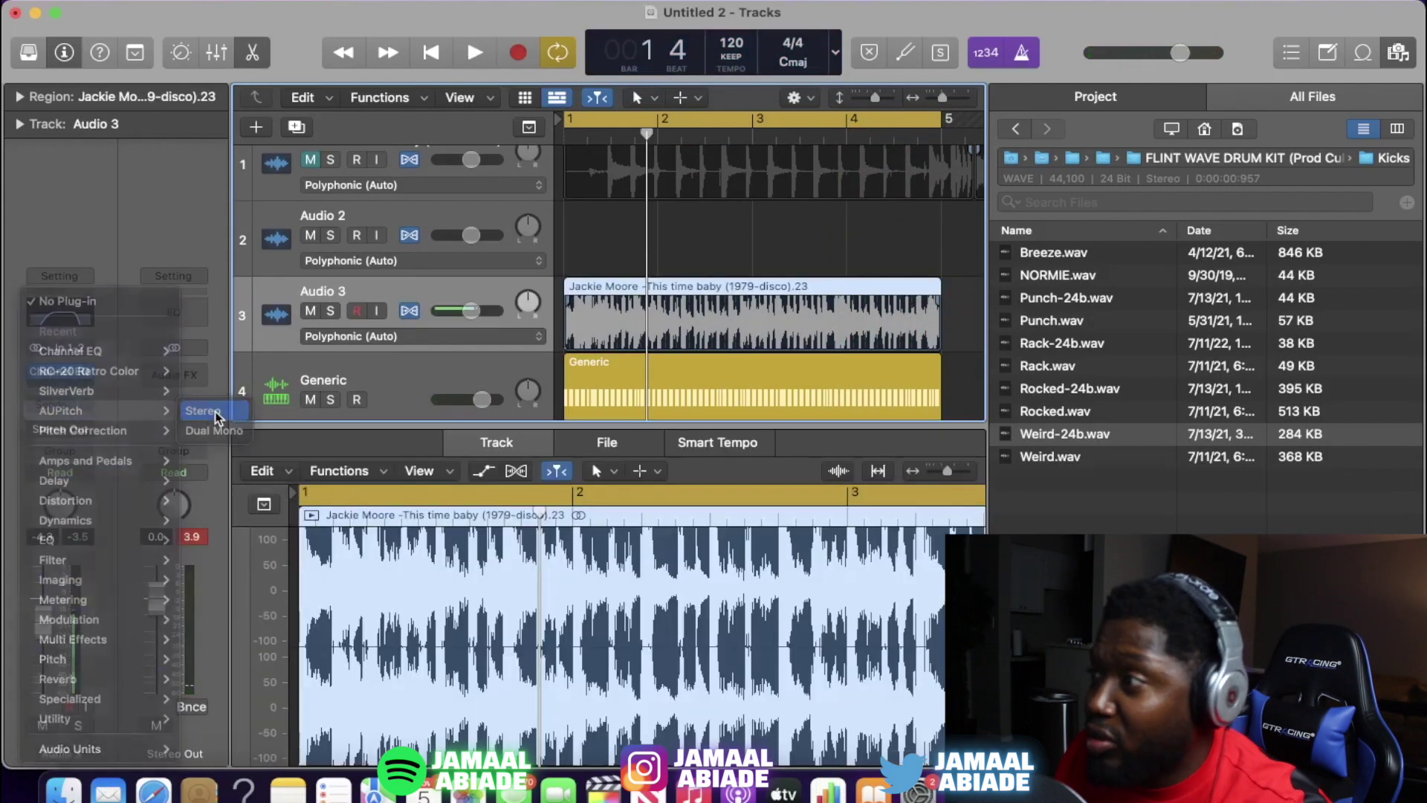
click(213, 415)
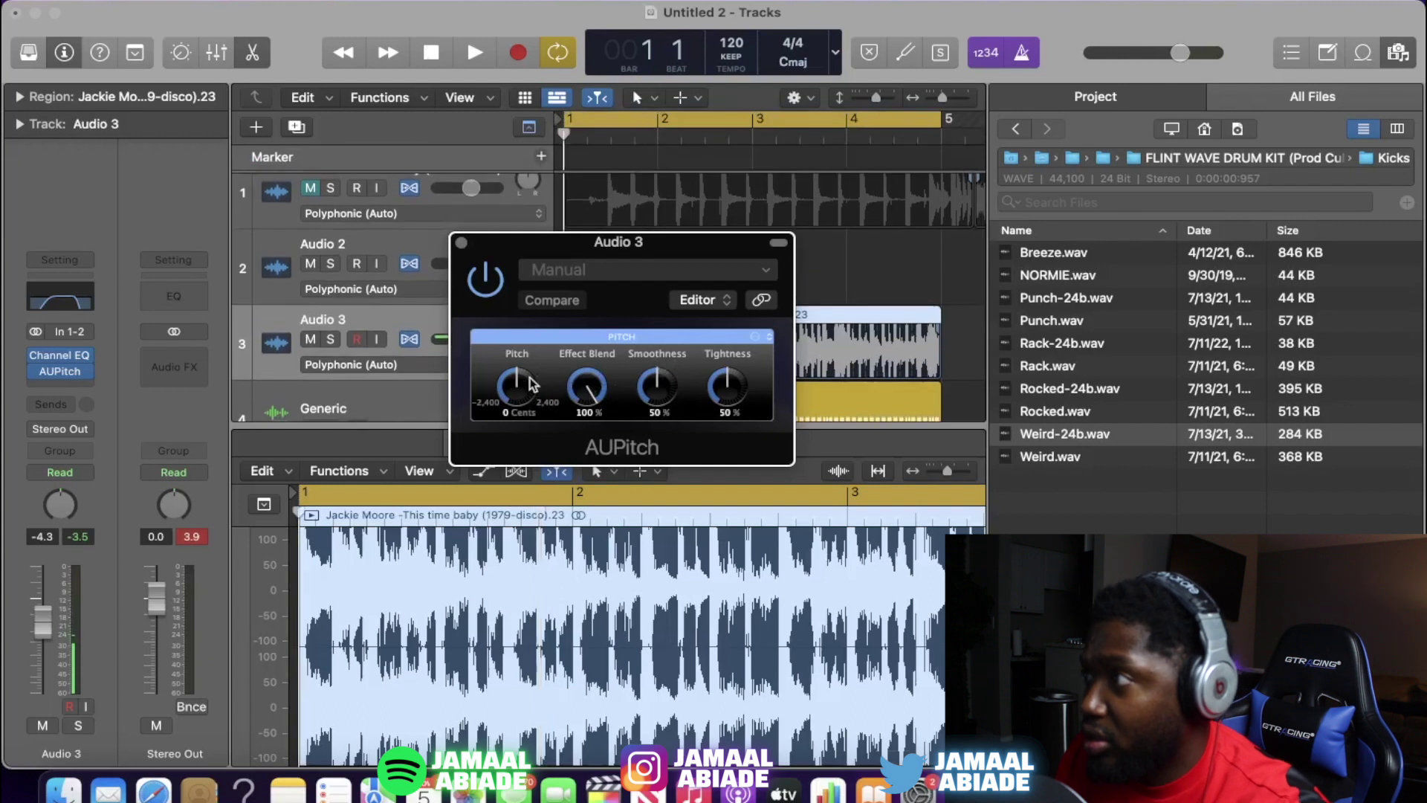
Step: Set Audio 3's AUPitch shift to 360 cents with 100% smoothness
key(space)
drag(532, 383, 531, 367)
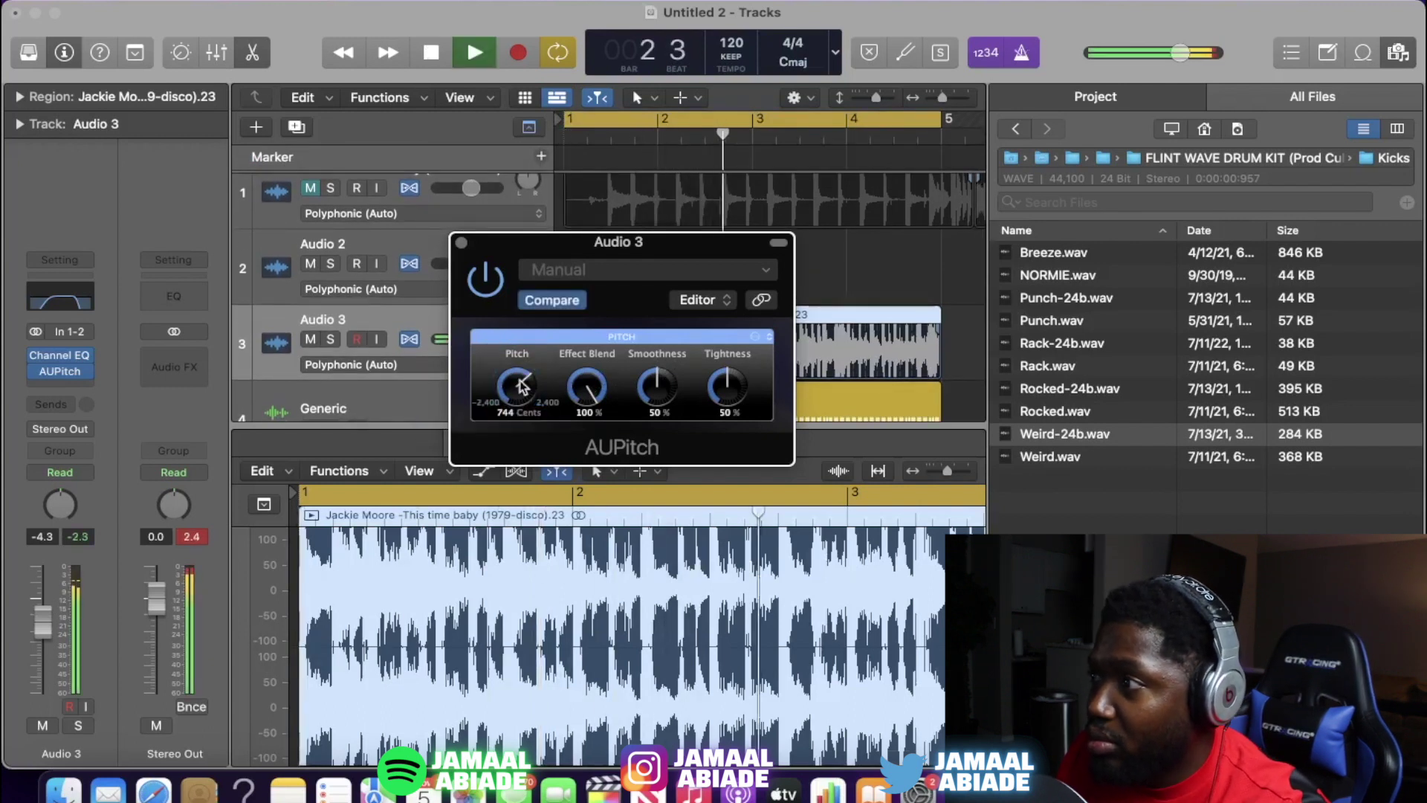
drag(657, 401, 730, 386)
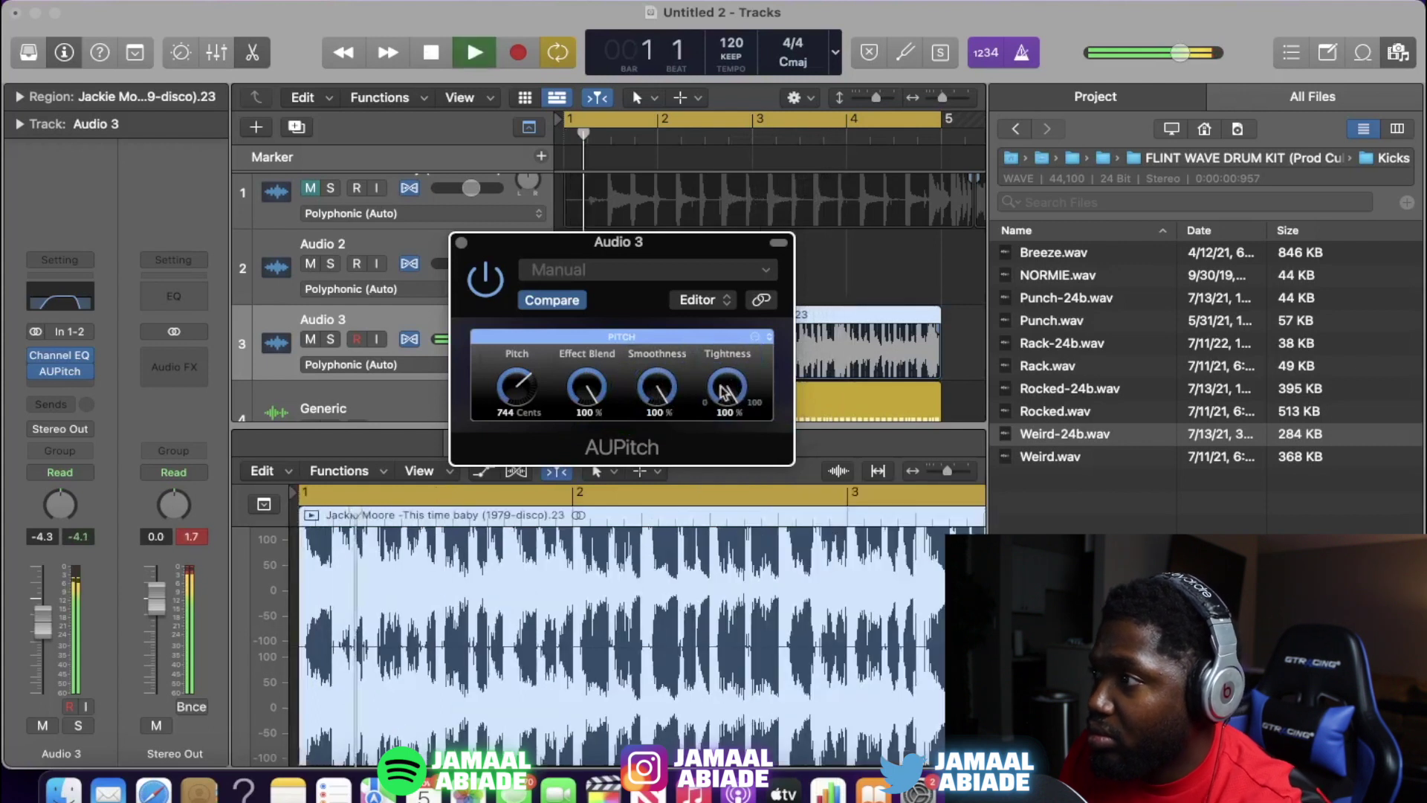
drag(518, 375, 518, 394)
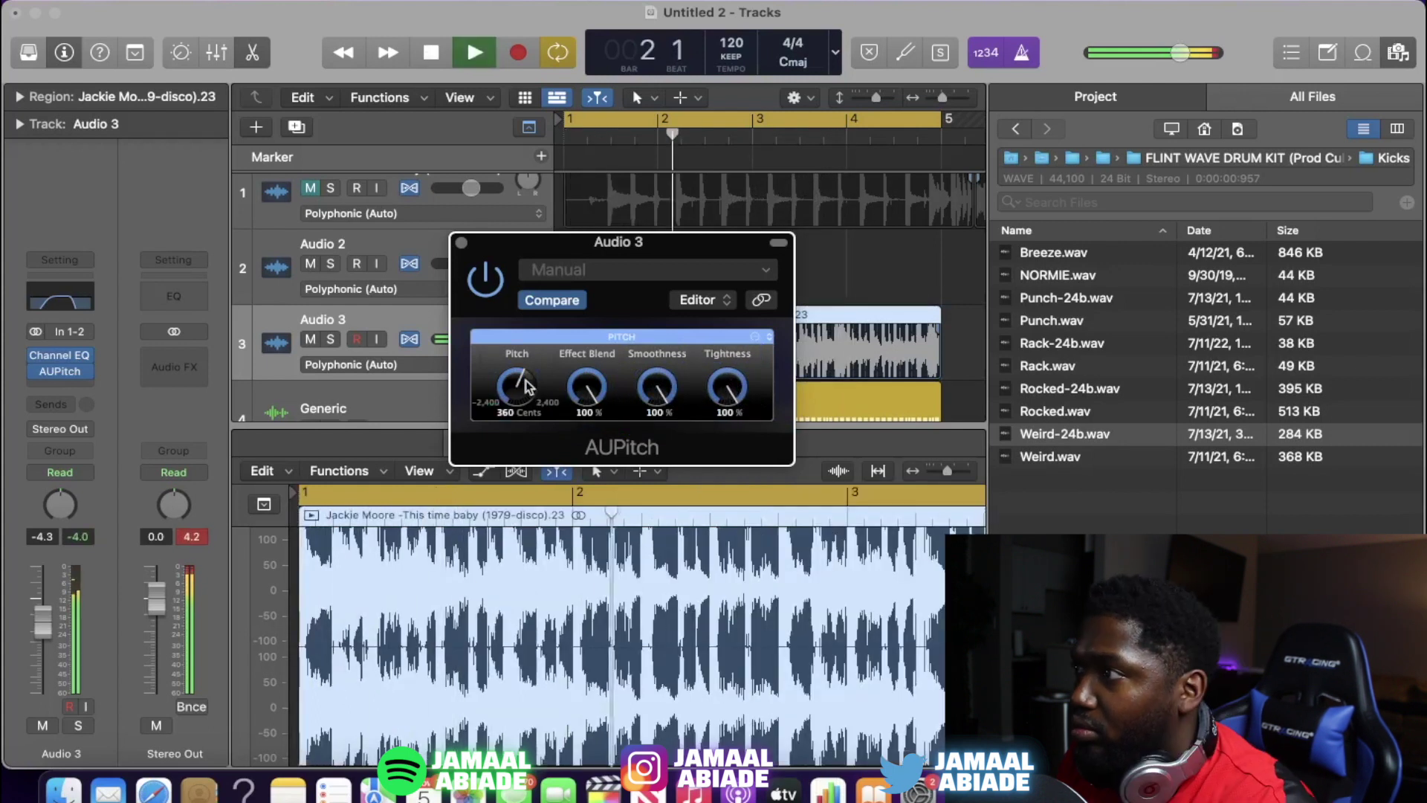
click(461, 242)
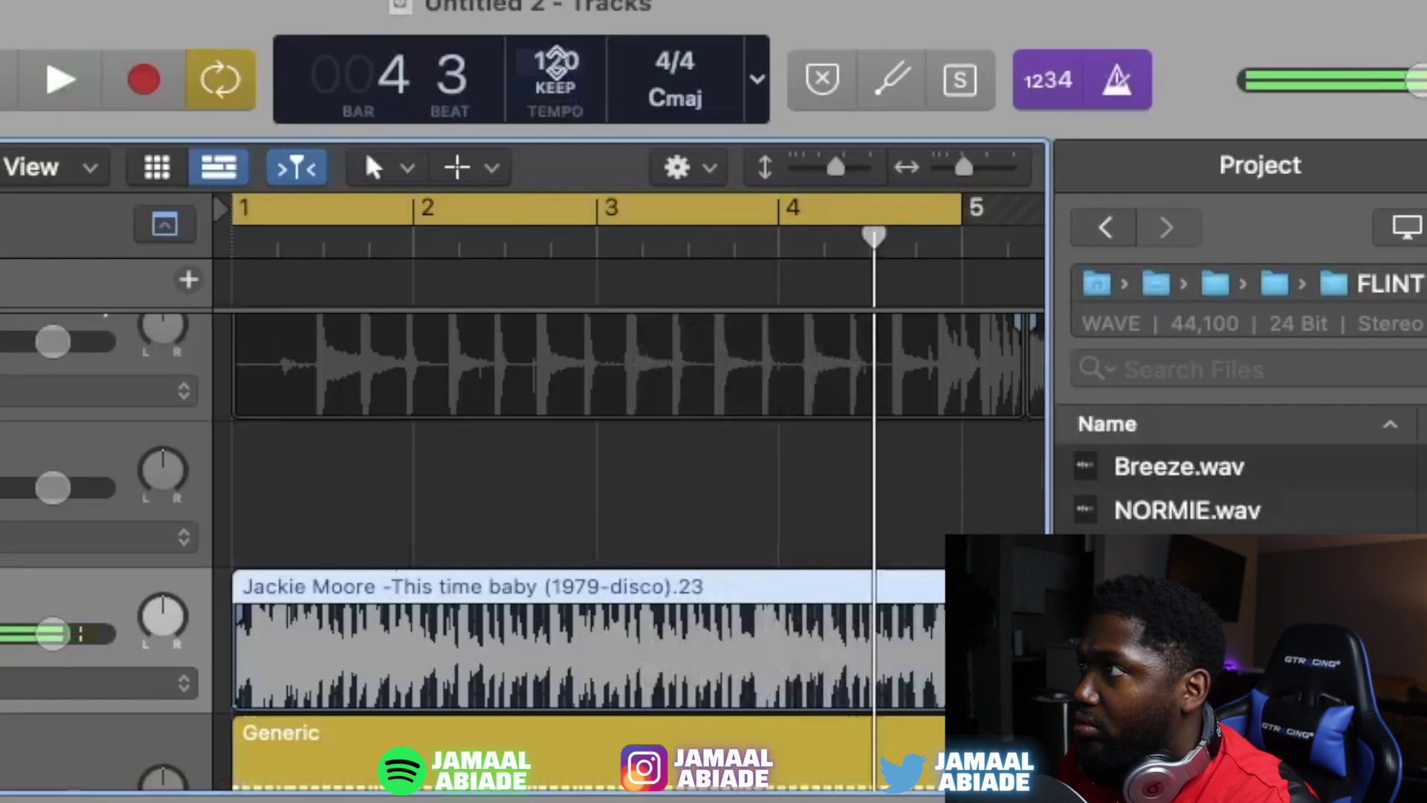
Step: Set the project tempo to 124 BPM and add an empty Audio 4 track
drag(731, 46, 729, 16)
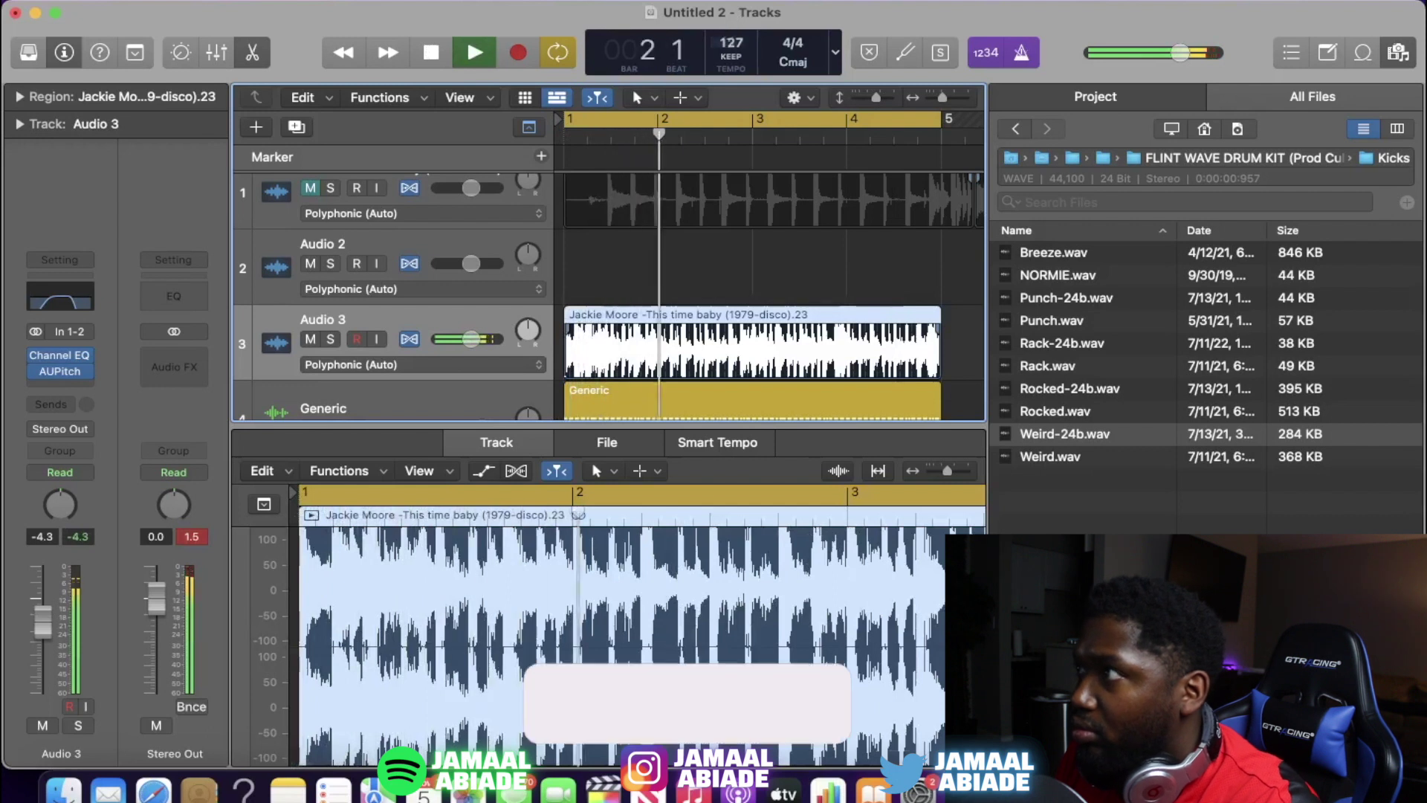
drag(728, 23, 733, 59)
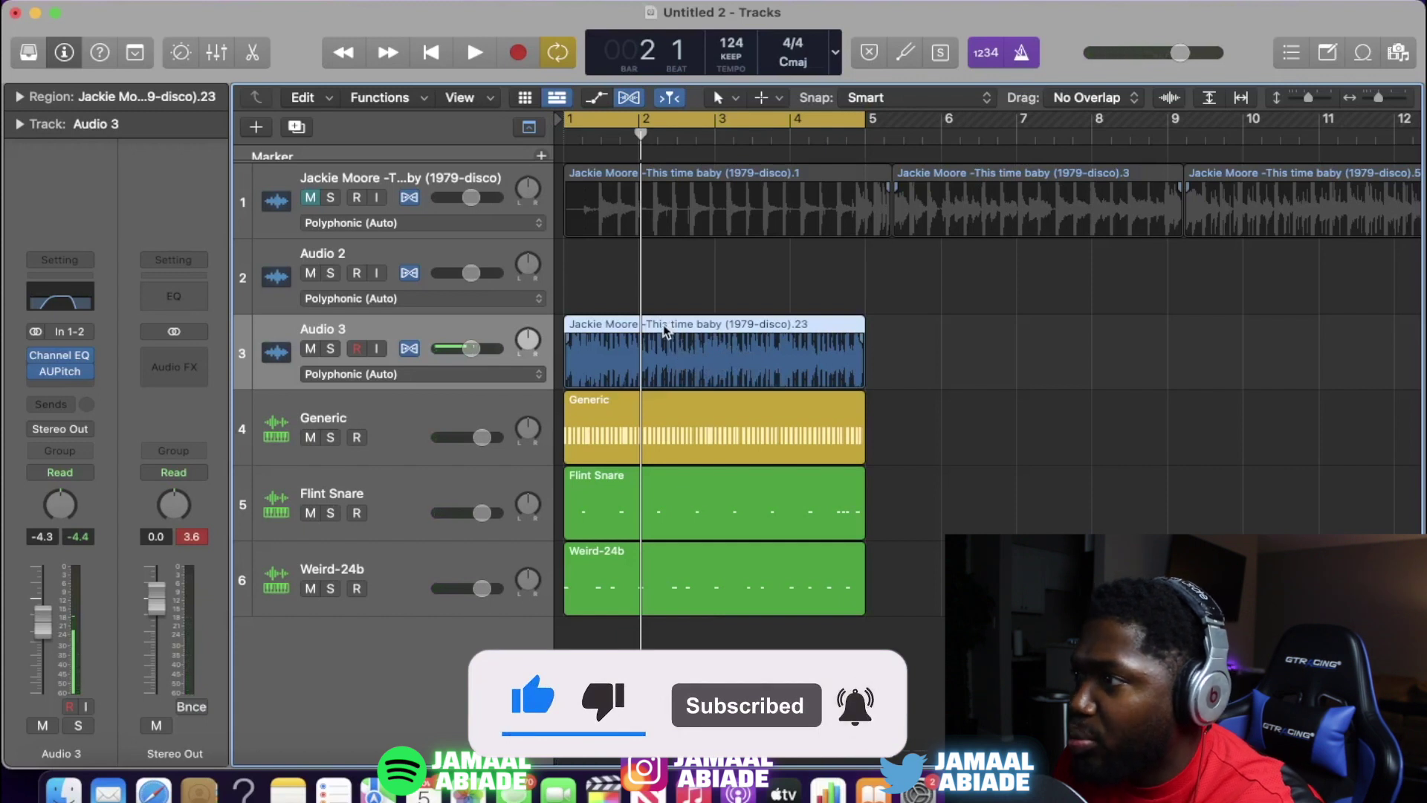
key(alt+super+a)
key(super+Left)
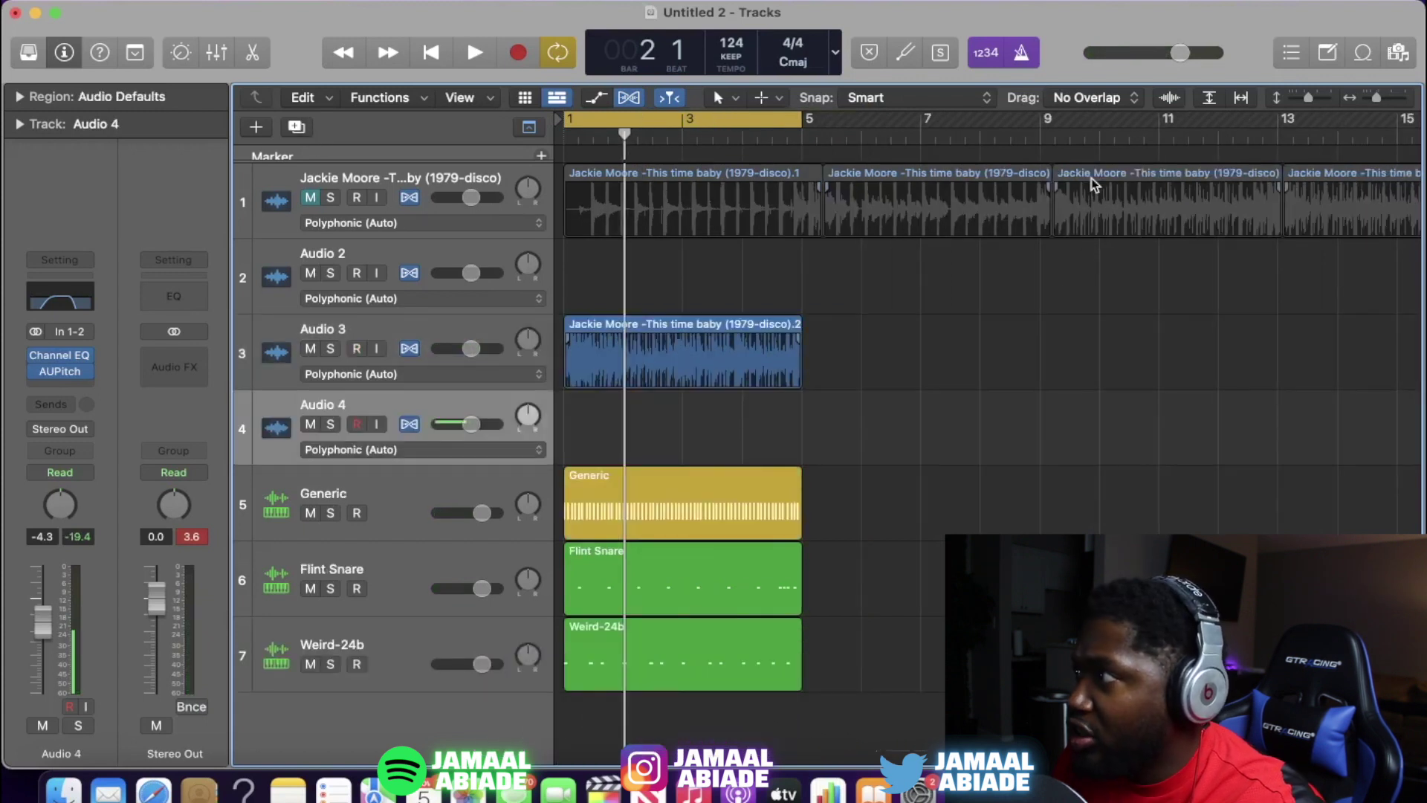
Step: Place a disco chop on Audio 4 at bar 1 and stretch it to end at bar 5
drag(1092, 185, 582, 444)
key(super+Right)
key(super+Right)
key(super+Right)
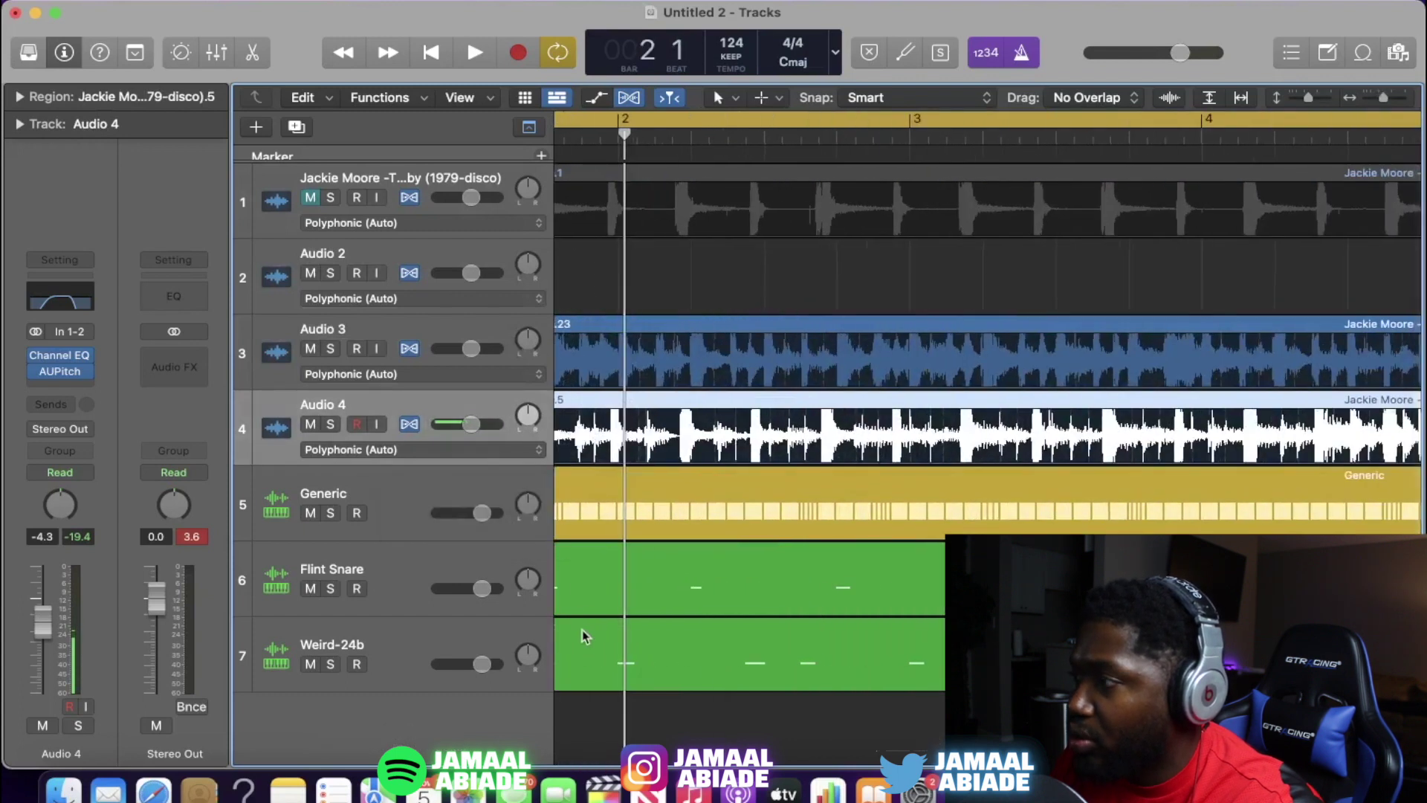
scroll(583, 635, right, 10)
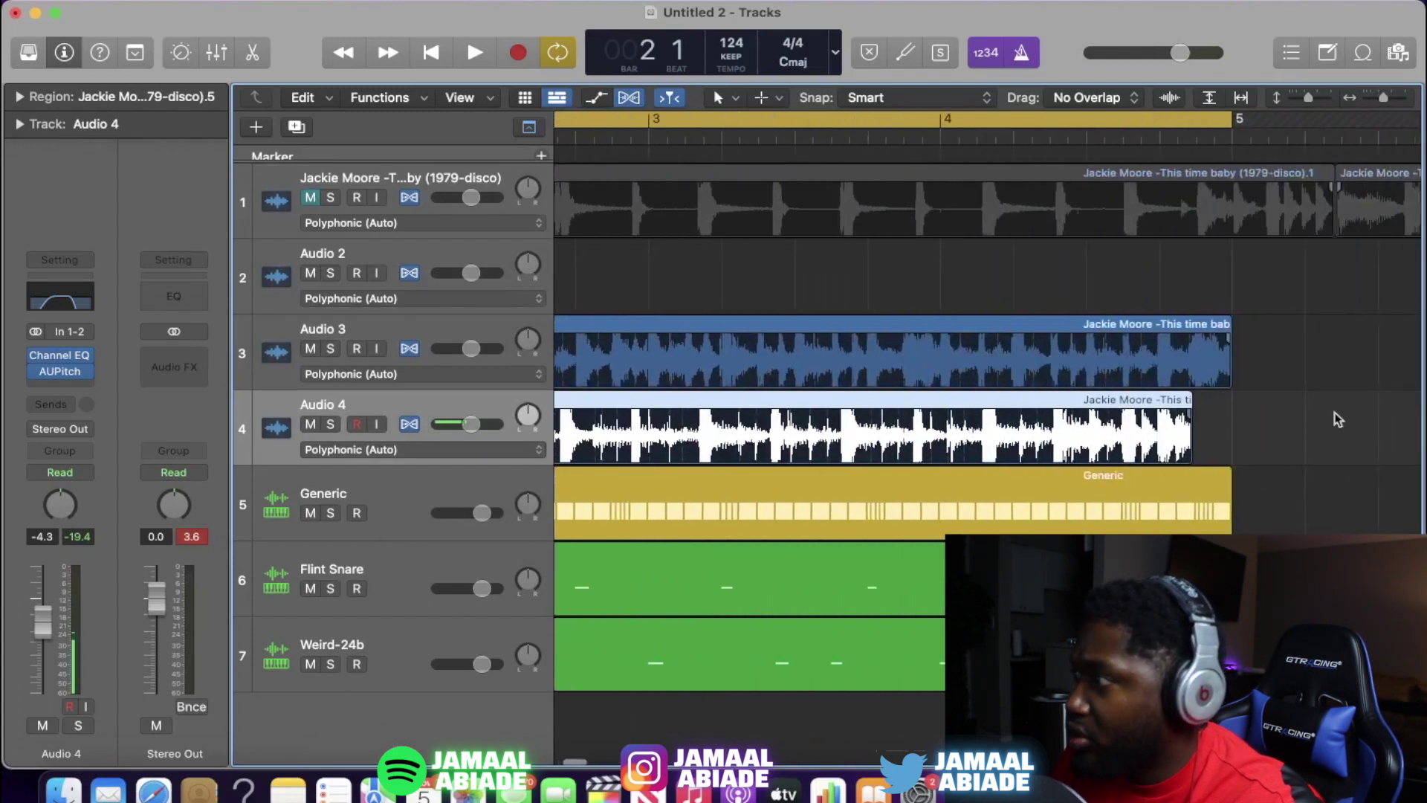
drag(1186, 392, 1228, 401)
key(super+Left)
key(super+Left)
key(super+Left)
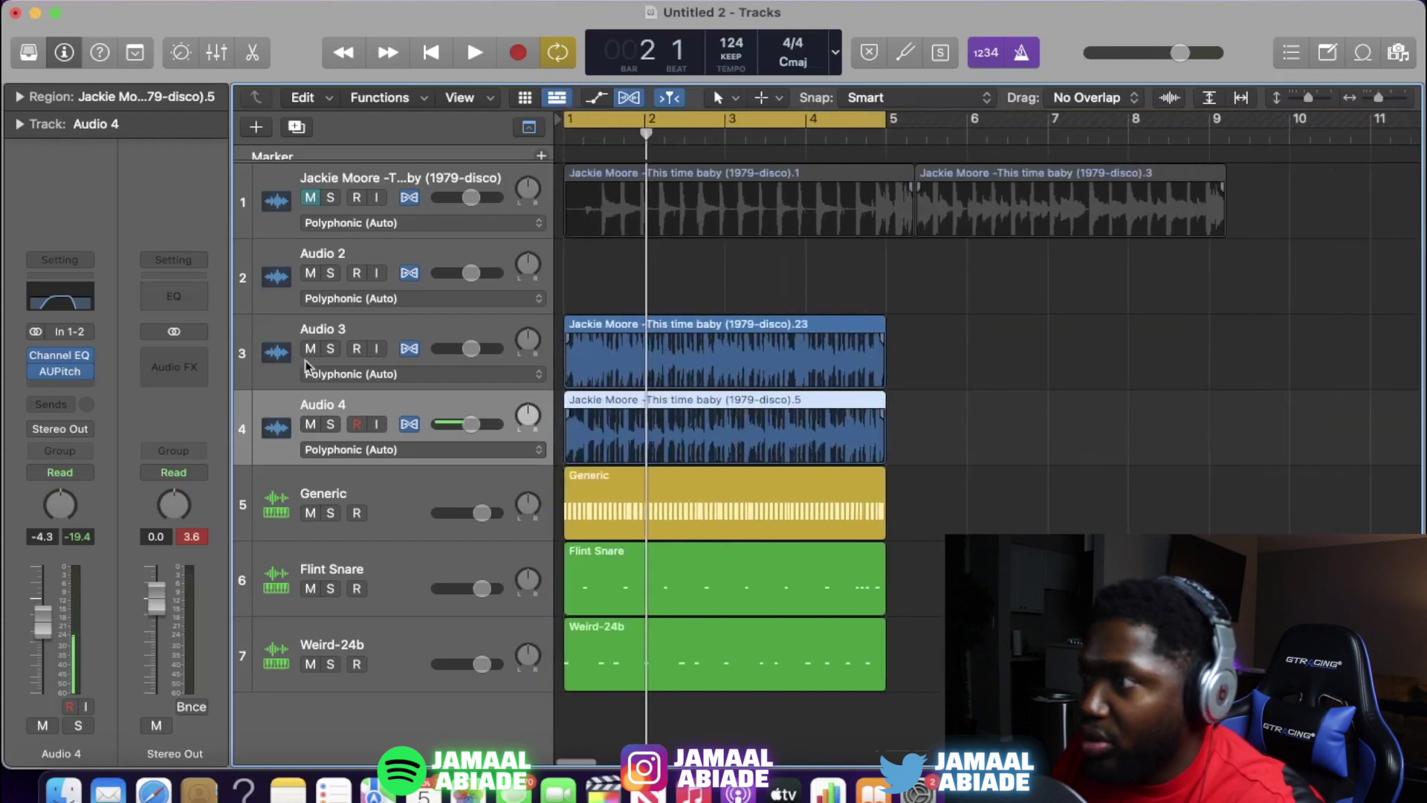
Step: Mute the Audio 3 chop and play back the beat
click(312, 348)
key(space)
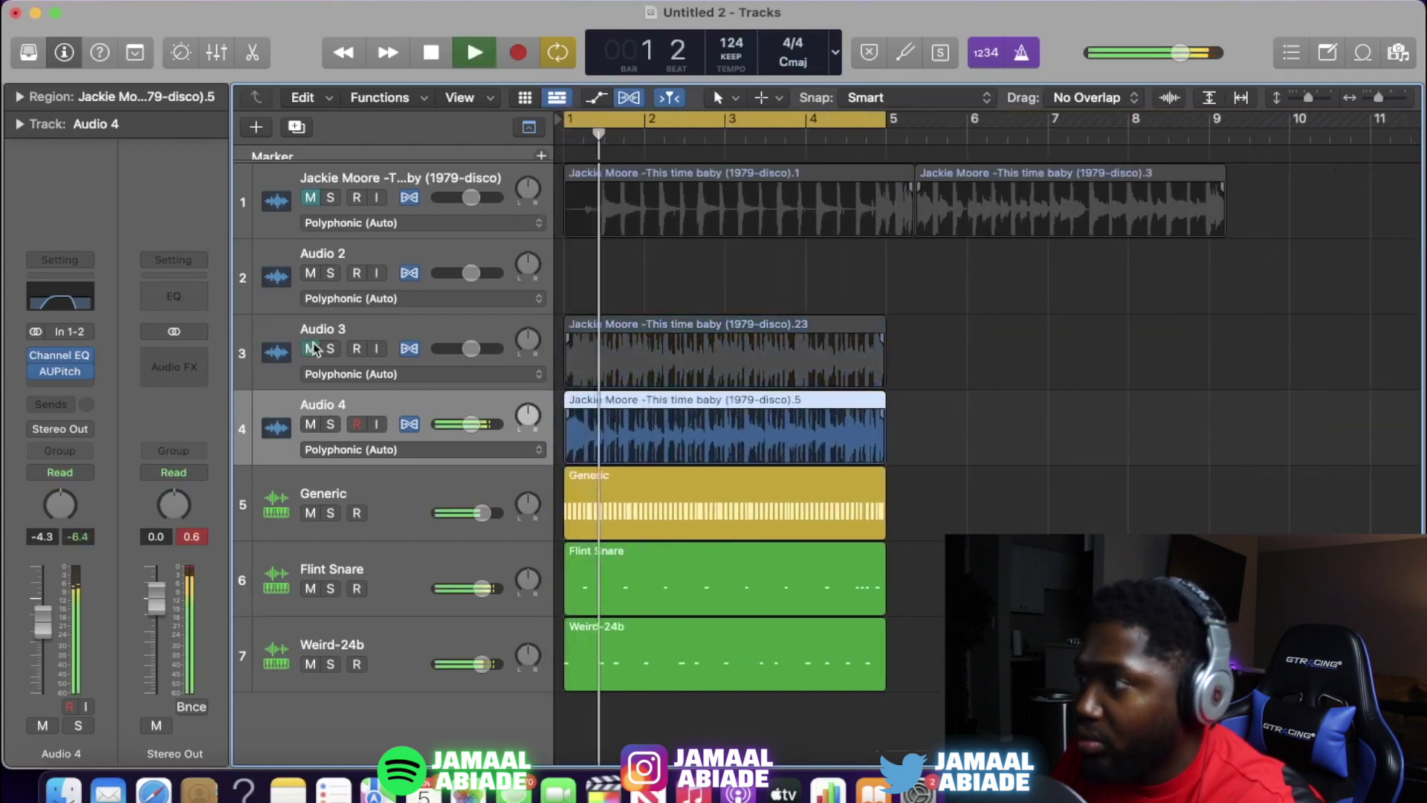
key(super+Left)
key(super+Left)
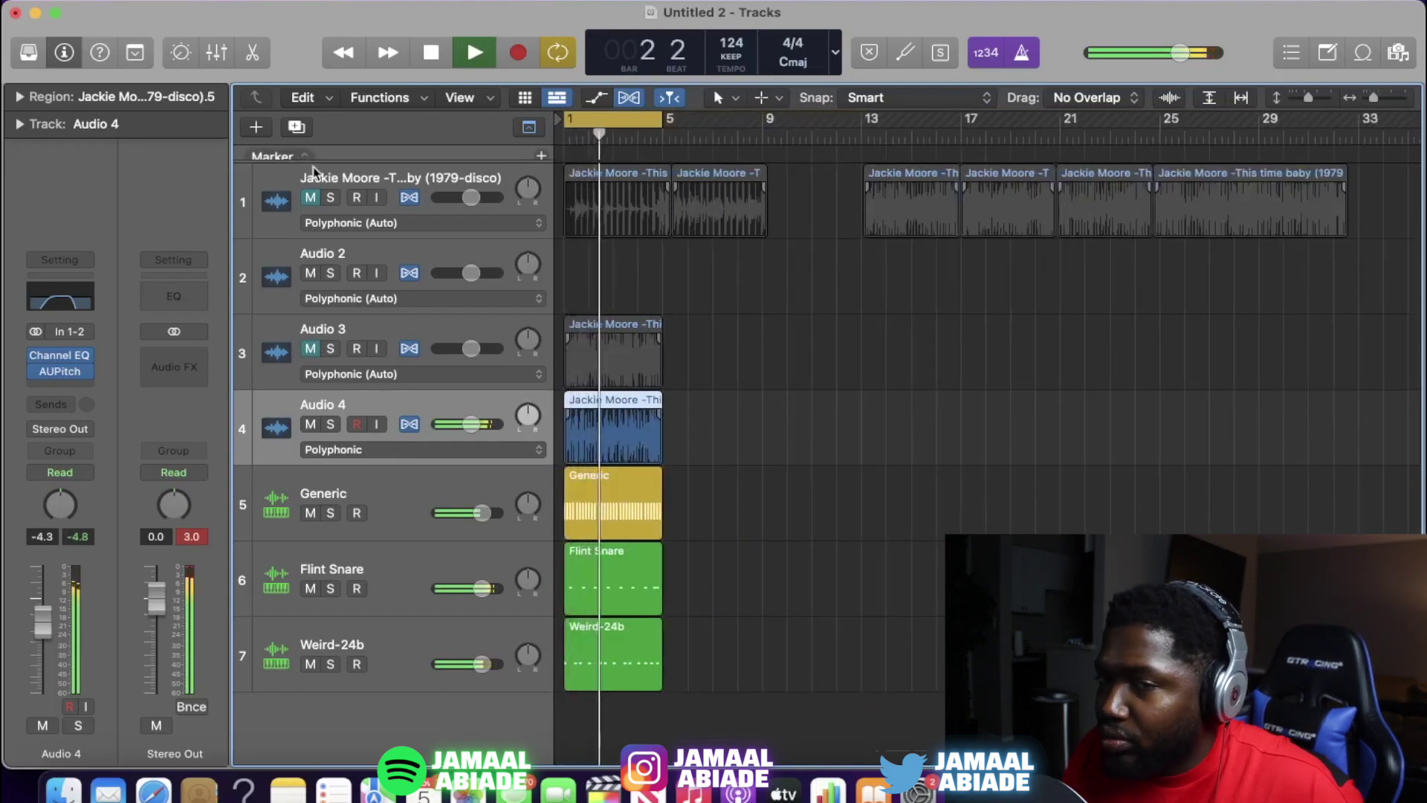
key(space)
Step: Repeat the drums from bar 5, place a second chop at bar 5, and turn off looping
key(super+r)
key(super+Right)
key(super+Right)
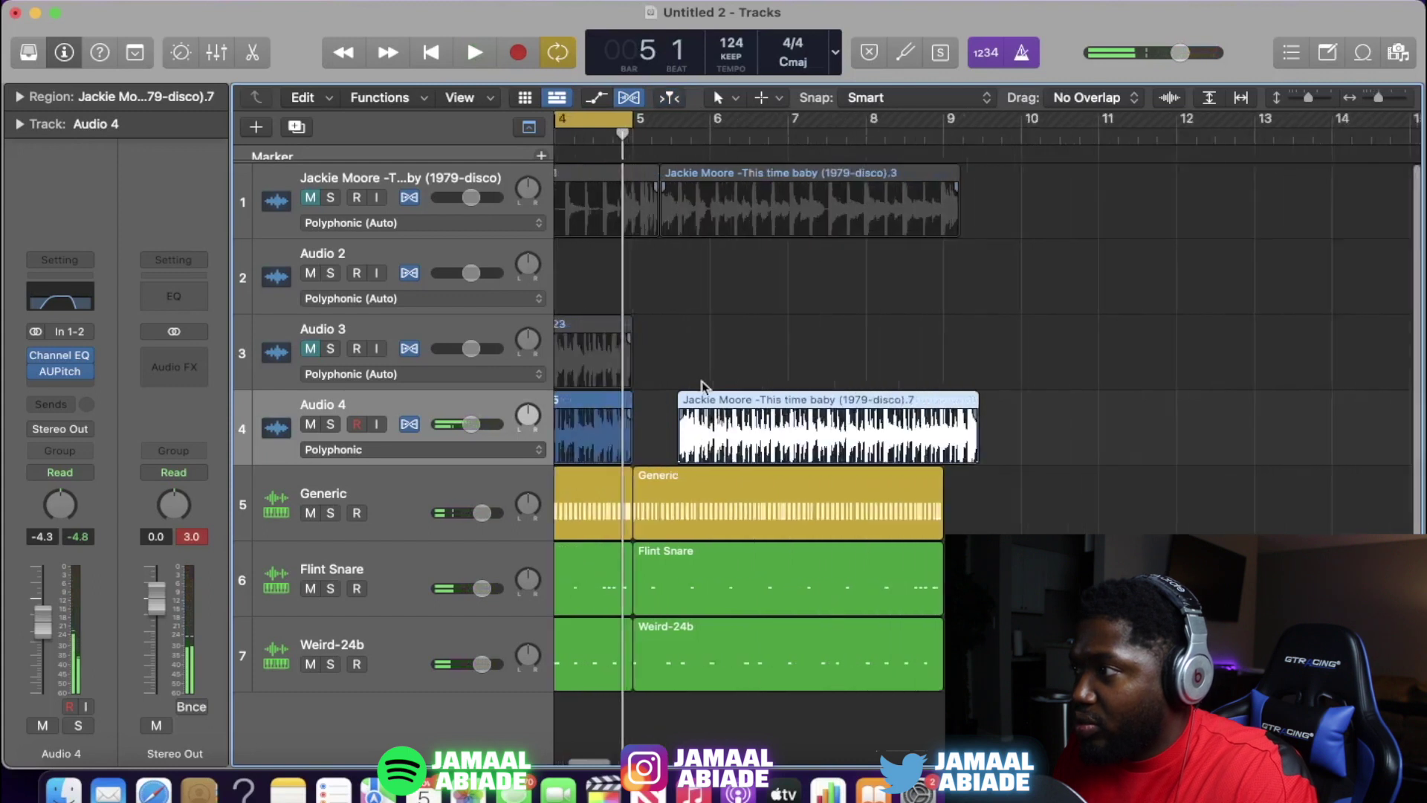
drag(712, 387, 648, 394)
key(super+Left)
key(c)
key(space)
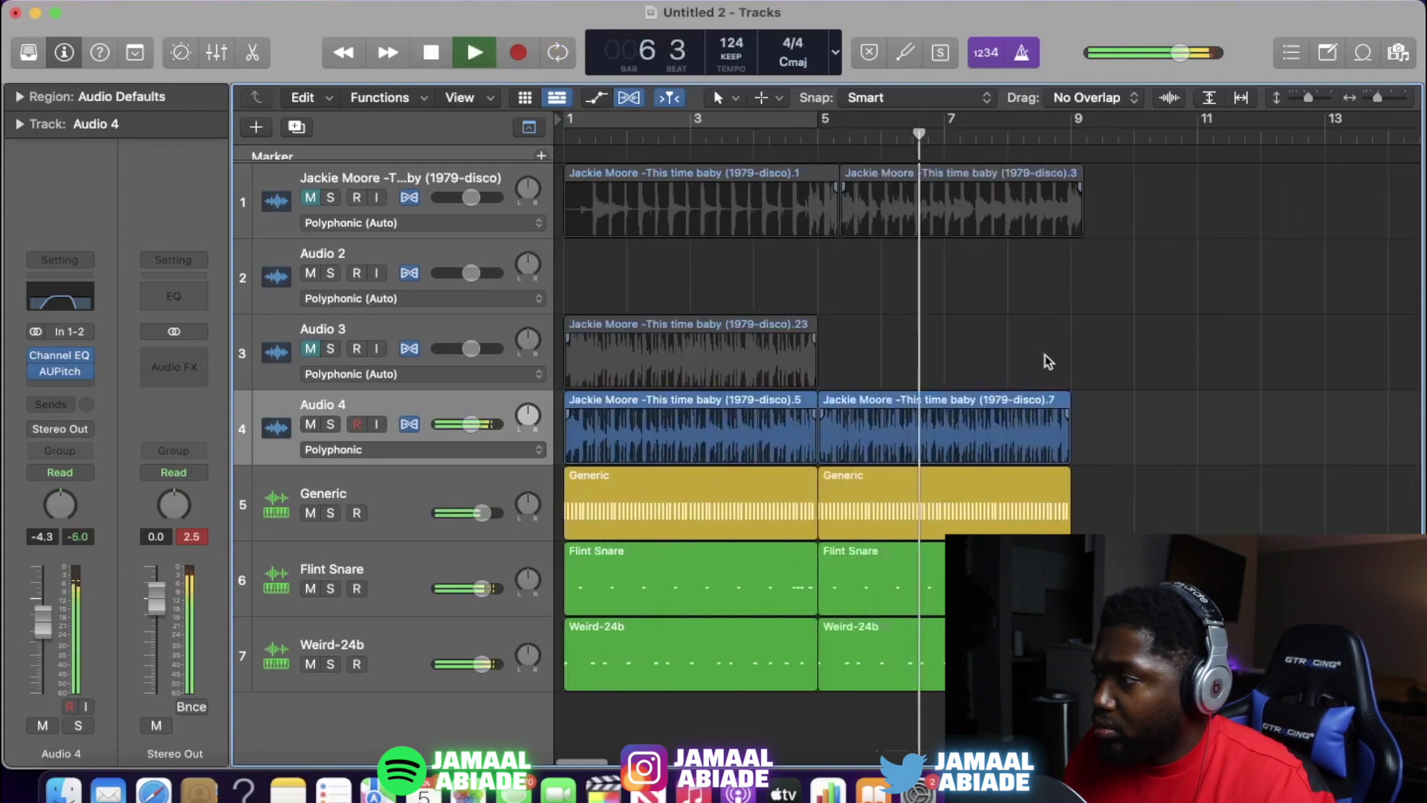
key(space)
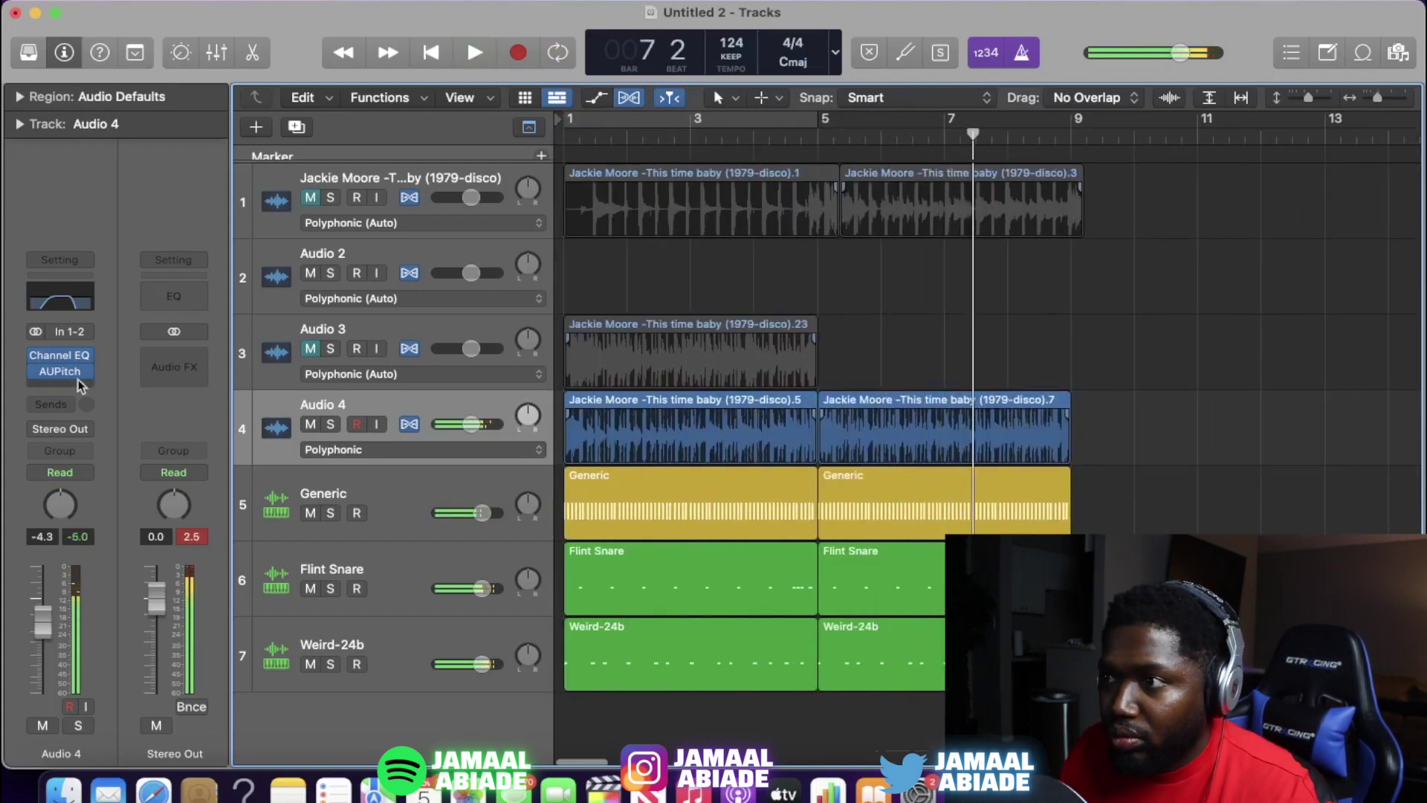
Step: Raise Audio 4's AUPitch to 624 cents and play the beat from bar 5
click(64, 375)
drag(528, 388, 524, 387)
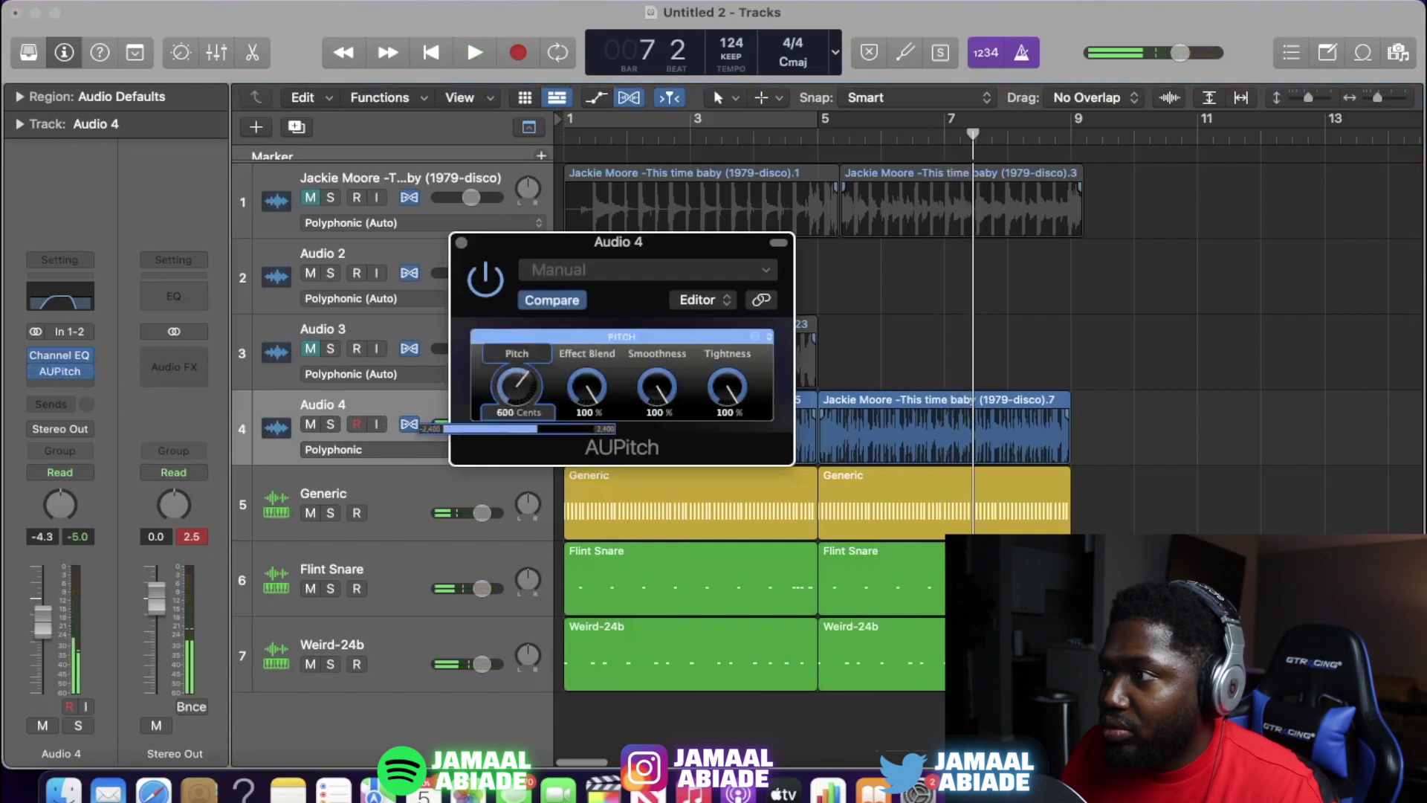
key(space)
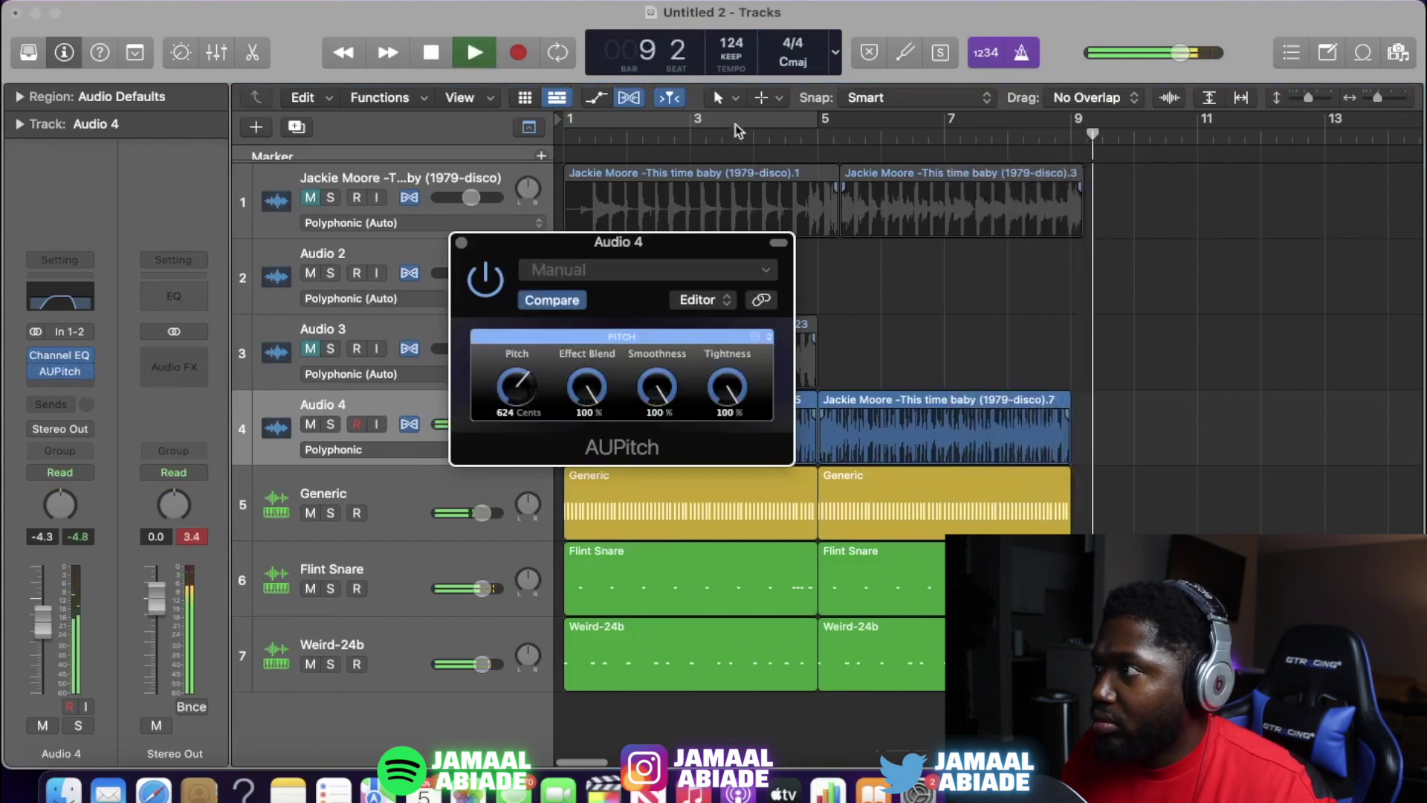
click(813, 140)
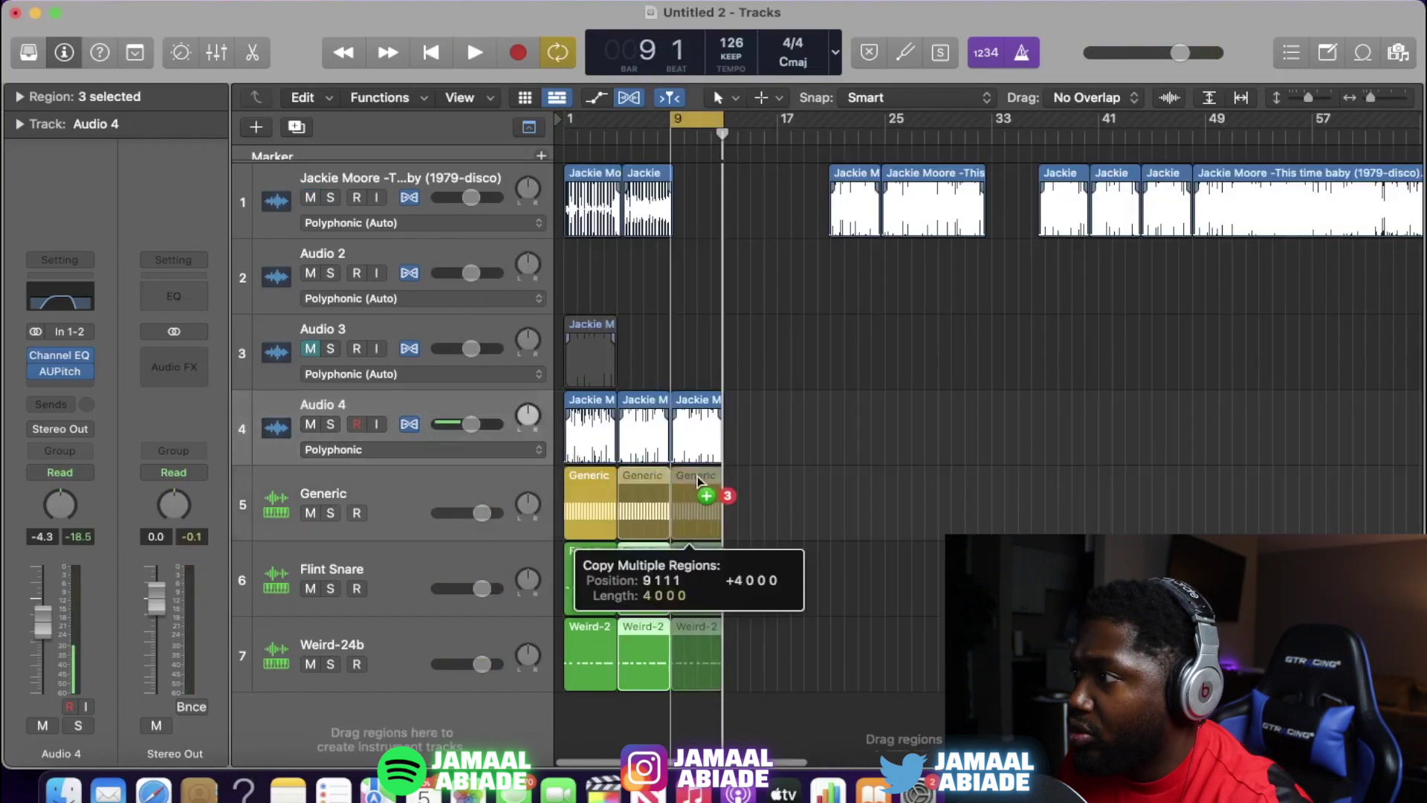
Step: Copy the bar 5 section on to bar 9 and play from bar 9
drag(706, 487, 702, 491)
click(680, 140)
key(space)
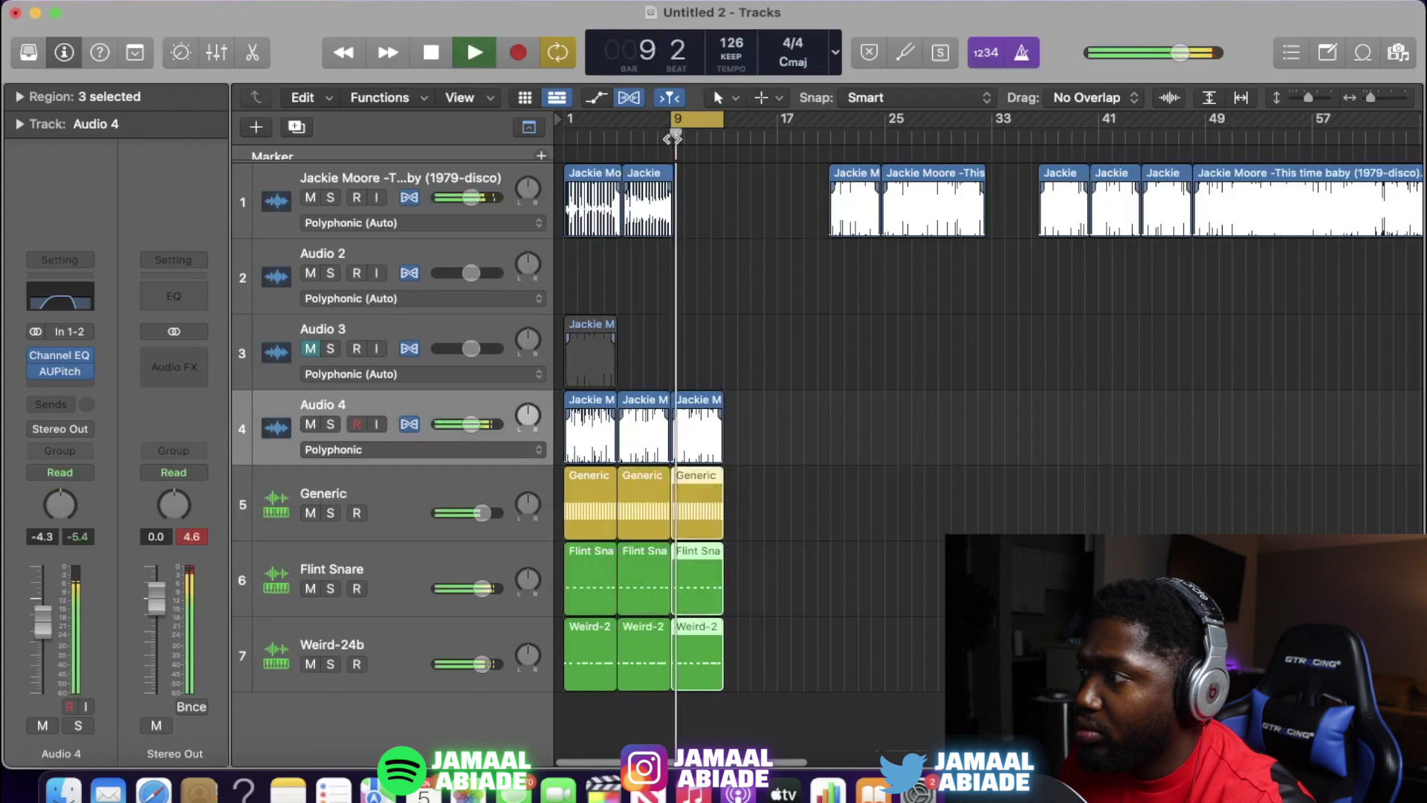
key(super+Right)
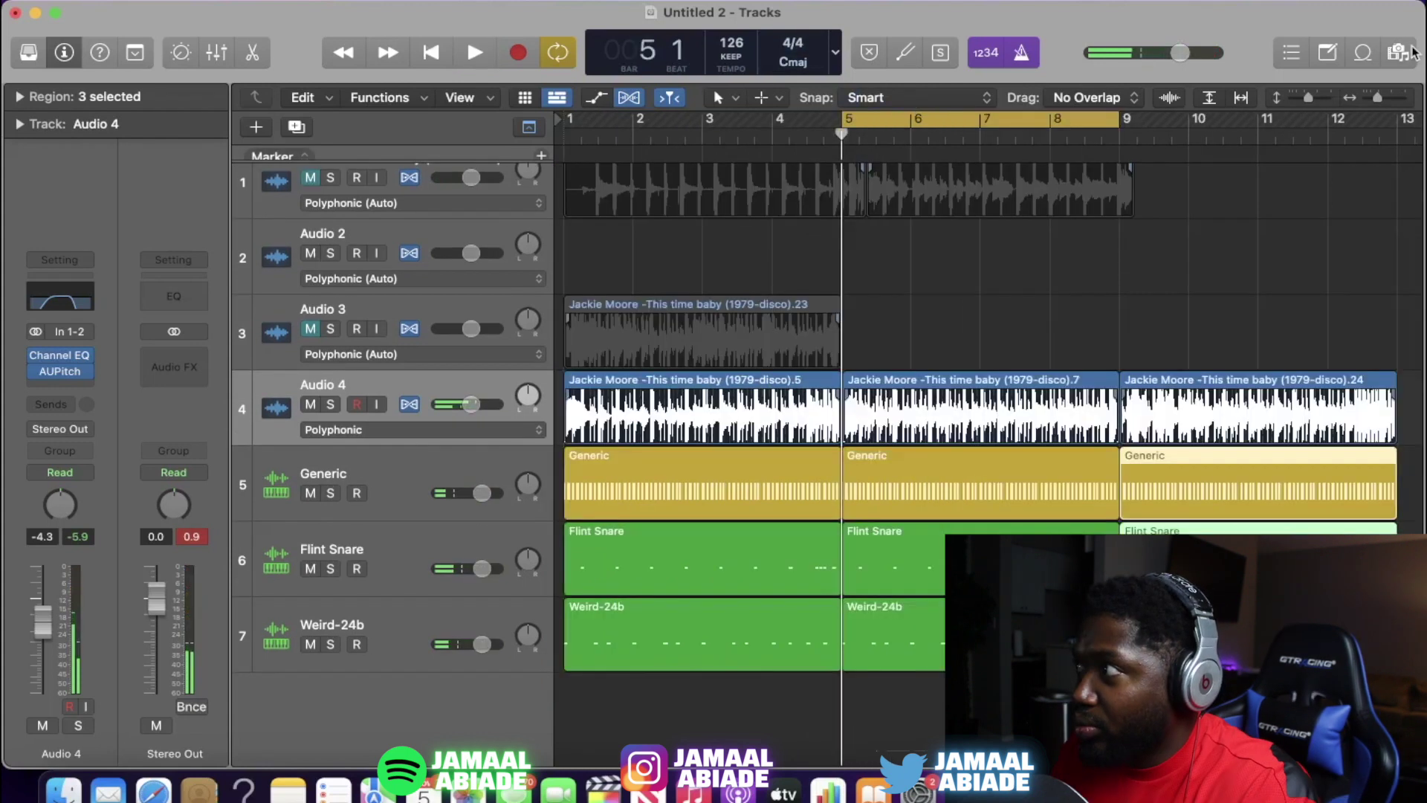
click(1406, 51)
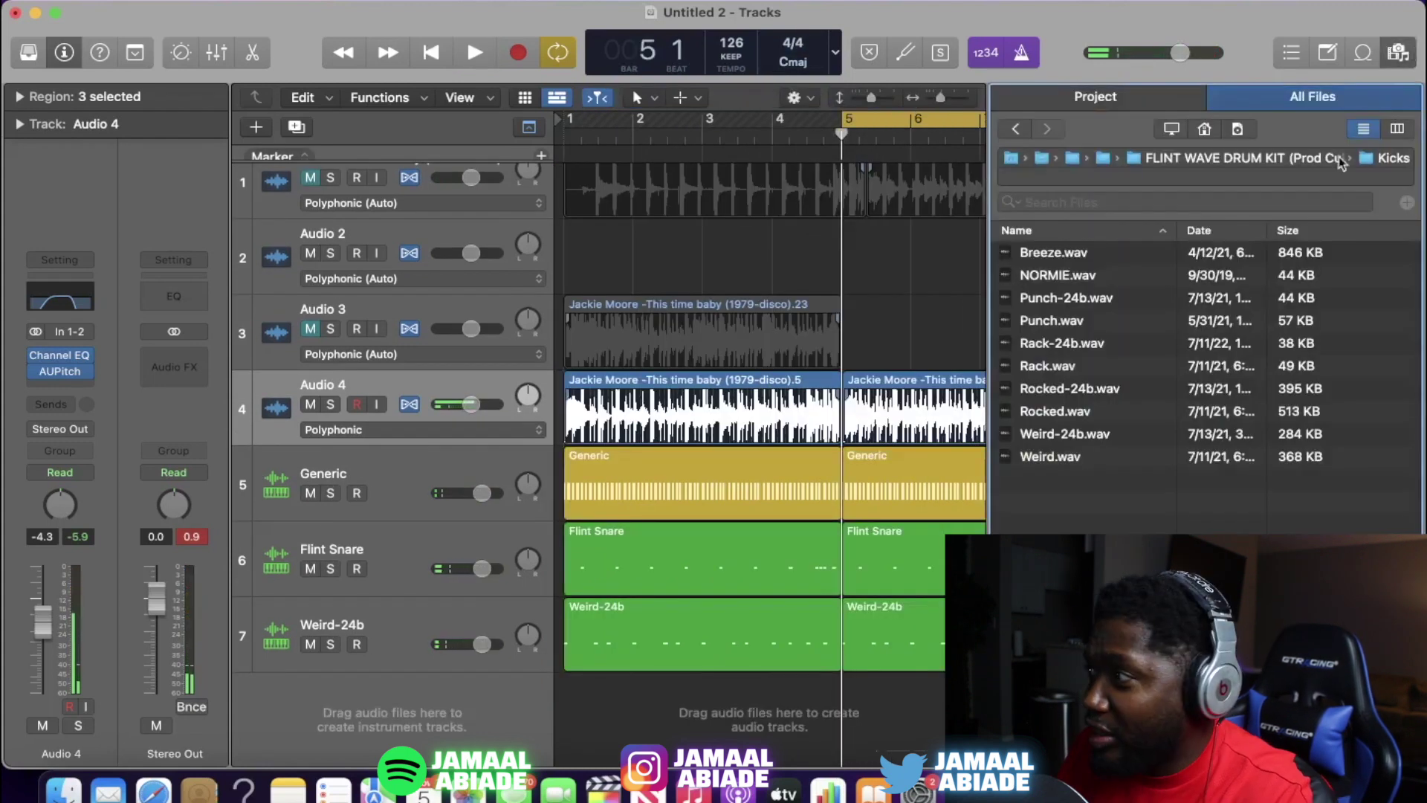
Step: Record three cowbell hits, then add Cali Rim.wav as a sampler track with a Channel EQ
click(1225, 159)
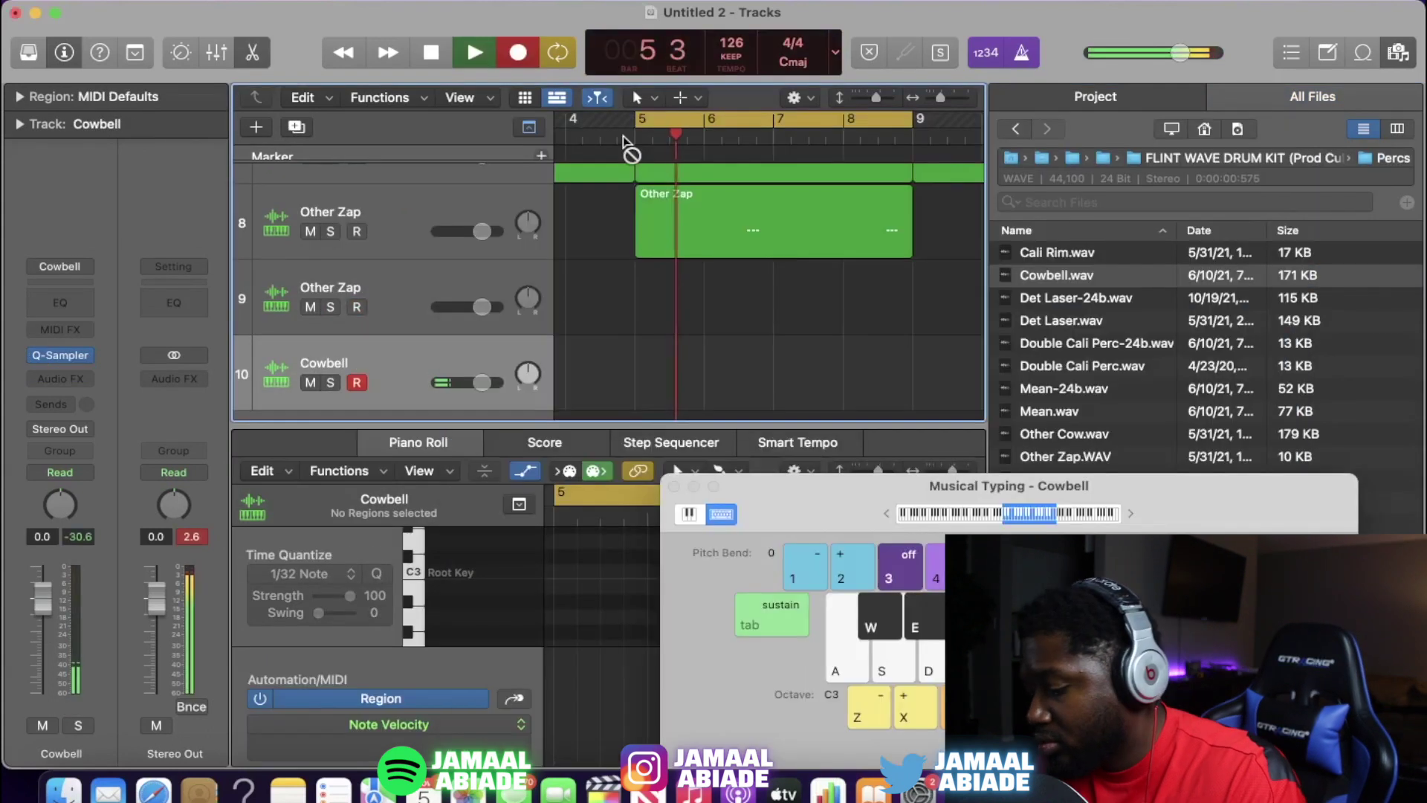
key(a)
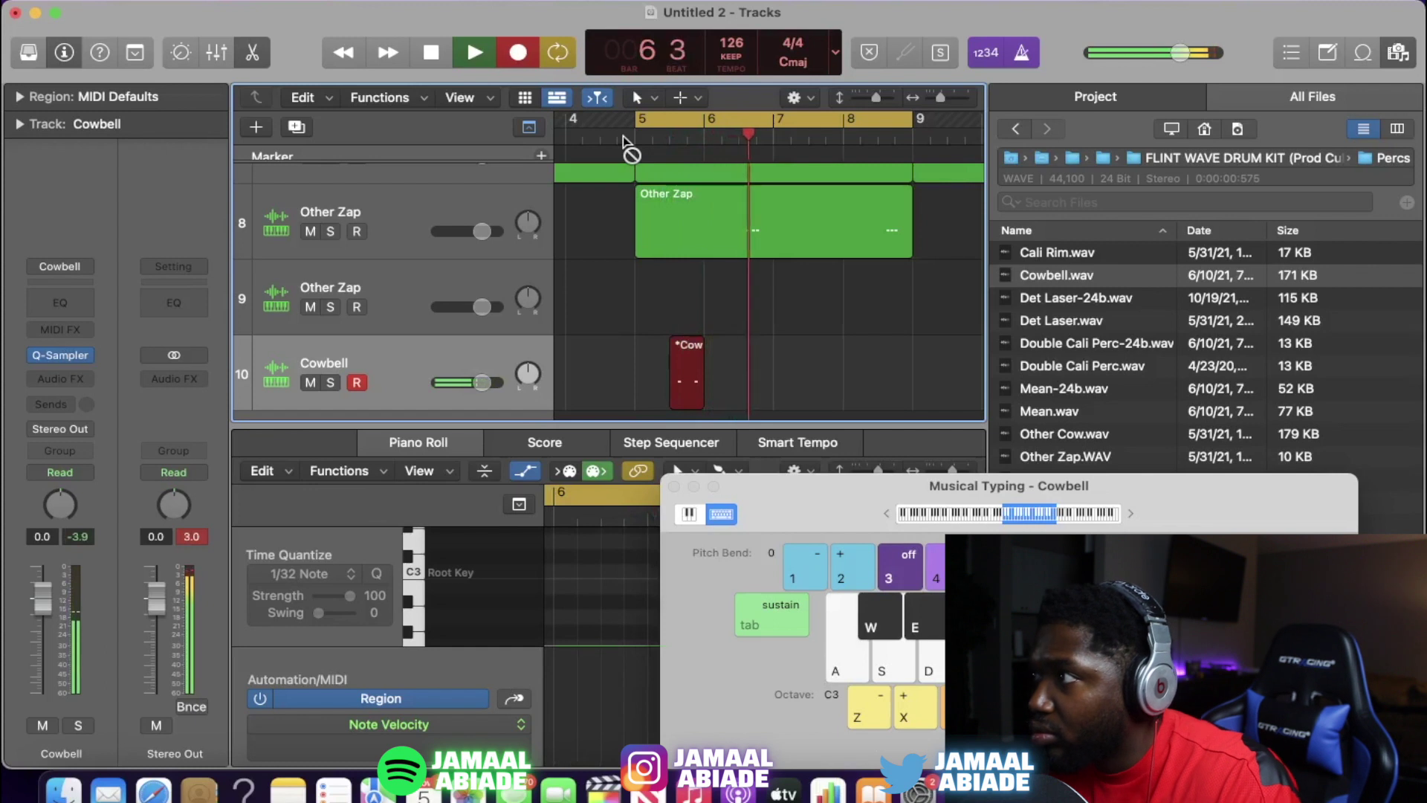
key(a)
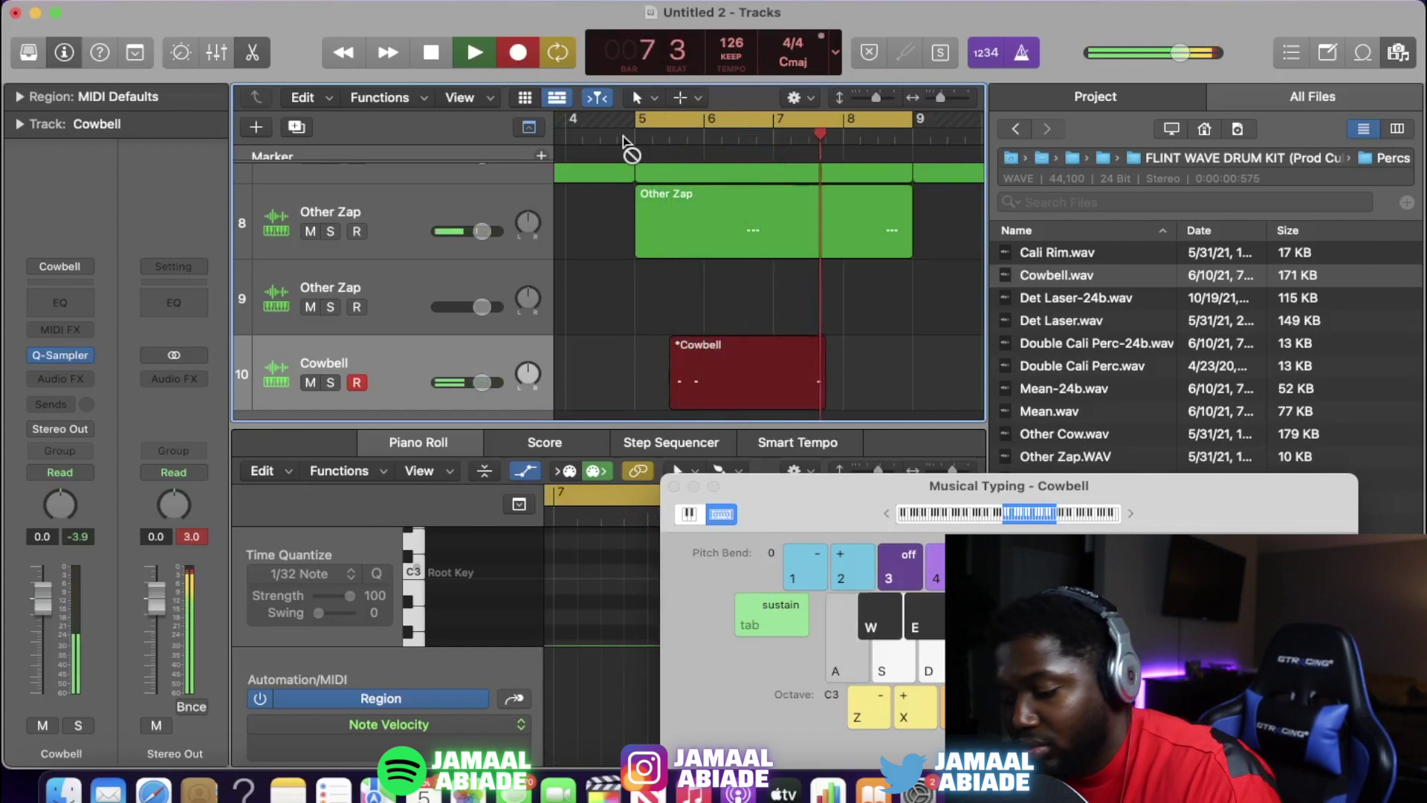
key(a)
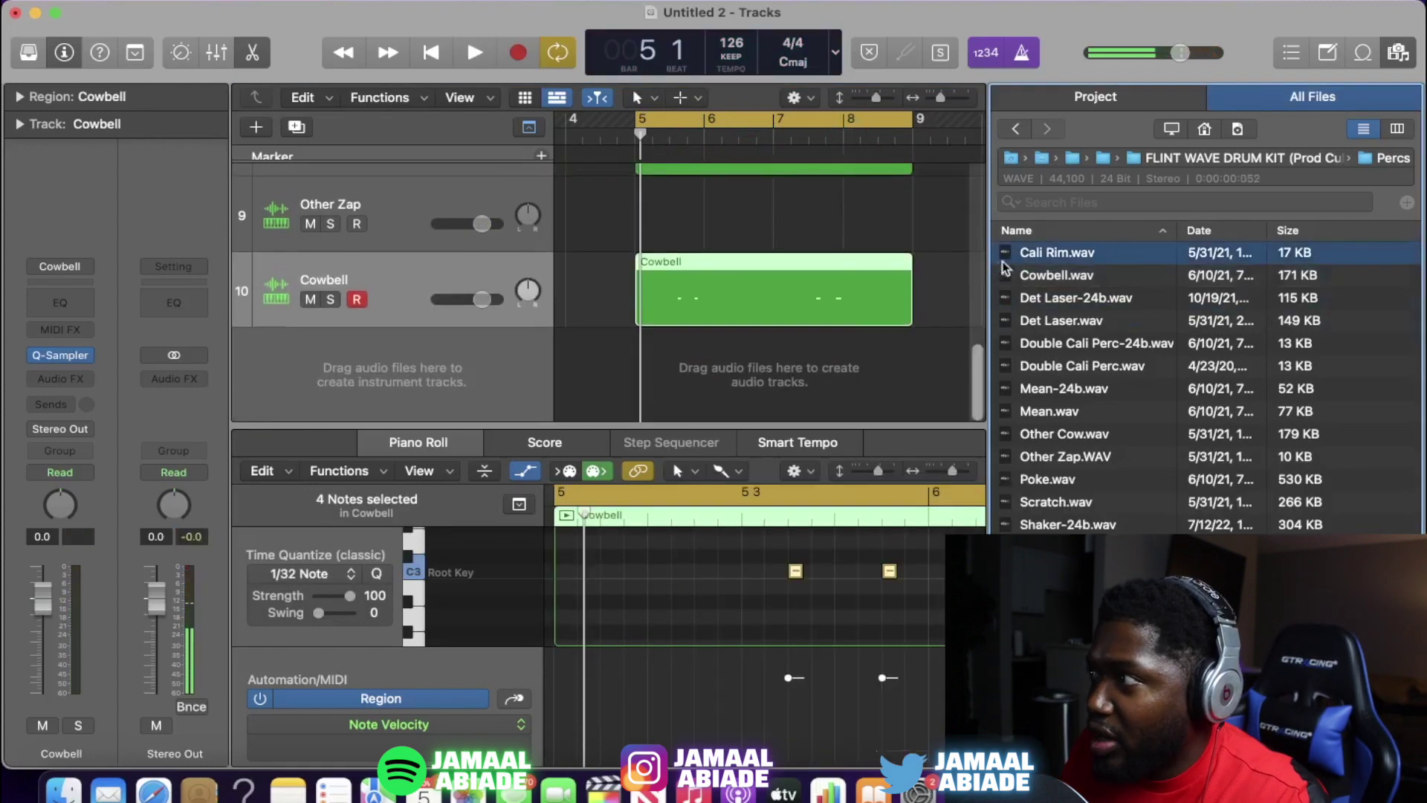
drag(1055, 252, 341, 287)
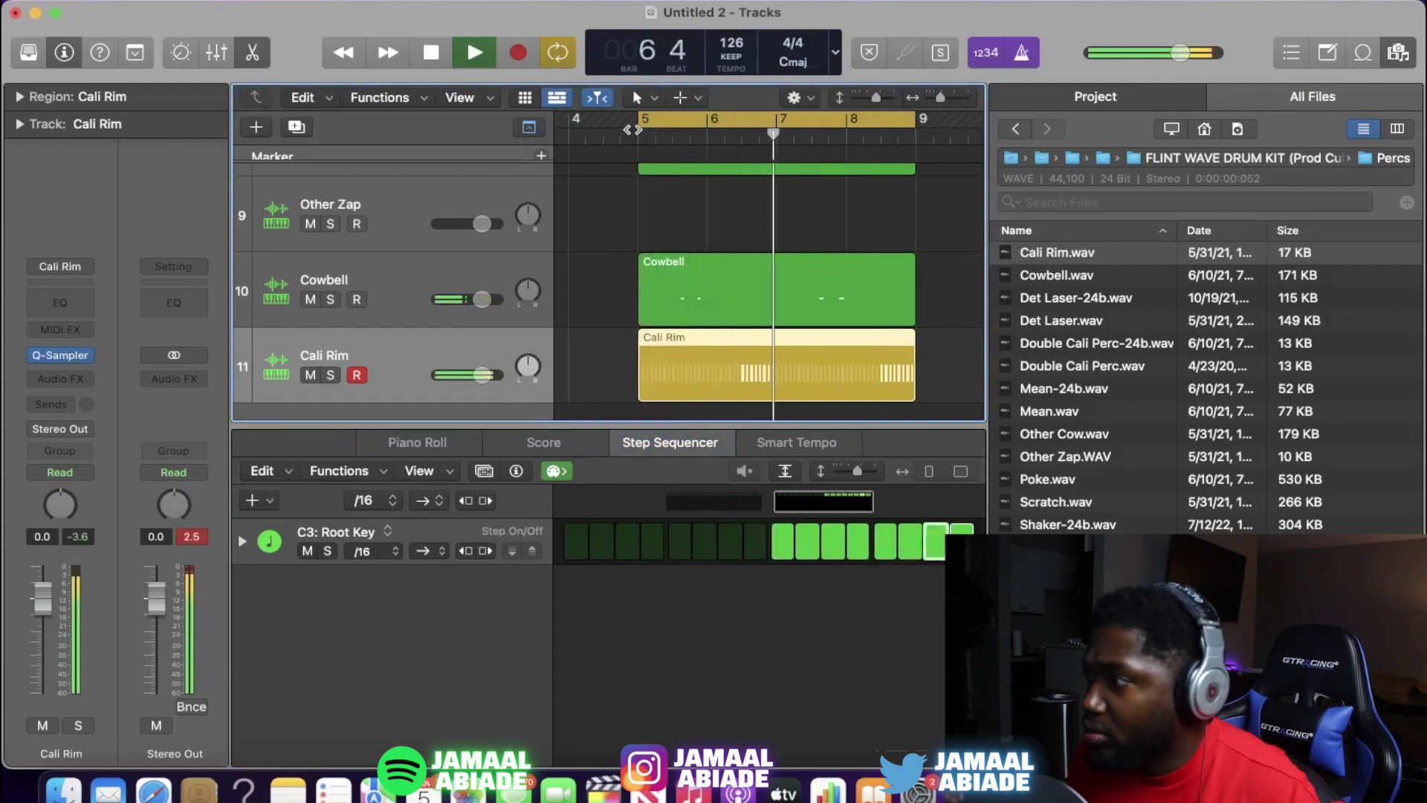
click(64, 309)
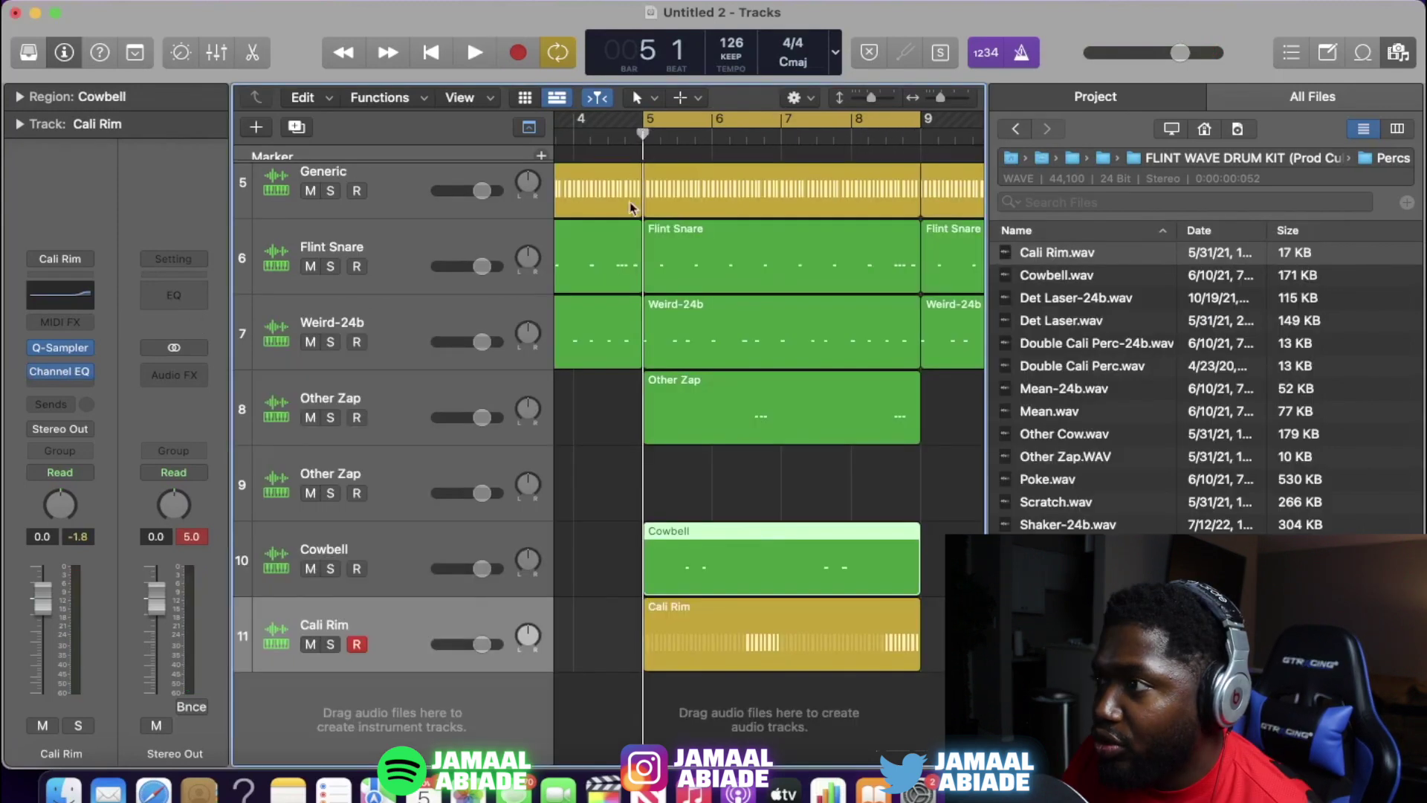
Step: Play the beat from the start and set Audio 4's AUPitch to 888 cents
scroll(630, 203, up, 5)
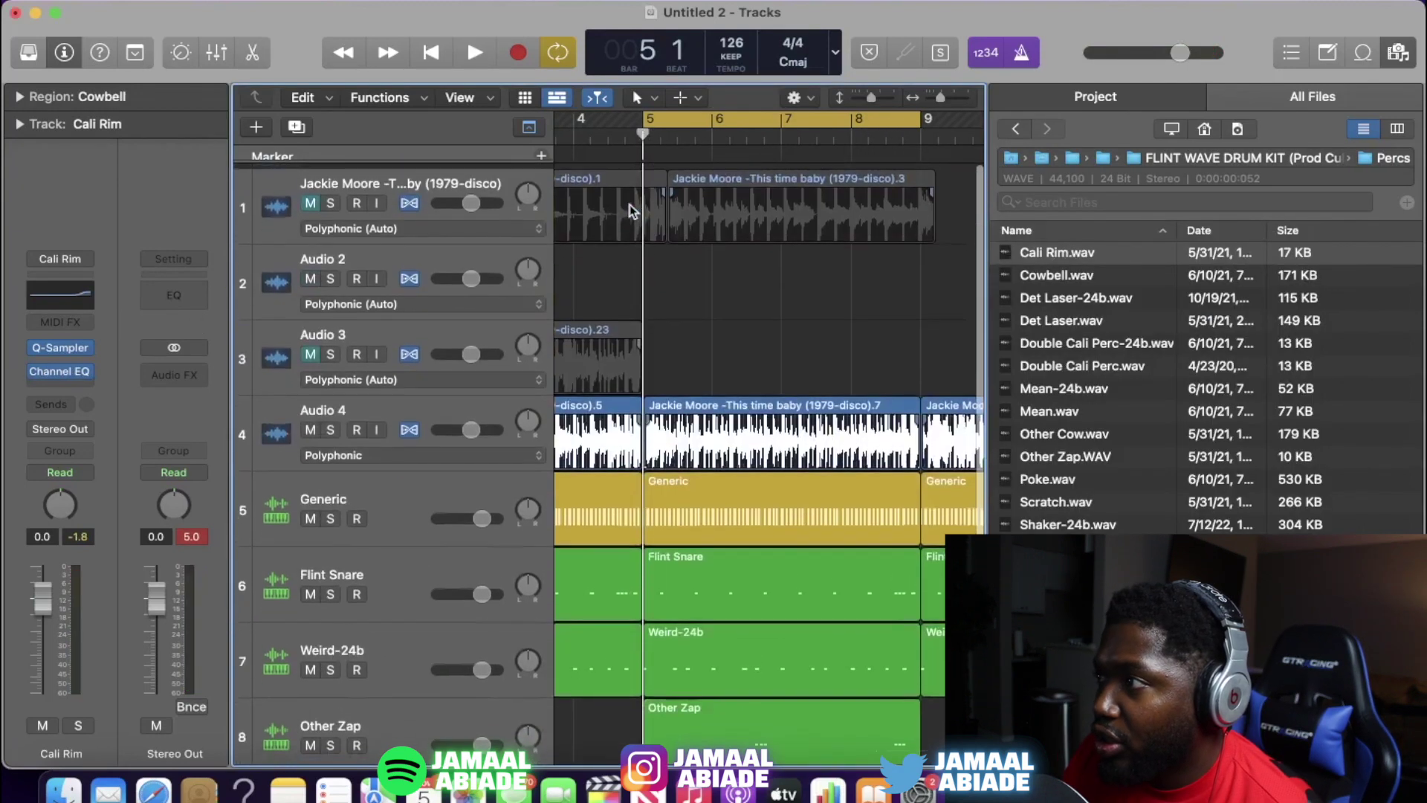
key(Return)
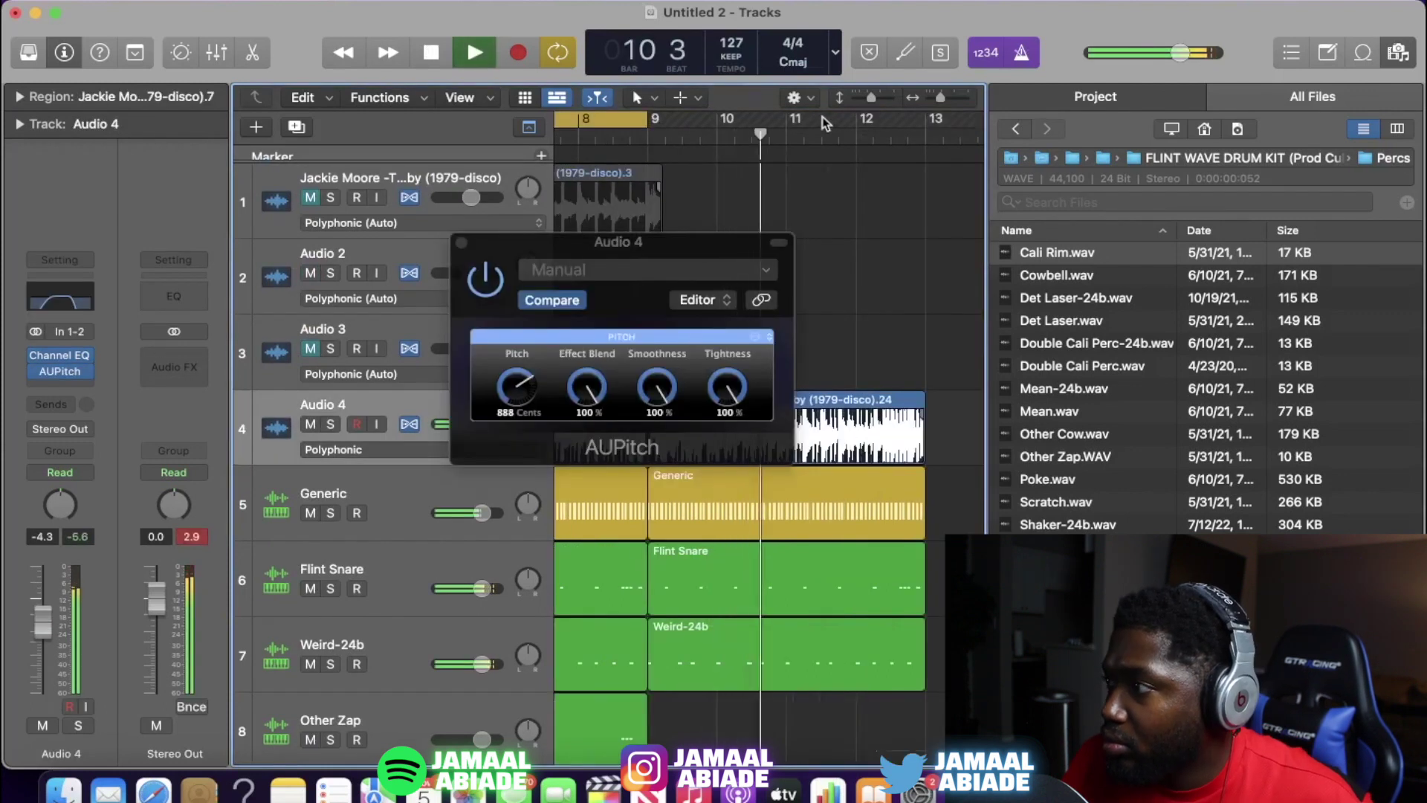
click(475, 242)
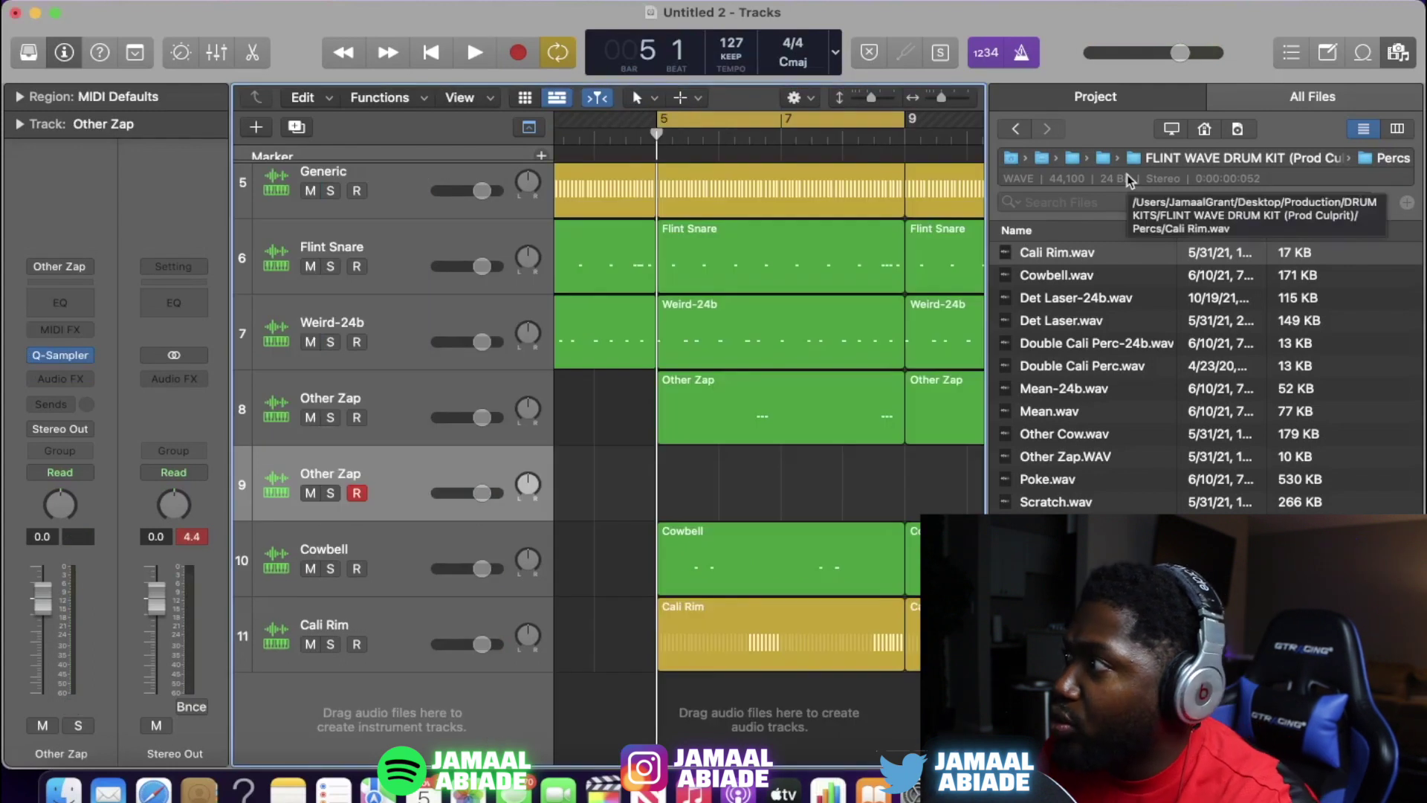
click(1144, 159)
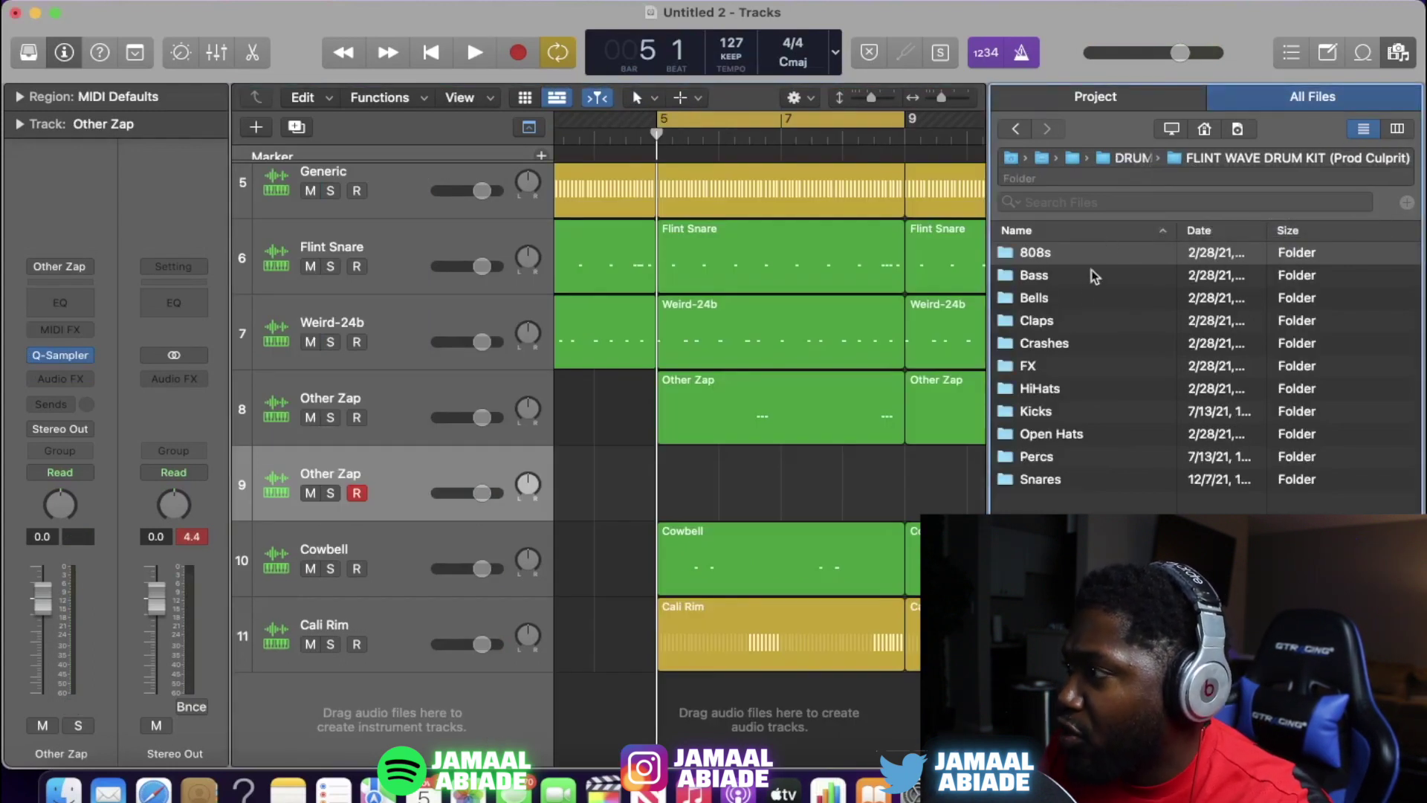
Step: Audition the Open Hats samples, including Juice OH and Everybody Uses OH
double_click(1041, 431)
click(1055, 345)
key(Up)
key(Up)
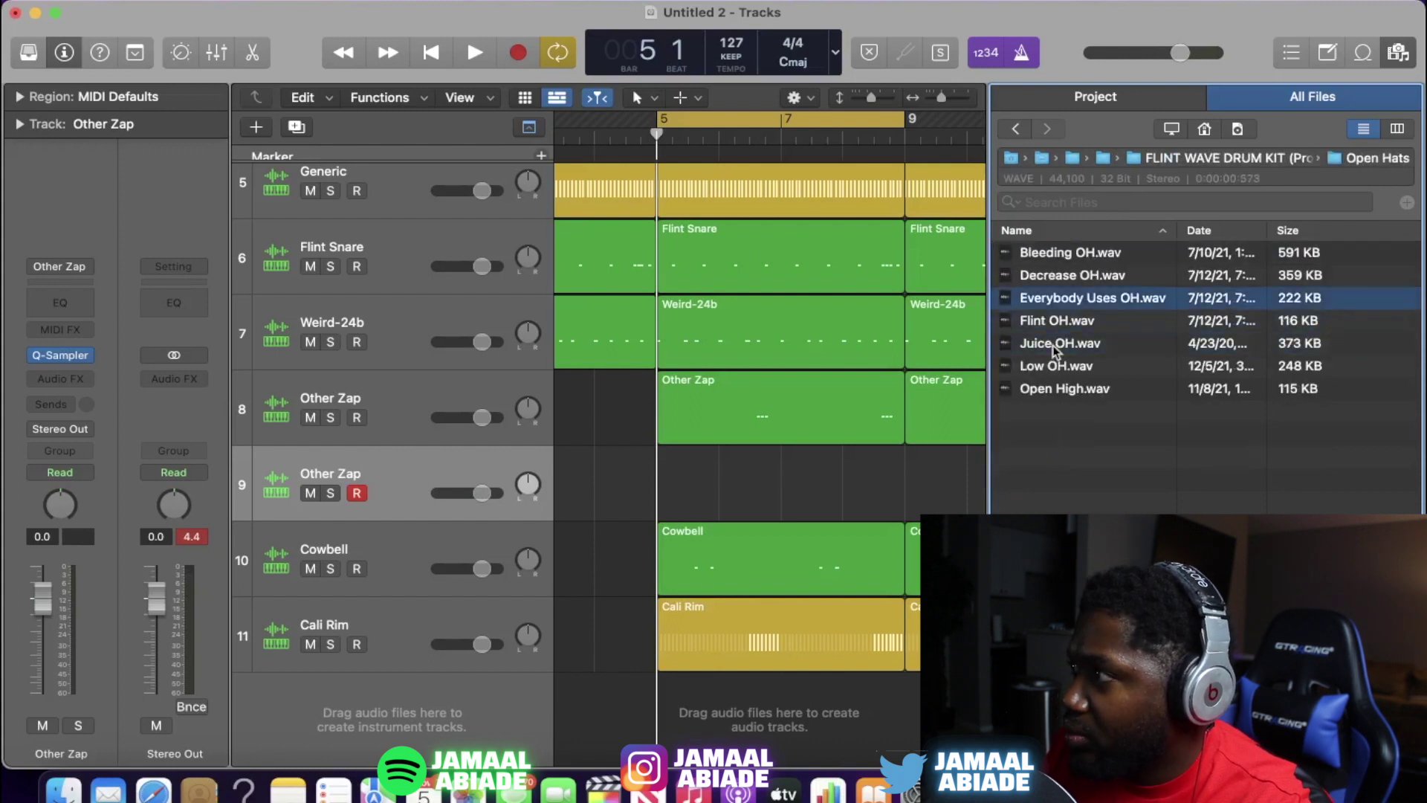
key(Up)
key(Up)
key(Down)
key(Down)
key(Down)
key(Down)
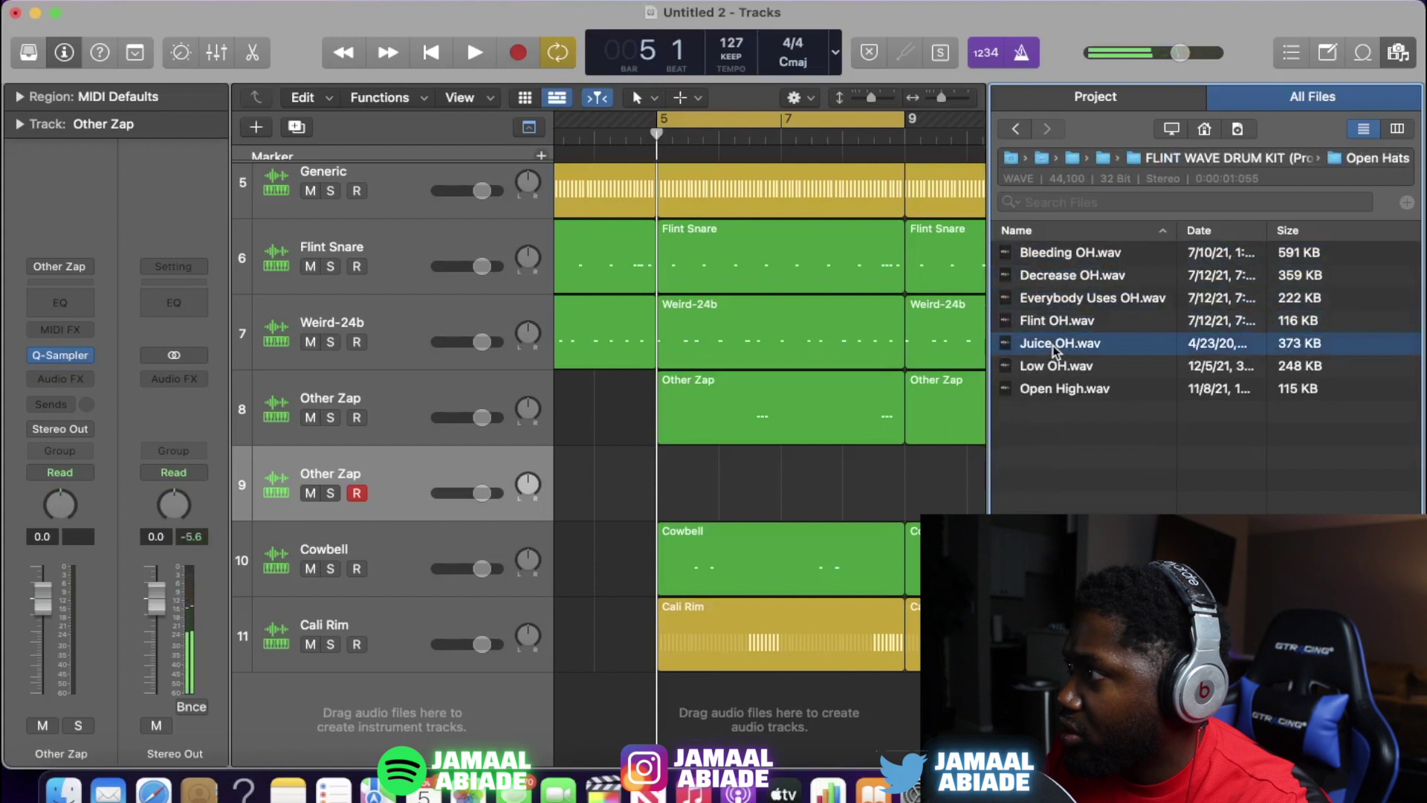
key(Up)
key(Up)
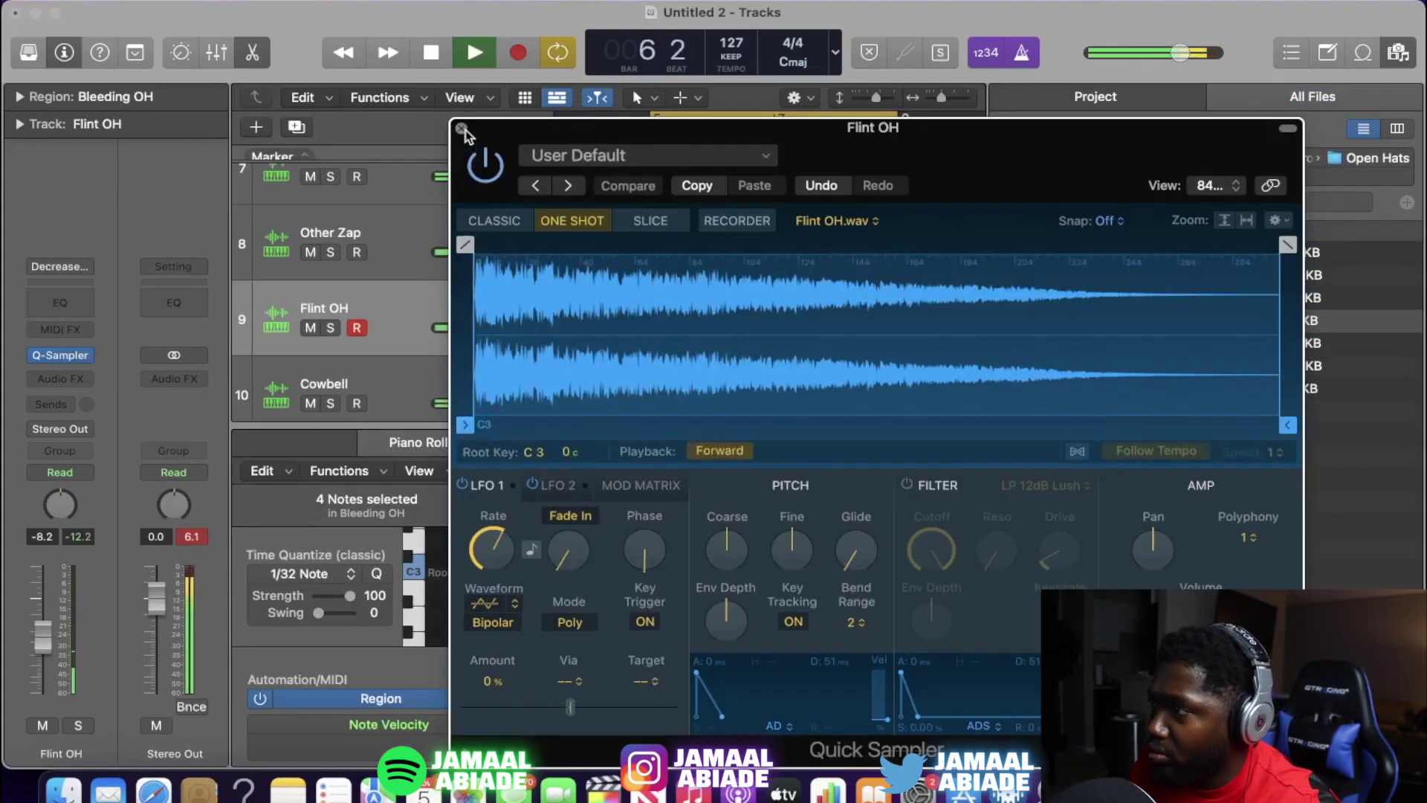
Step: Close the Flint OH sampler window and stop playback
click(462, 129)
scroll(765, 297, down, 5)
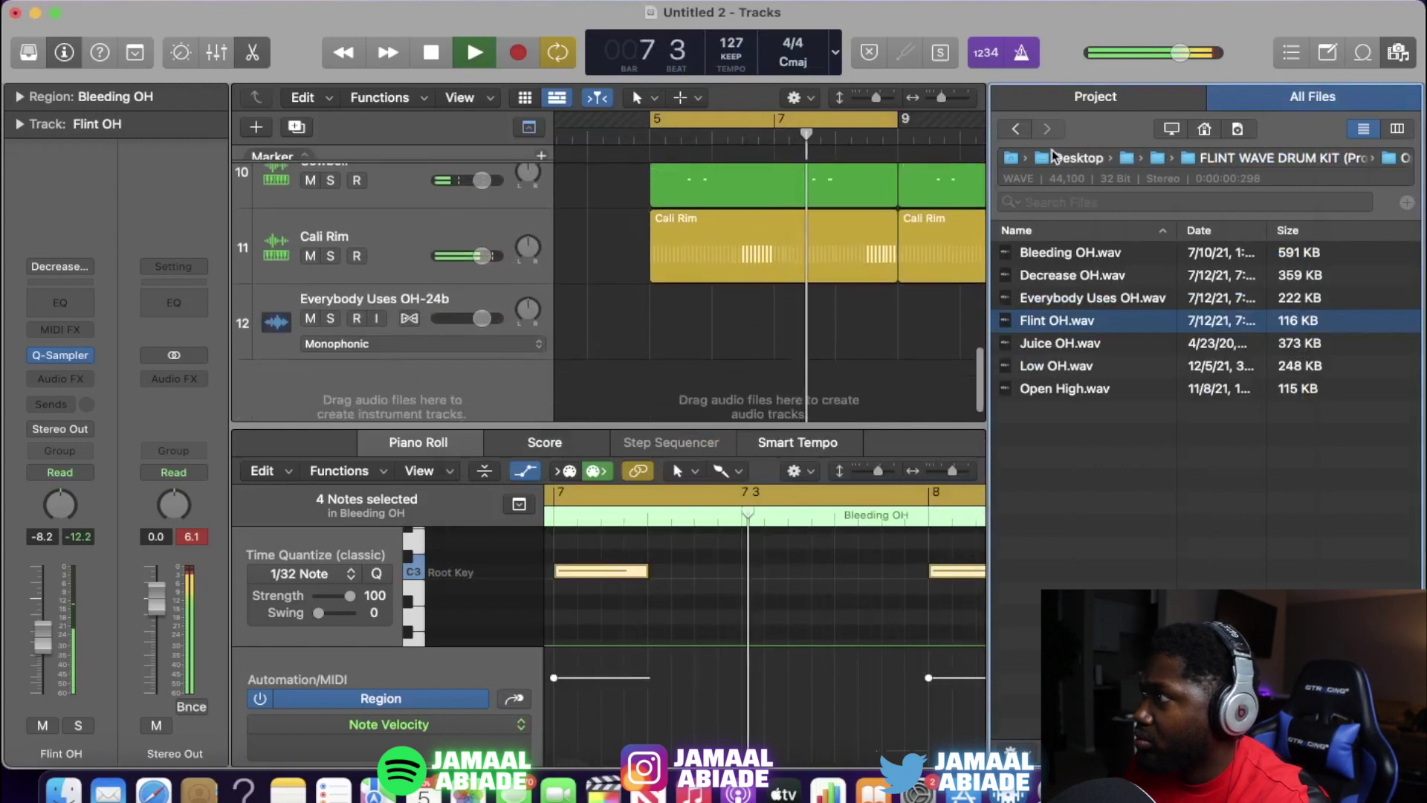
key(space)
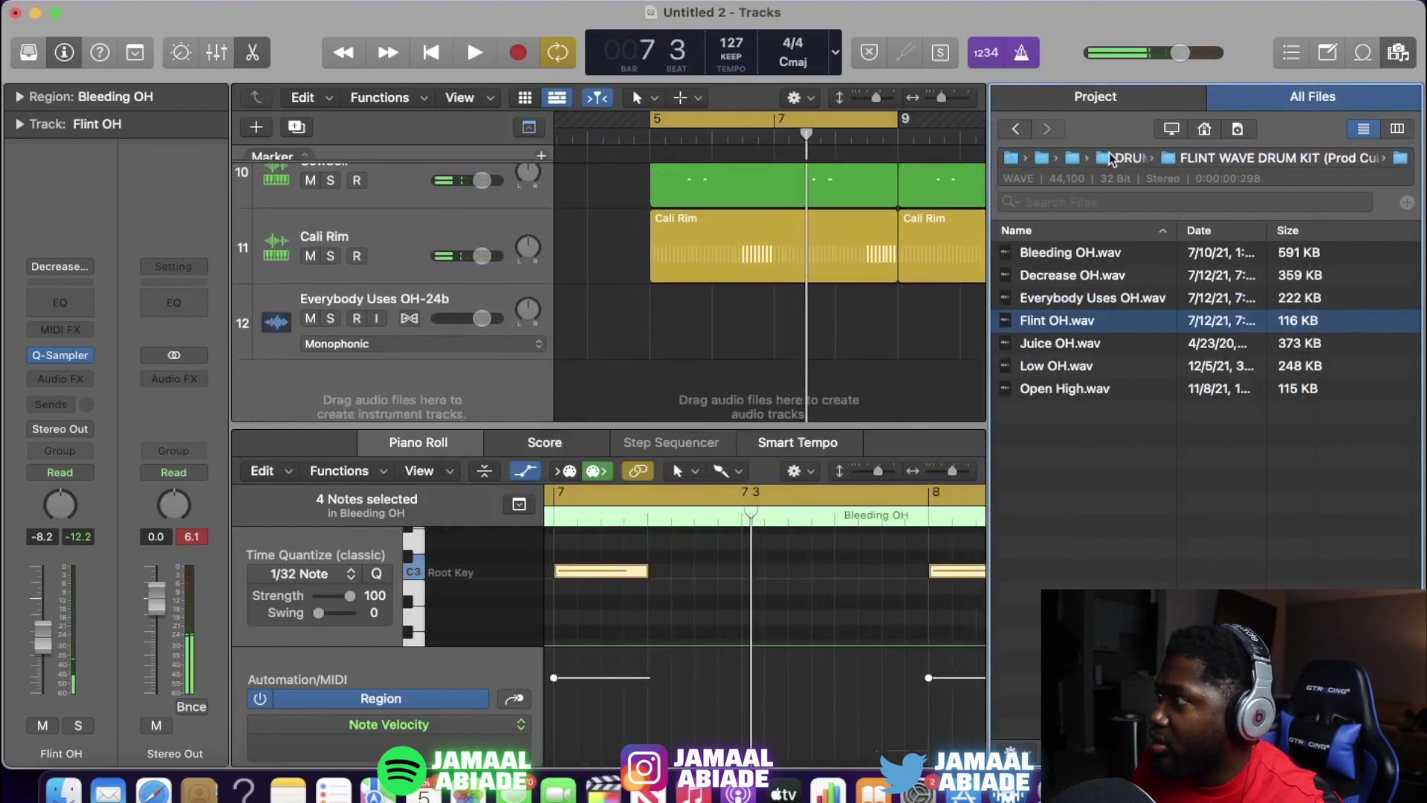
Step: Load Regular Flint from the FLINT WAVE DRUM KIT's 808s folder onto a new track
click(1160, 159)
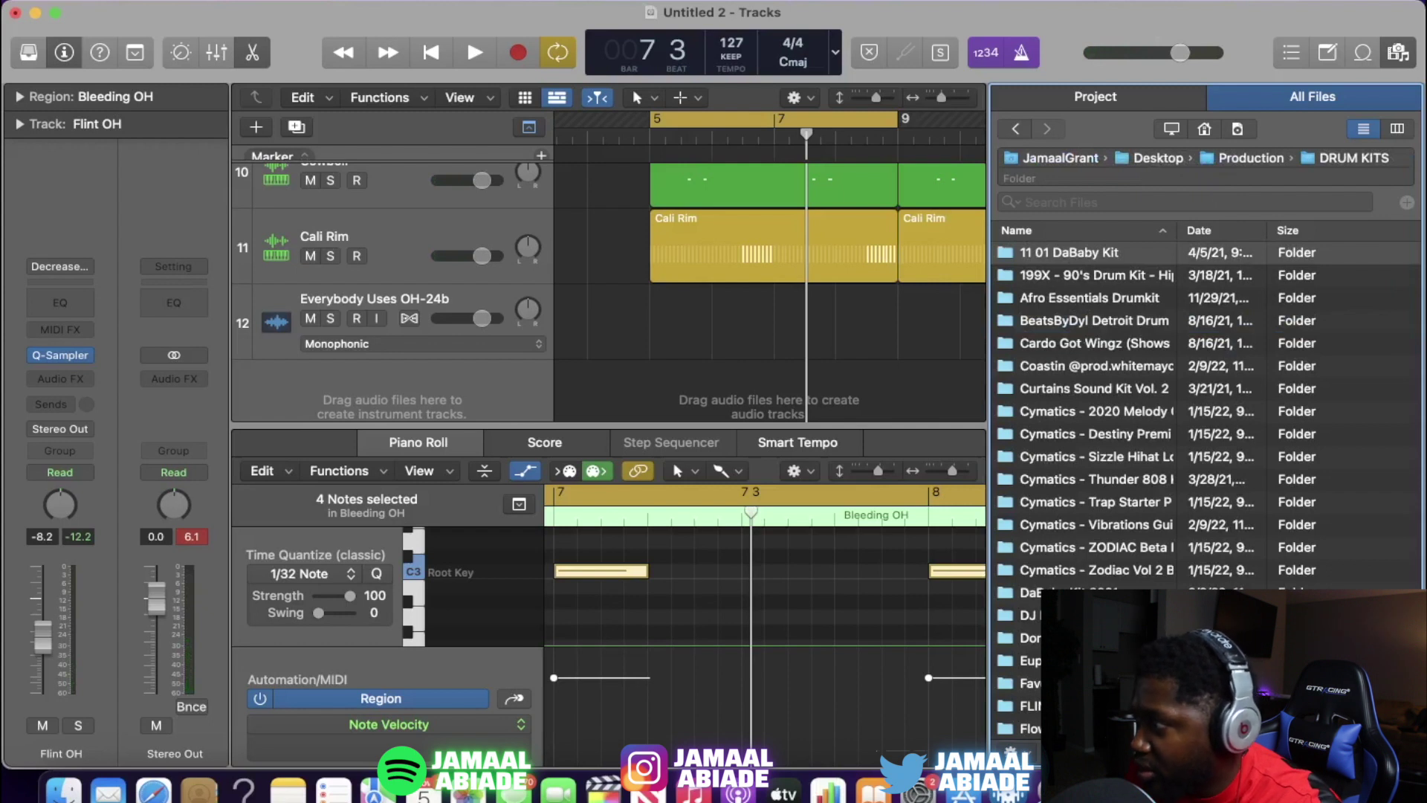
double_click(1033, 705)
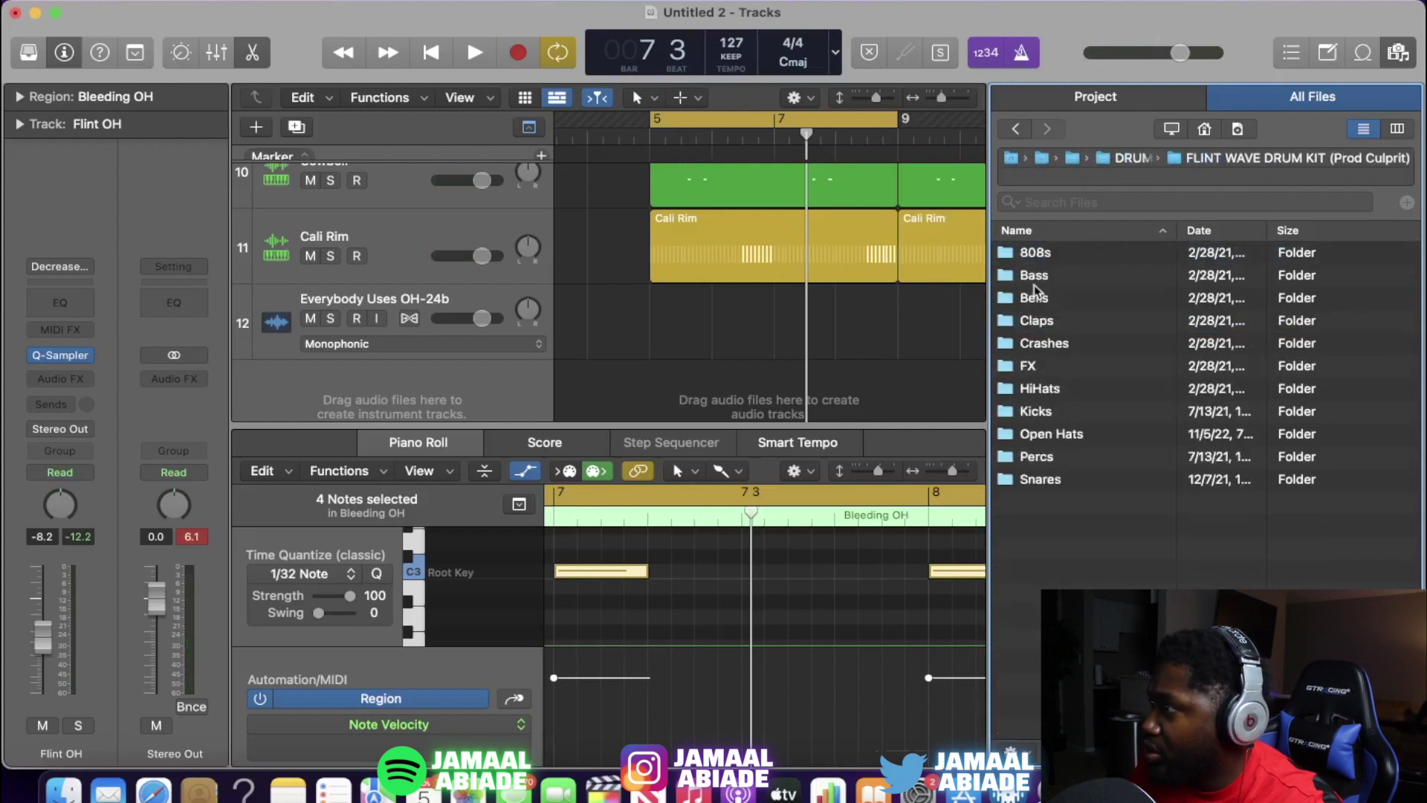
click(1035, 252)
double_click(1035, 253)
click(1067, 275)
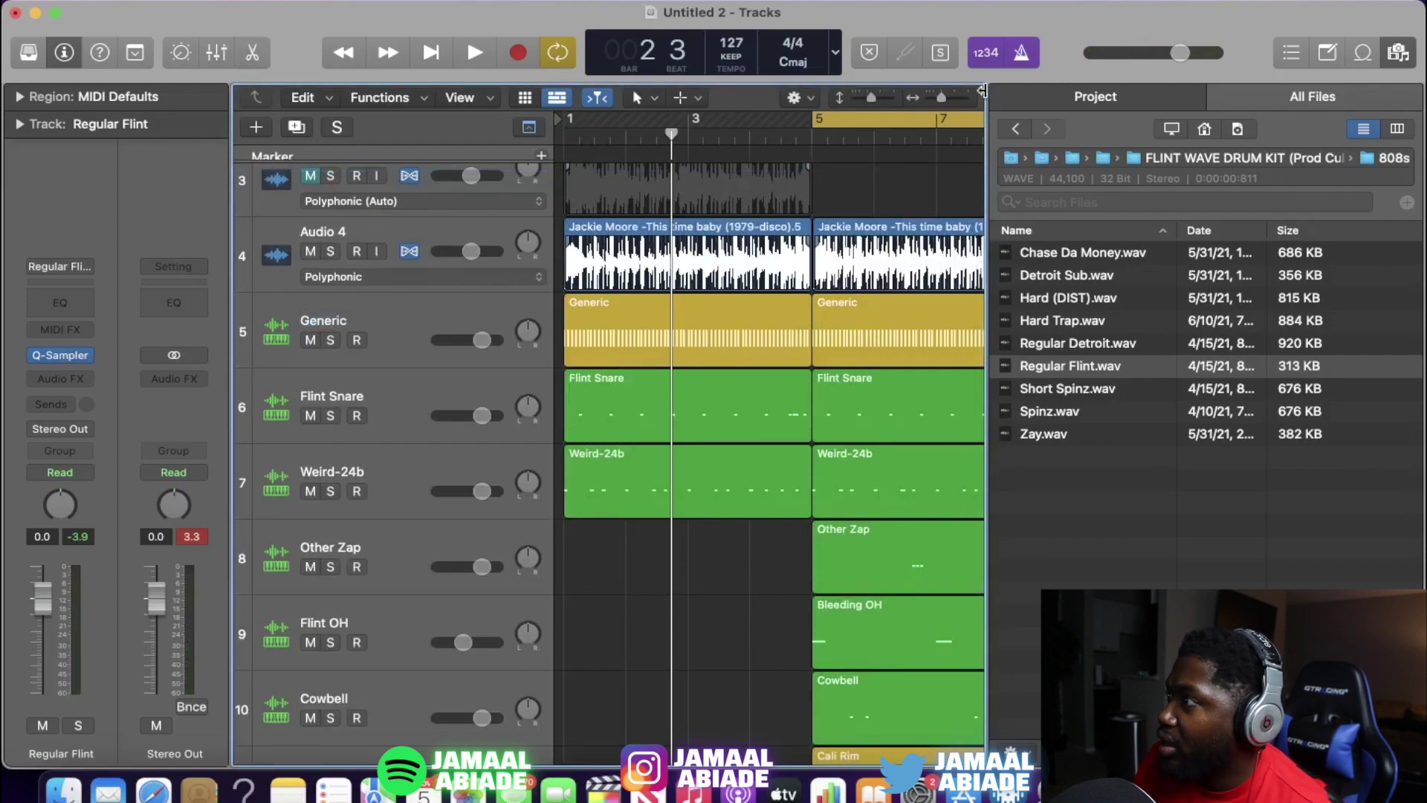
Step: Shrink track heights to fit all 13 tracks, then solo Audio 4 to audition
drag(868, 104, 862, 103)
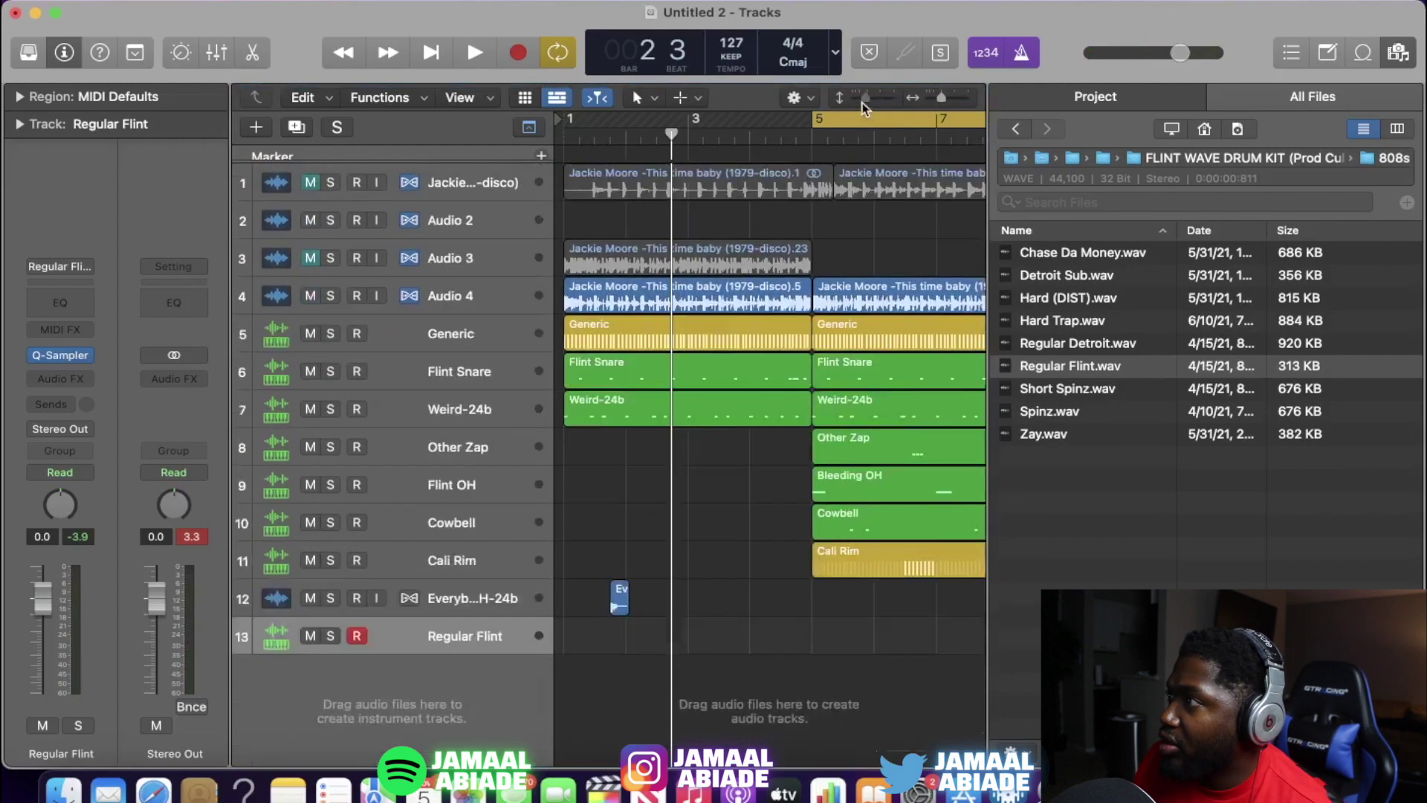
click(332, 312)
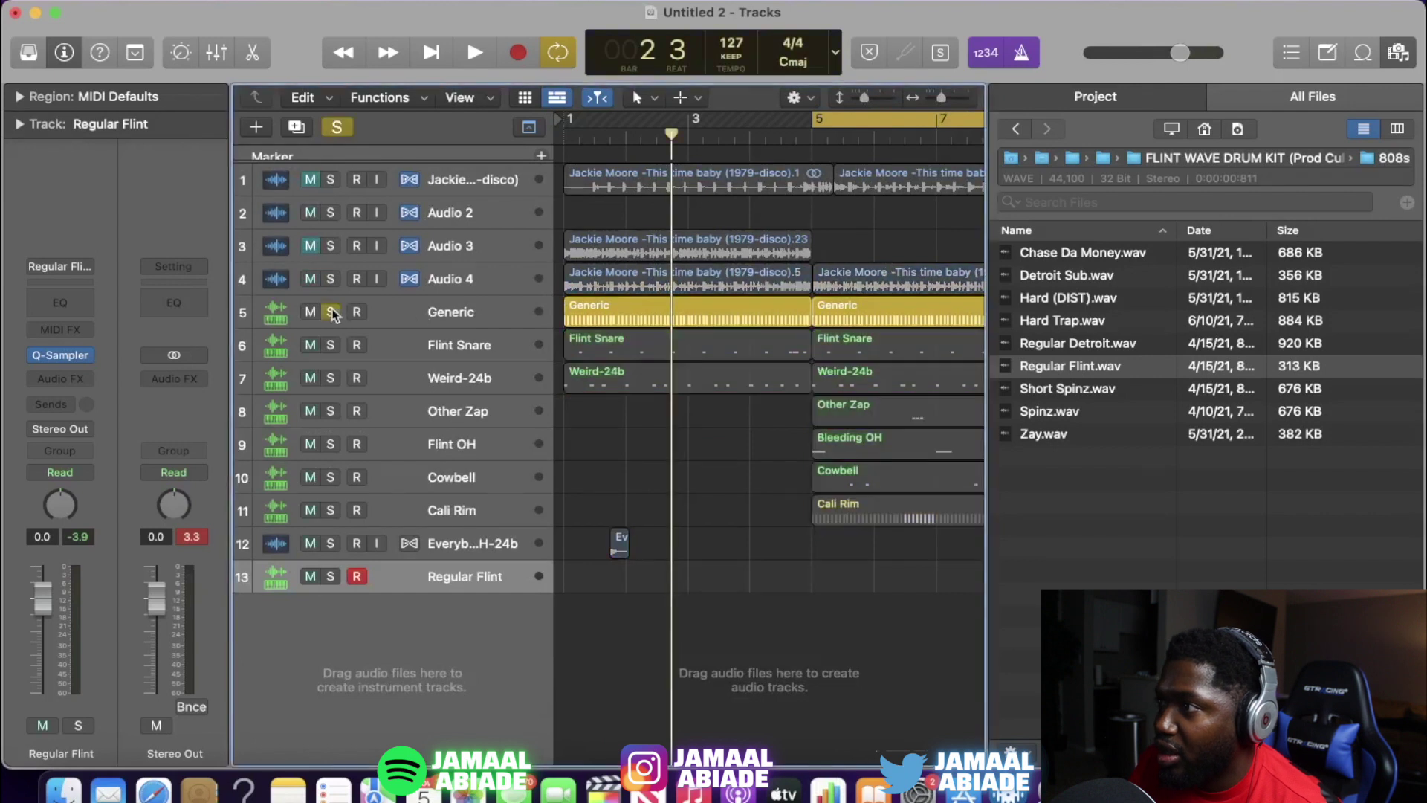
click(327, 313)
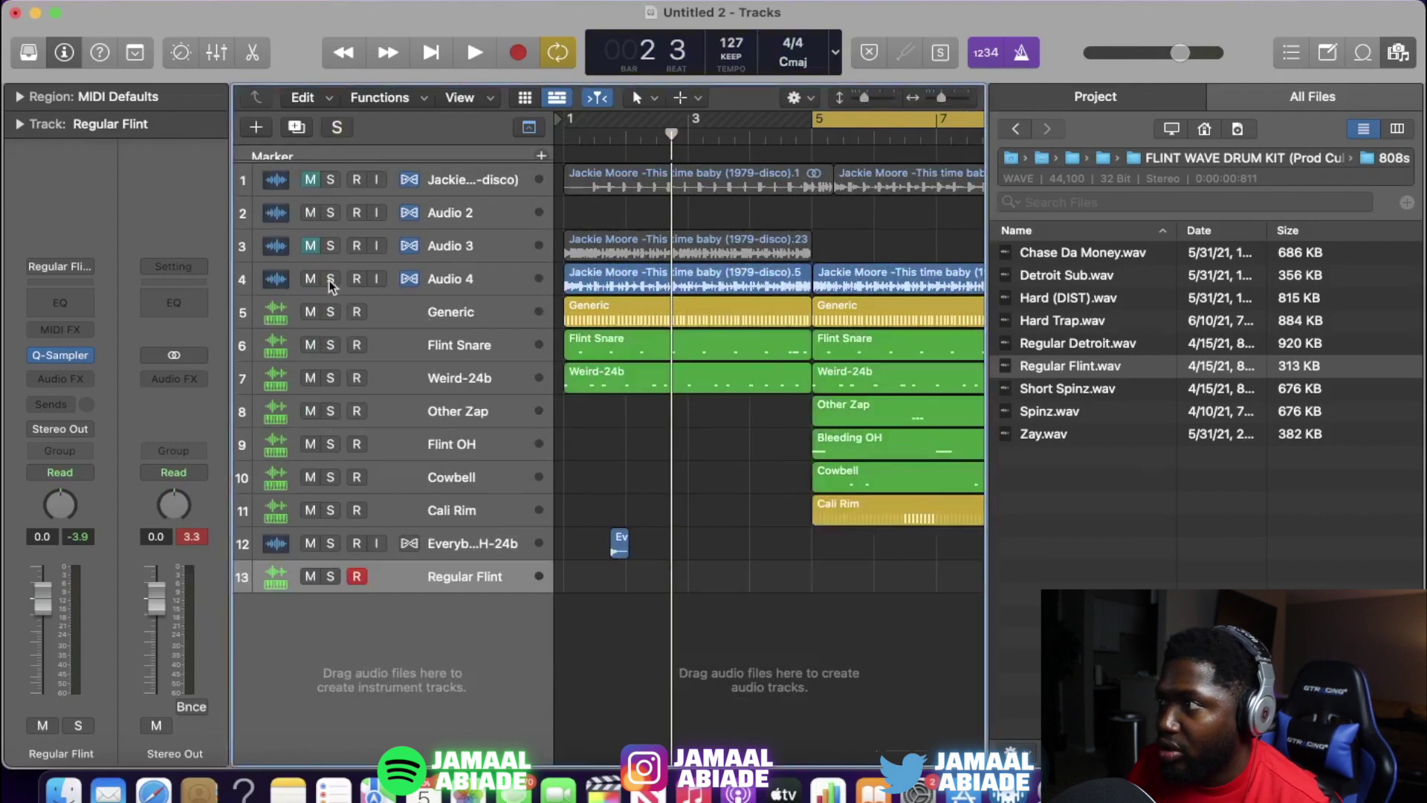
click(330, 280)
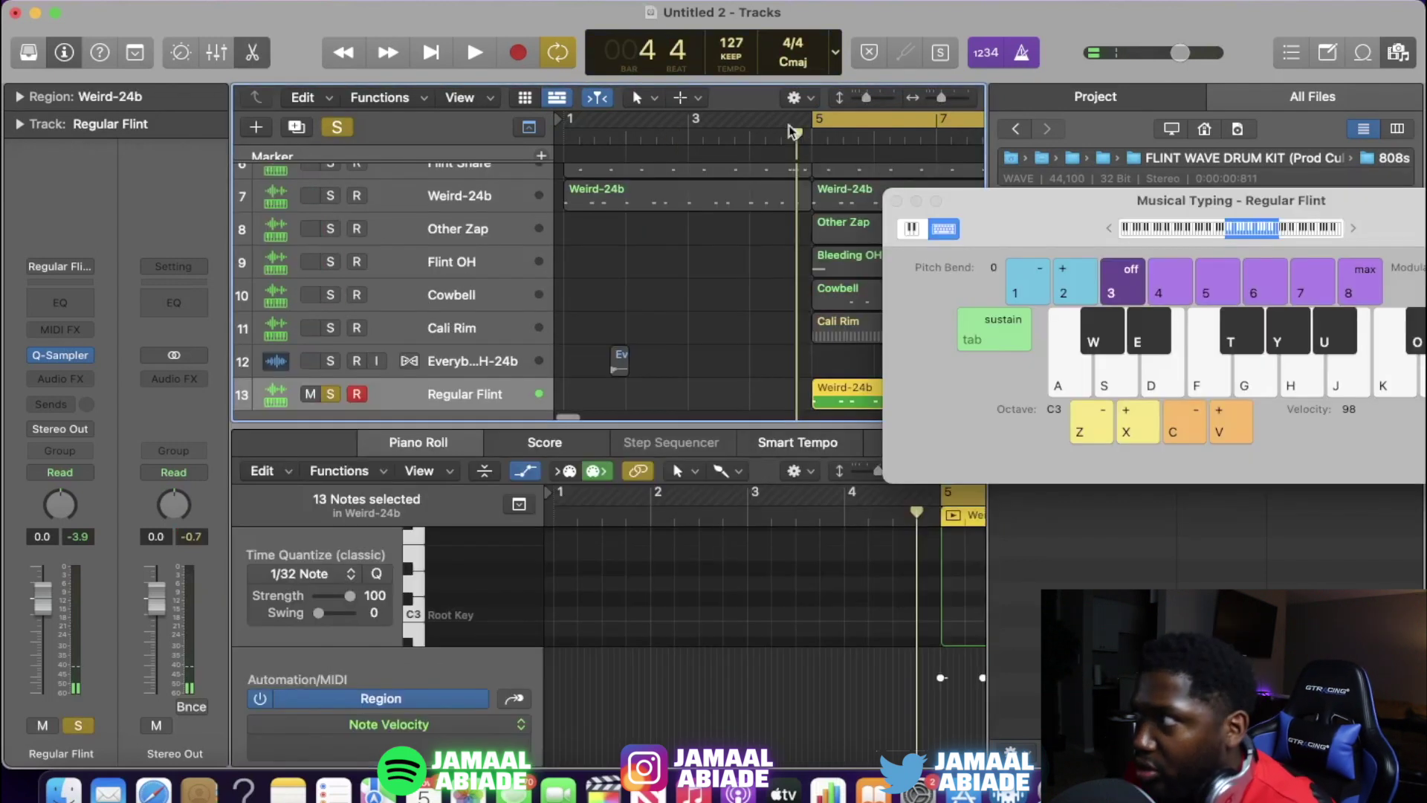
Step: Close Musical Typing and raise three notes of the Regular Flint 808 pattern in pitch
click(896, 200)
key(space)
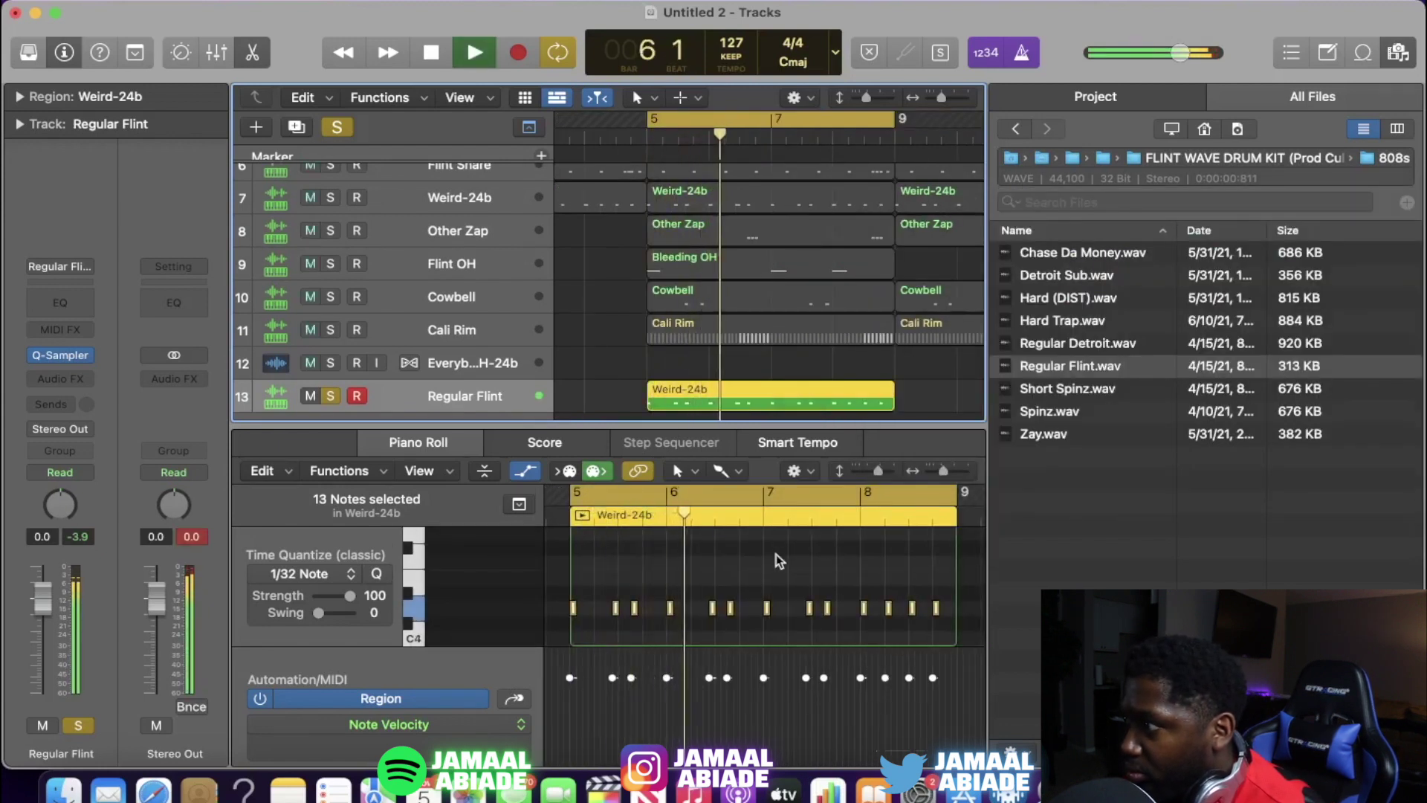
key(space)
drag(836, 591, 769, 597)
key(space)
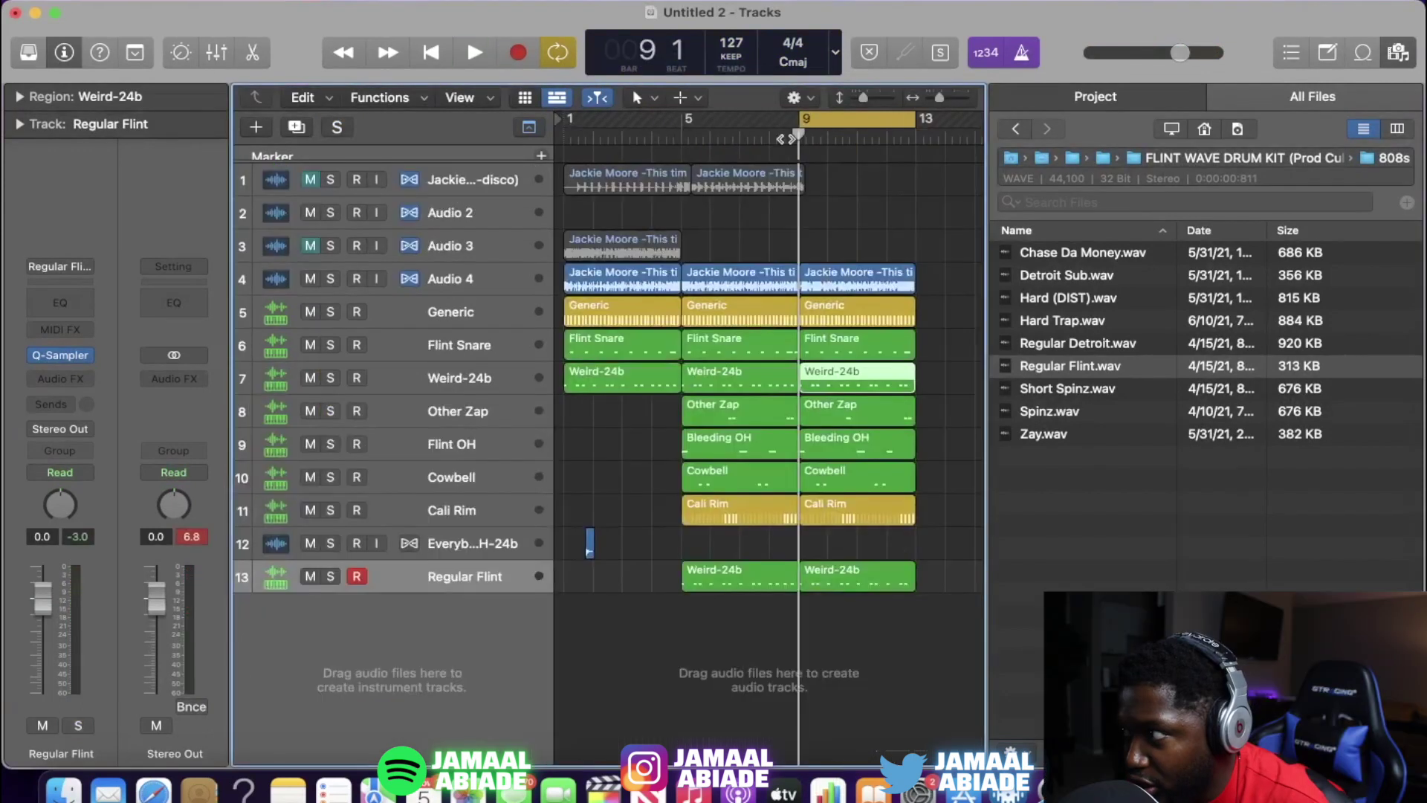
key(space)
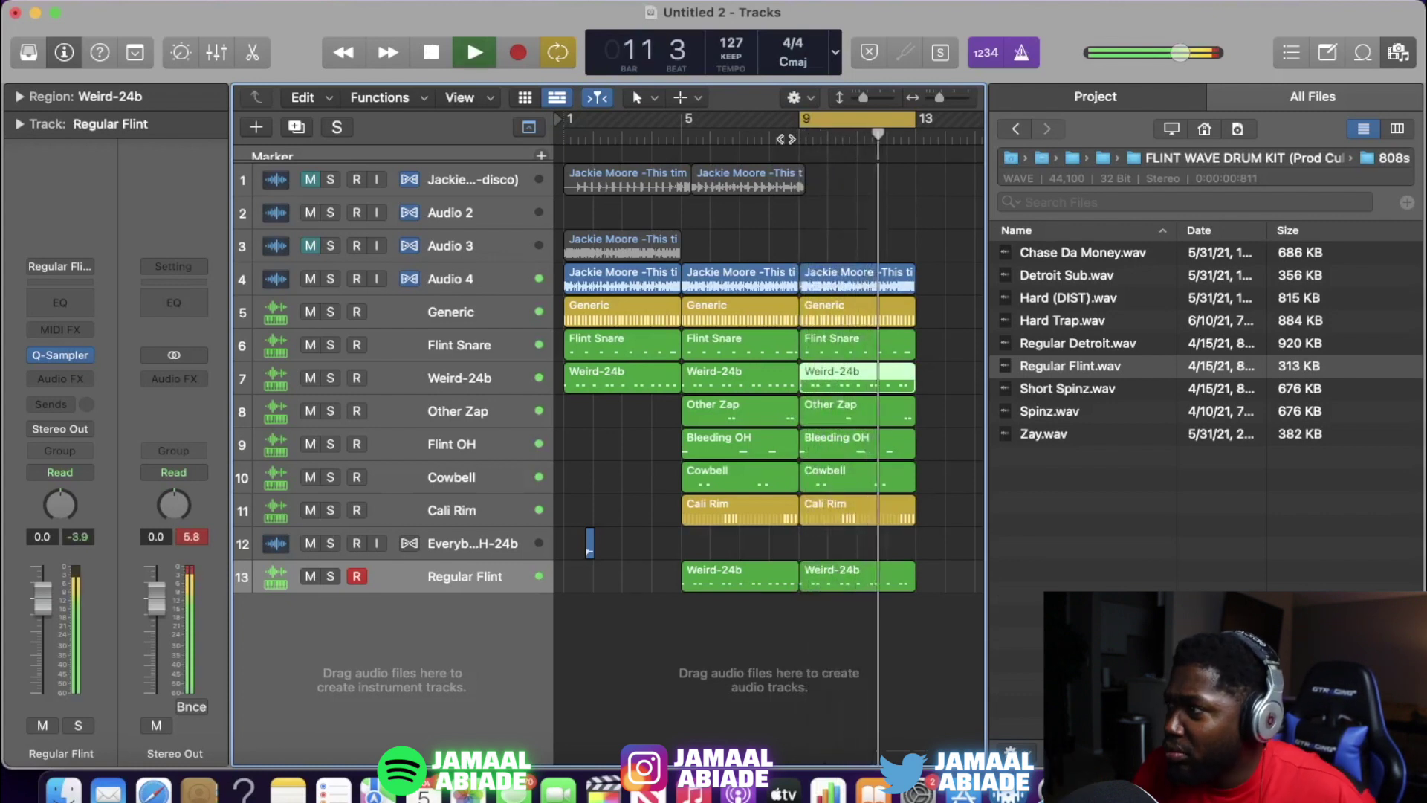
Step: Lower the Cali Rim Channel EQ high-shelf frequency to 6050 Hz
key(space)
double_click(854, 510)
click(72, 306)
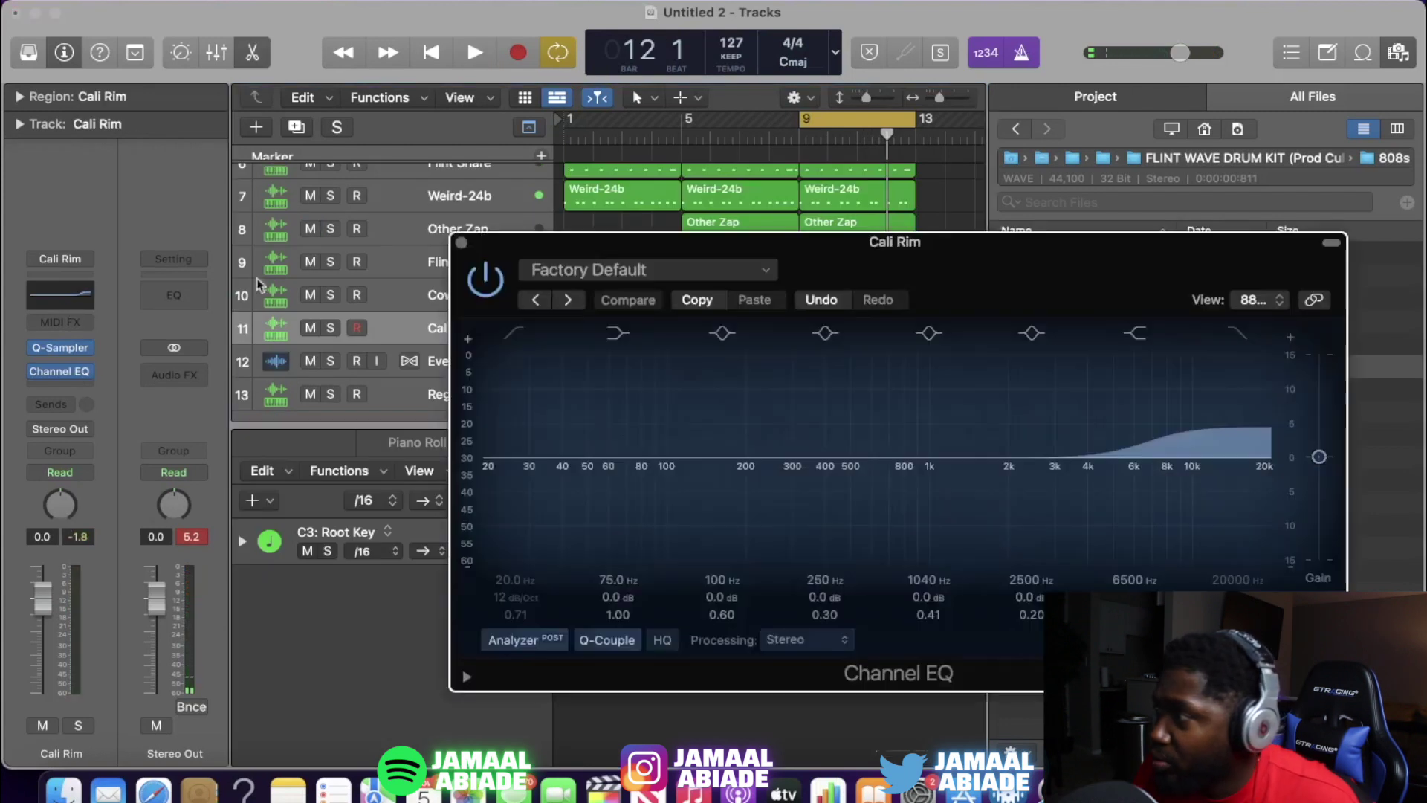
drag(1148, 476, 1142, 469)
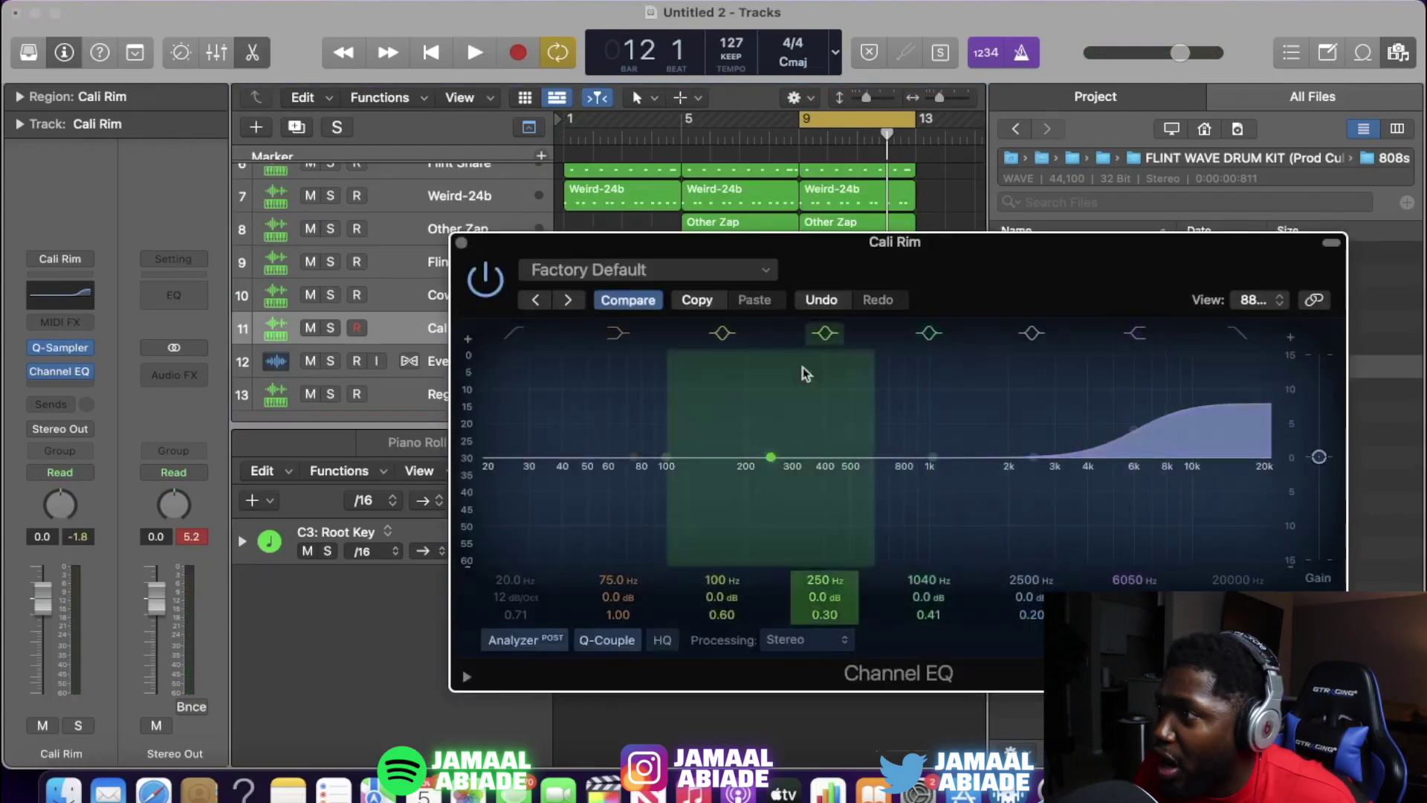
click(461, 245)
key(space)
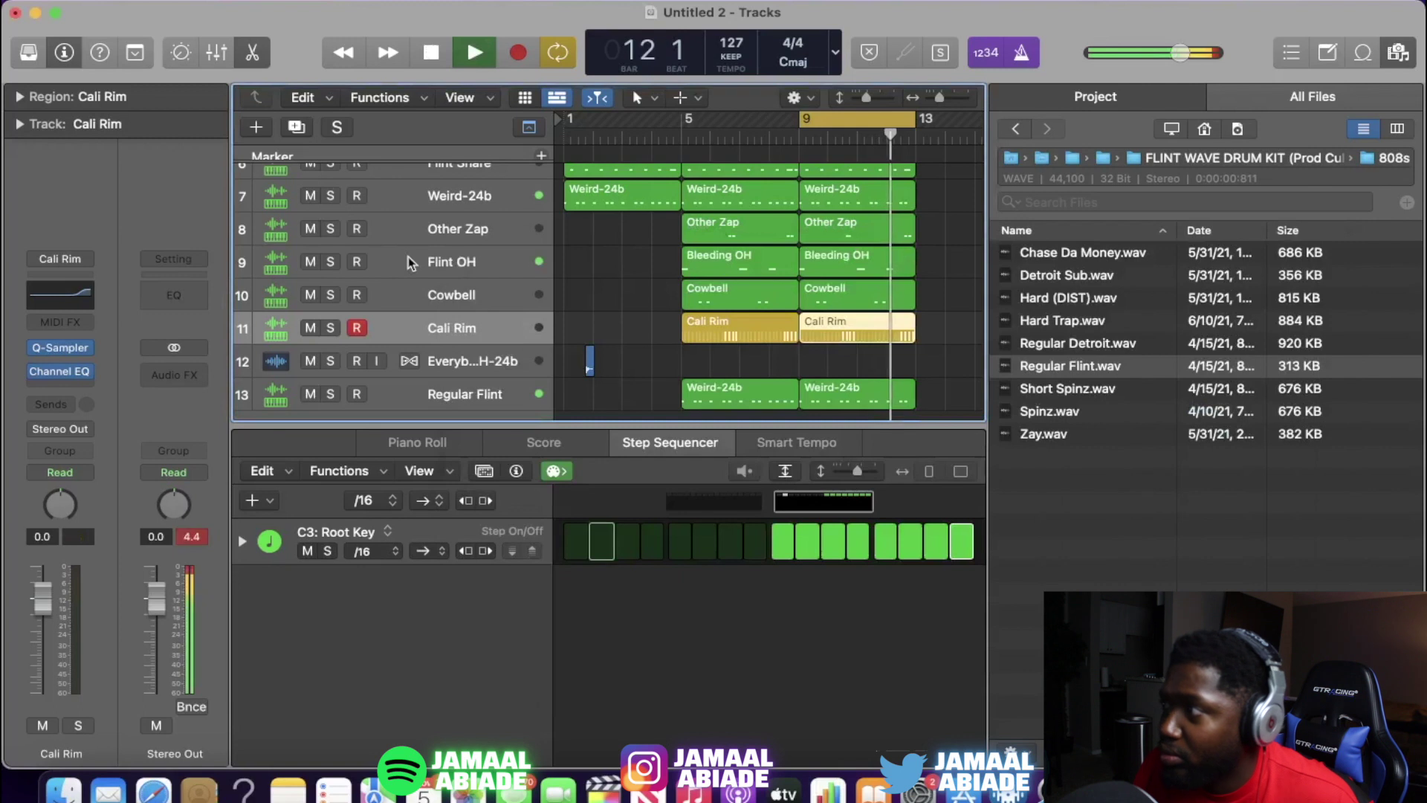
Step: Boost the Cowbell's high shelf near 4800 Hz and raise its volume to 0.8 dB
click(855, 227)
key(space)
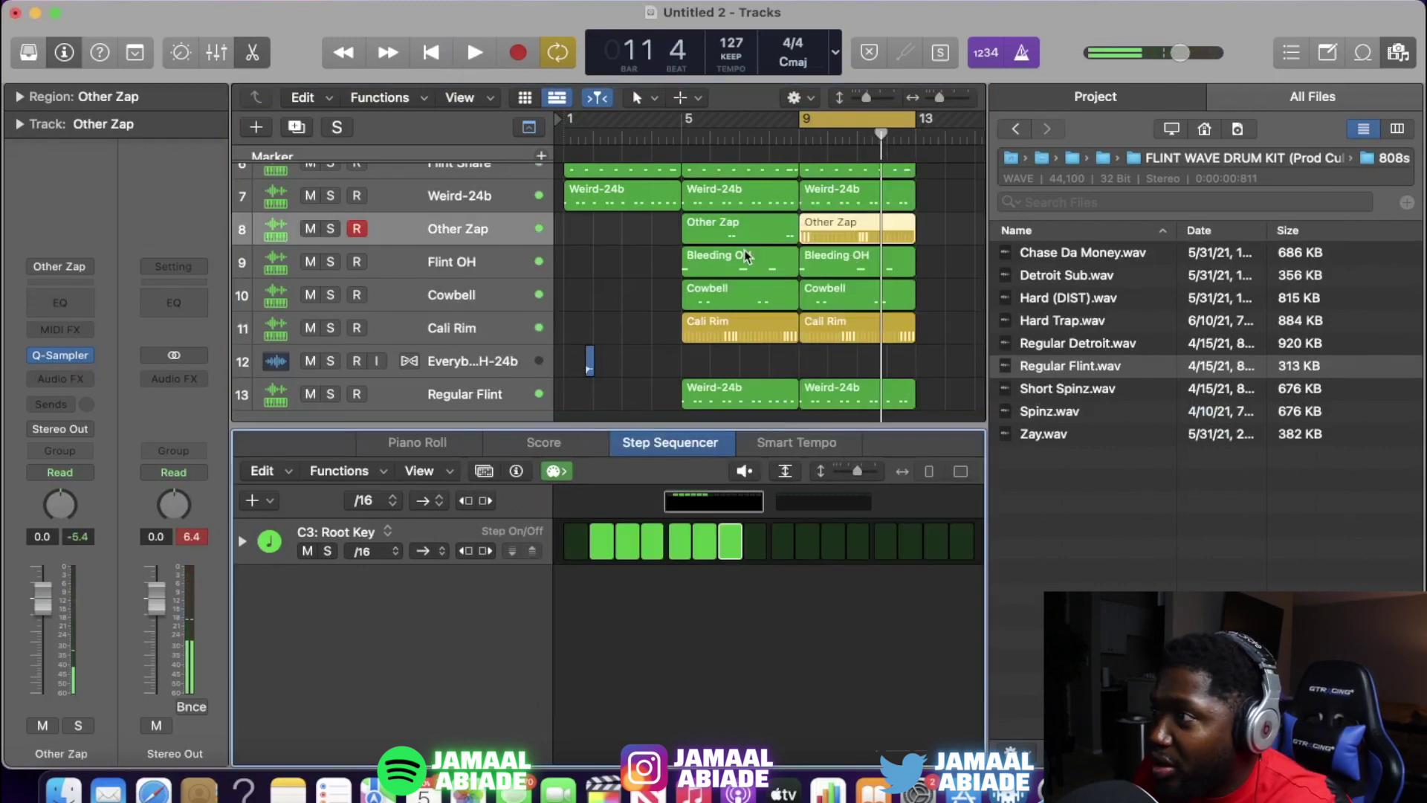
click(480, 295)
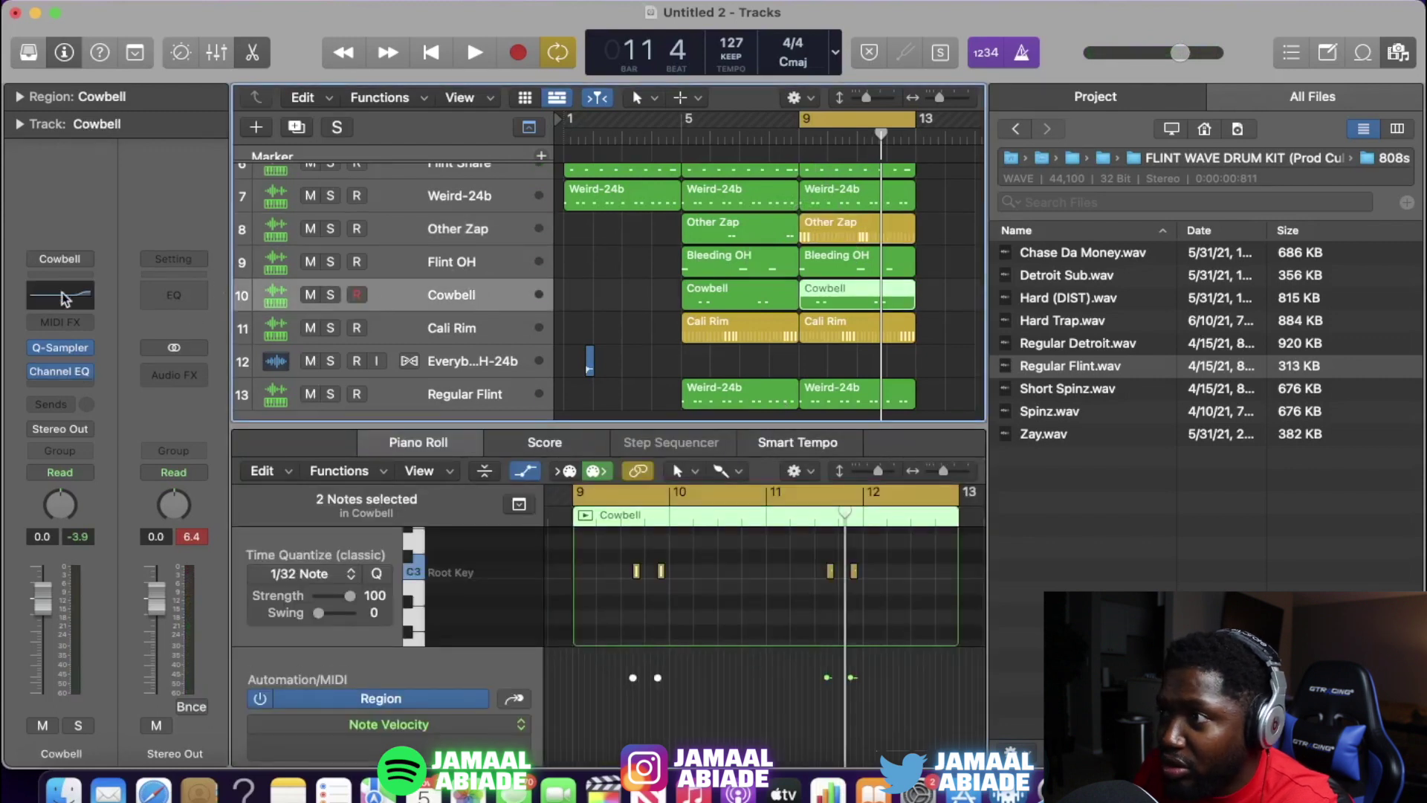
click(44, 303)
drag(1121, 439, 1097, 411)
key(space)
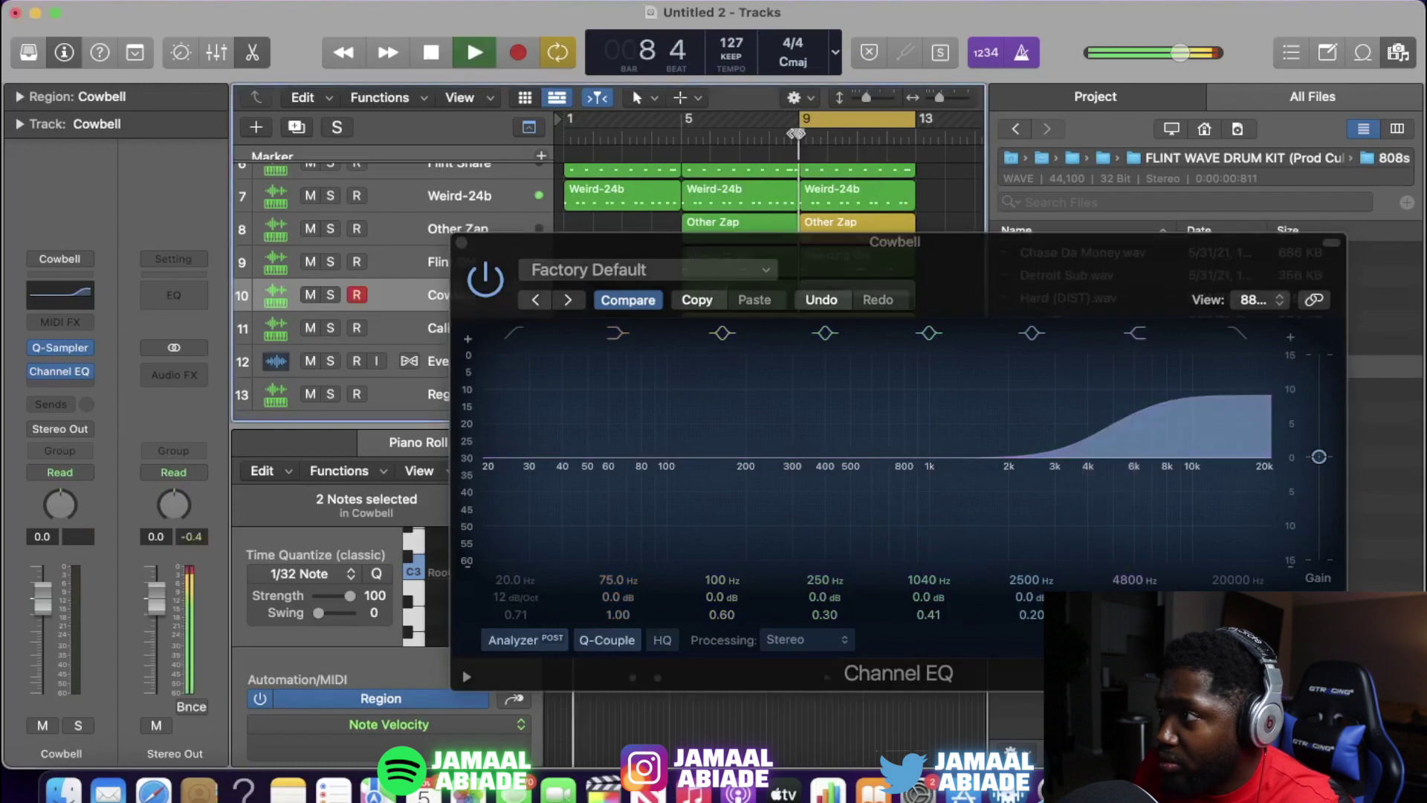
click(461, 243)
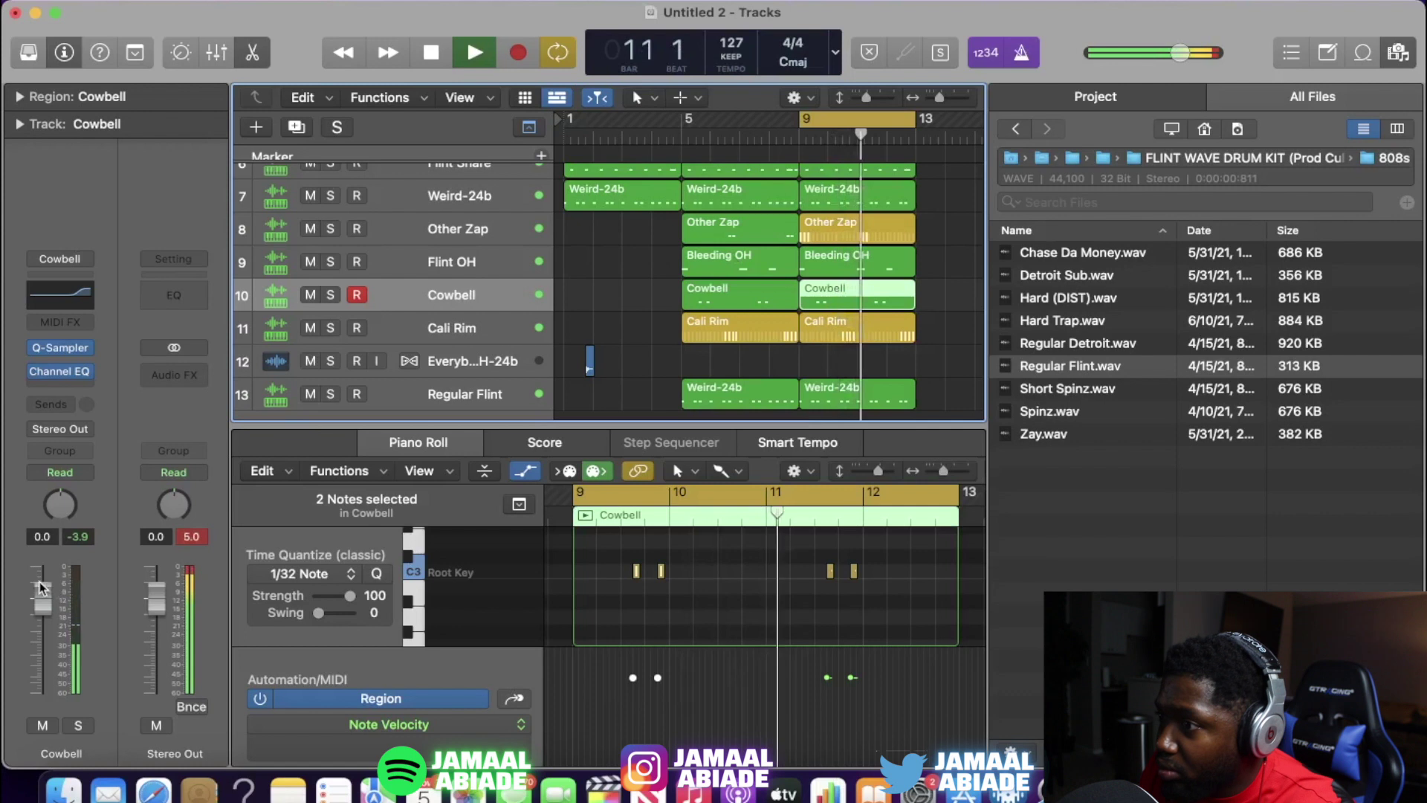
drag(42, 591, 40, 578)
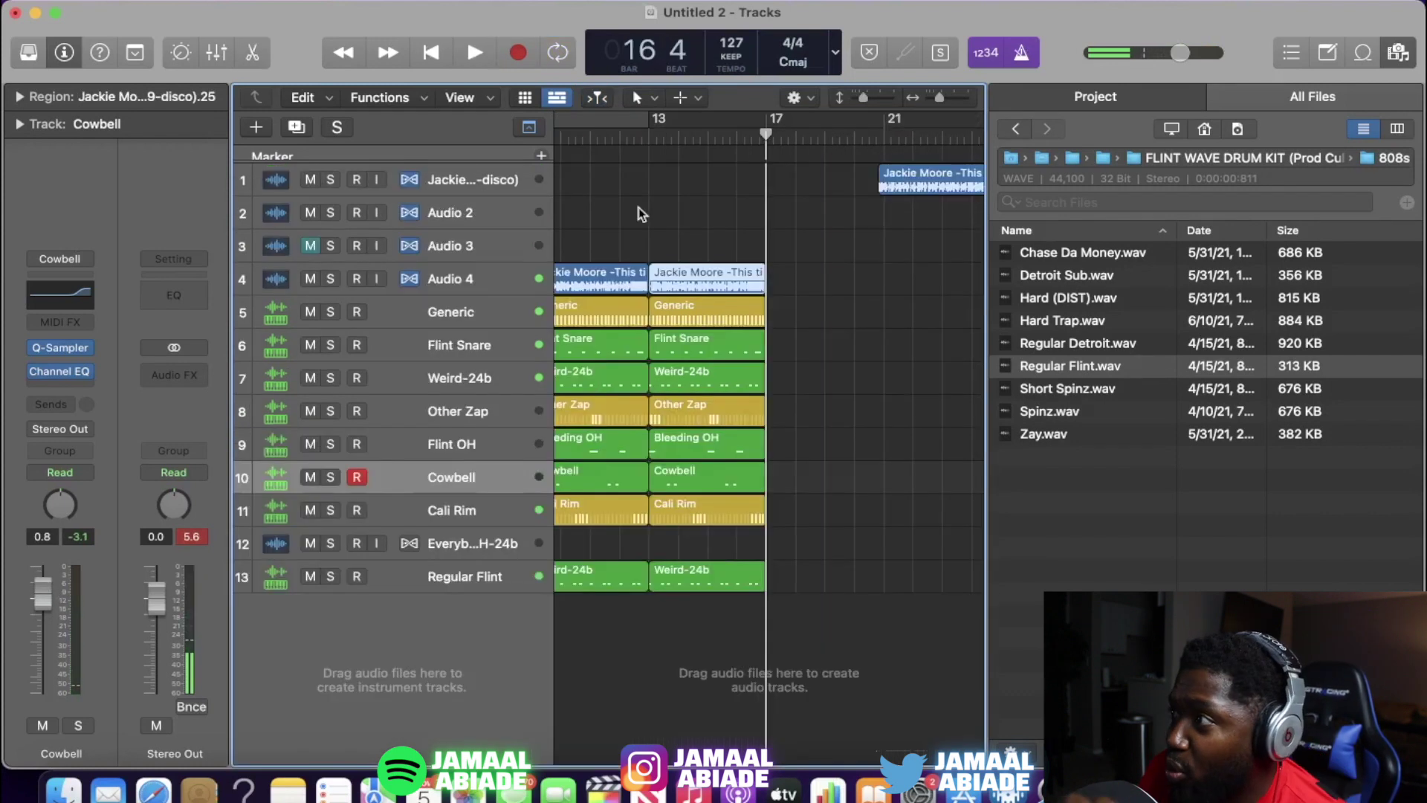
scroll(639, 213, left, 2)
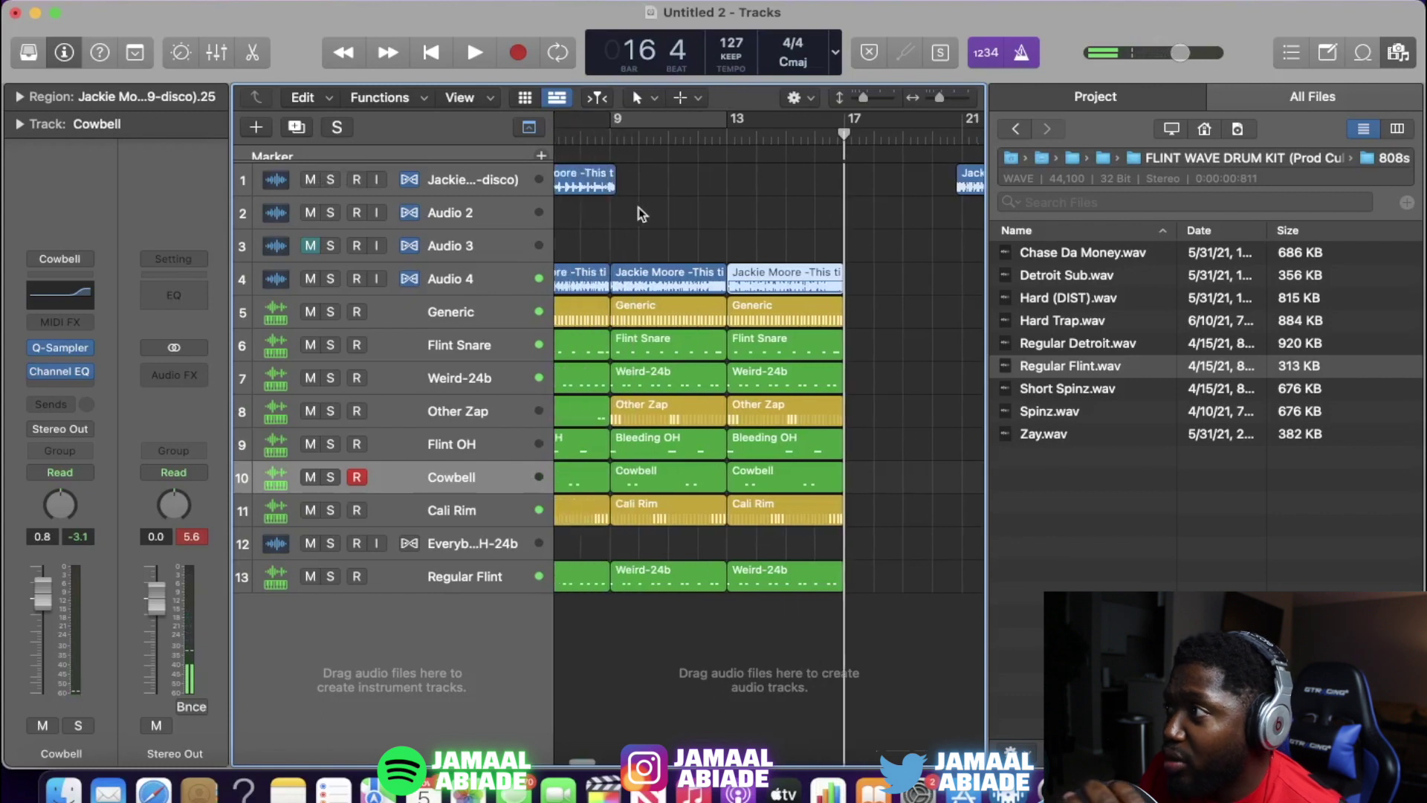
Step: Turn looping back on and play the beat from bar 21
click(650, 123)
scroll(710, 245, right, 6)
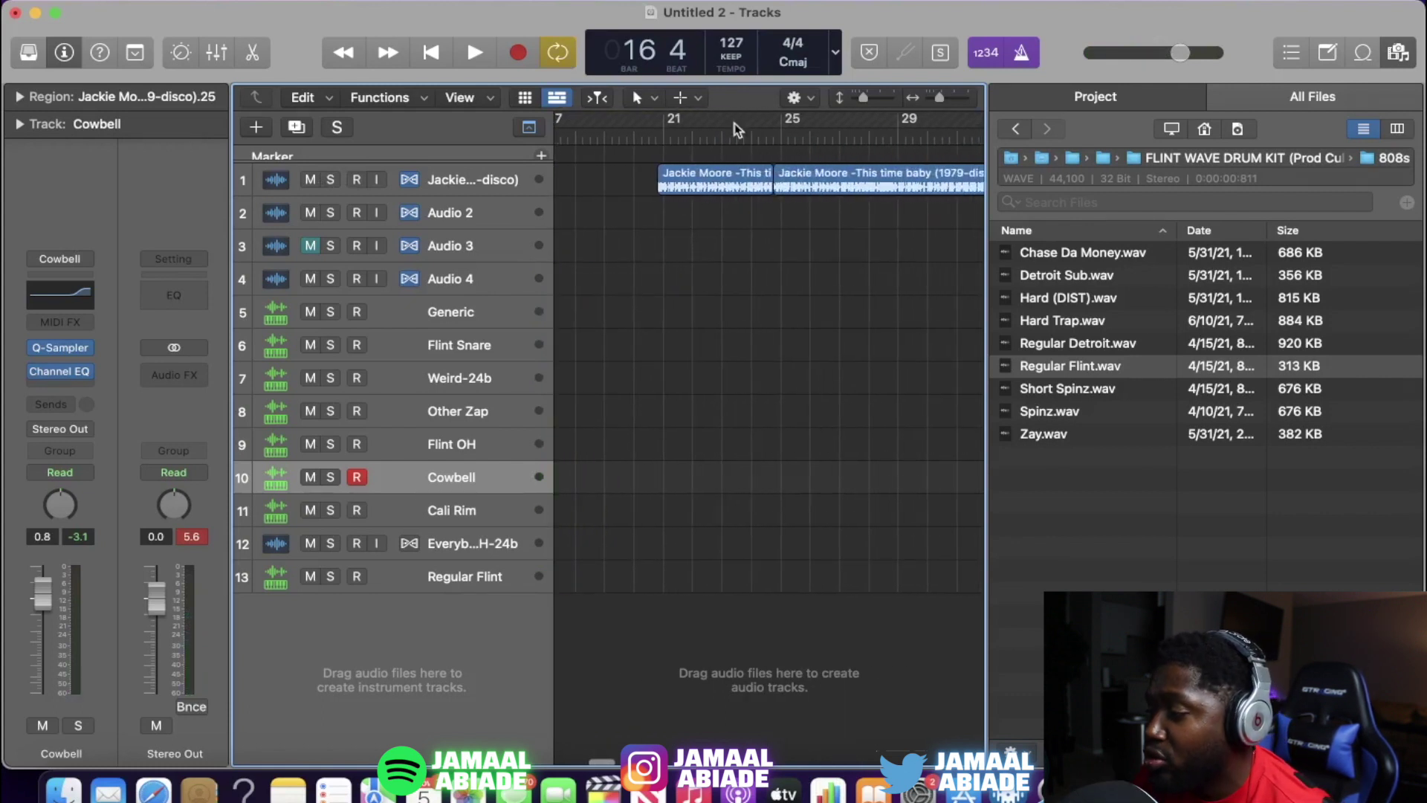
click(664, 134)
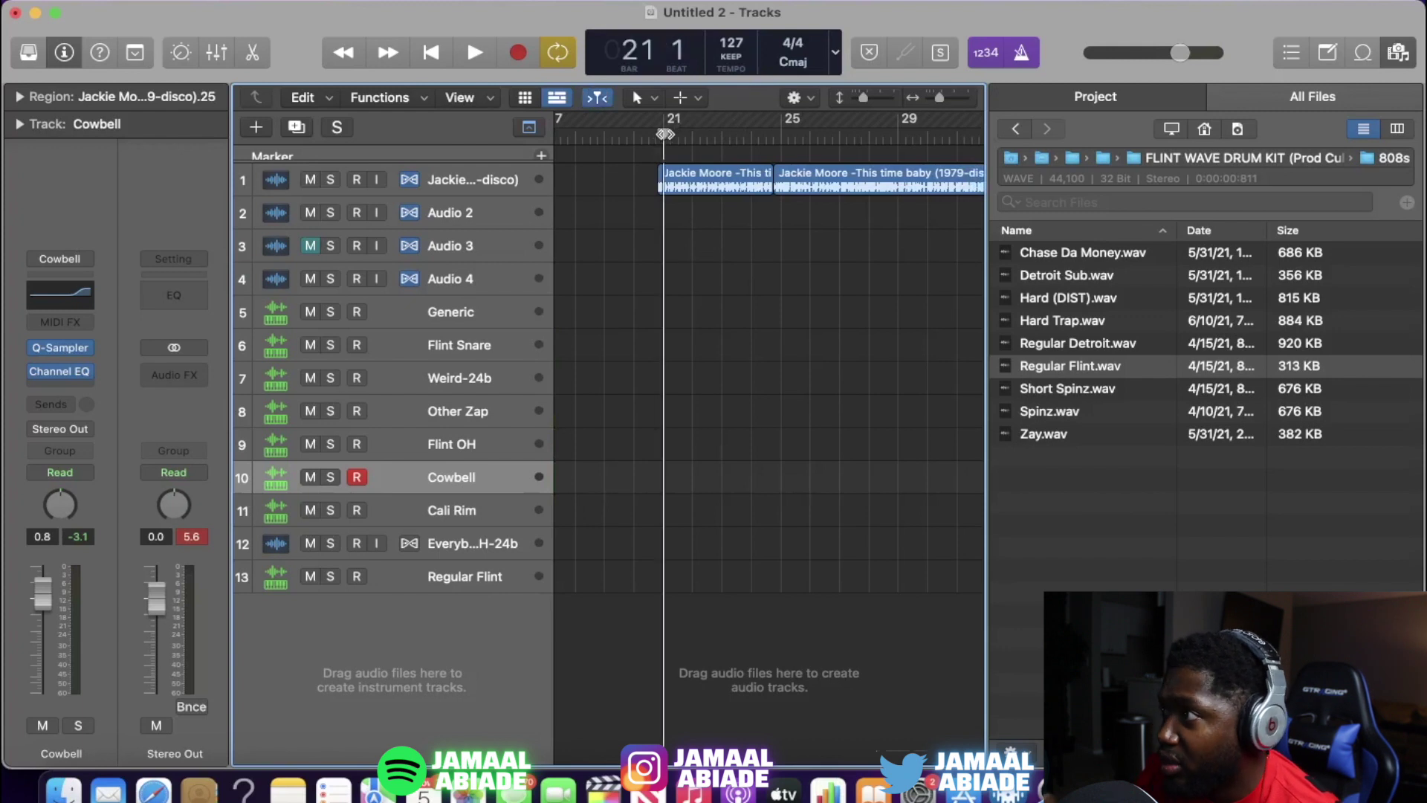
key(space)
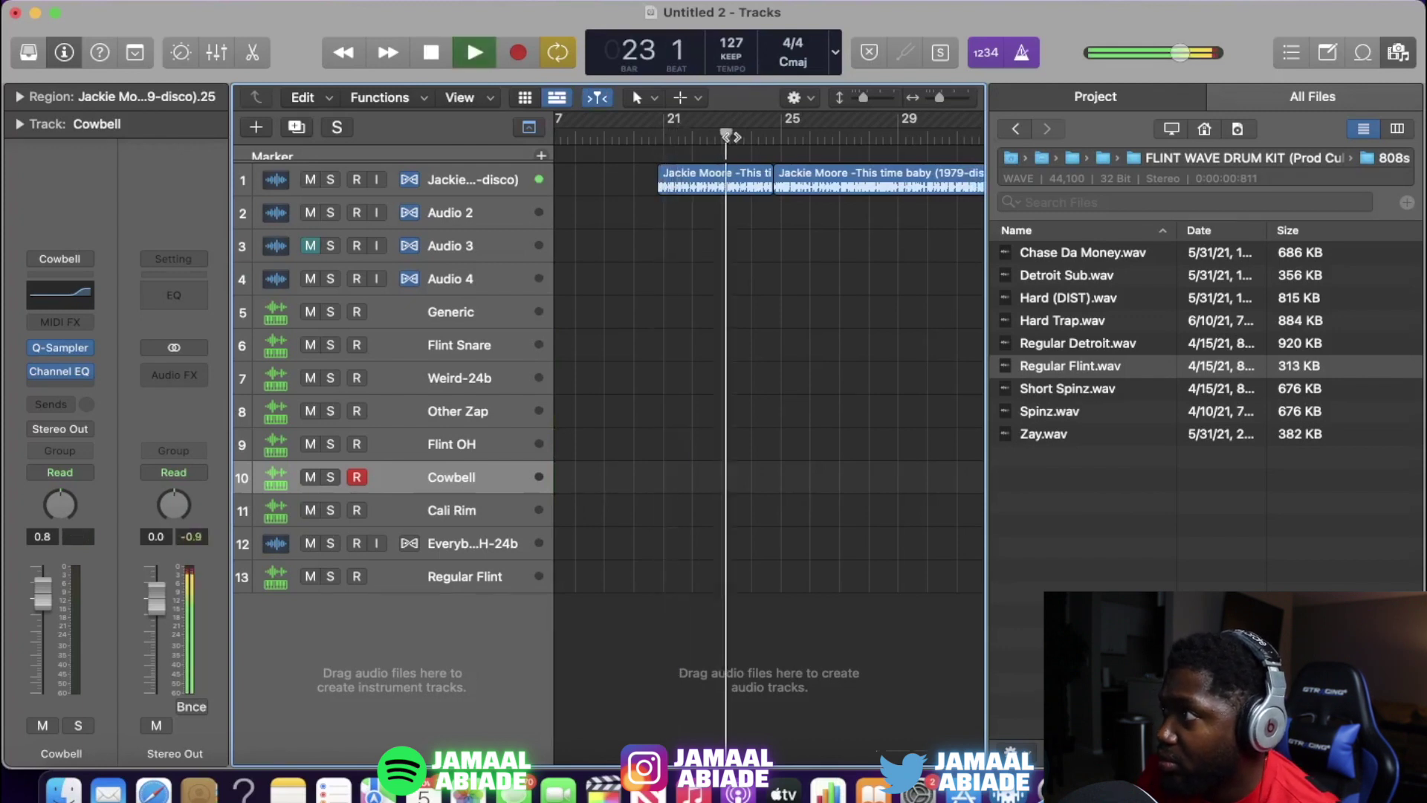
scroll(743, 238, left, 5)
key(space)
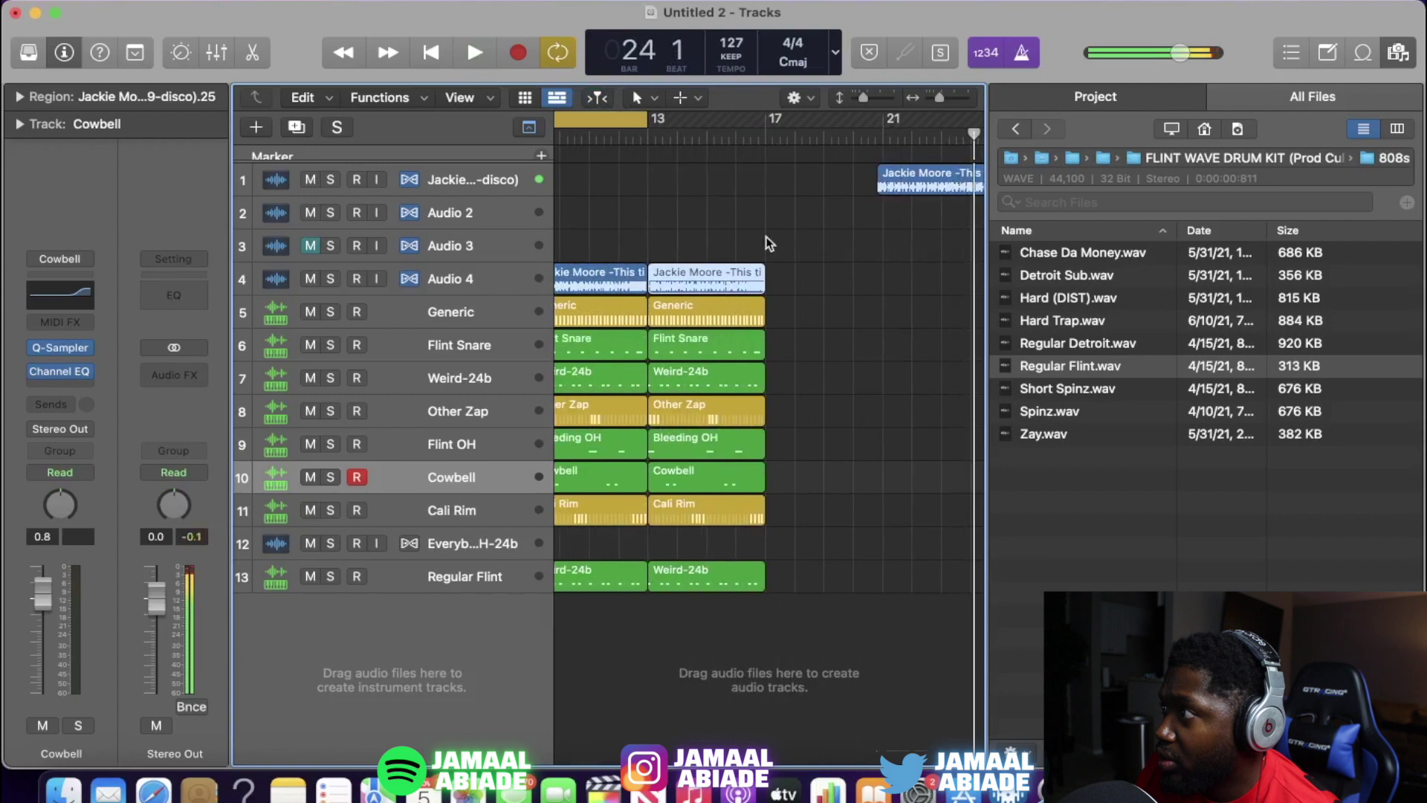
Step: Delete the extra Jackie Moore chop on track 1
click(899, 198)
click(906, 179)
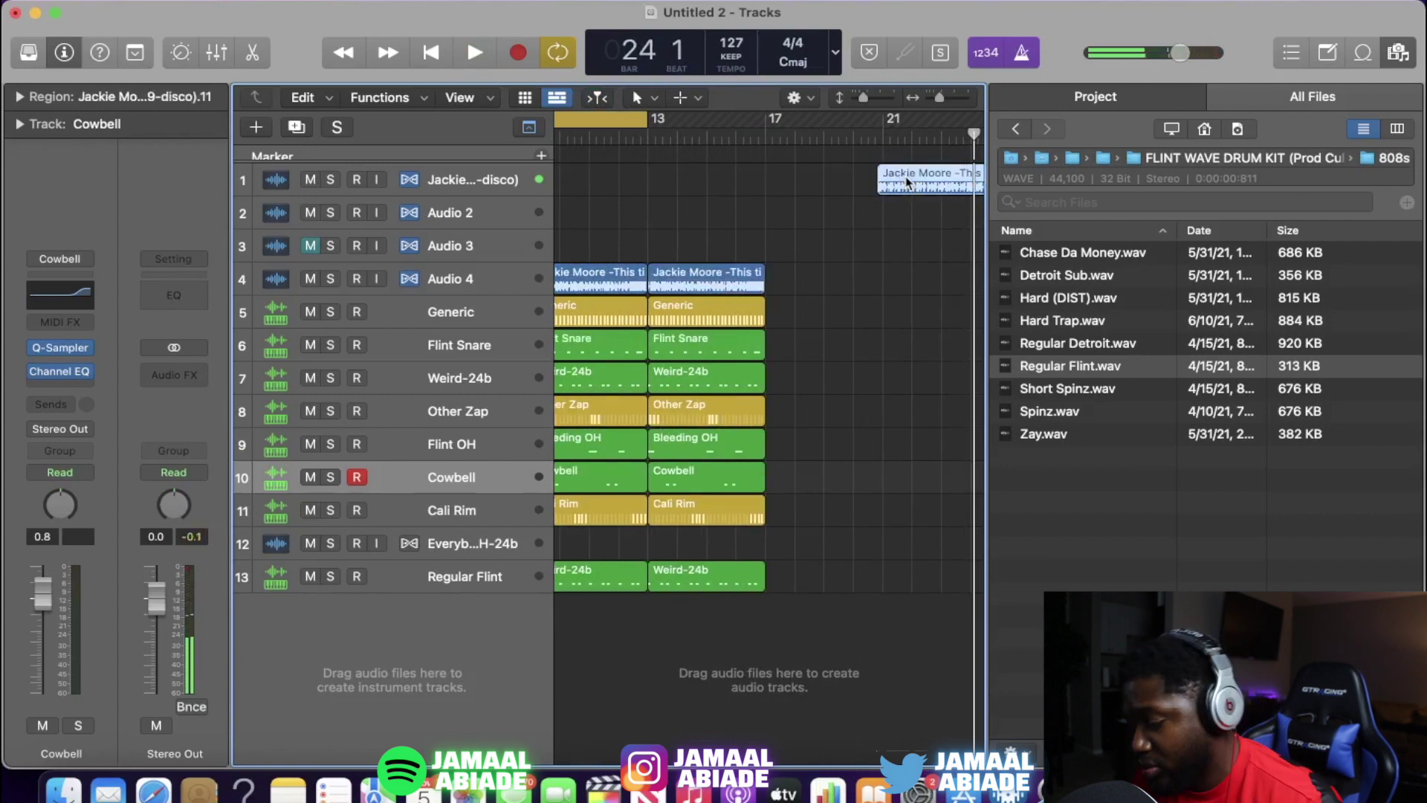
key(Delete)
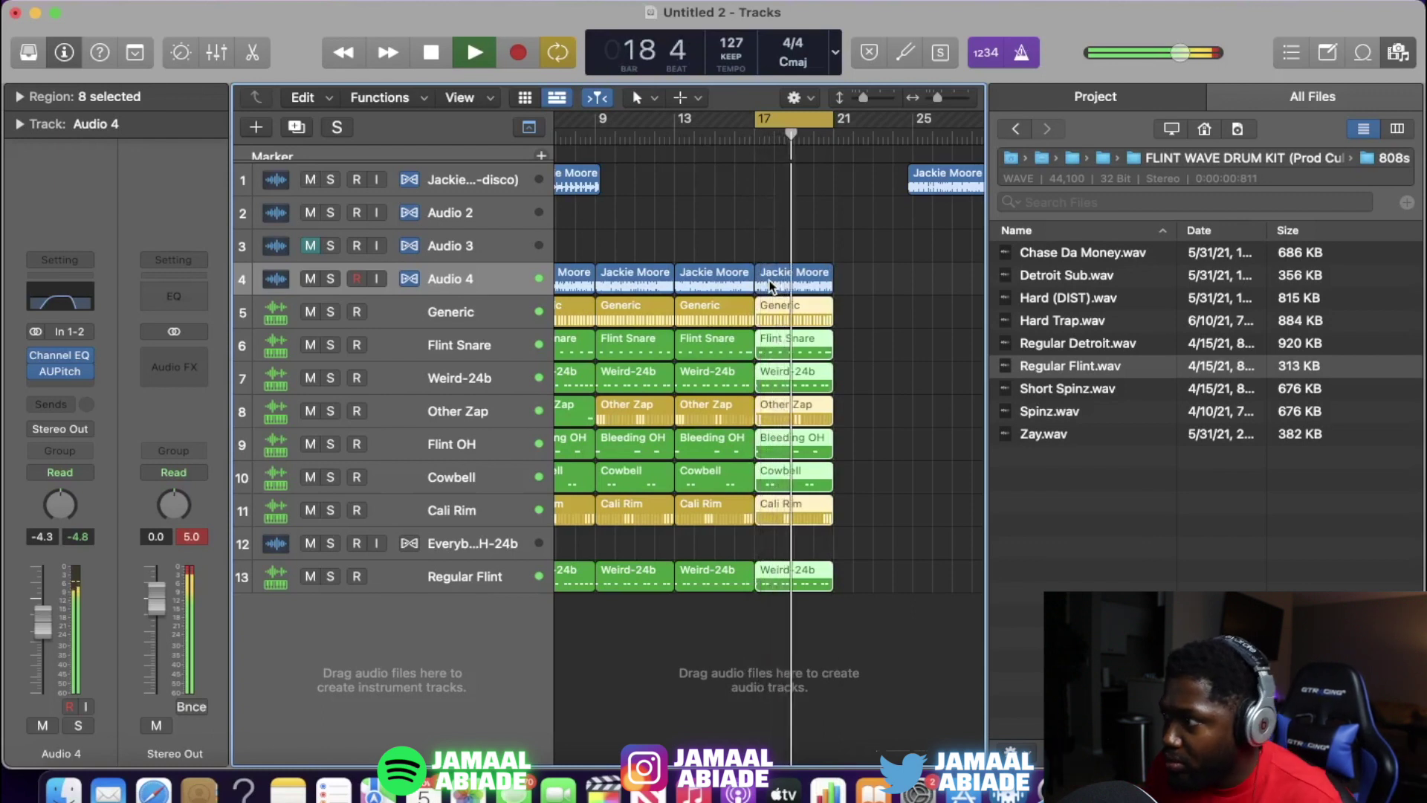
scroll(814, 347, left, 5)
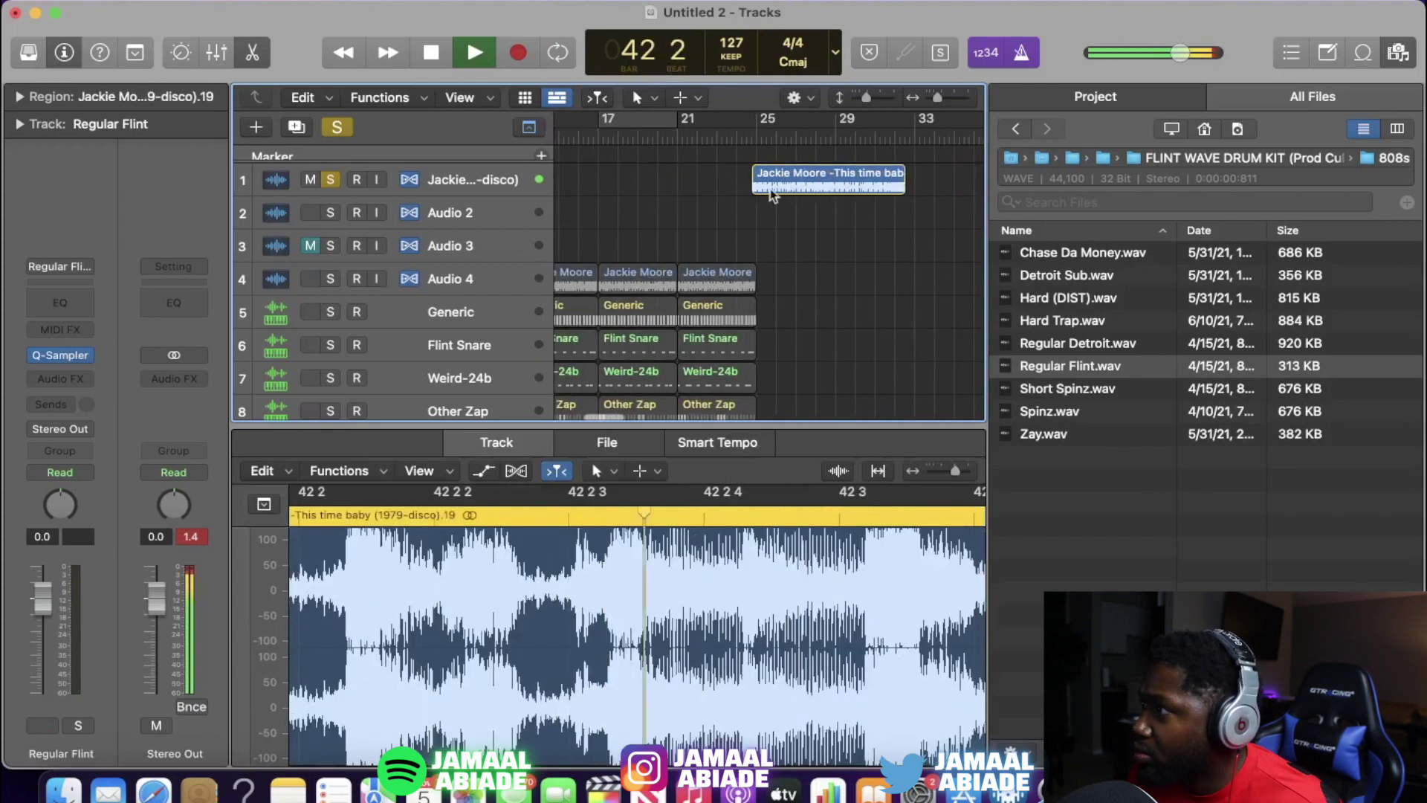
Step: Delete the Jackie Moore region at bar 21
key(space)
click(678, 142)
click(717, 278)
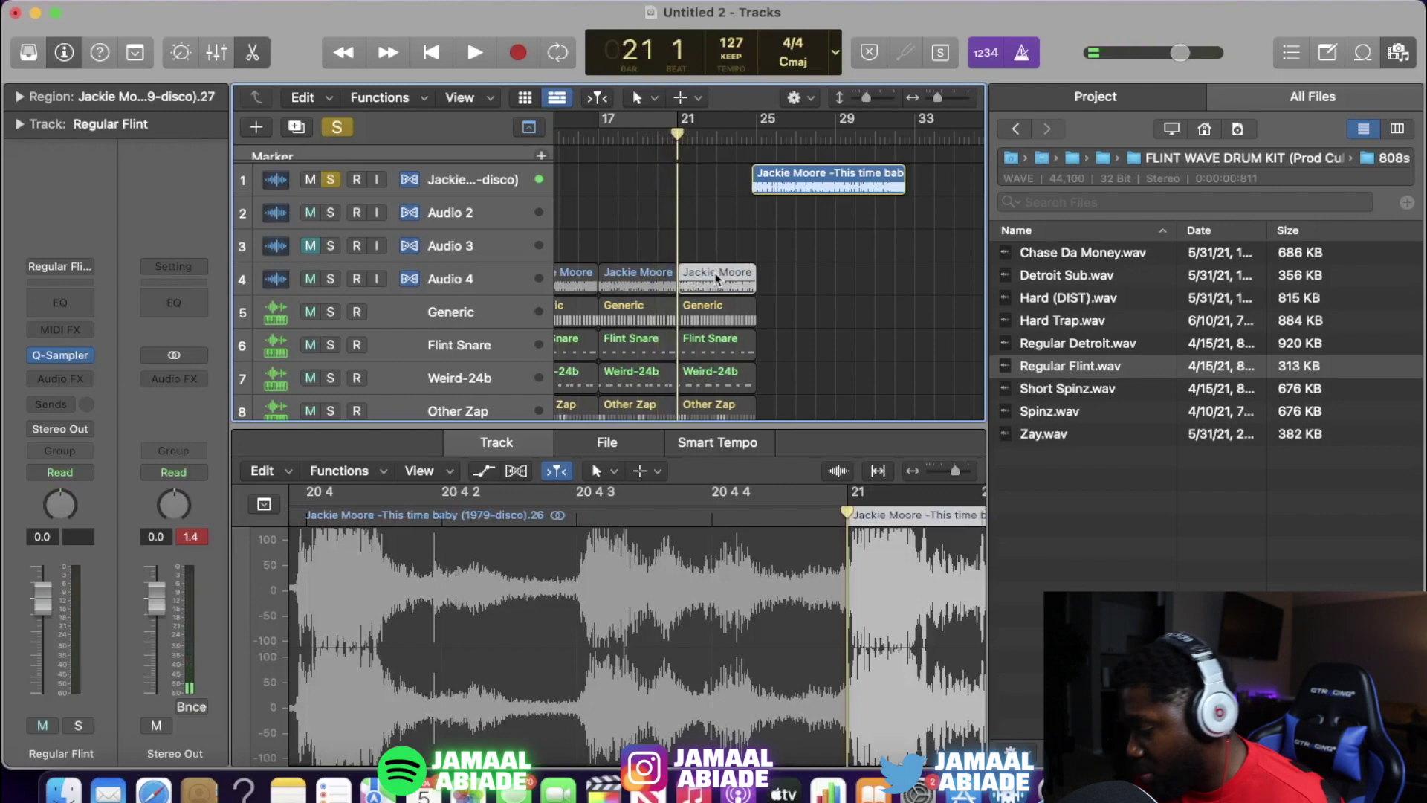
key(Delete)
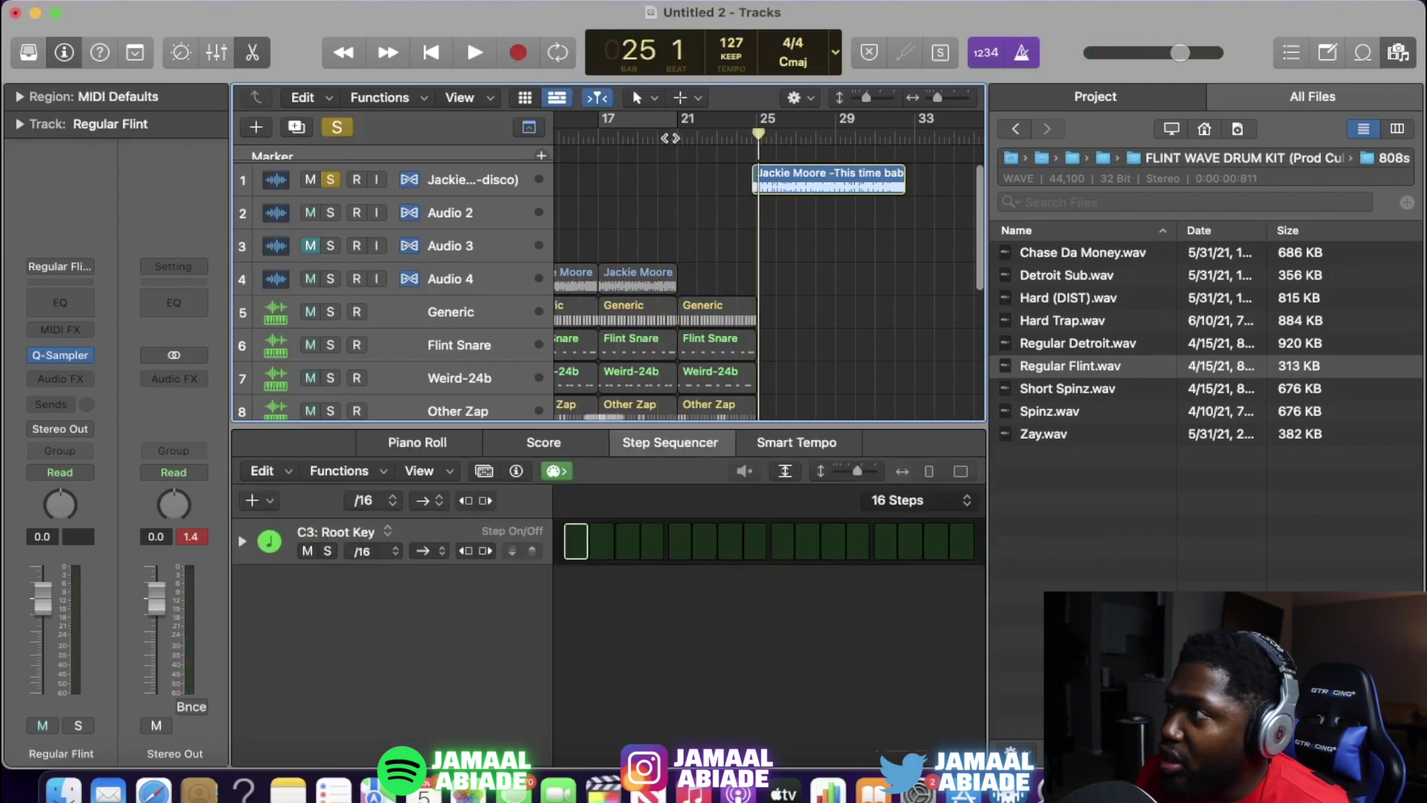
key(comma)
key(comma)
key(comma)
key(comma)
Step: Paste a Jackie Moore chop on Audio 4 at bar 21 and stretch it to bar 25
click(478, 282)
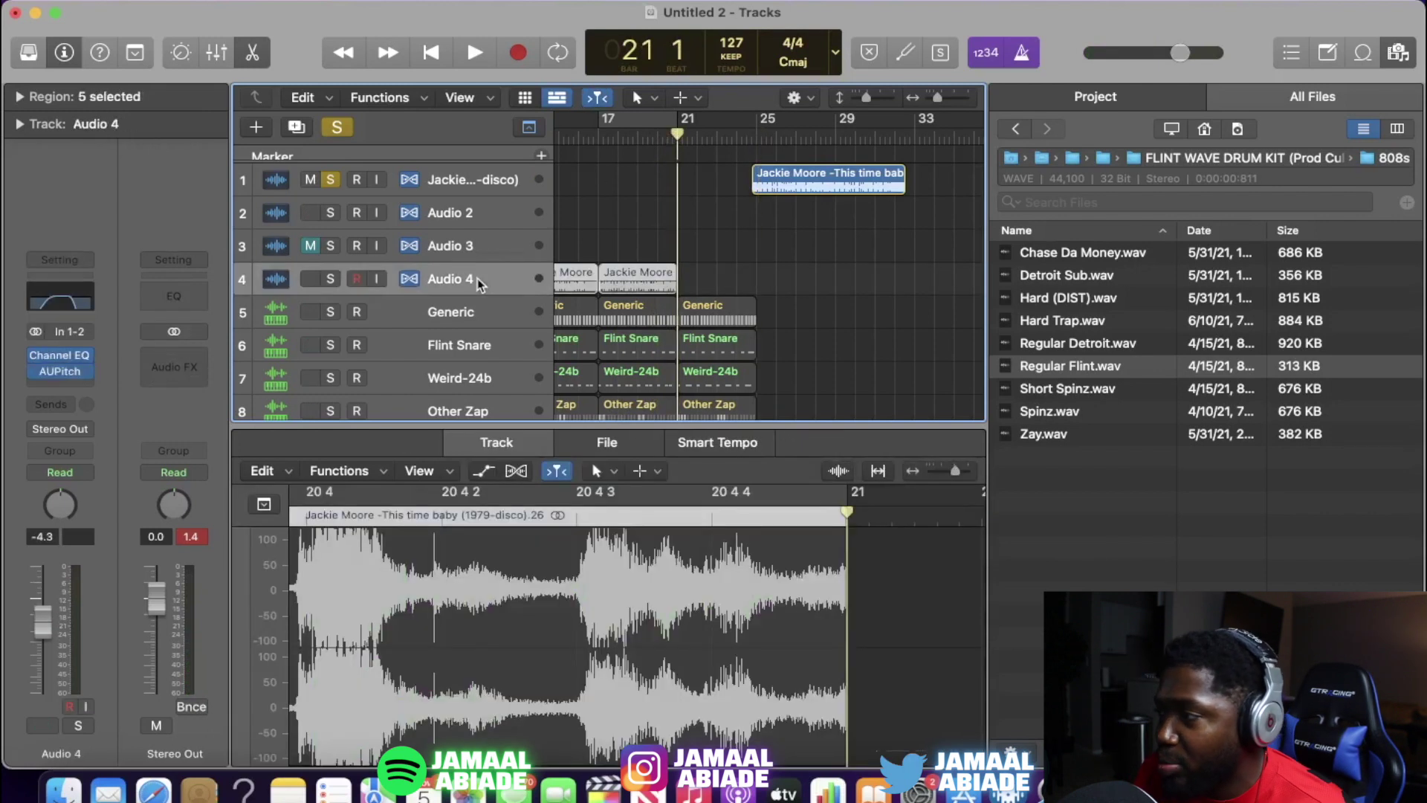
key(super+v)
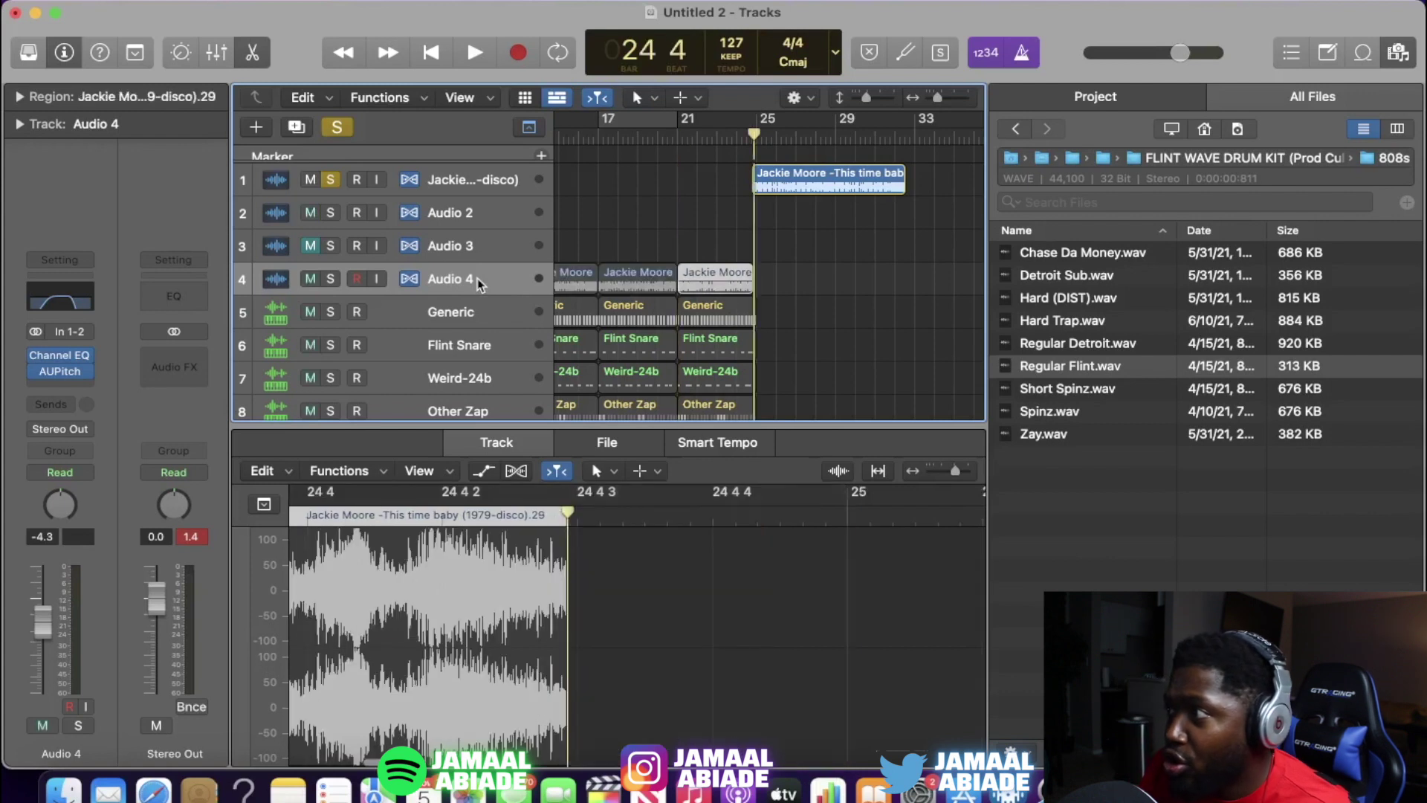
key(super+Right)
key(super+Right)
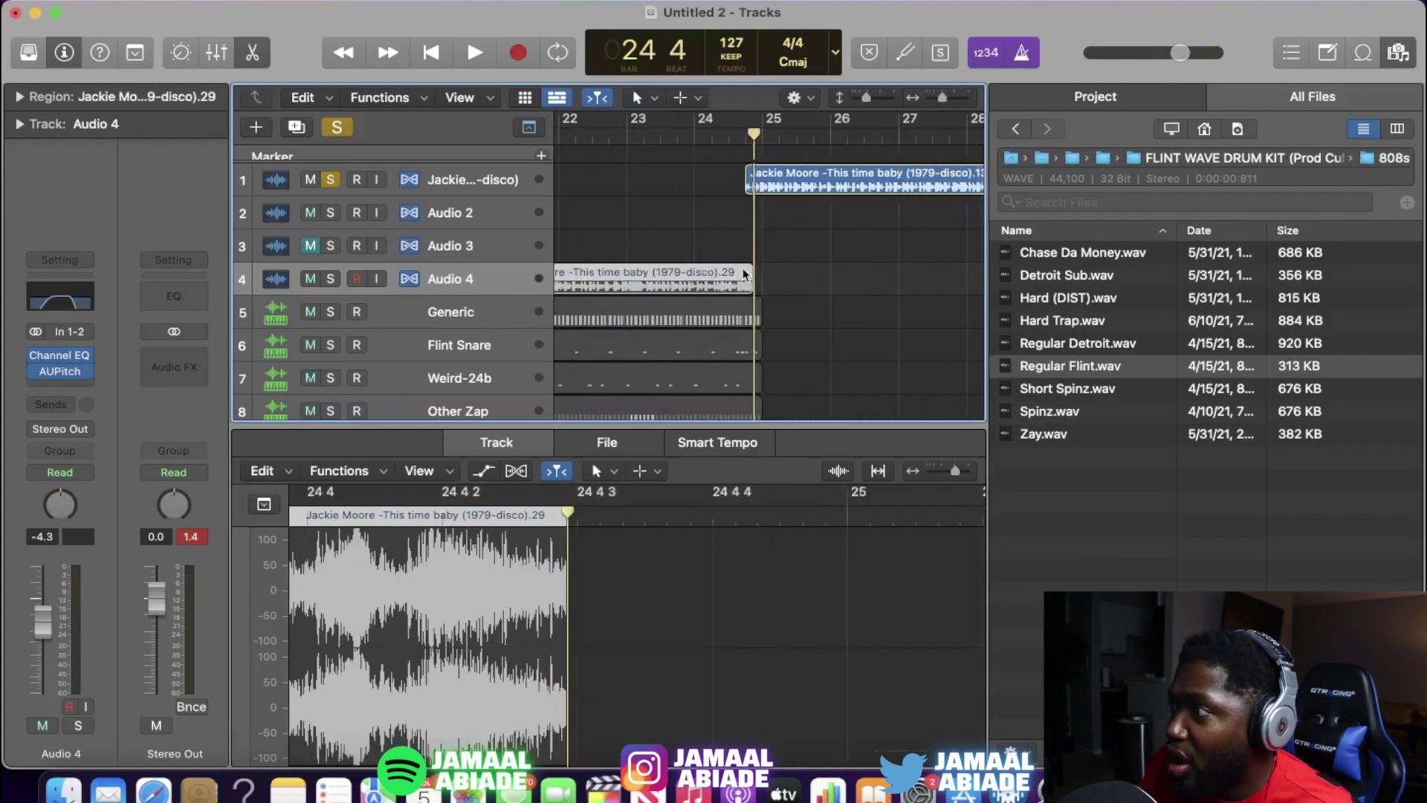
drag(743, 267, 776, 266)
key(super+Left)
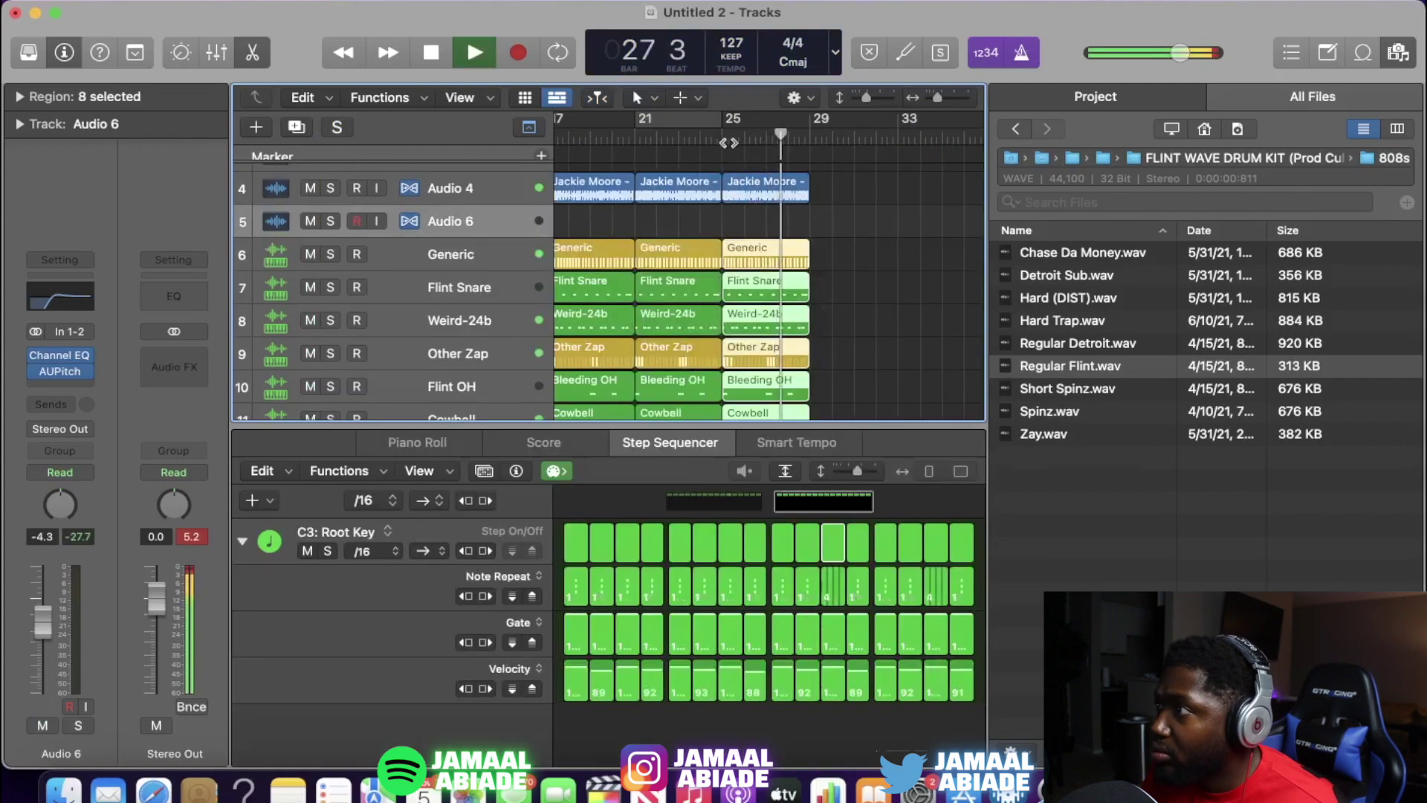
scroll(799, 379, down, 4)
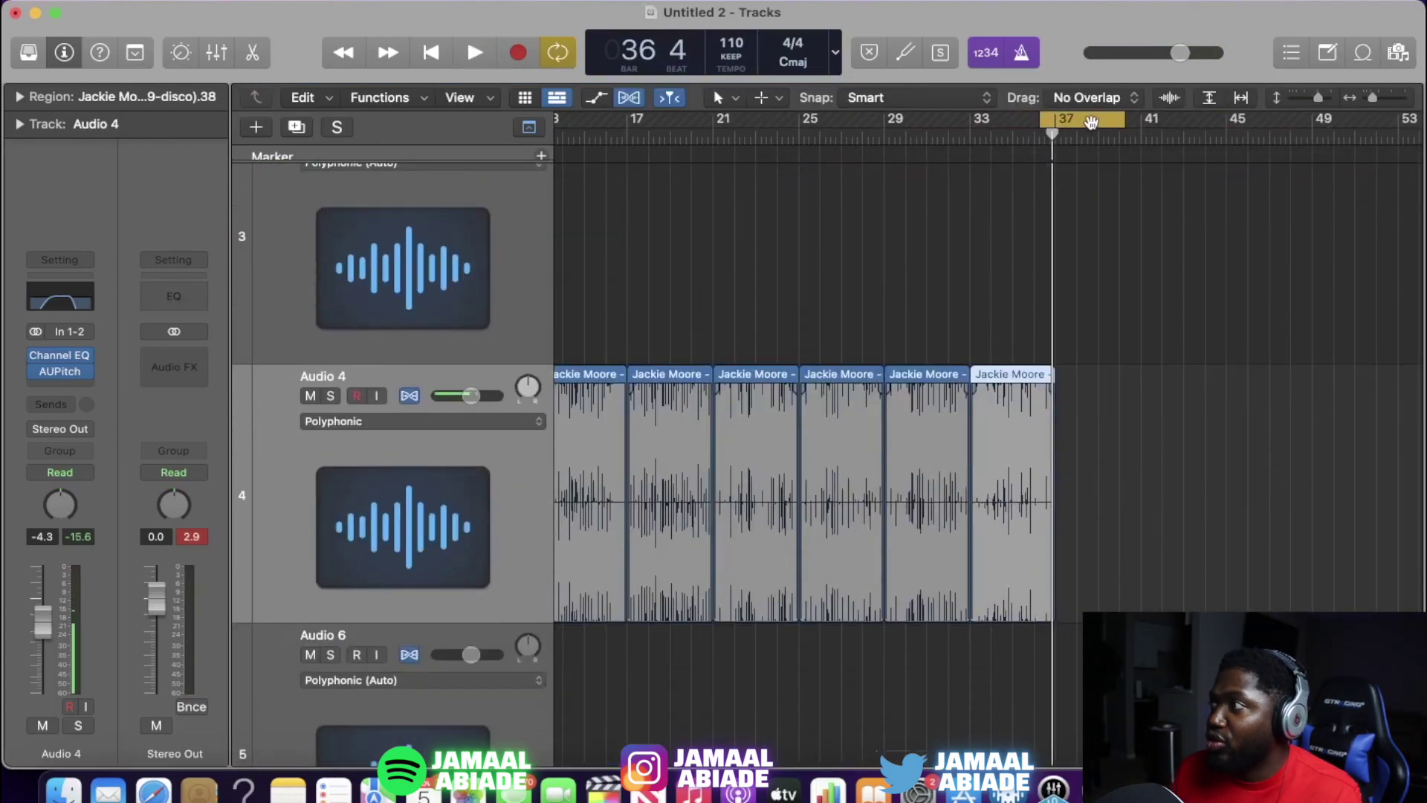
Step: Set the cycle range to bars 33–37 and zoom the timeline in around it
drag(1090, 121, 970, 131)
key(super+Right)
click(884, 135)
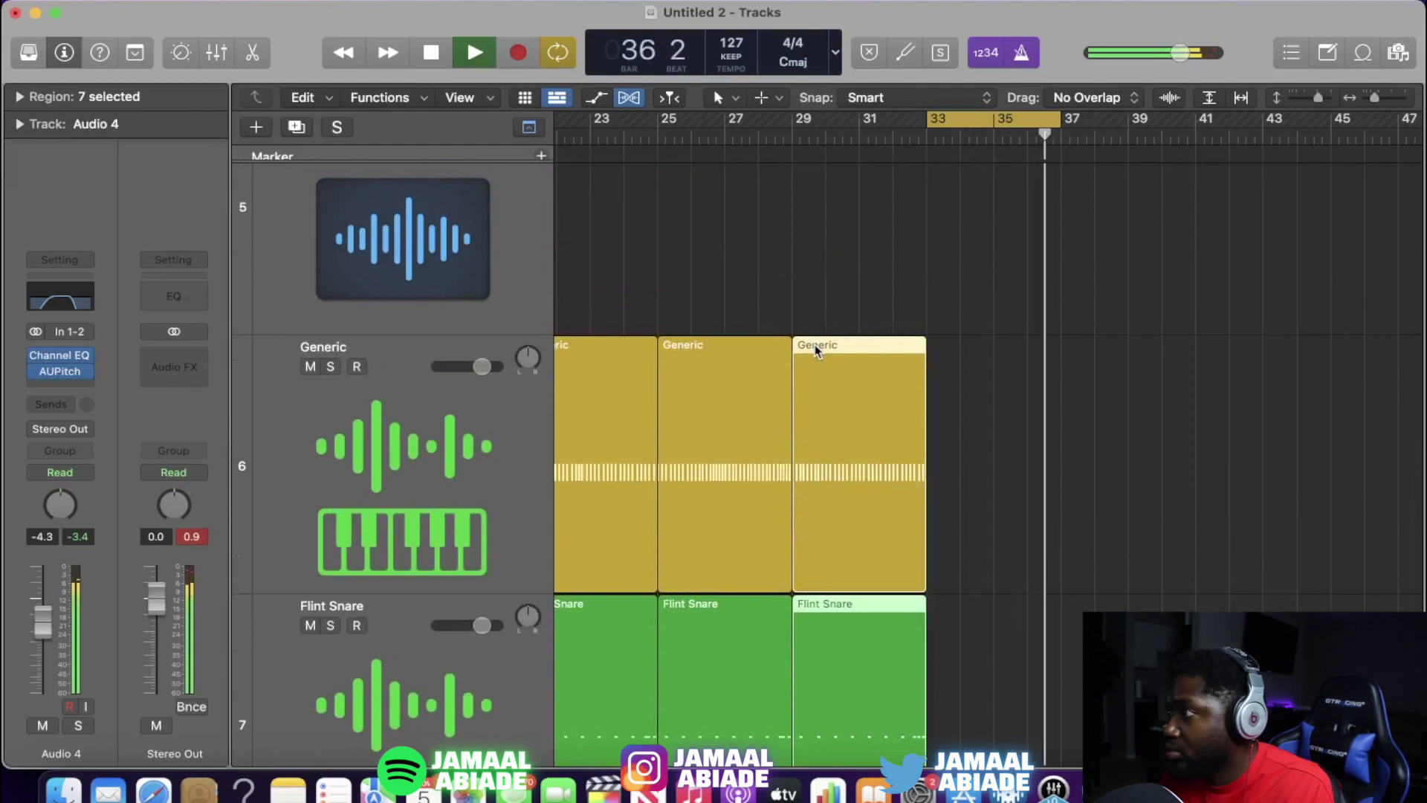
Step: Option-drag the selected drum pattern regions forward to fill bars 33–37
drag(816, 349, 957, 367)
scroll(957, 365, up, 3)
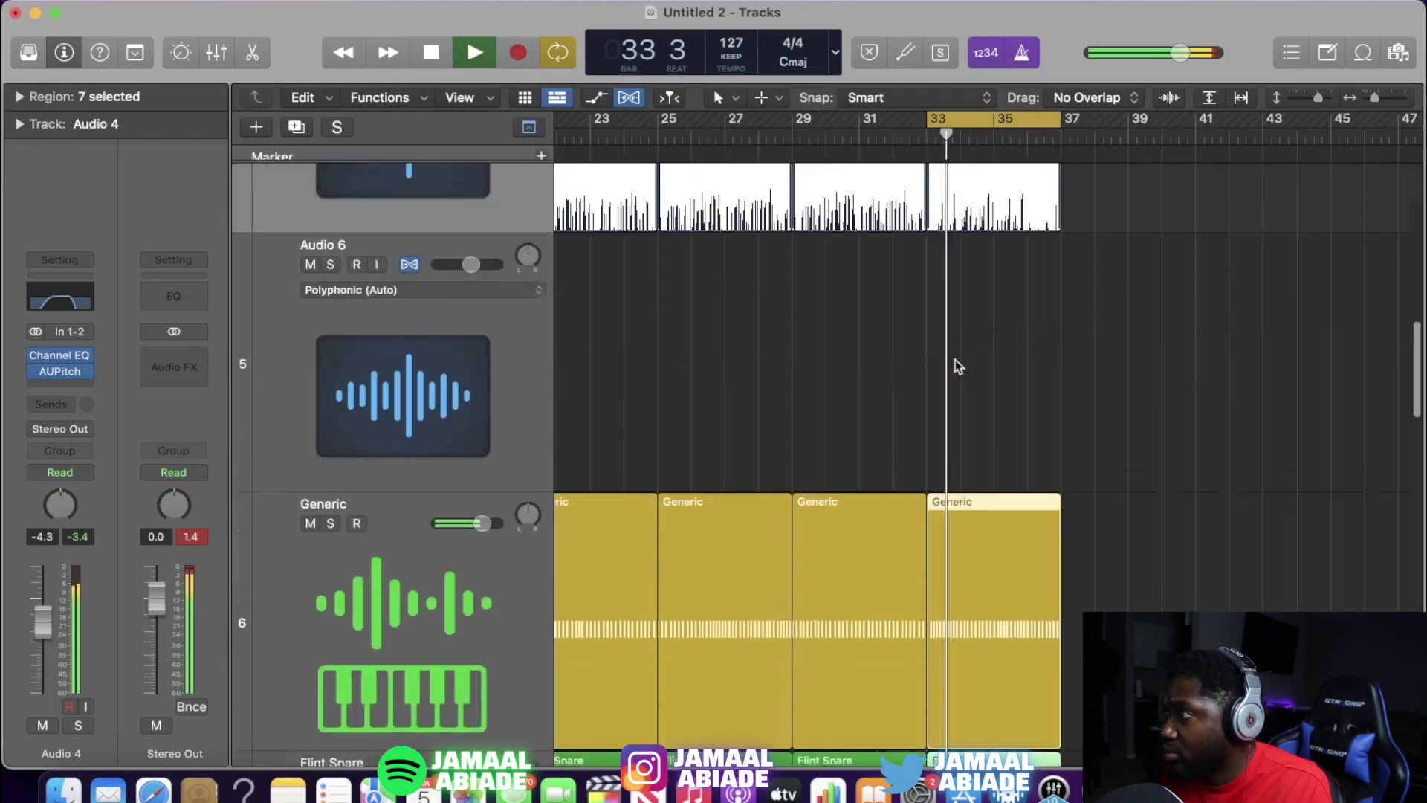
scroll(957, 366, down, 15)
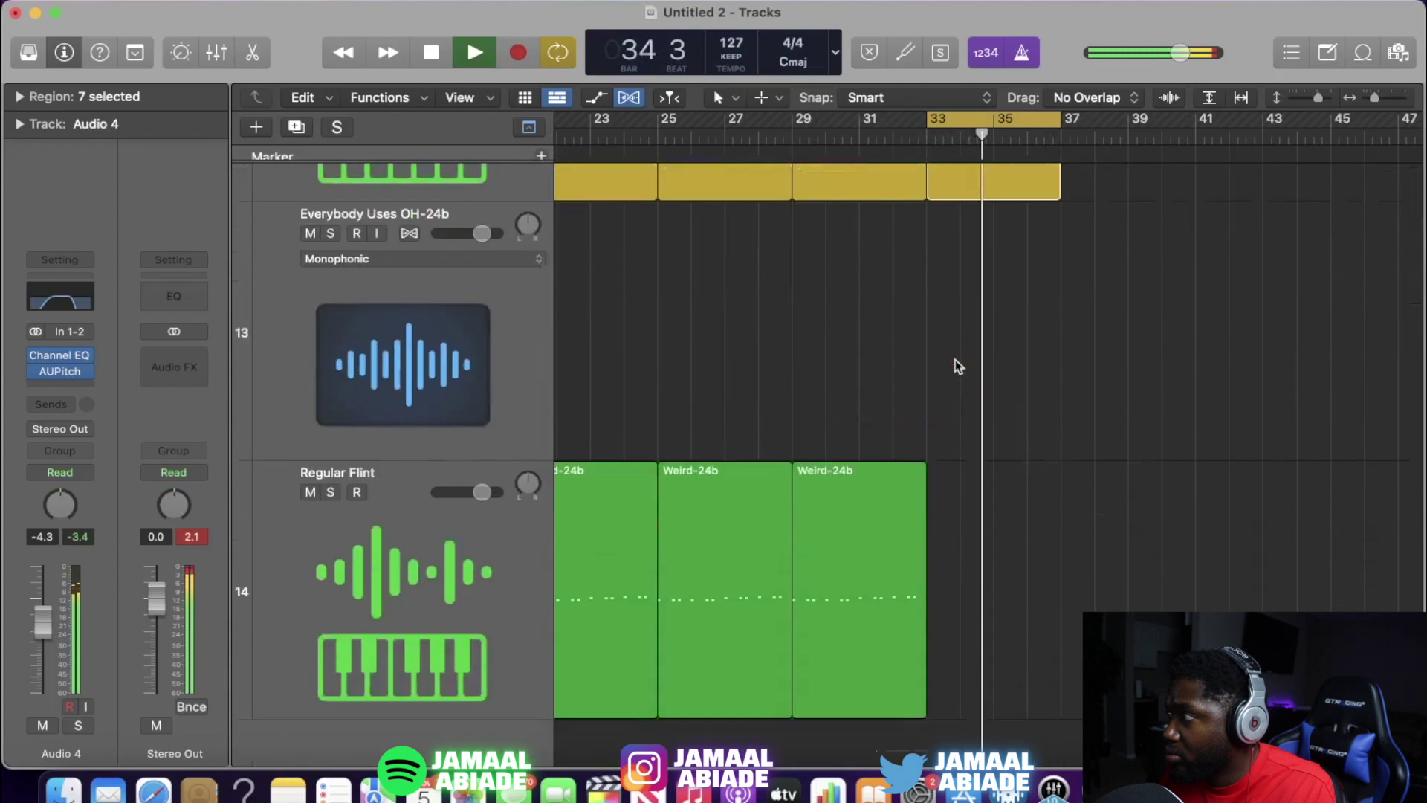
key(space)
click(60, 386)
Step: Insert RC-20 Retro Color on Audio 4, raising Noise to 14% and enabling Space at 20%
mouse_move(104, 494)
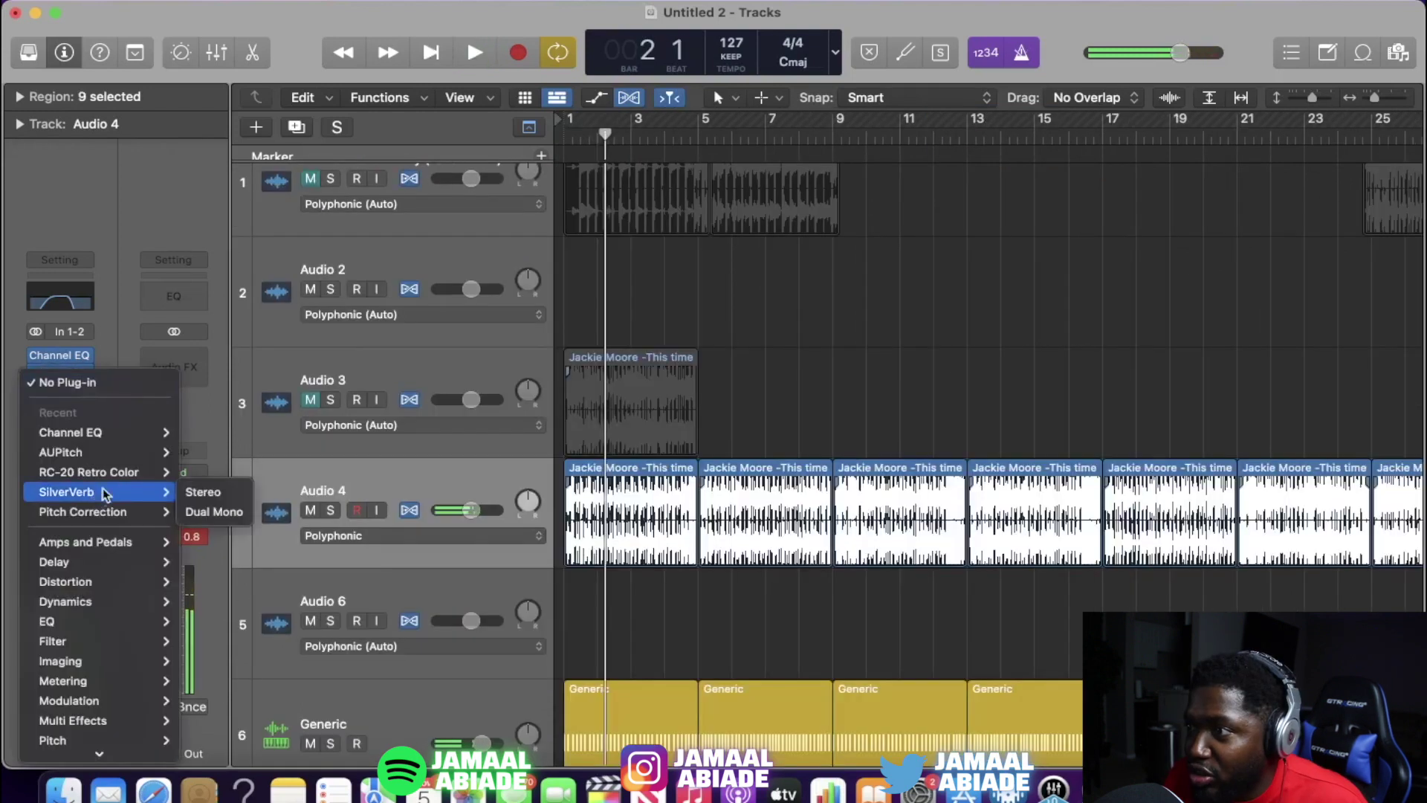
click(241, 474)
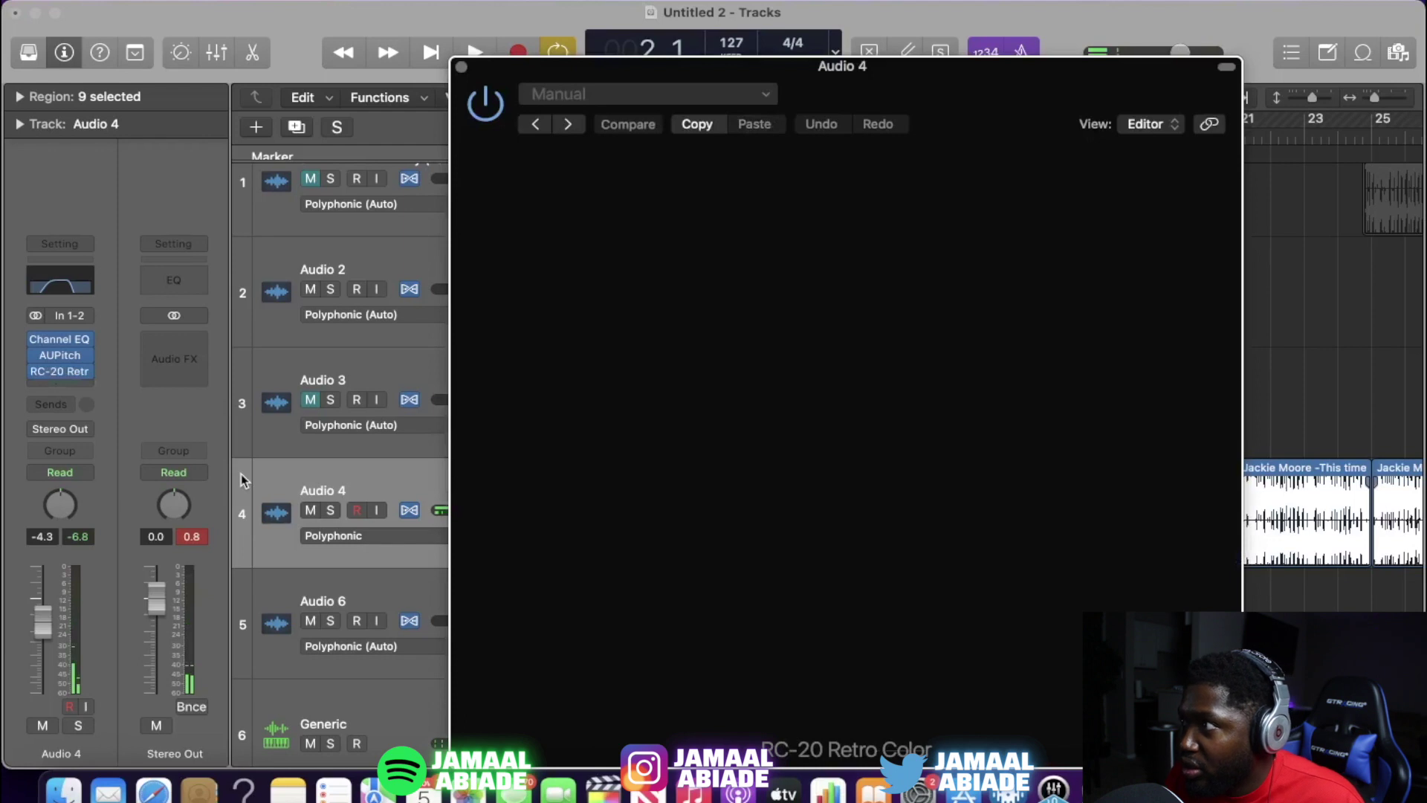
key(space)
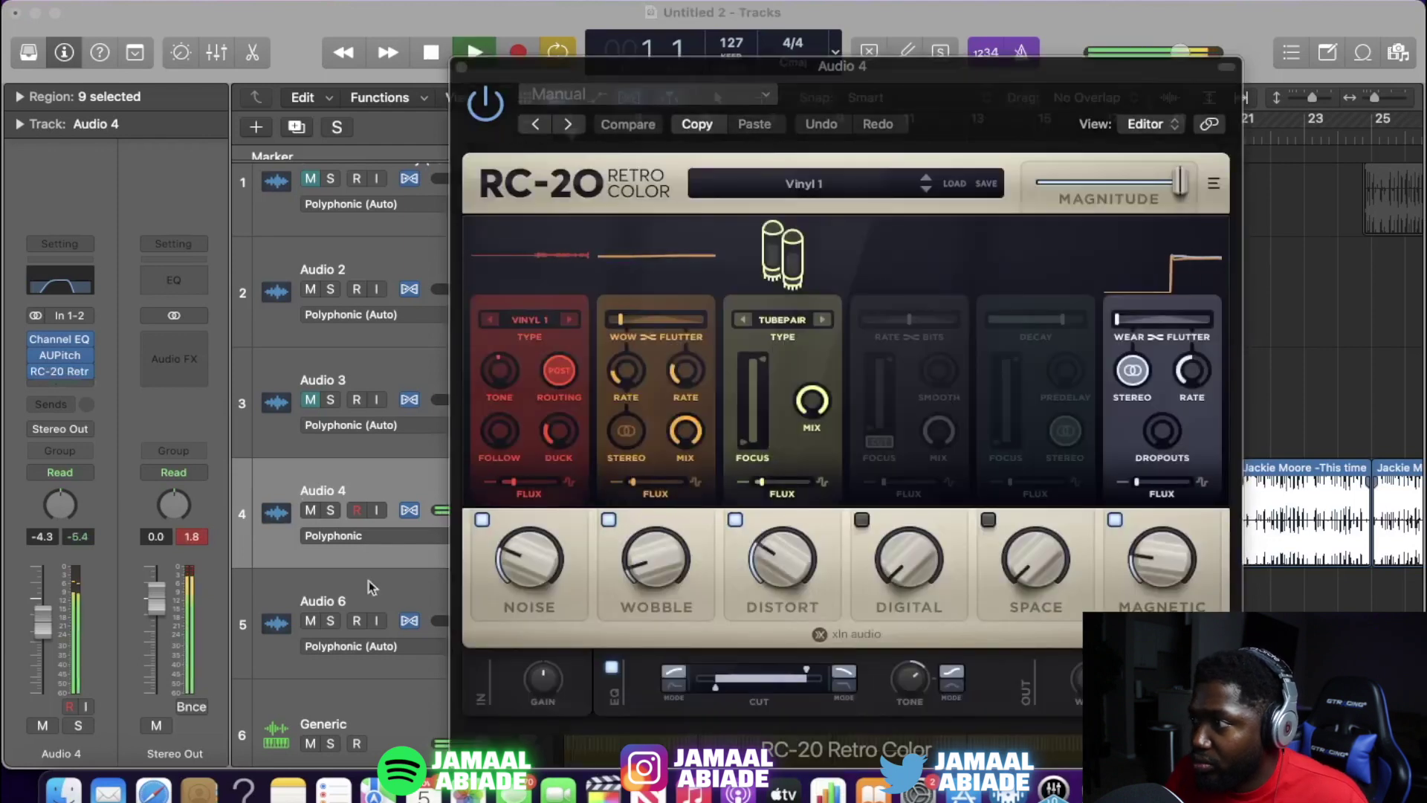
drag(516, 577, 509, 550)
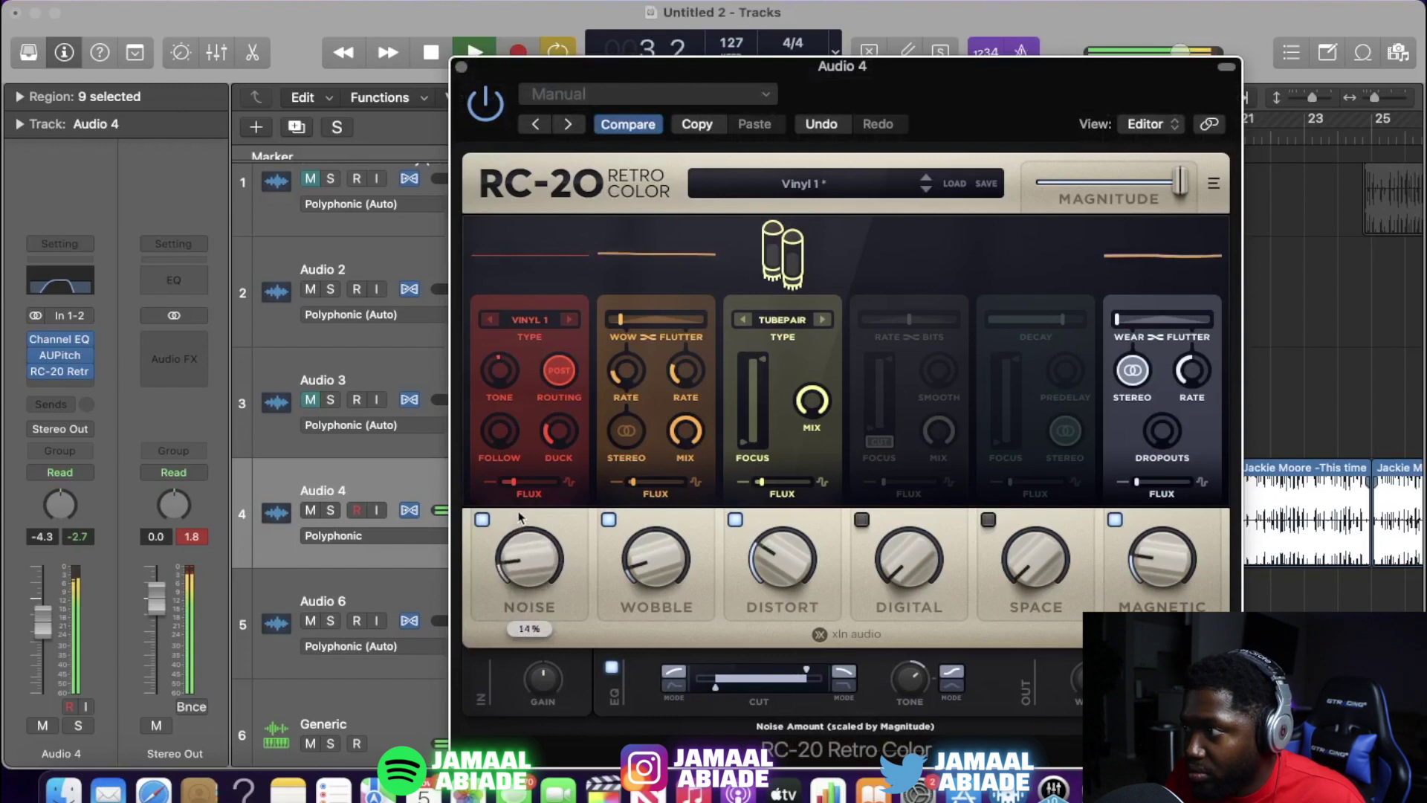
mouse_move(648, 518)
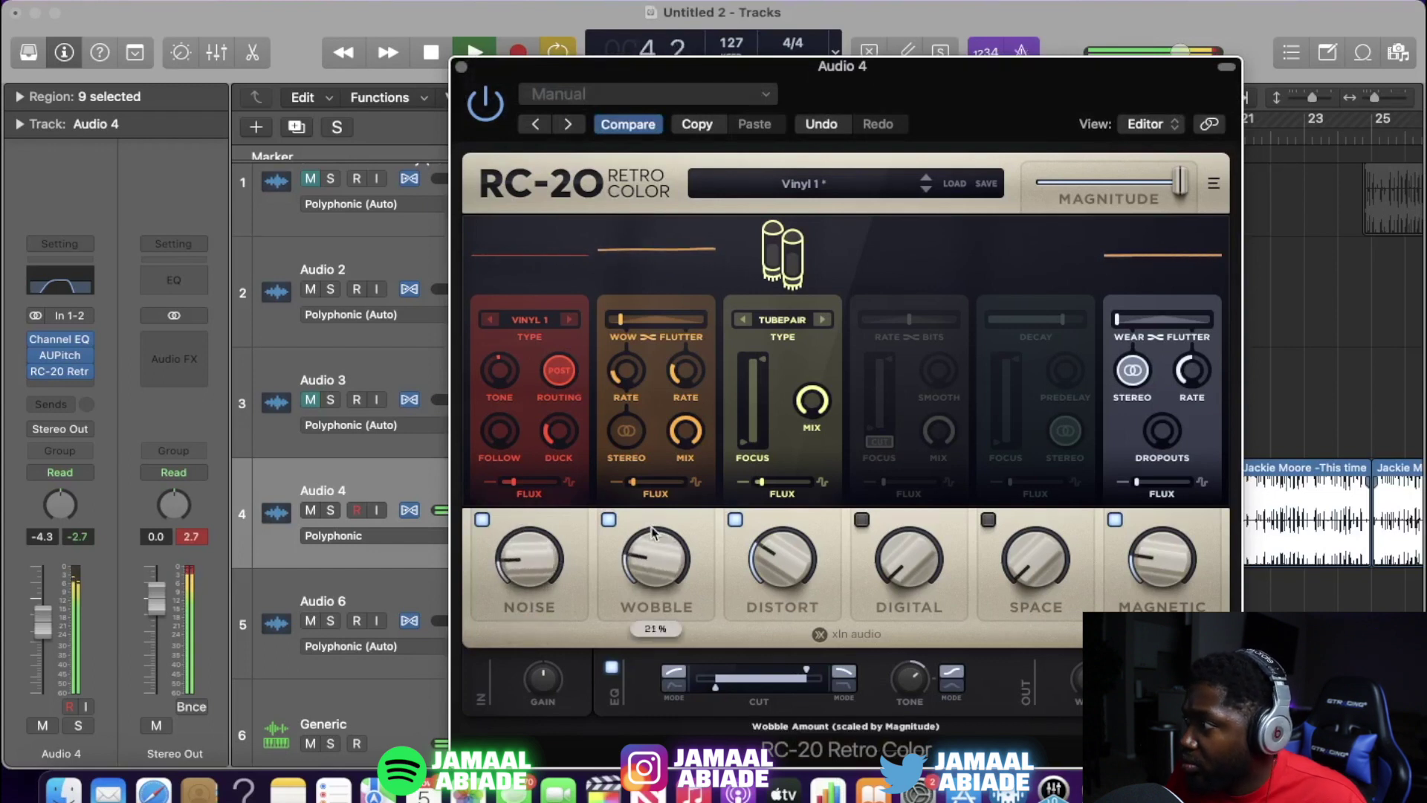
drag(1017, 560, 1009, 479)
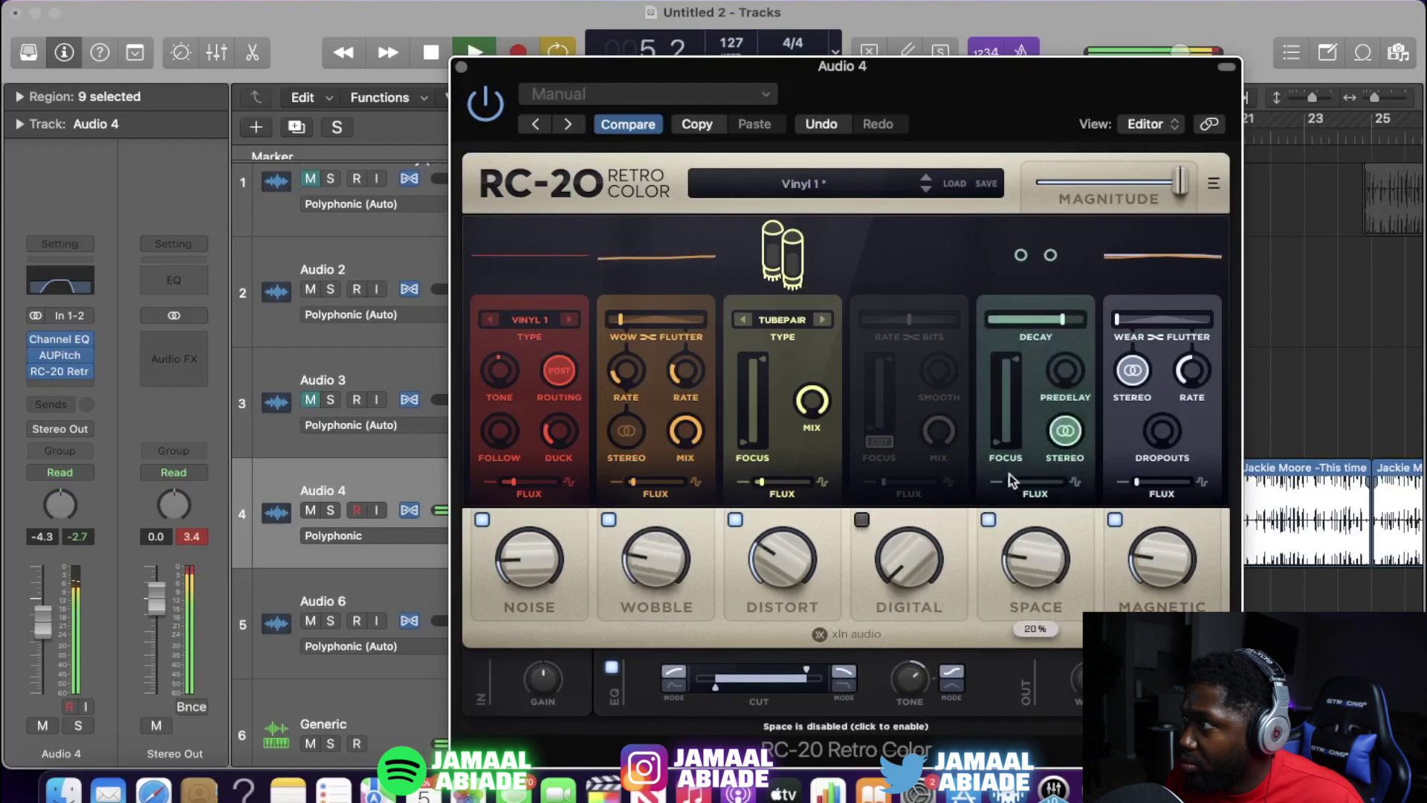
click(461, 67)
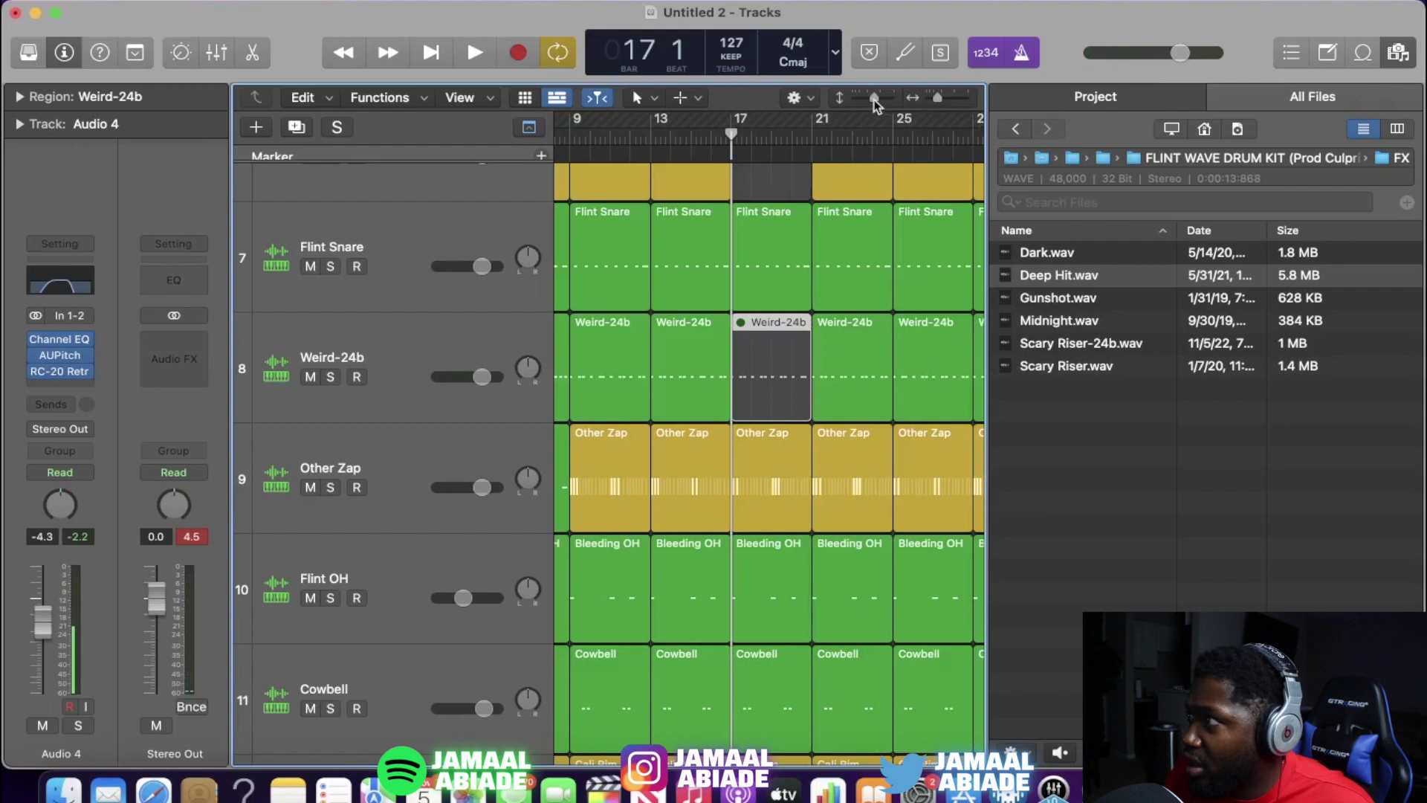
Step: Shrink all track heights so the arrangement fits, and move the playhead back to about bar 16
drag(874, 100, 864, 104)
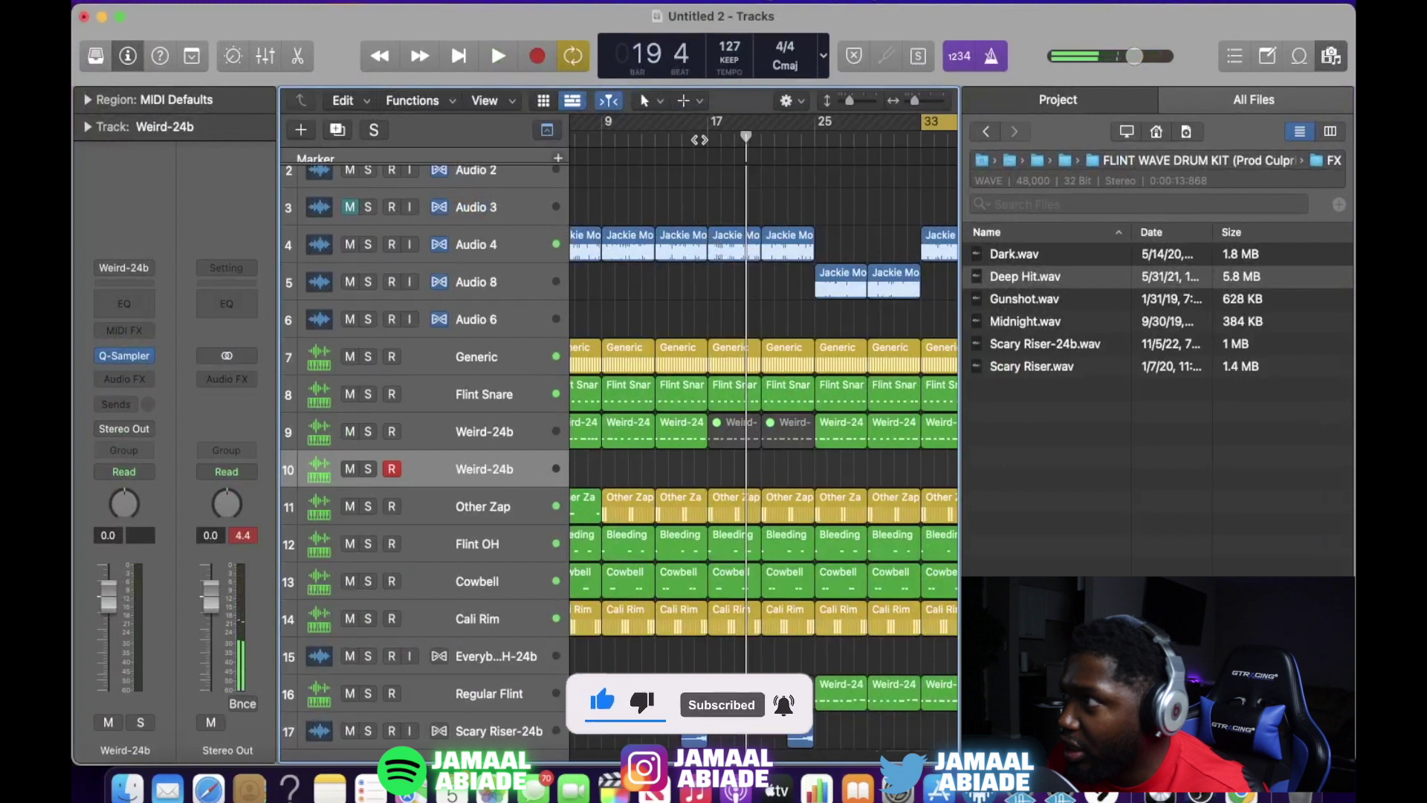
drag(694, 139, 706, 138)
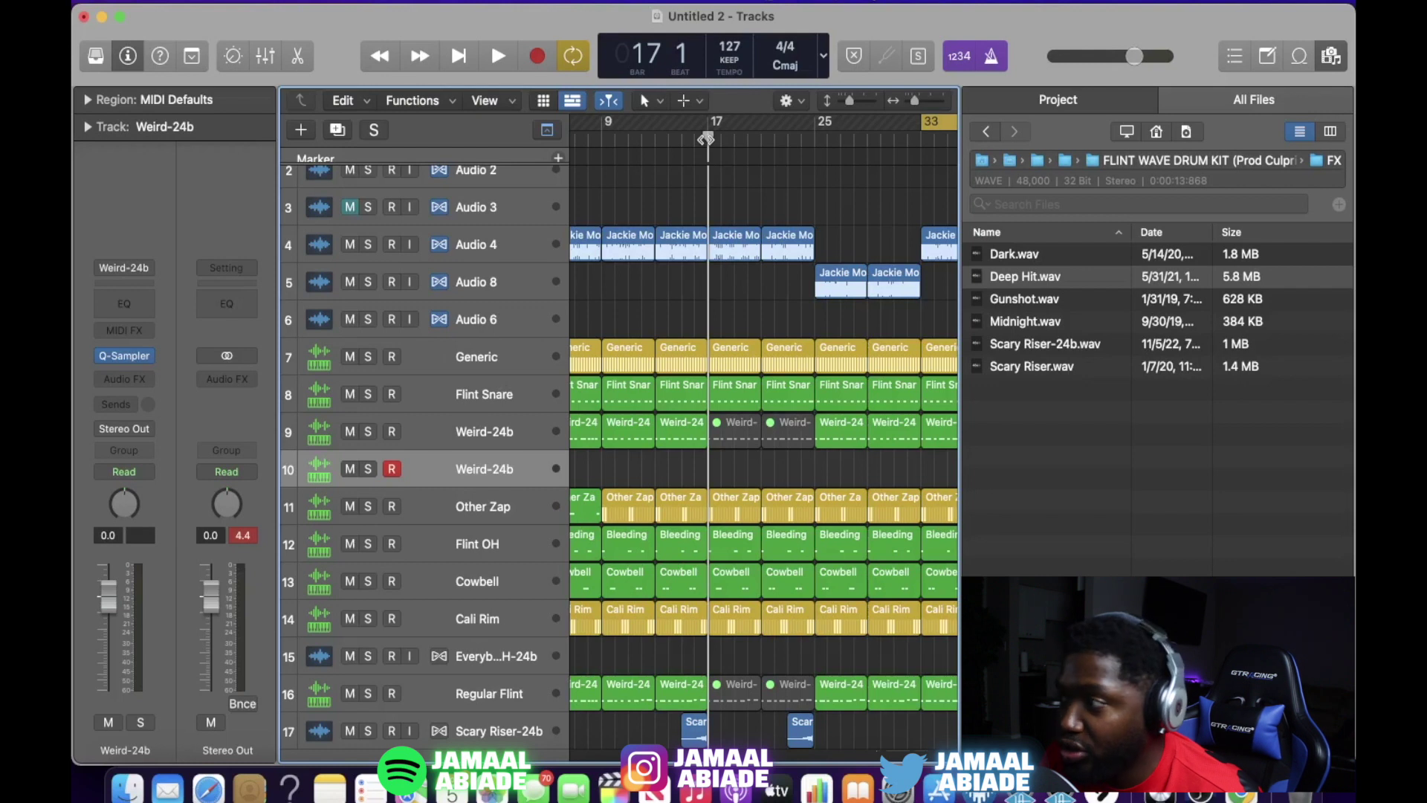
Step: Start just before bar 17 and record Weird-24b hits with Musical Typing's A key
drag(708, 139, 667, 138)
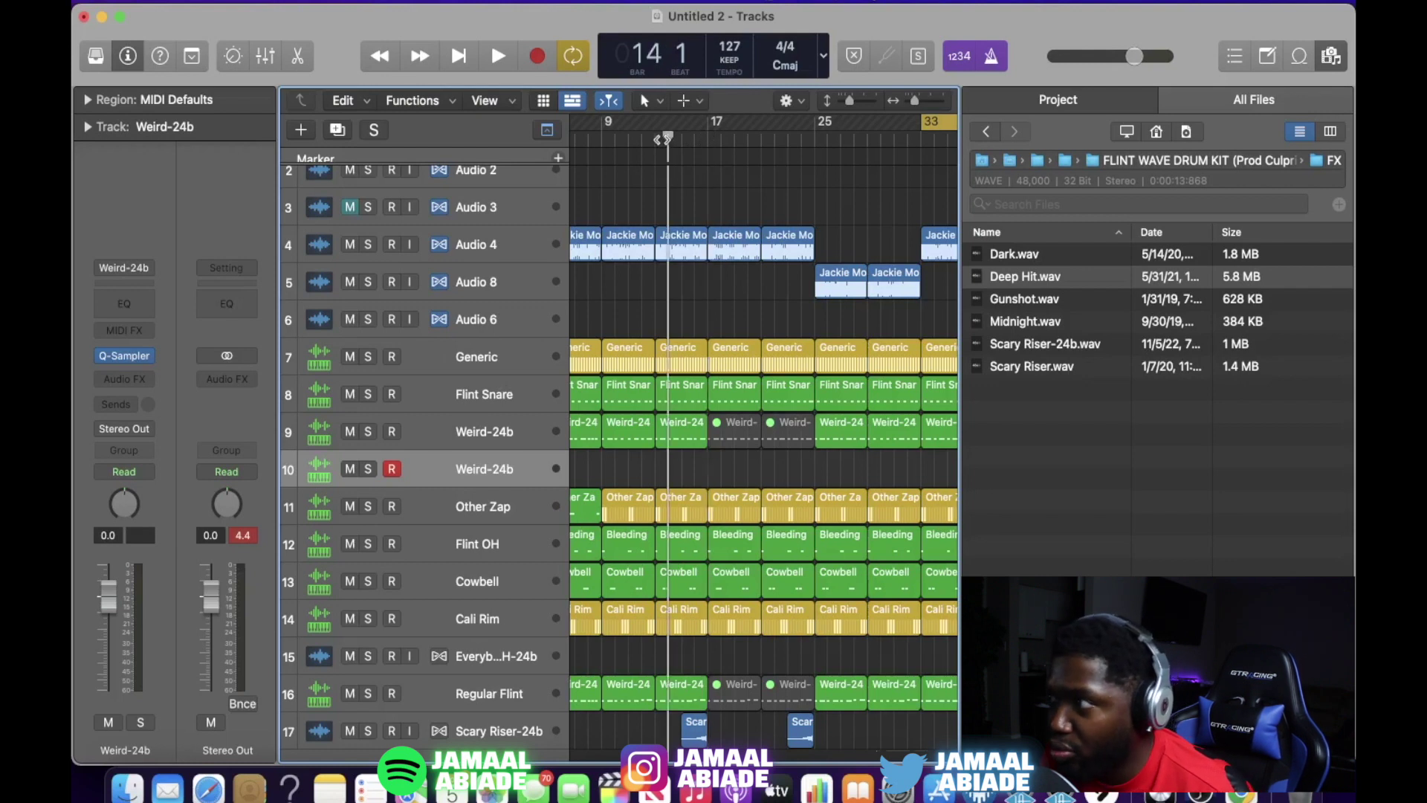
click(708, 137)
key(space)
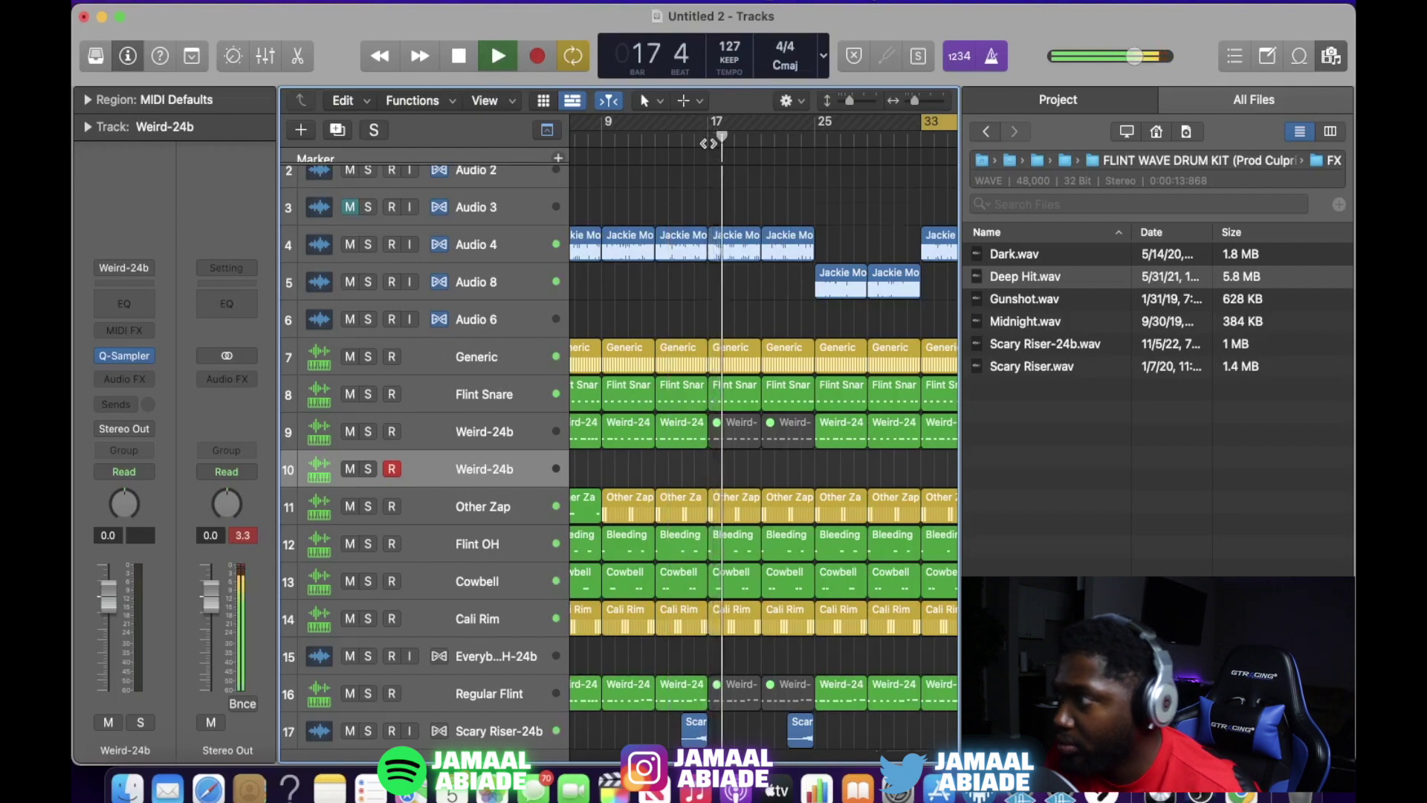
key(z)
key(z)
key(cmd+k)
key(r)
key(a)
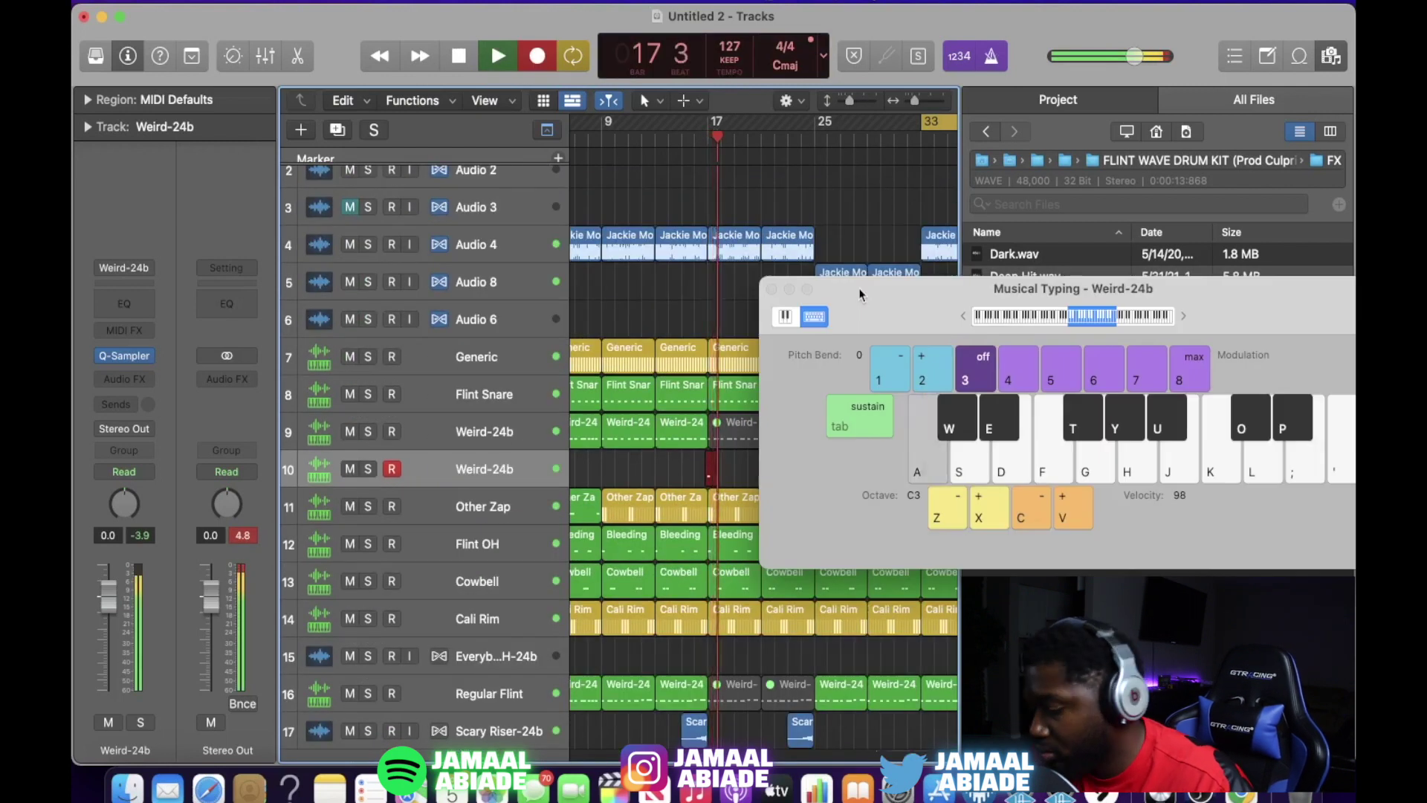
key(a)
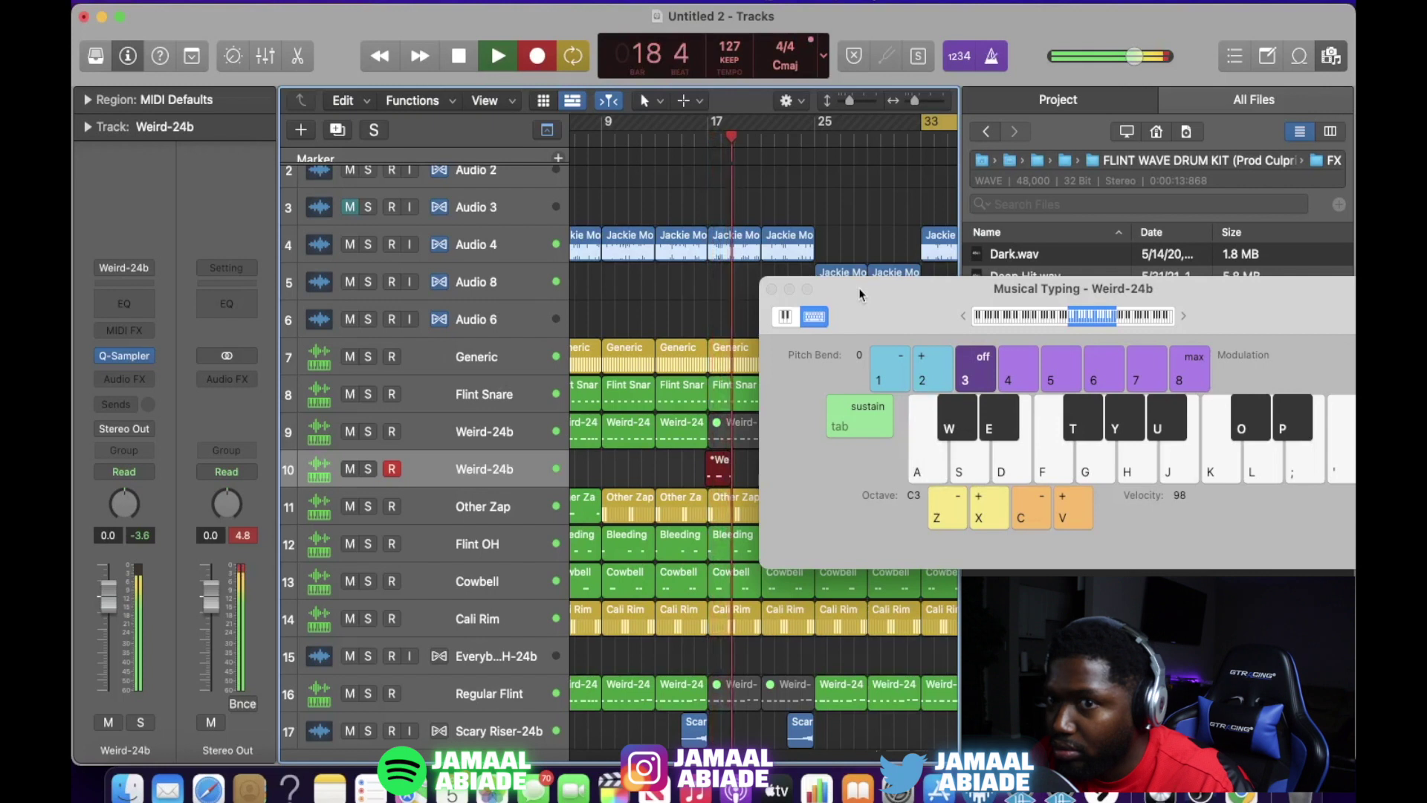
key(a)
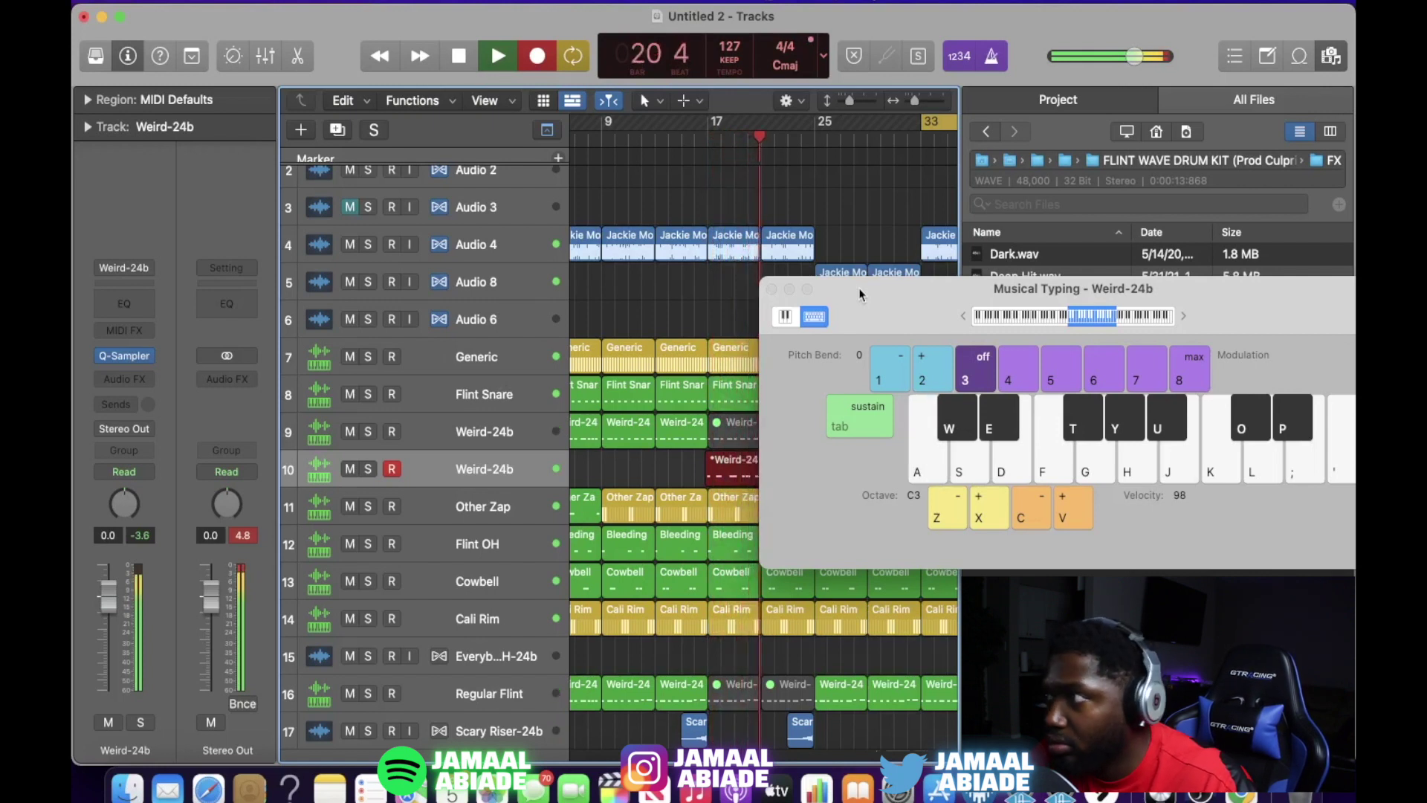
Step: Finish the Weird-24b recording and open the recorded notes for editing
key(a)
key(a)
key(a)
key(space)
key(super+k)
key(p)
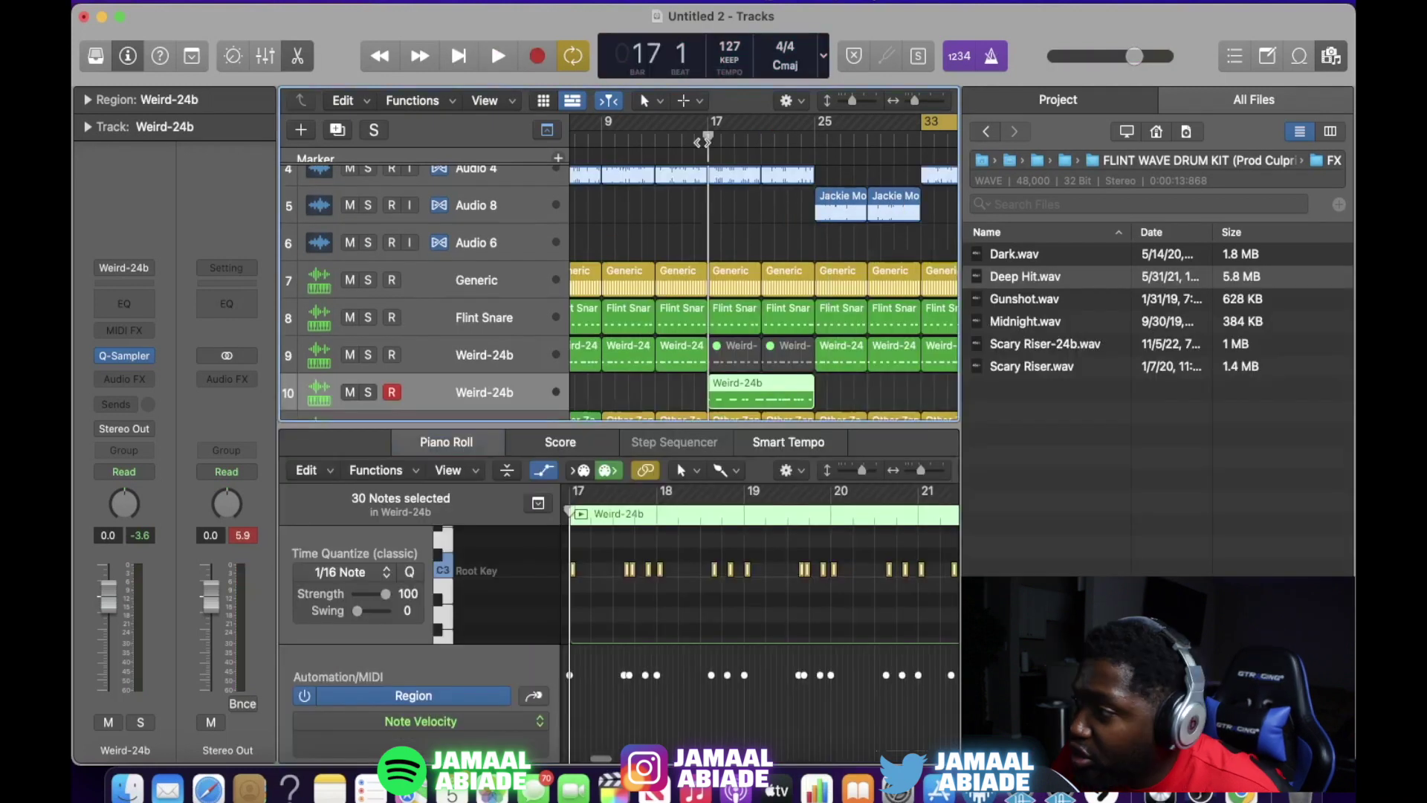
Step: Create a new Regular Flint track at row 11 and copy the Weird-24b region onto it
click(1331, 57)
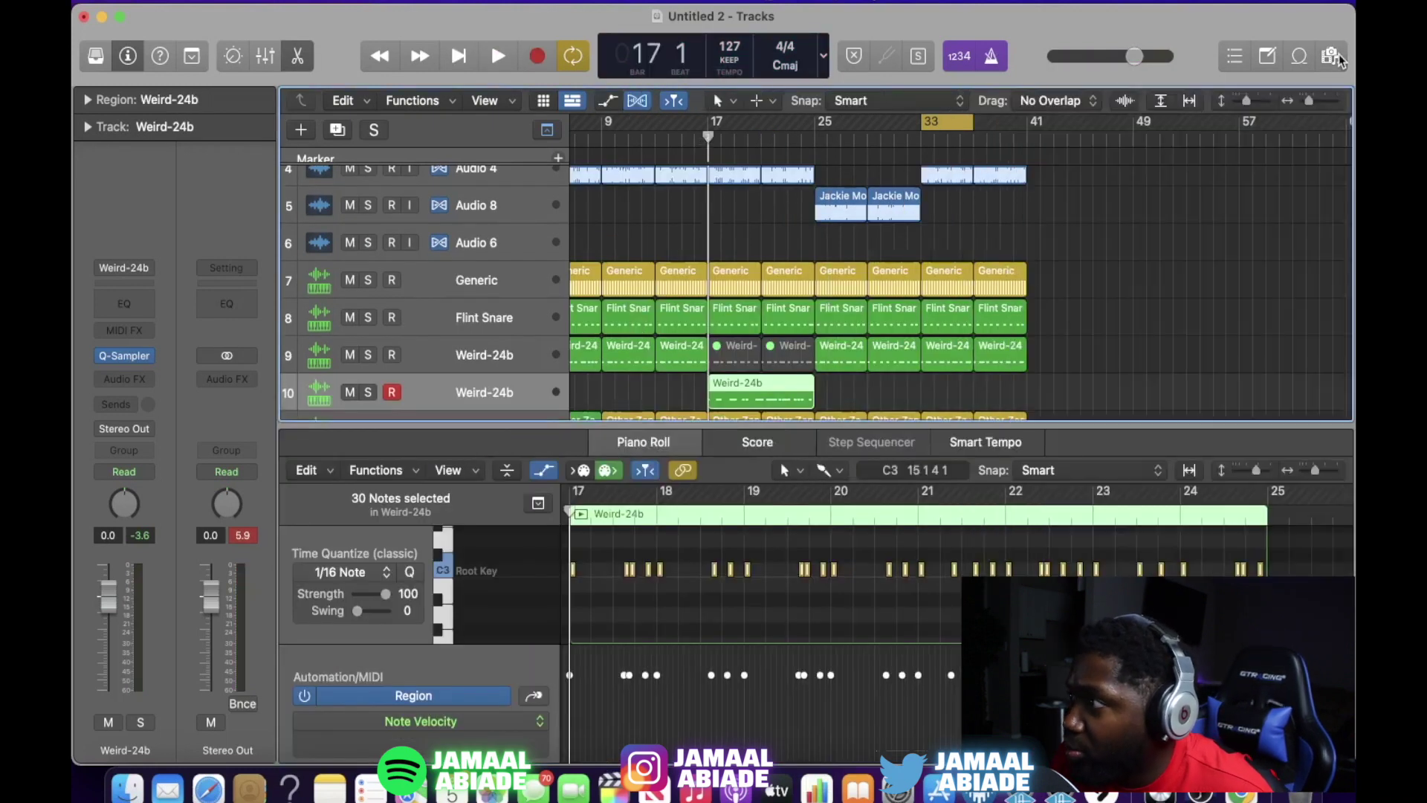
scroll(744, 297, down, 5)
click(457, 352)
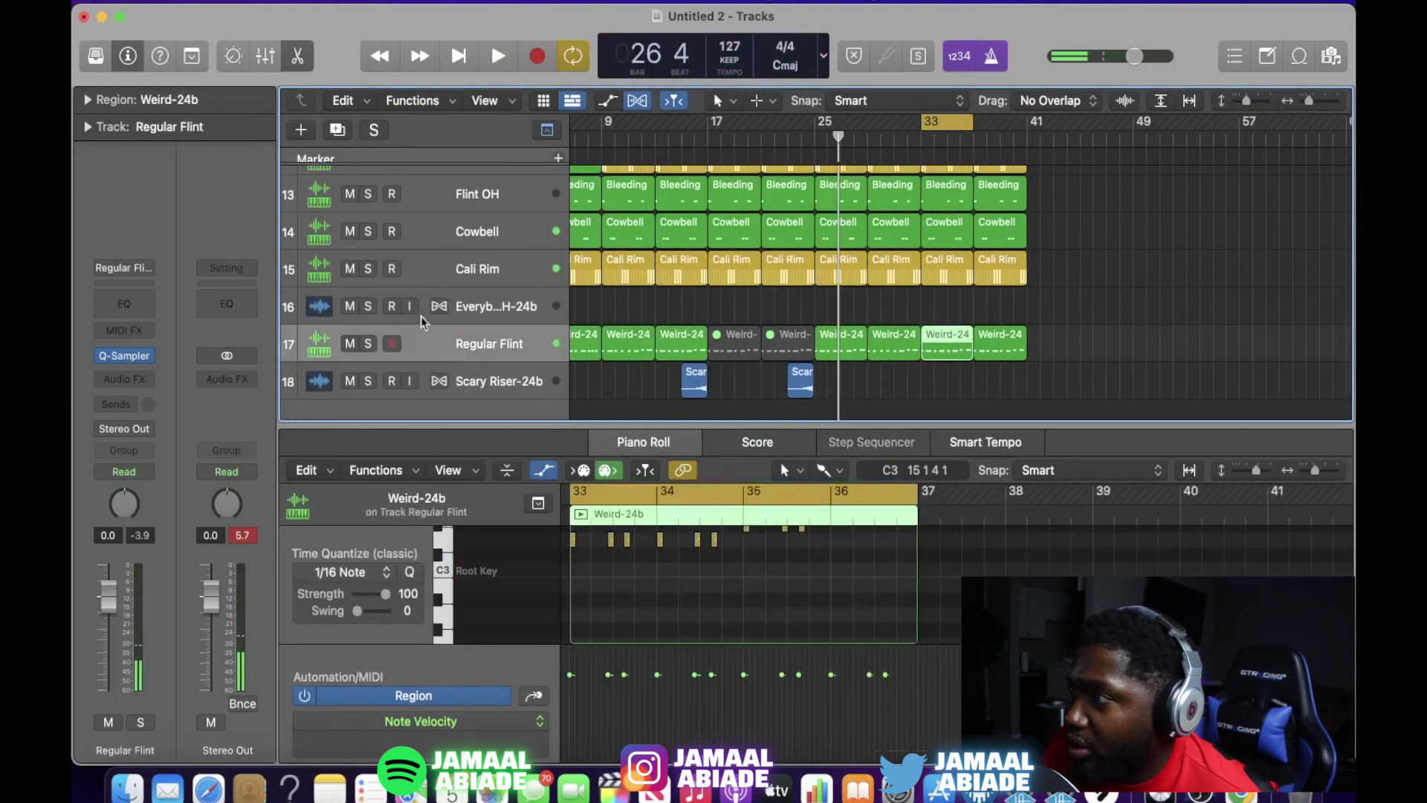
key(super+z)
scroll(336, 300, up, 5)
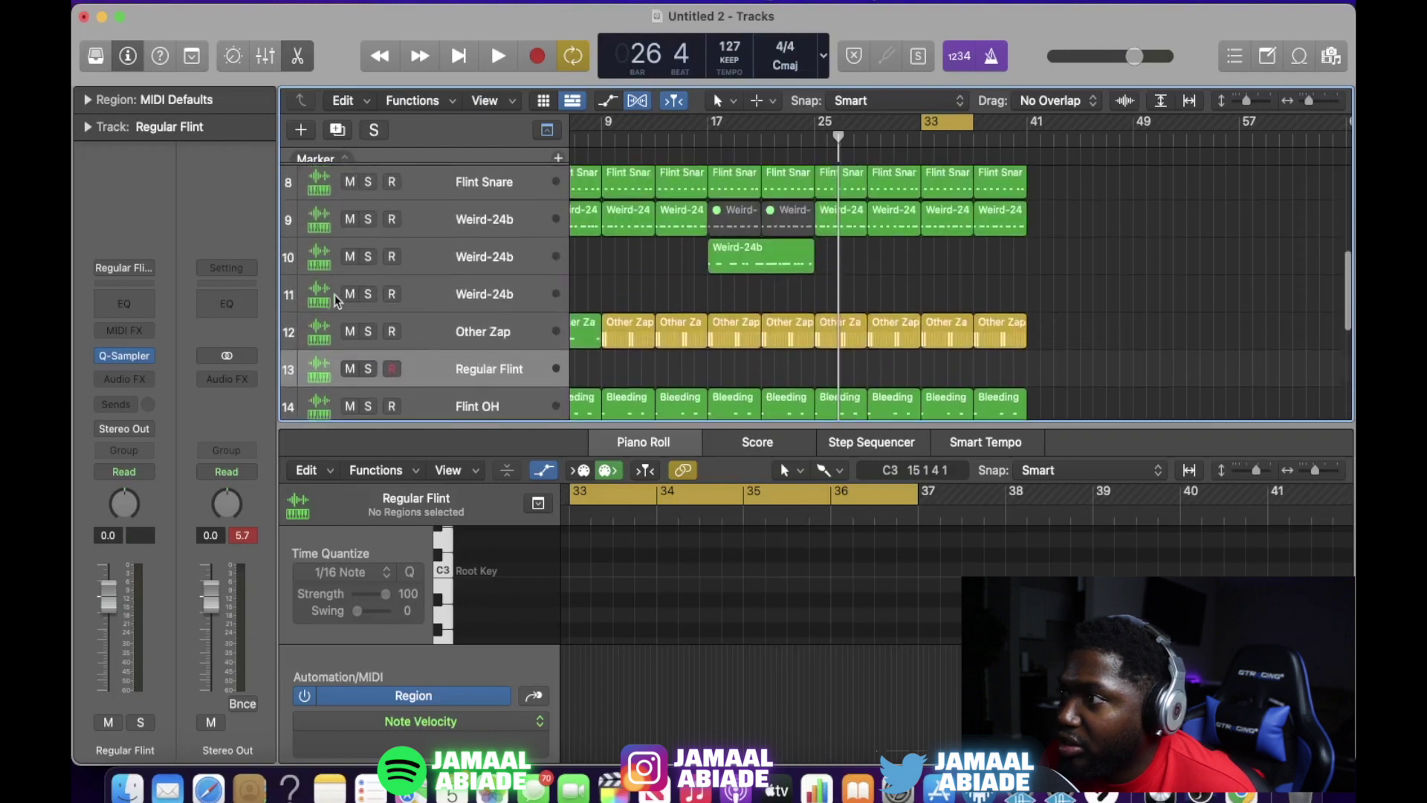
drag(321, 374, 330, 296)
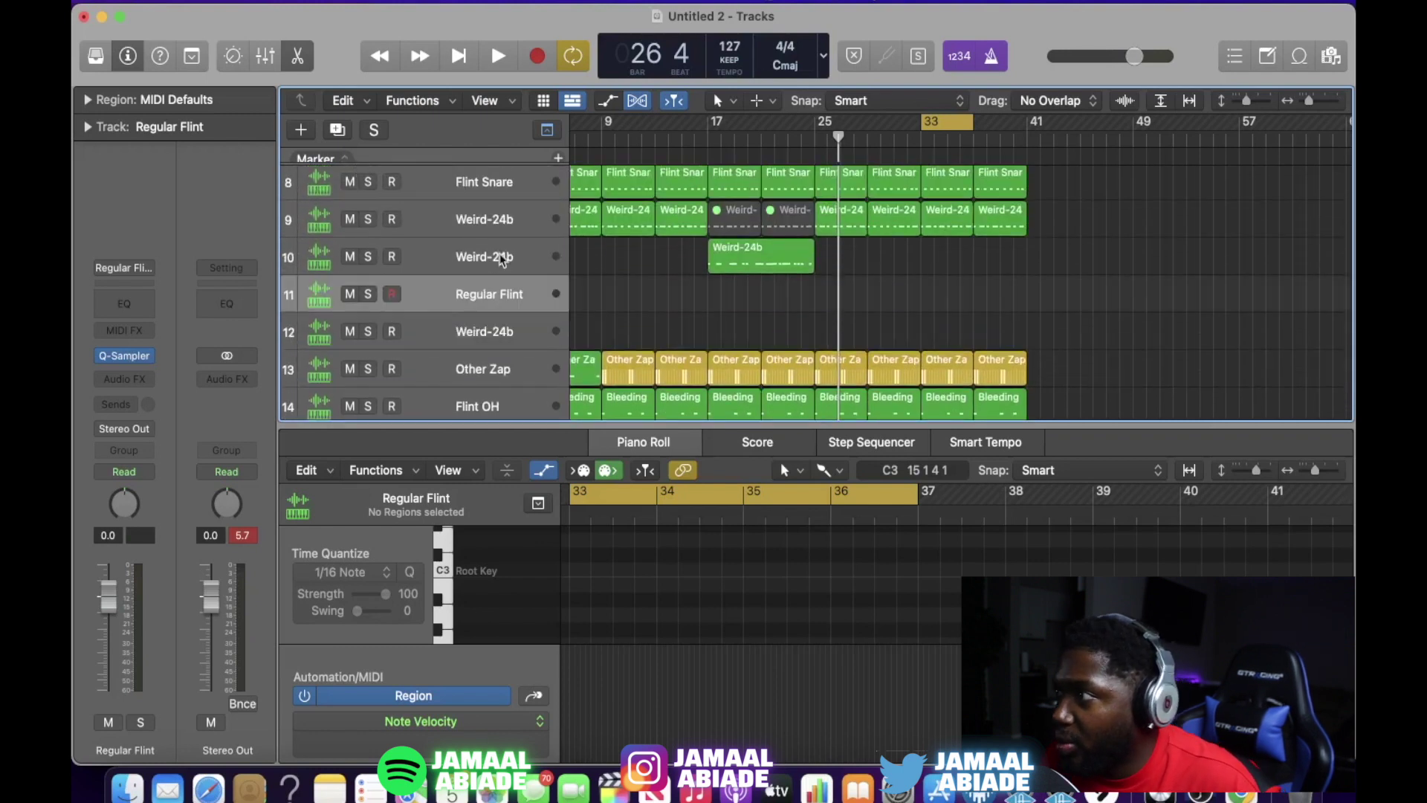
click(734, 267)
drag(734, 269, 735, 305)
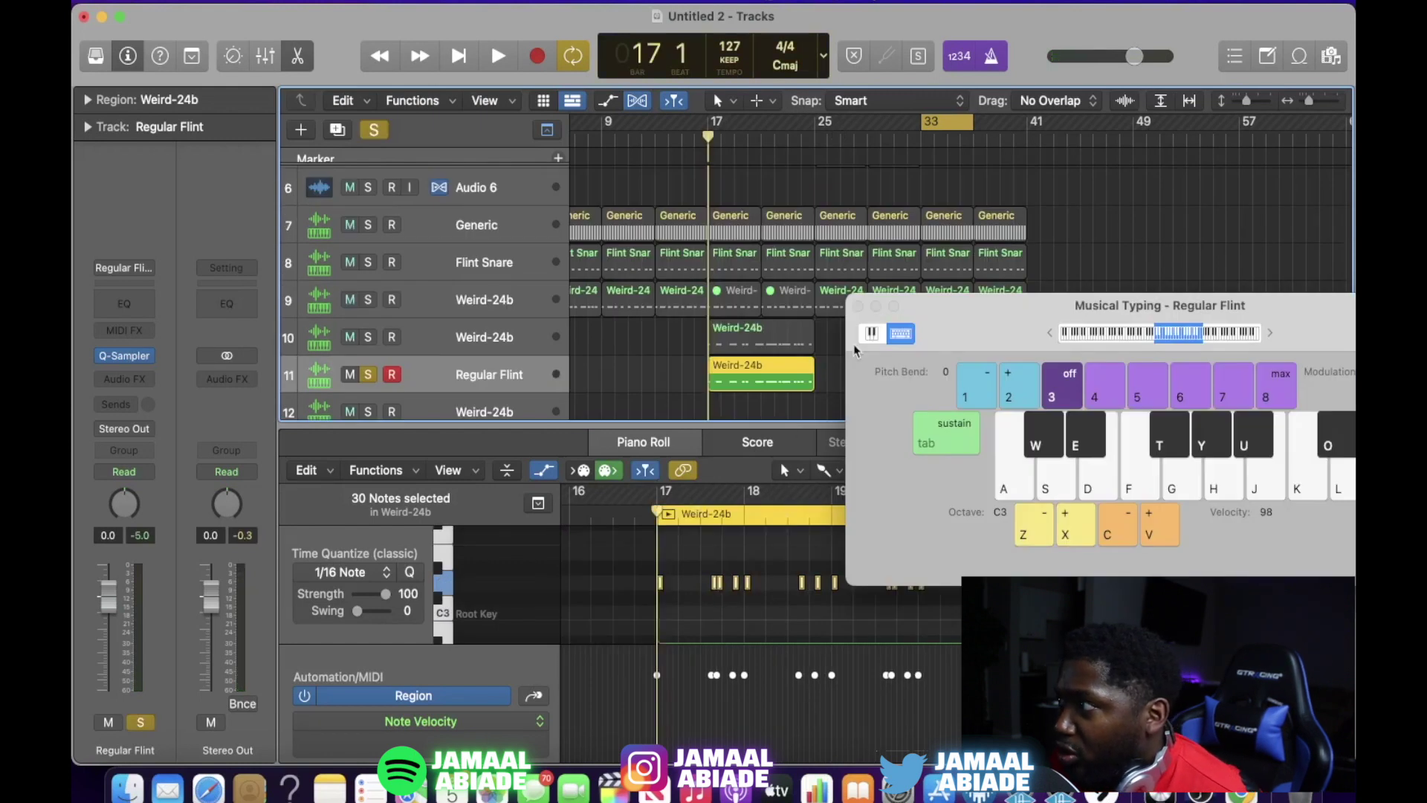
Step: Close Musical Typing and audition the soloed Regular Flint pattern
click(857, 307)
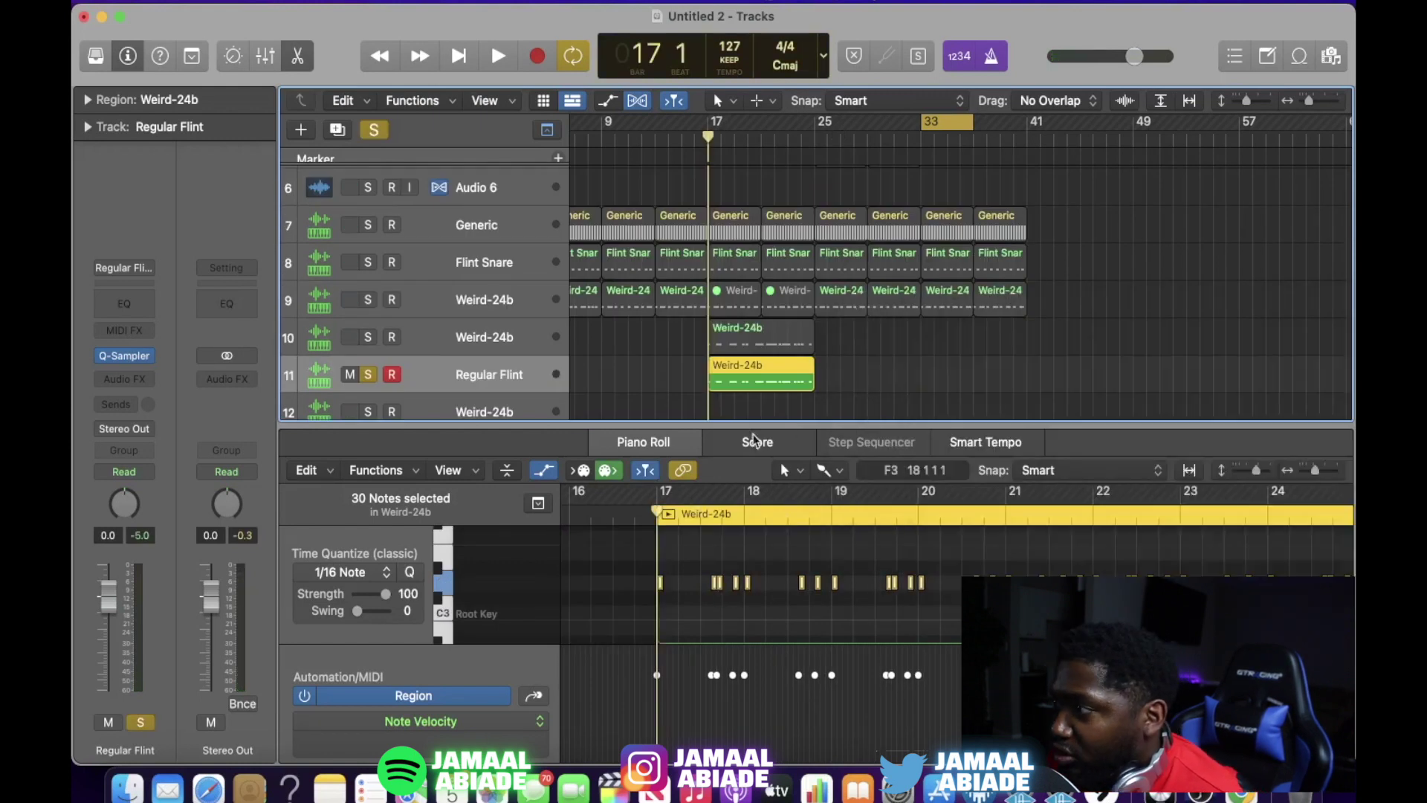
key(space)
key(space)
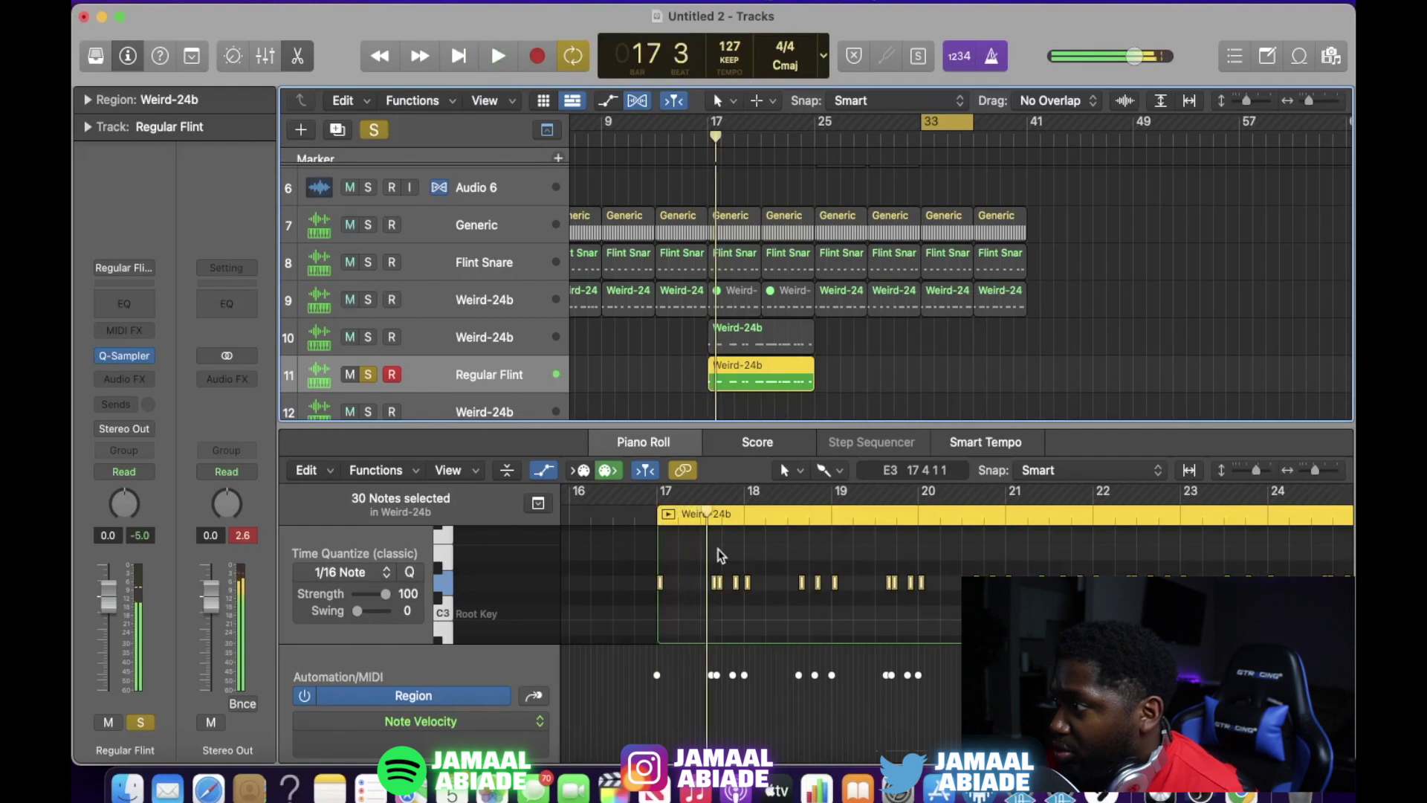
click(715, 587)
Step: Raise one early Regular Flint note three semitones to F3 and replay from bar 17
click(715, 585)
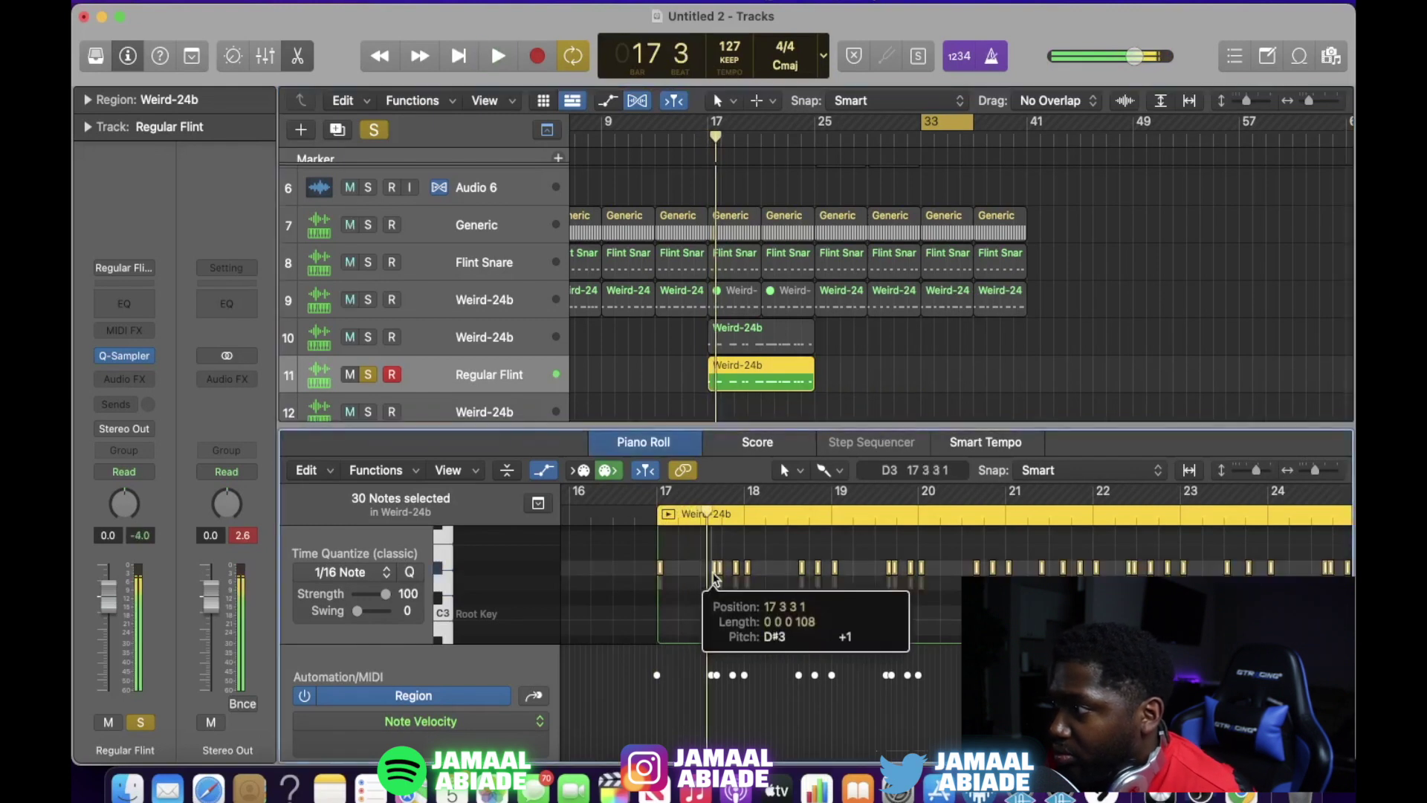
drag(715, 587, 715, 548)
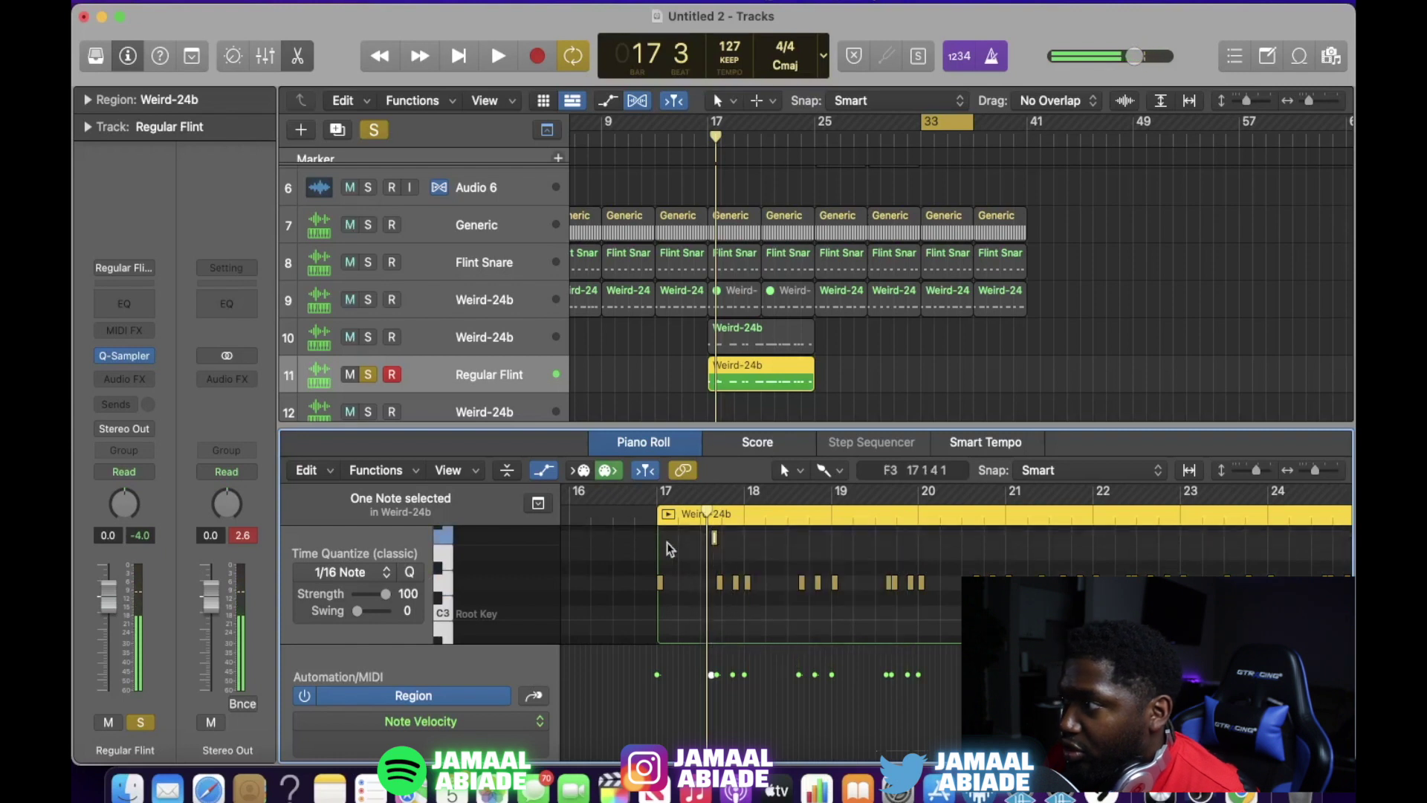
click(709, 136)
key(space)
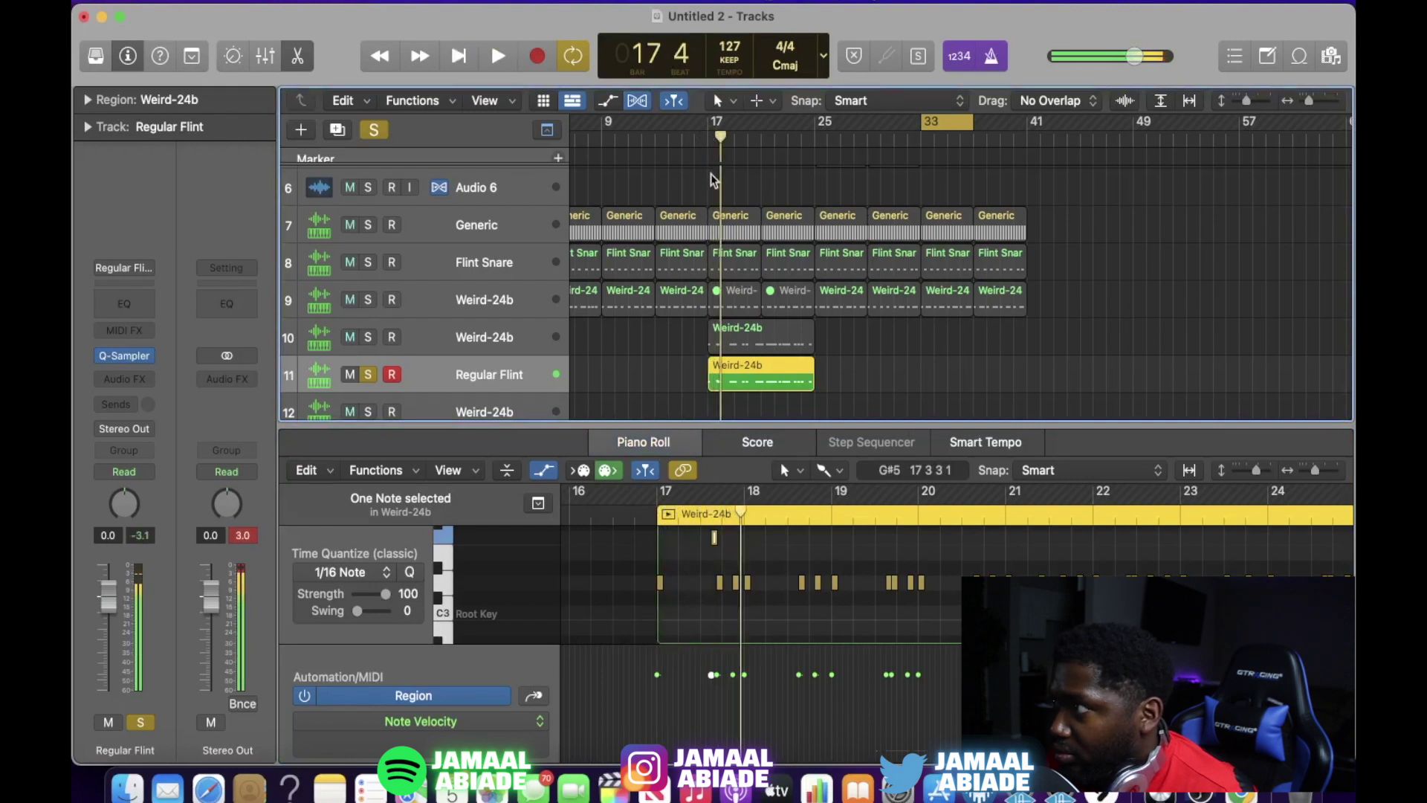
click(708, 138)
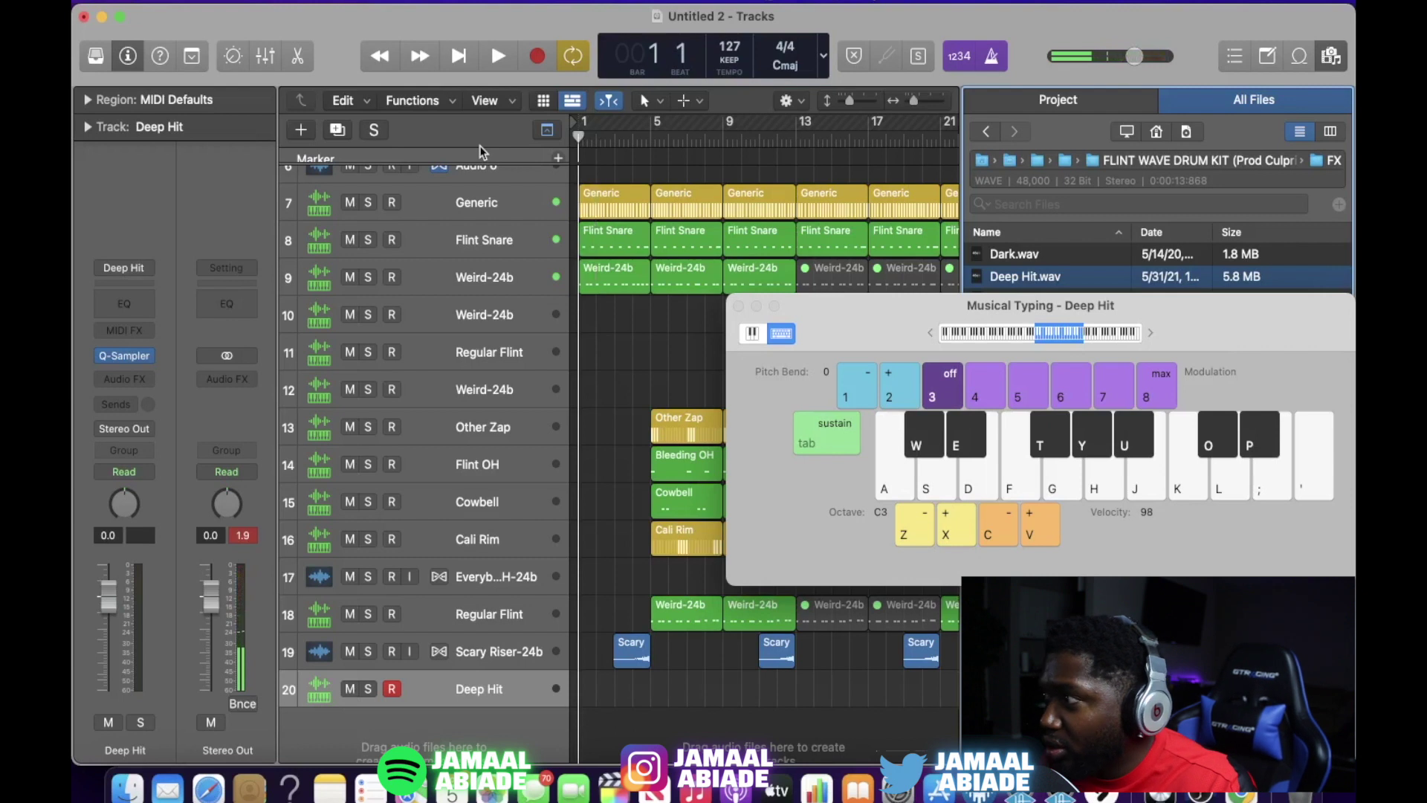
Step: Record C3 Deep Hit notes on track 20 using Musical Typing's A key
key(super+k)
key(super+k)
key(a)
key(a)
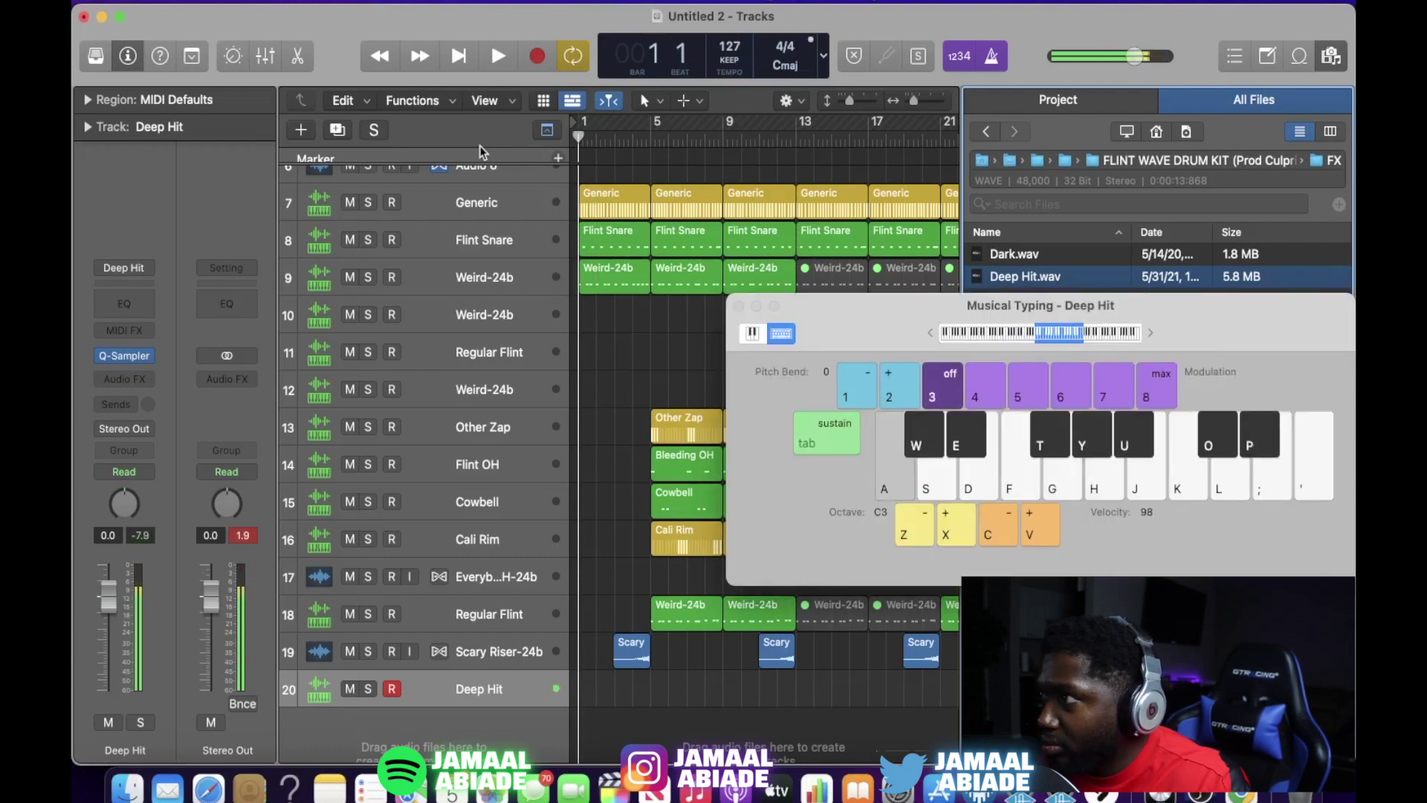
key(a)
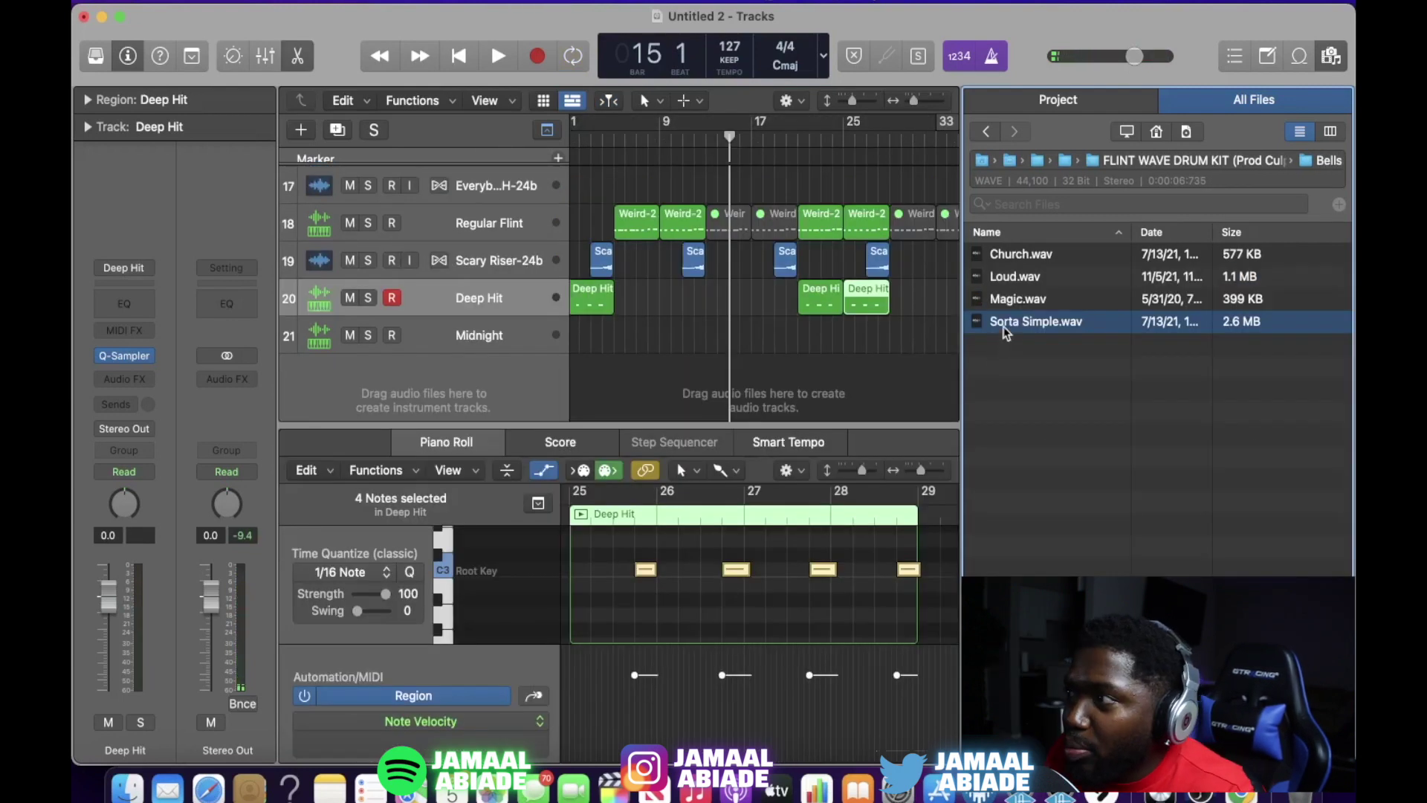
Step: Drag the Sorta Simple bell sample into the track list as a new Church sampler track
drag(1005, 333, 416, 266)
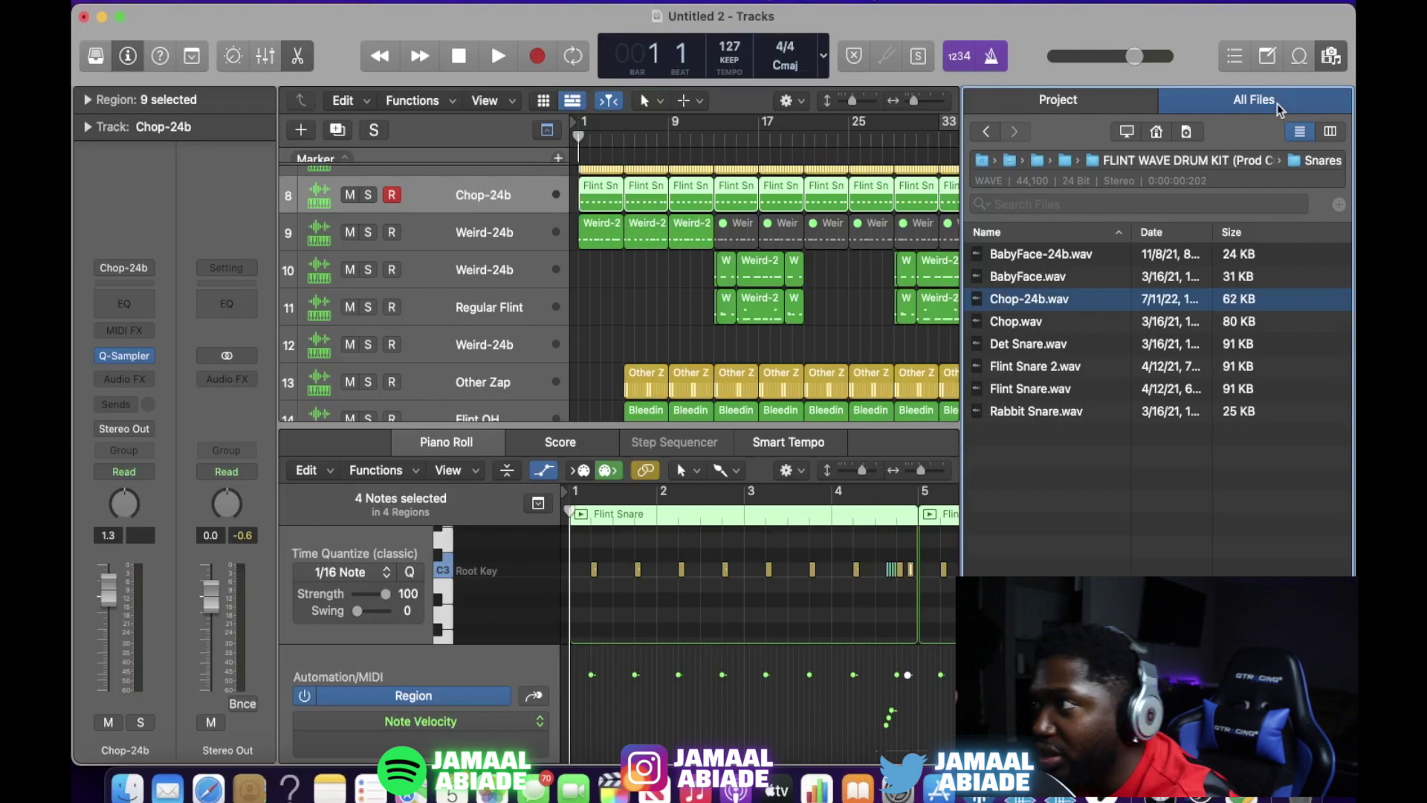
Step: Hide the Piano Roll and file browser to widen the arrangement view
key(e)
click(1331, 59)
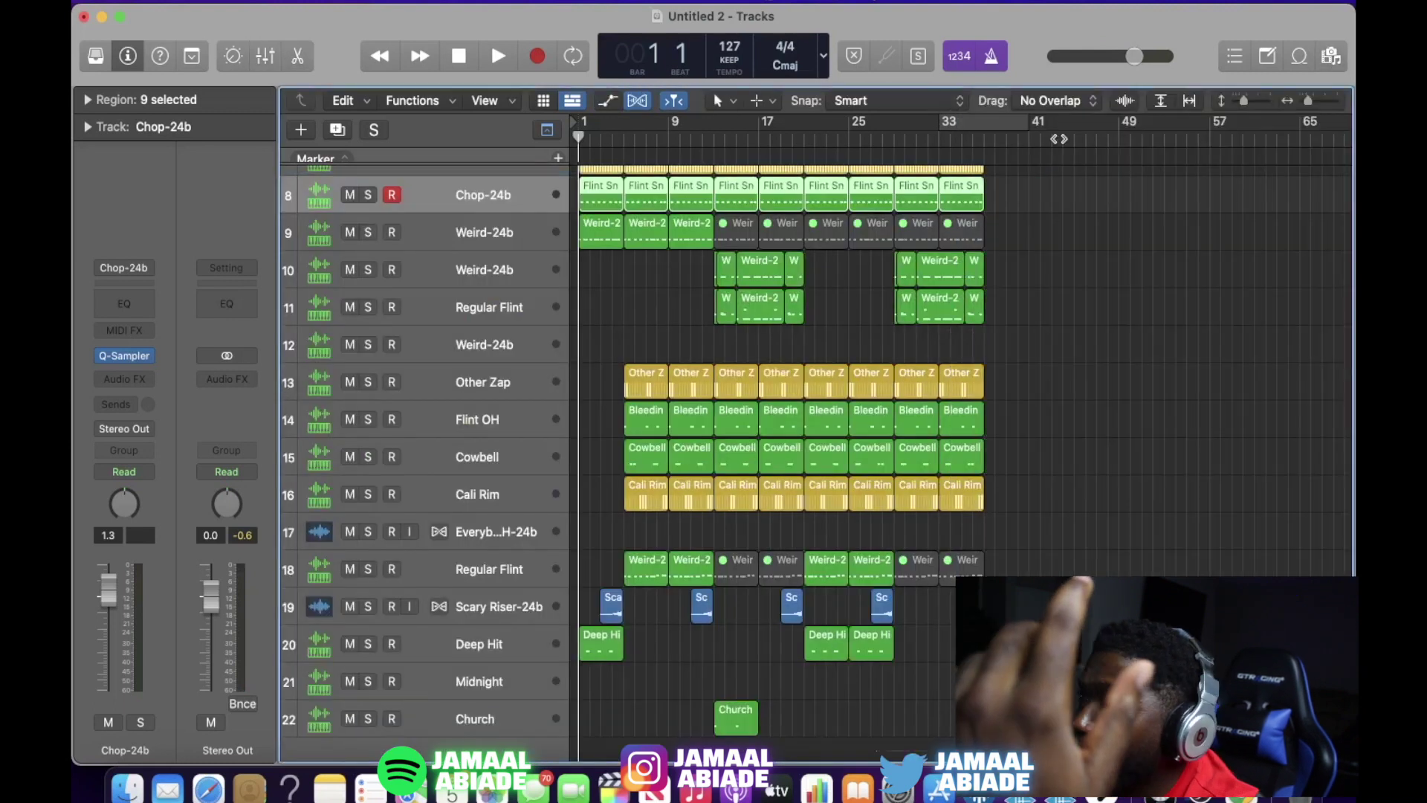
scroll(787, 371, up, 5)
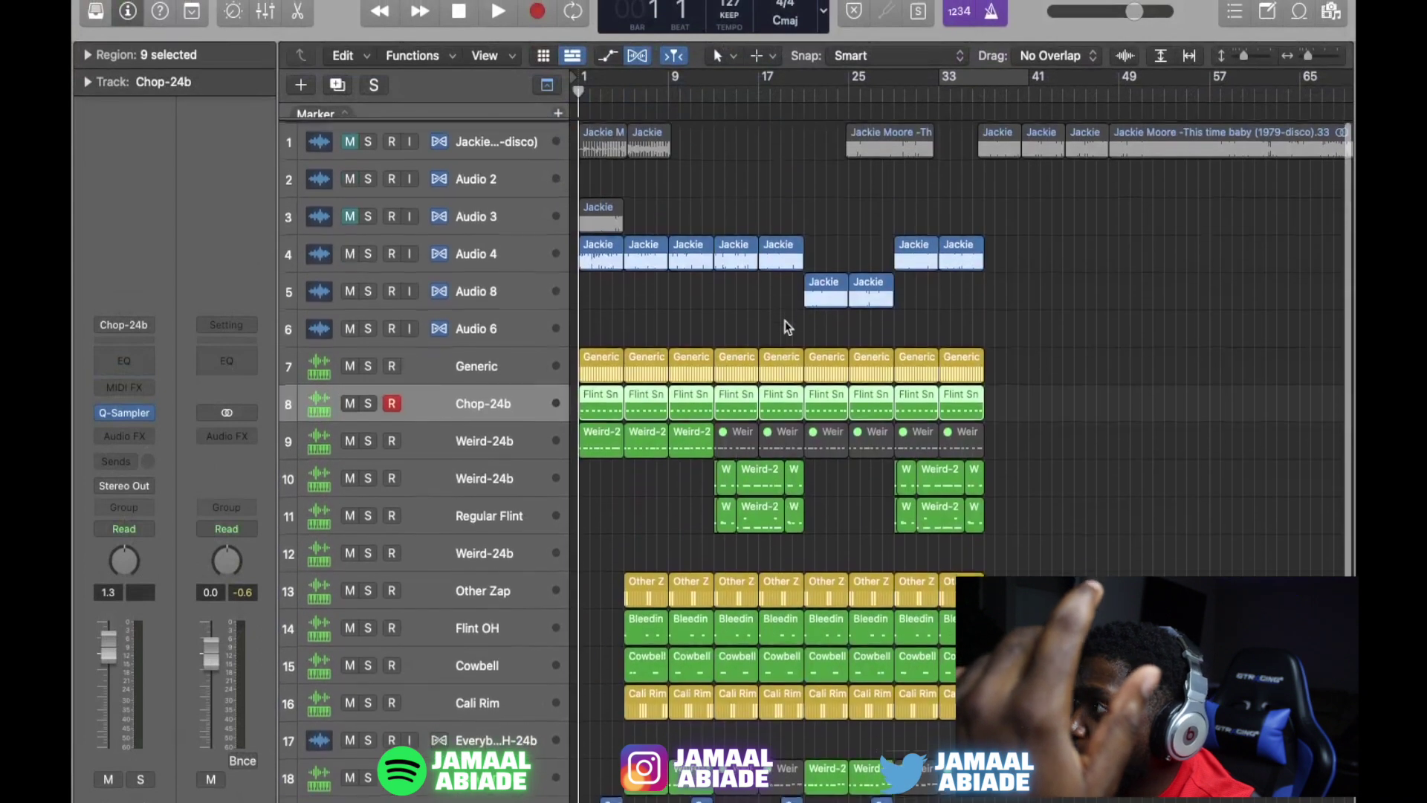
scroll(788, 327, down, 3)
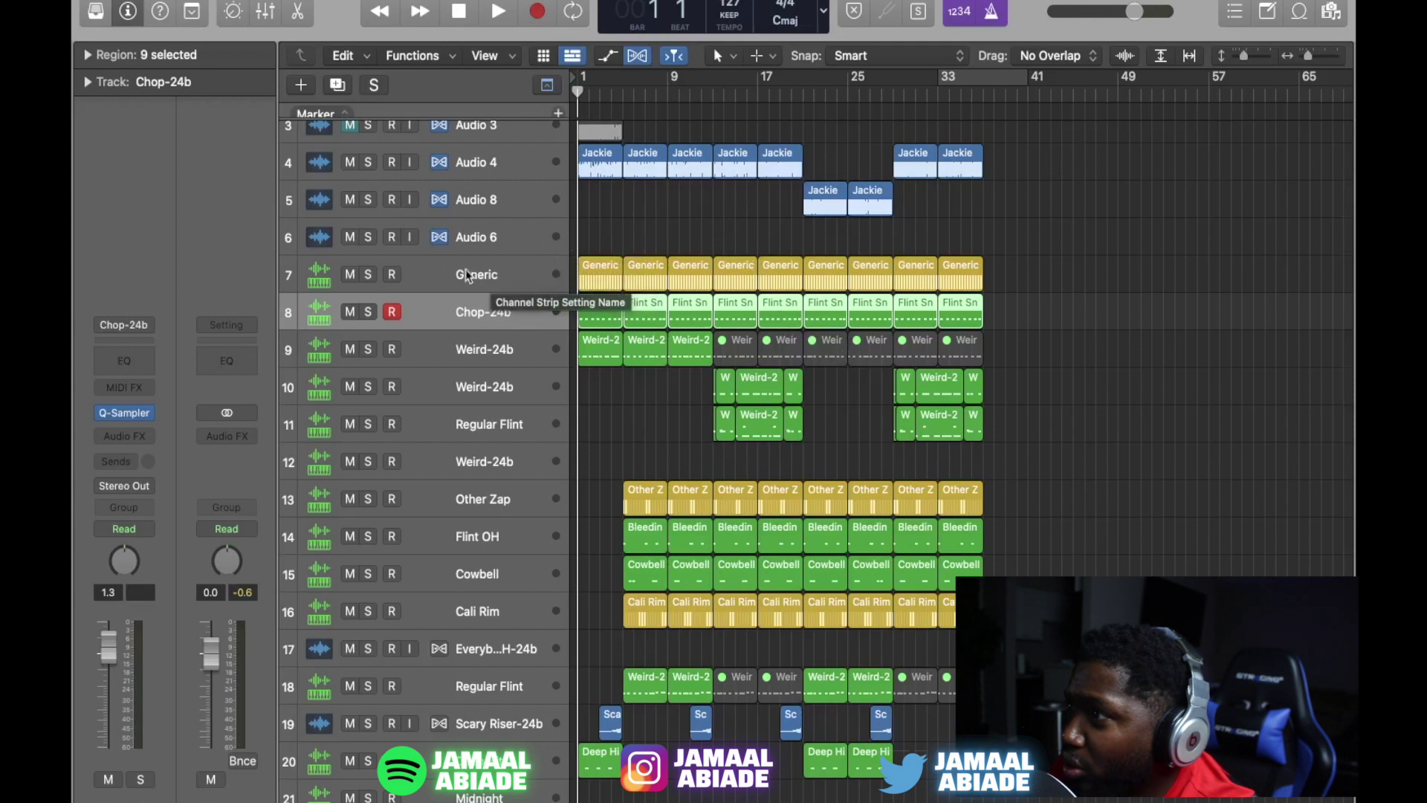
Step: Audition the Generic and Chop-24b tracks in solo, then unsolo them
click(369, 275)
key(space)
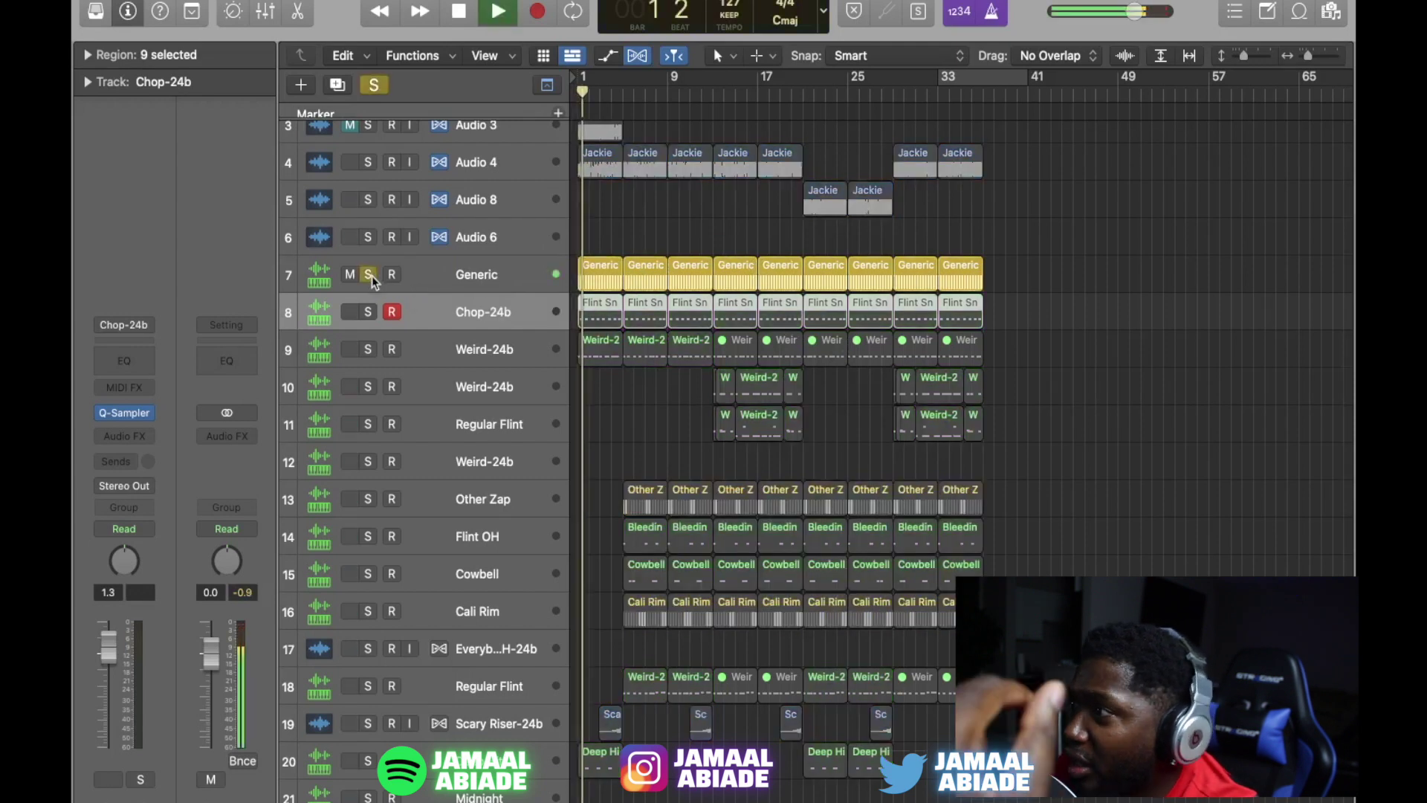
click(369, 311)
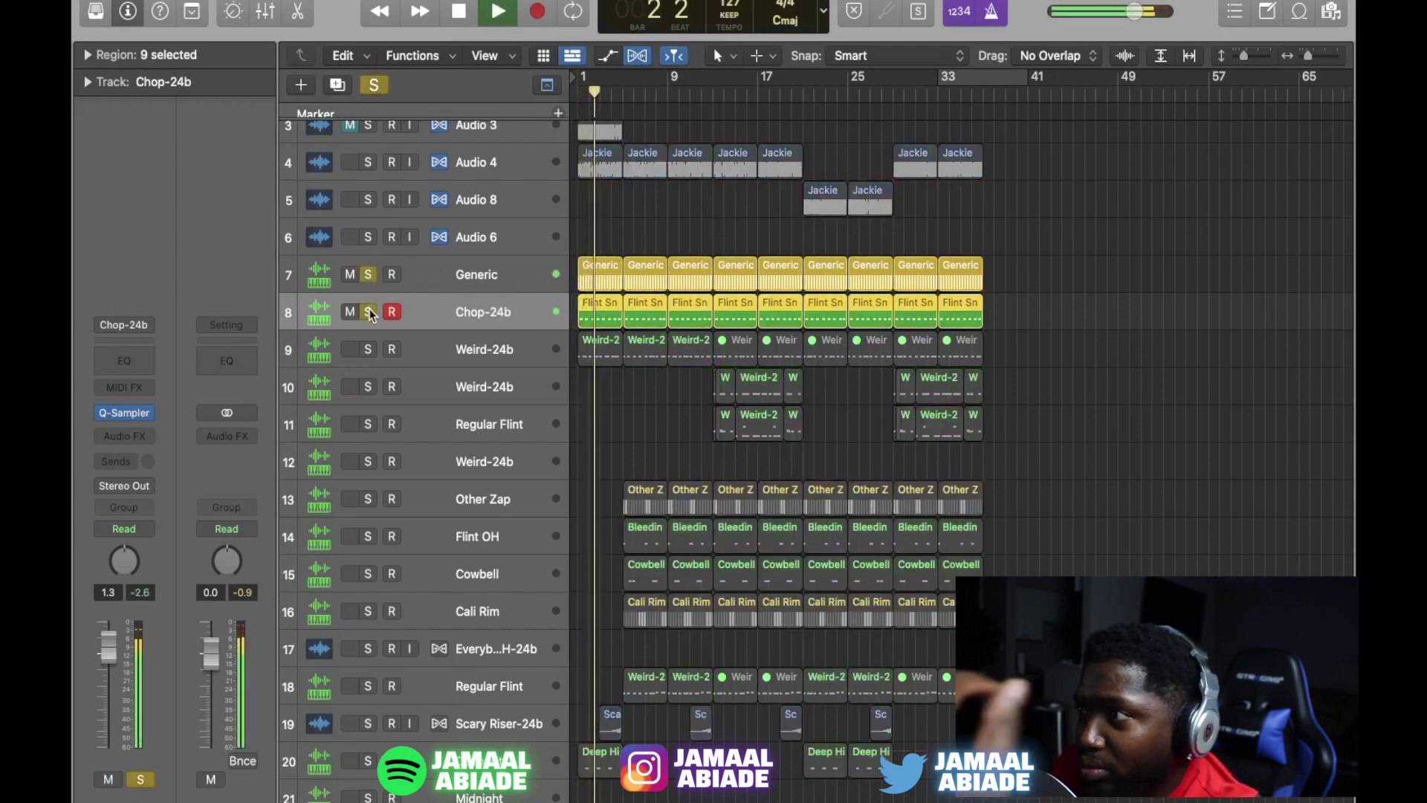
key(space)
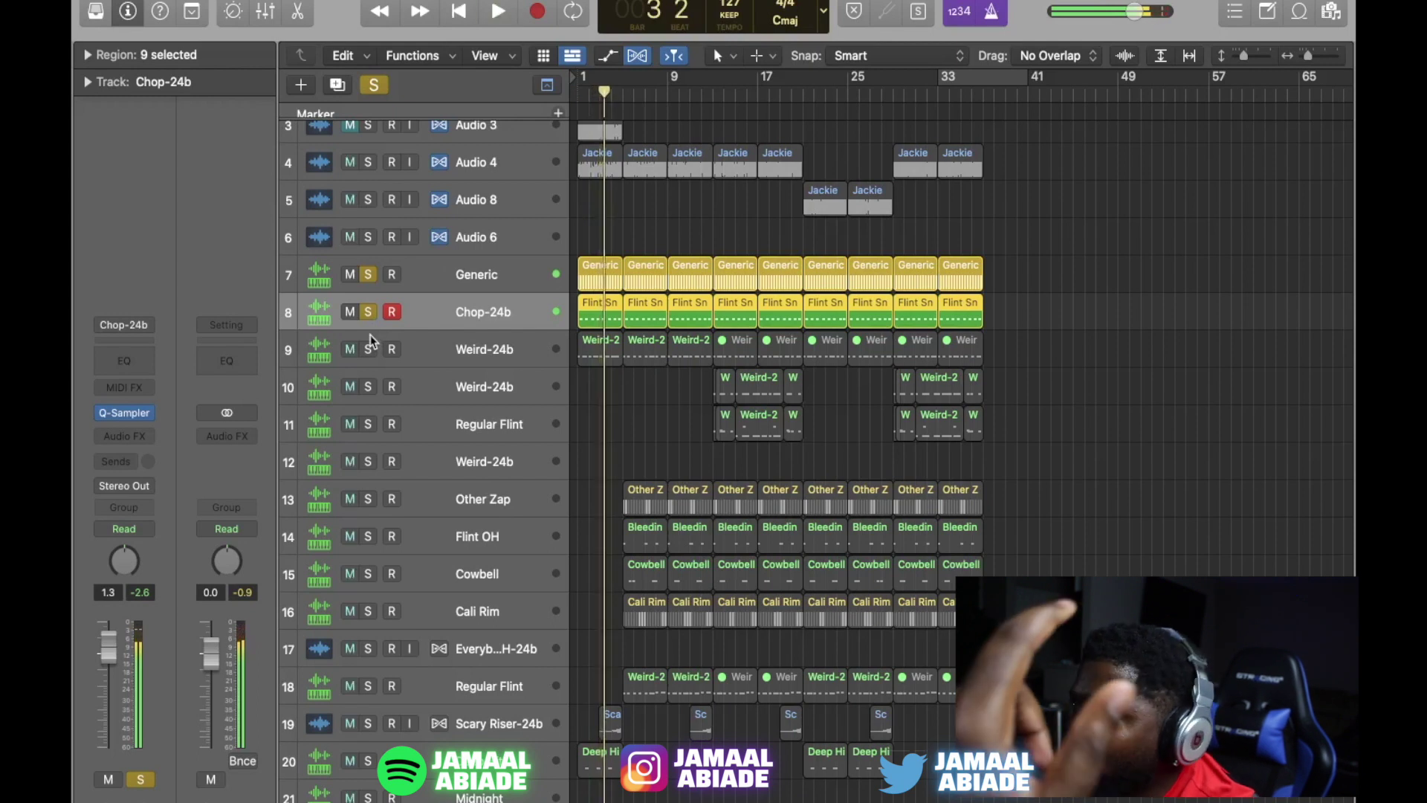
click(369, 274)
click(368, 312)
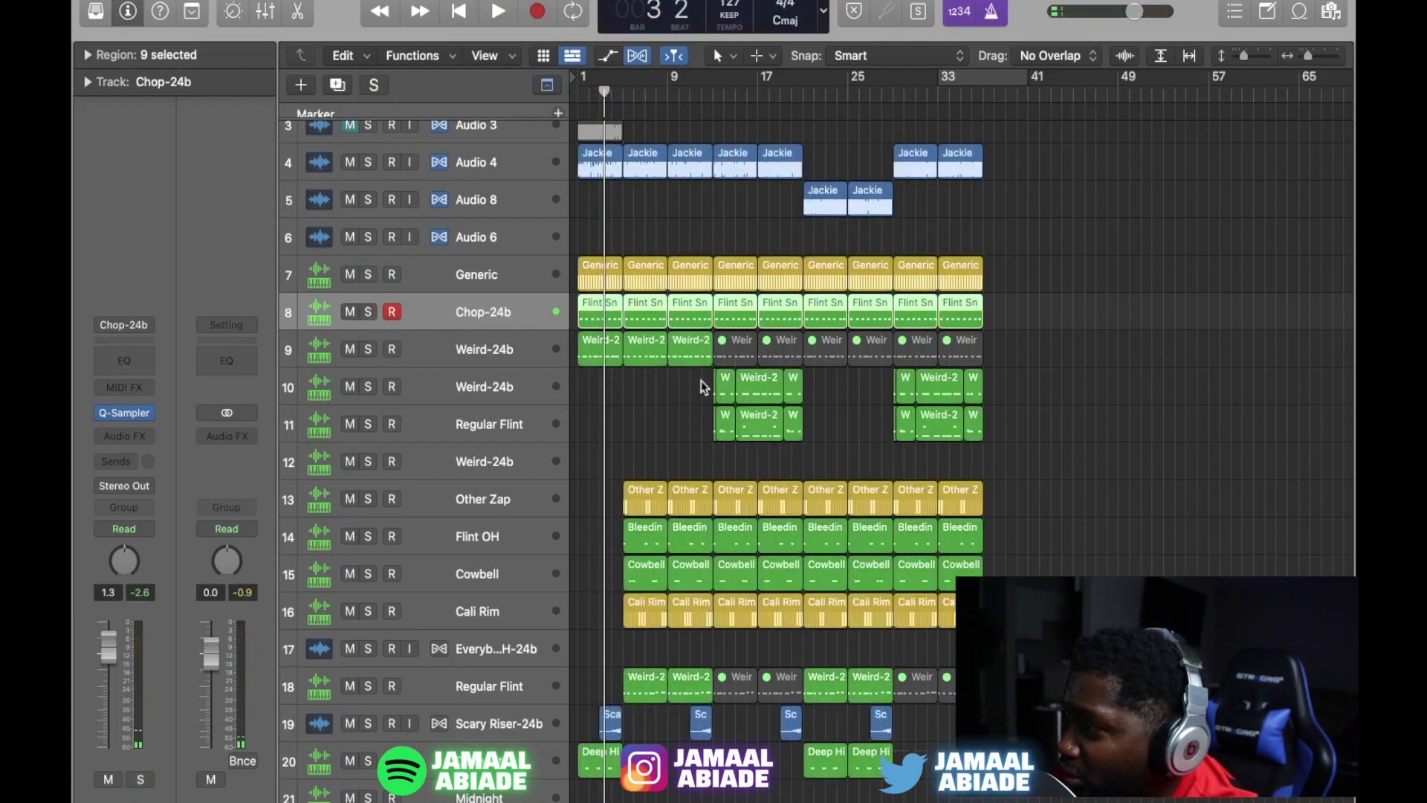
Step: Audition the Flint OH track in solo, then clear all solos
key(s)
key(space)
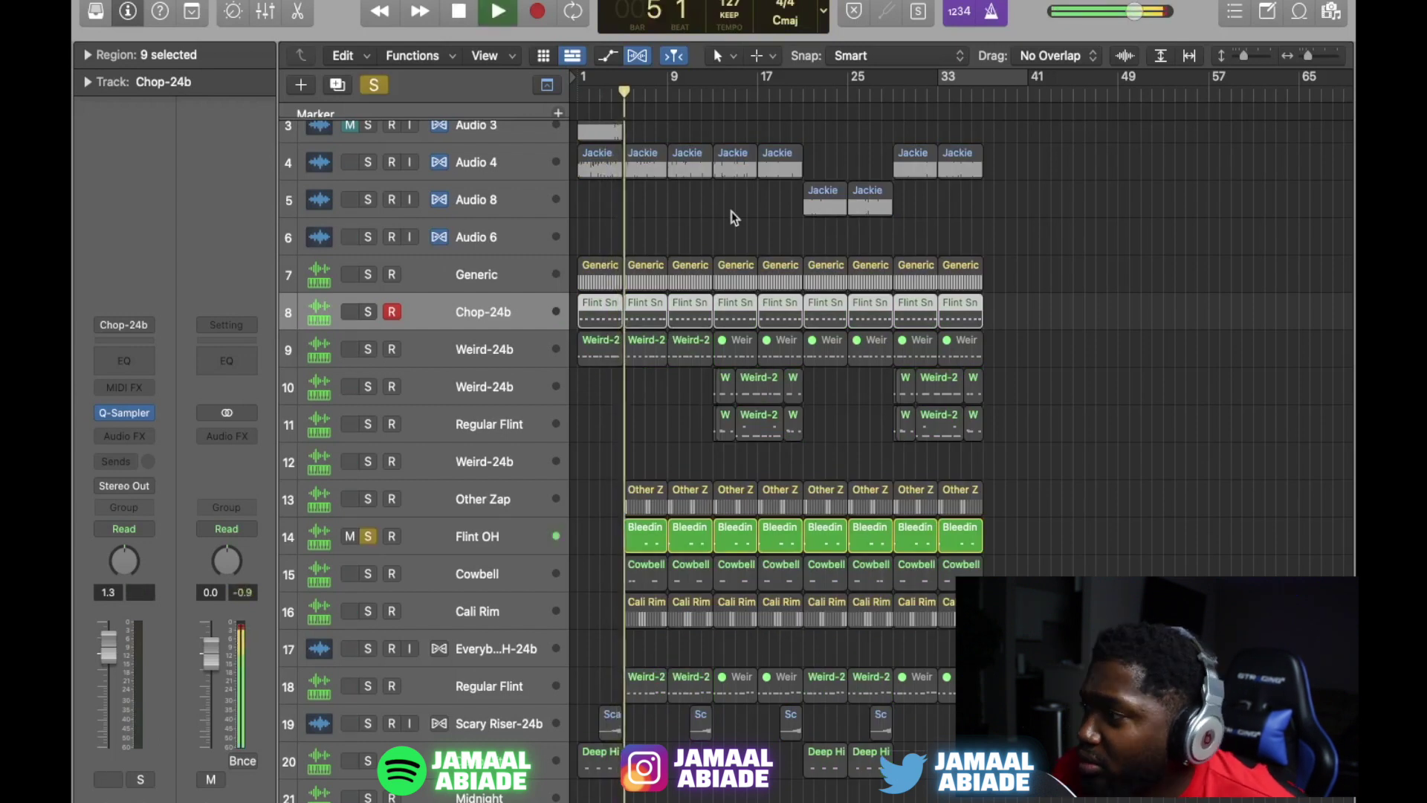
key(space)
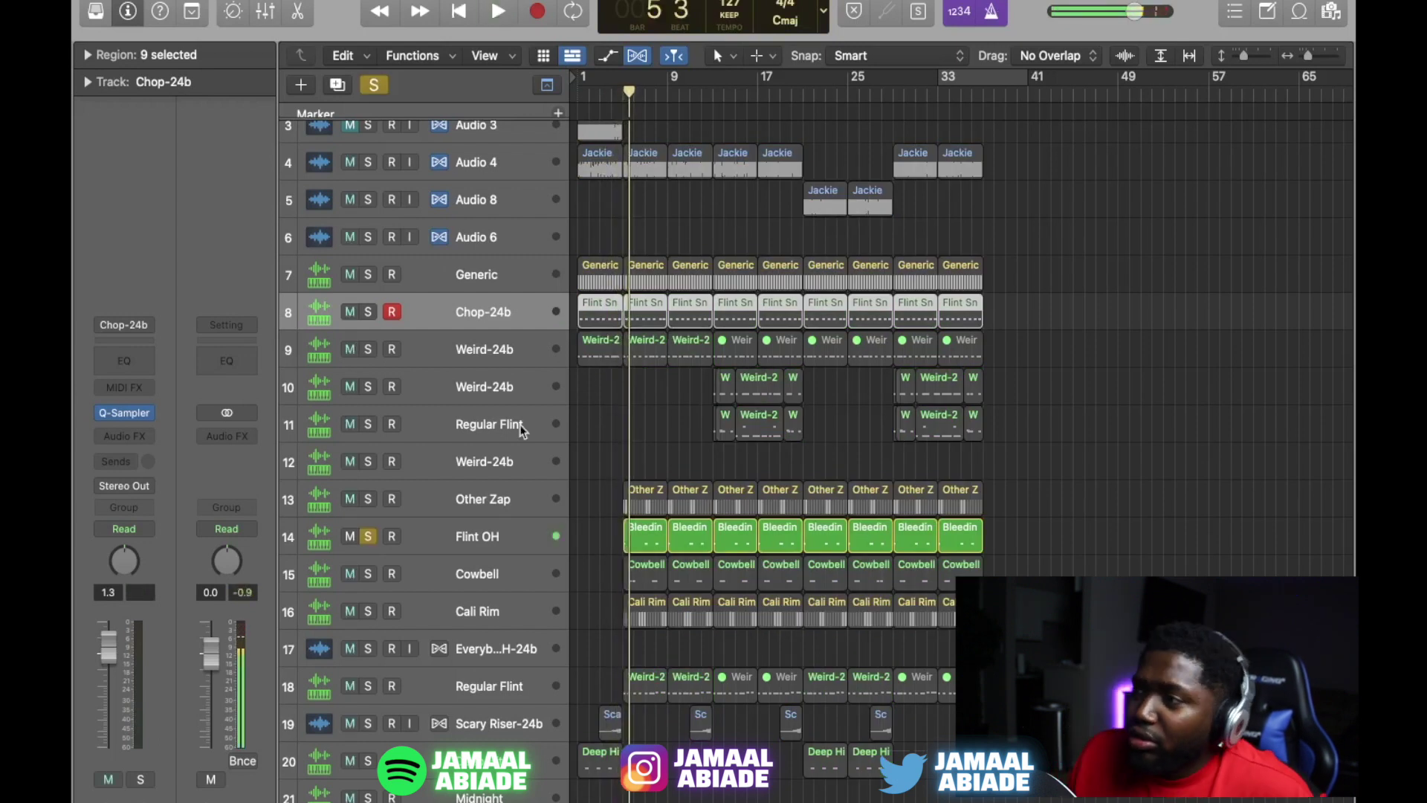
click(374, 86)
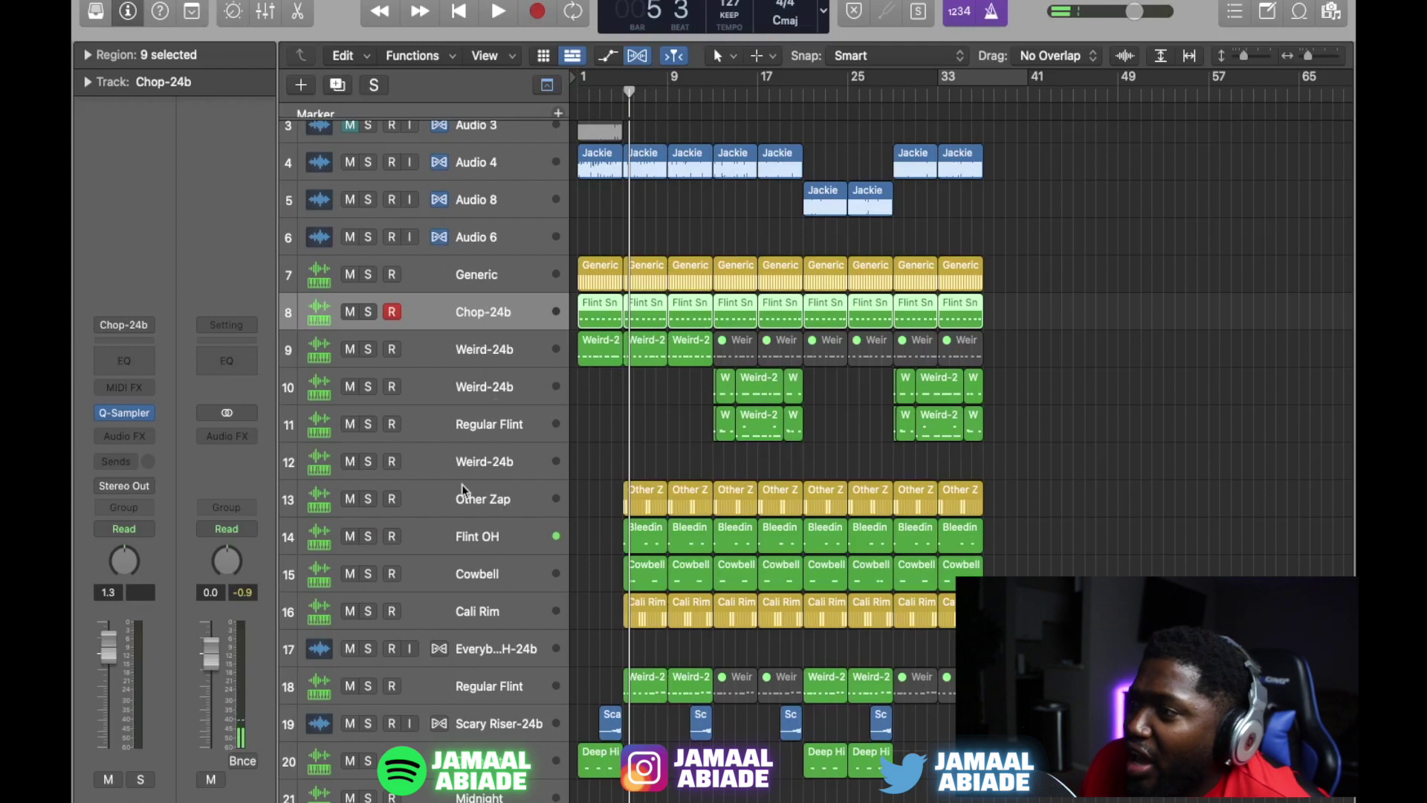
Step: Audition Other Zap, Cali Rim, Cowbell and Scary Riser together in solo
click(370, 504)
key(space)
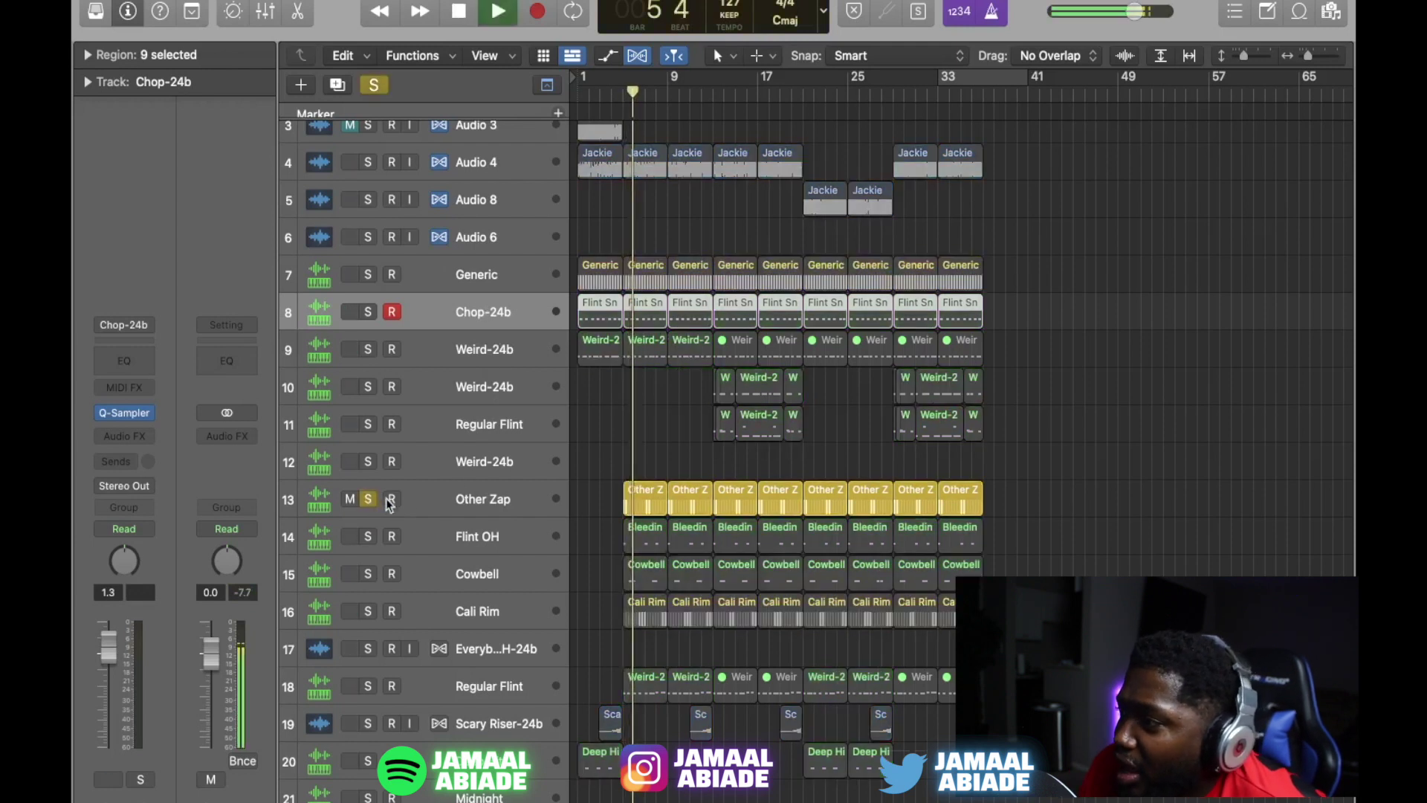
click(368, 611)
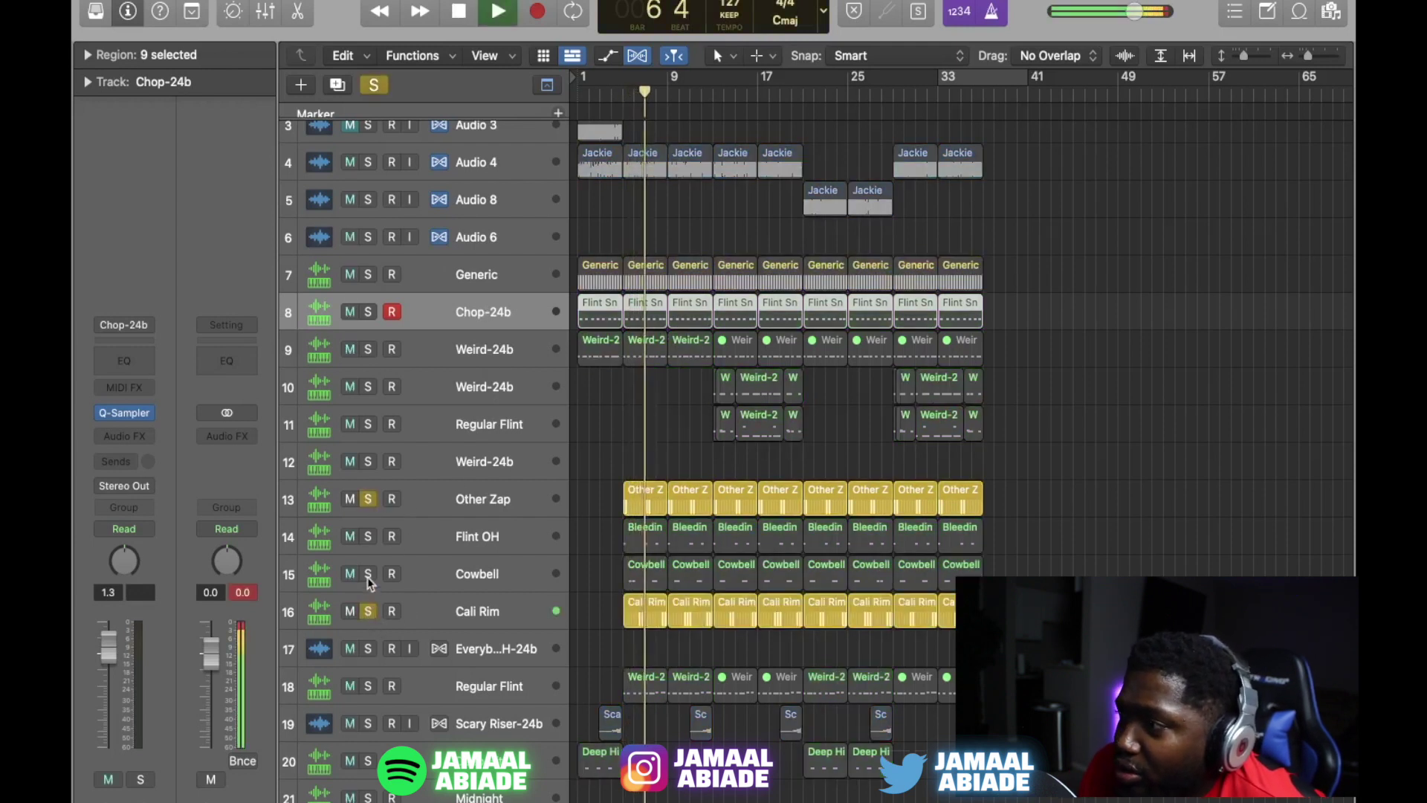
click(367, 574)
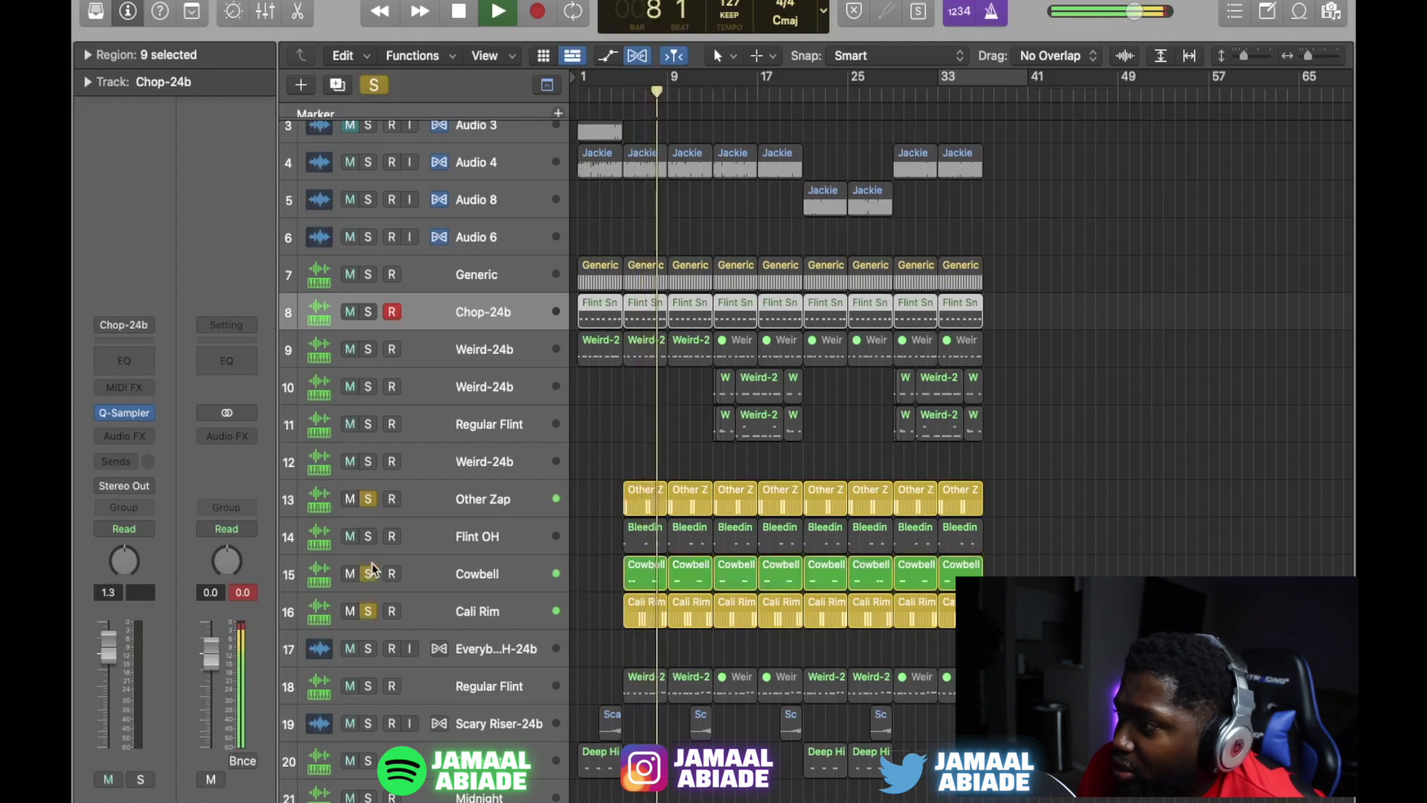
click(370, 723)
scroll(370, 723, down, 3)
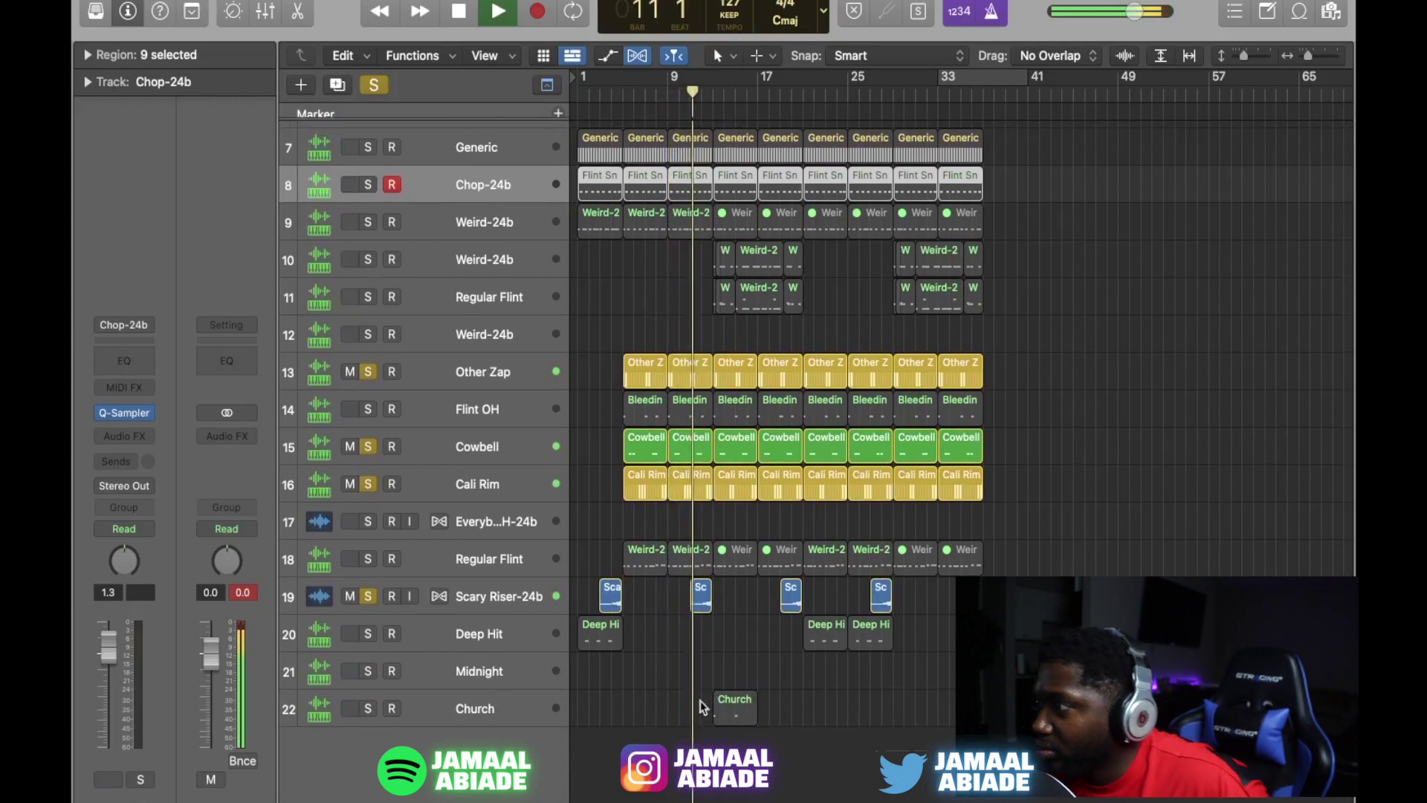
key(space)
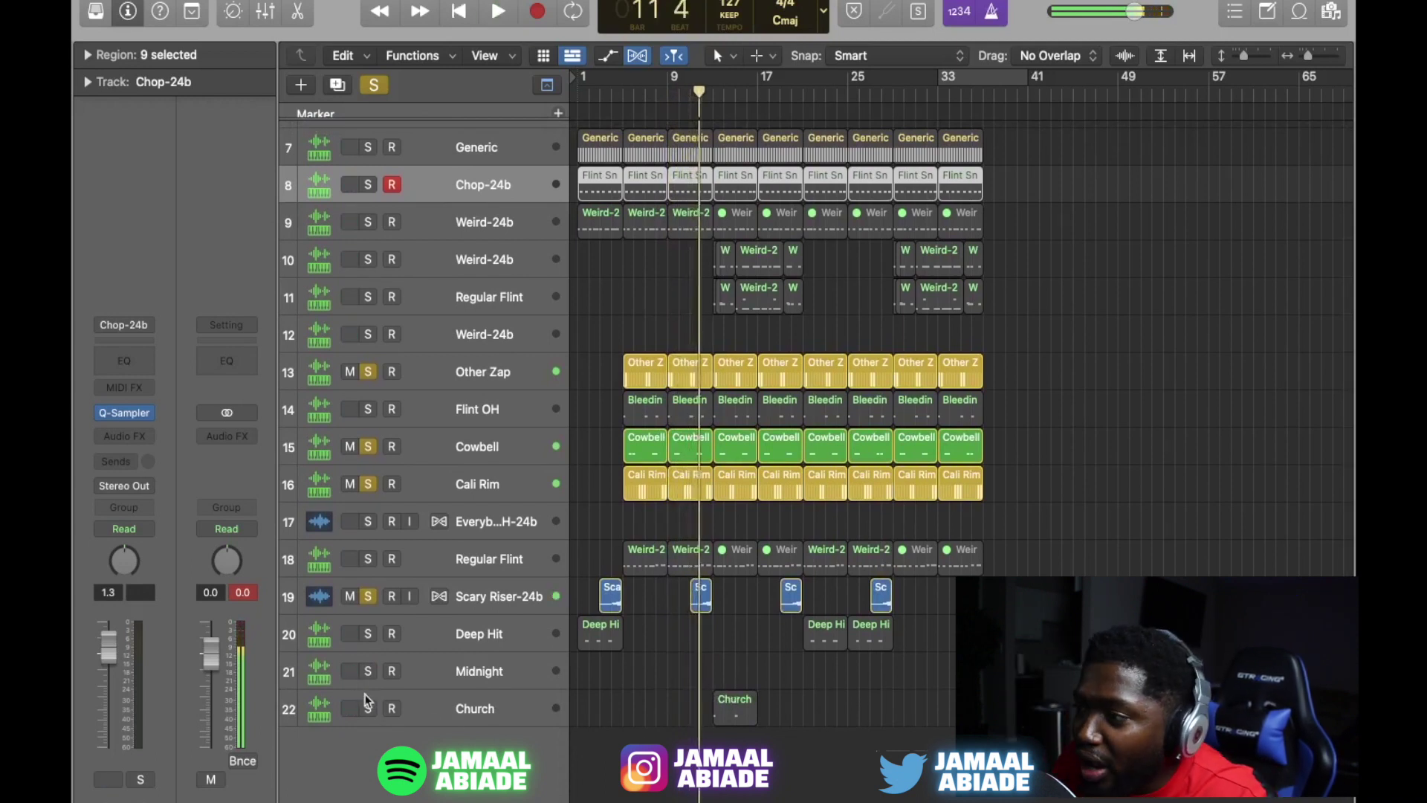
Step: Copy the Church bell region to a later bar, then turn off all solos
click(365, 702)
click(368, 707)
key(space)
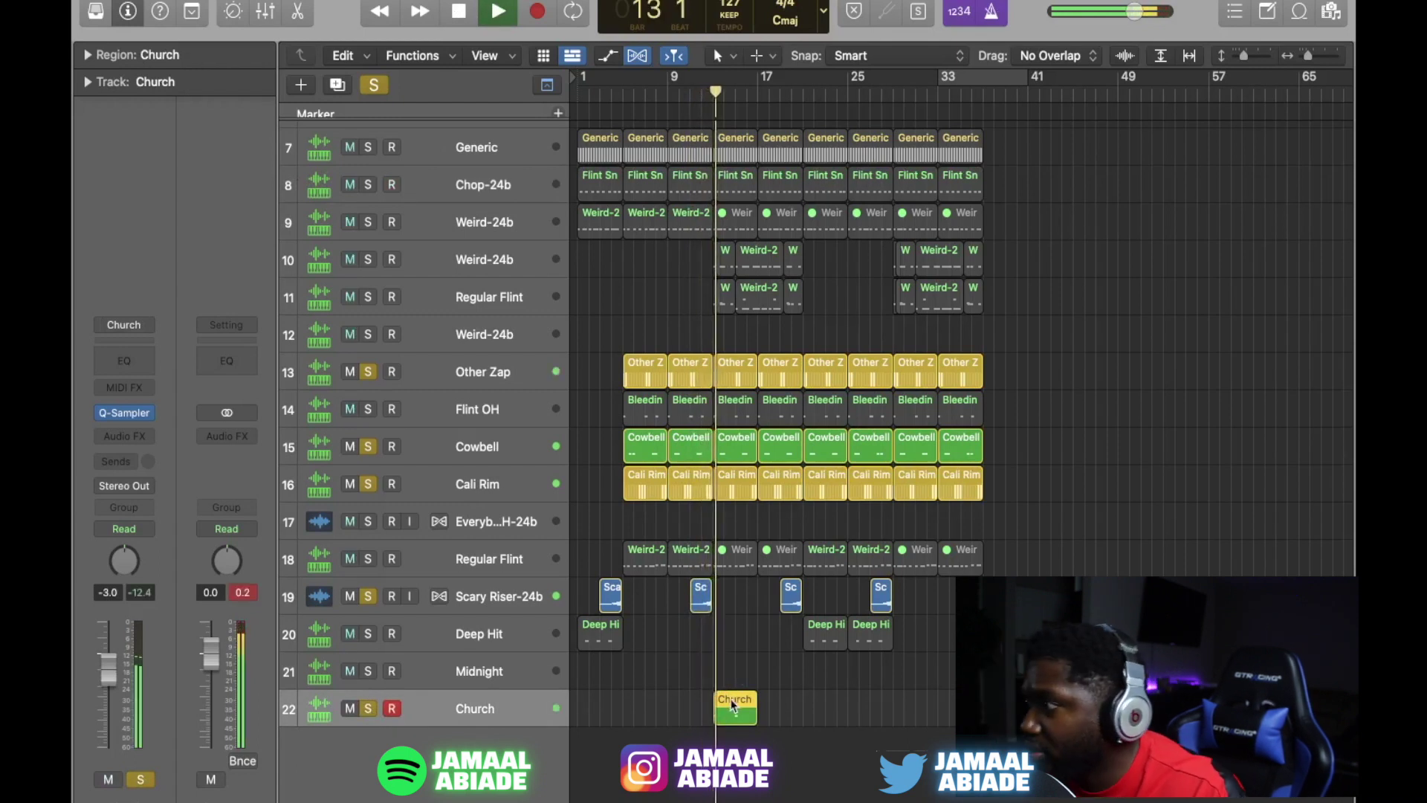
drag(734, 706, 913, 701)
click(373, 85)
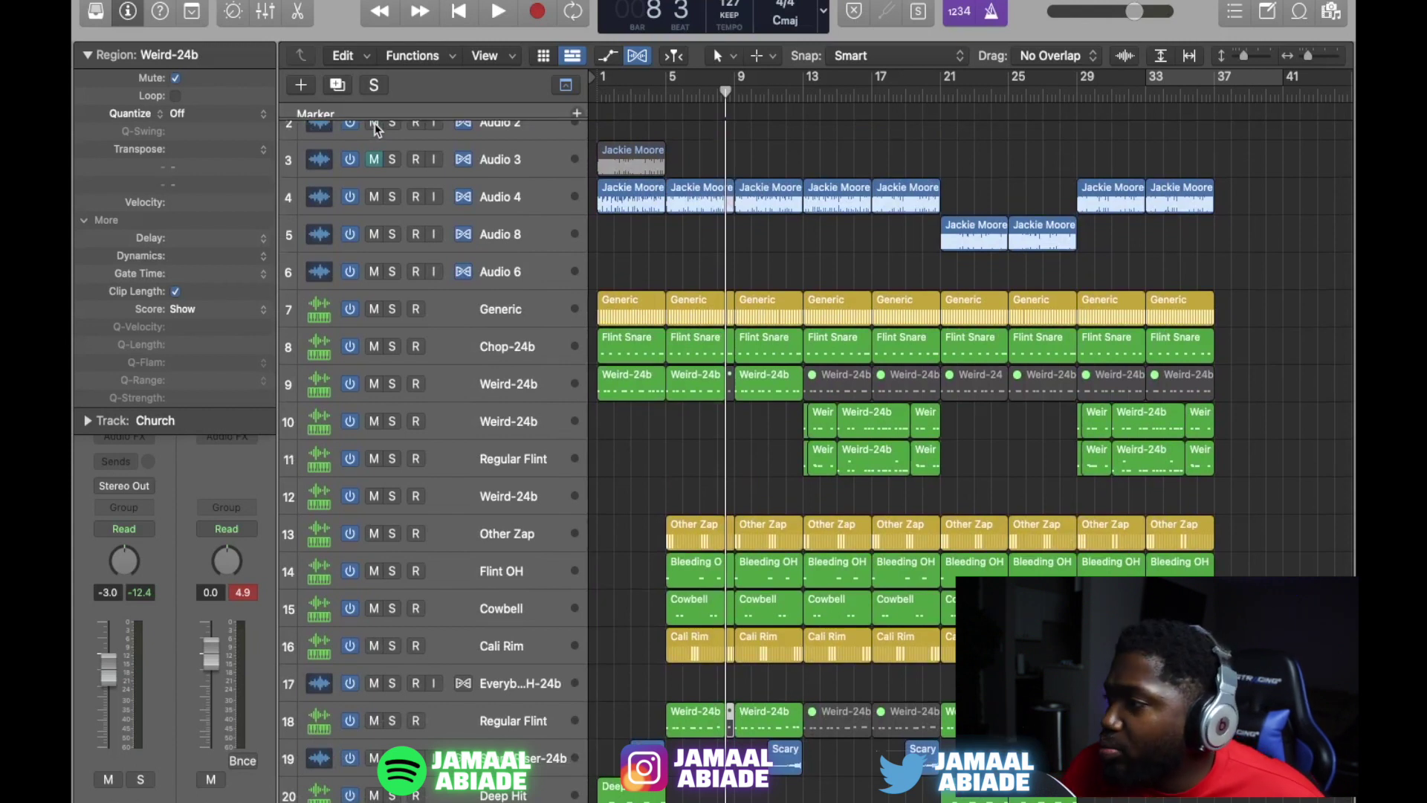
Step: Move the second Regular Flint track up to position 12
scroll(545, 363, down, 1)
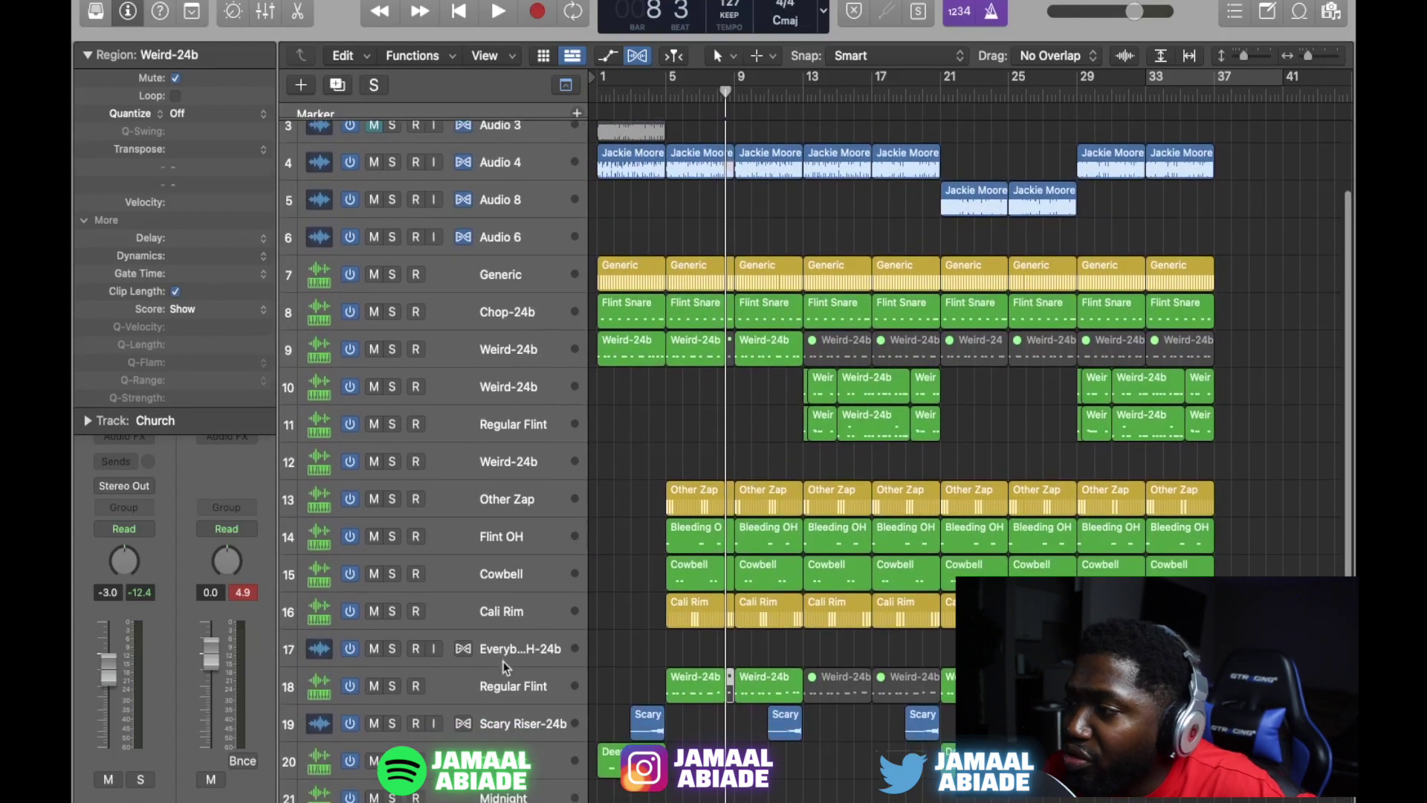
click(470, 695)
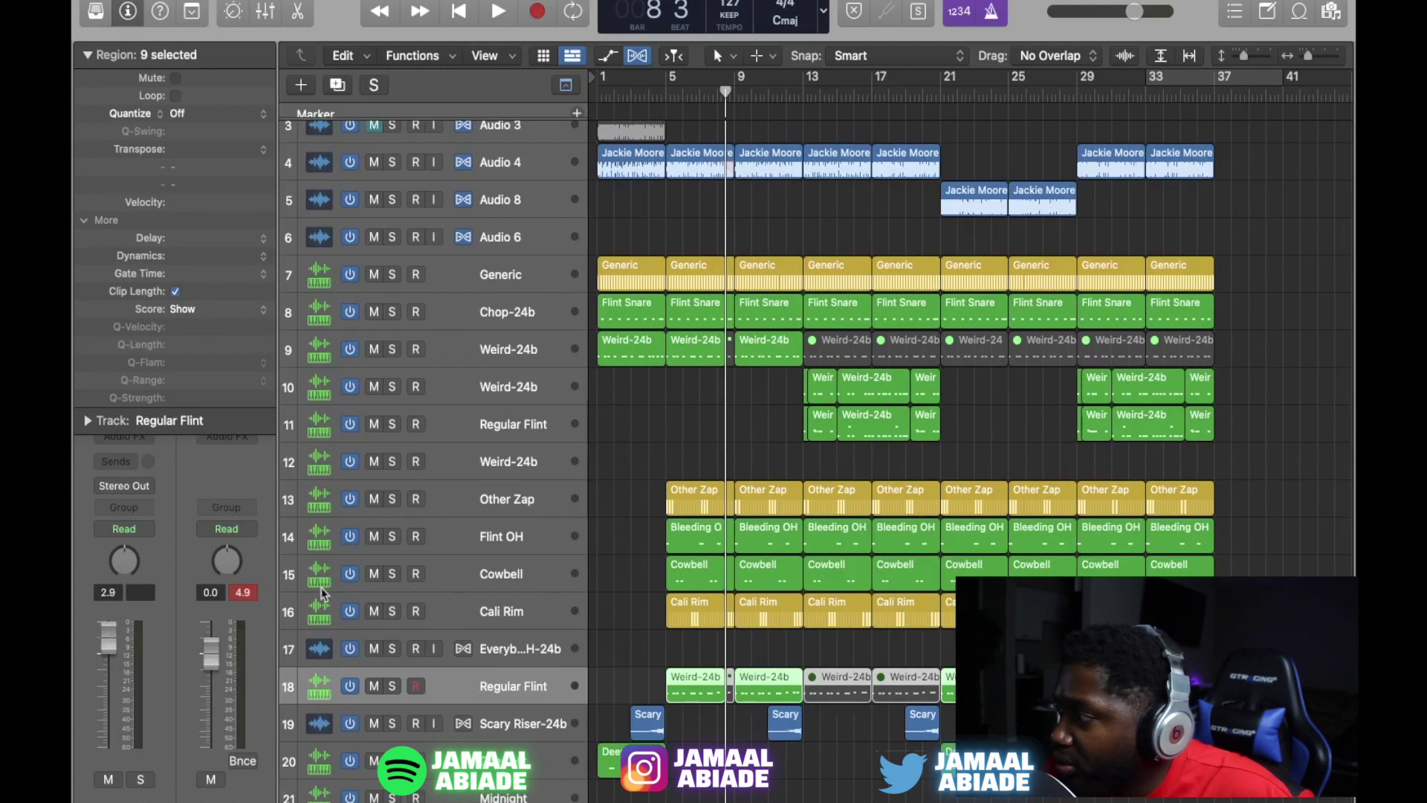
scroll(322, 592, down, 4)
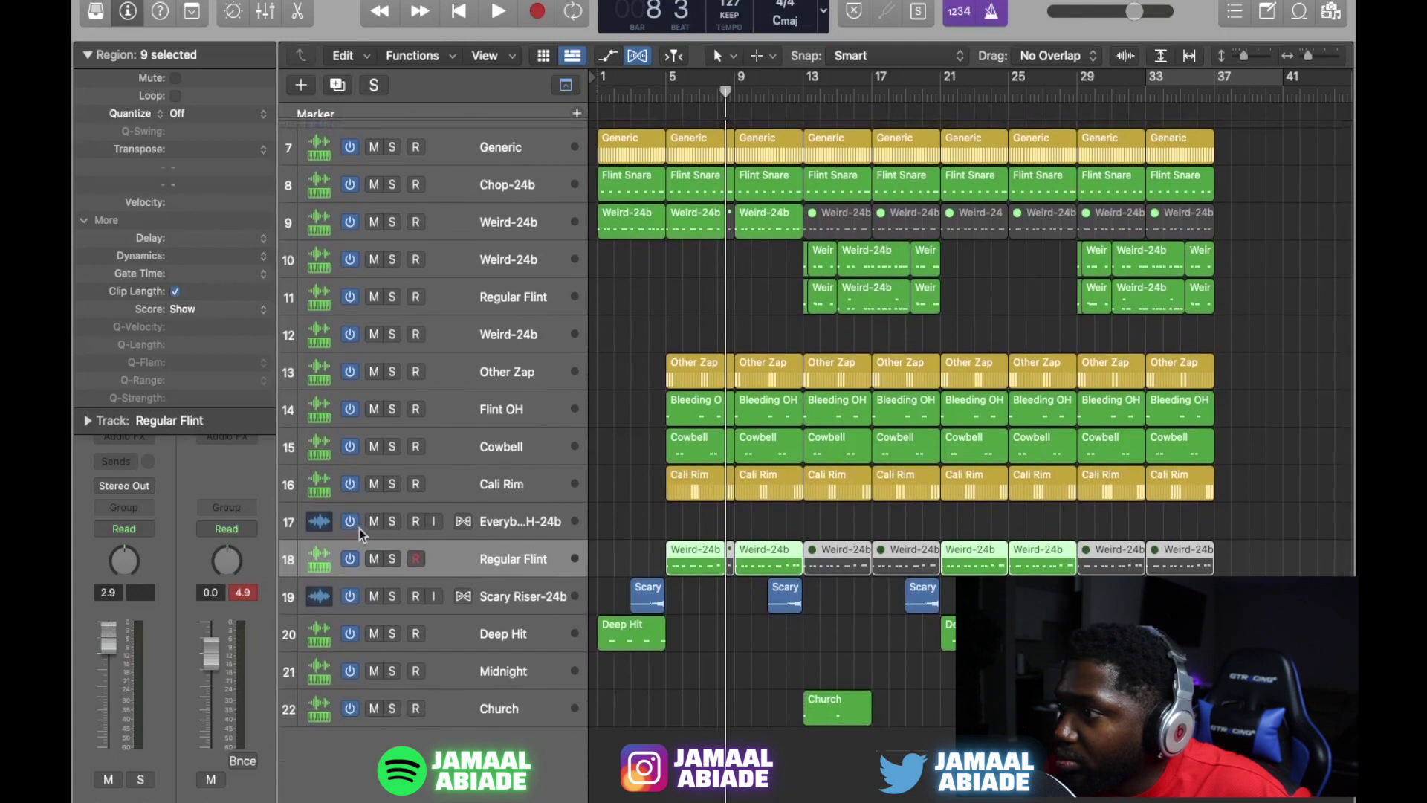
drag(305, 553, 321, 329)
Step: Select the Regular Flint, Audio 8 and Chop-24b tracks, then return the playhead to bar 1
click(460, 292)
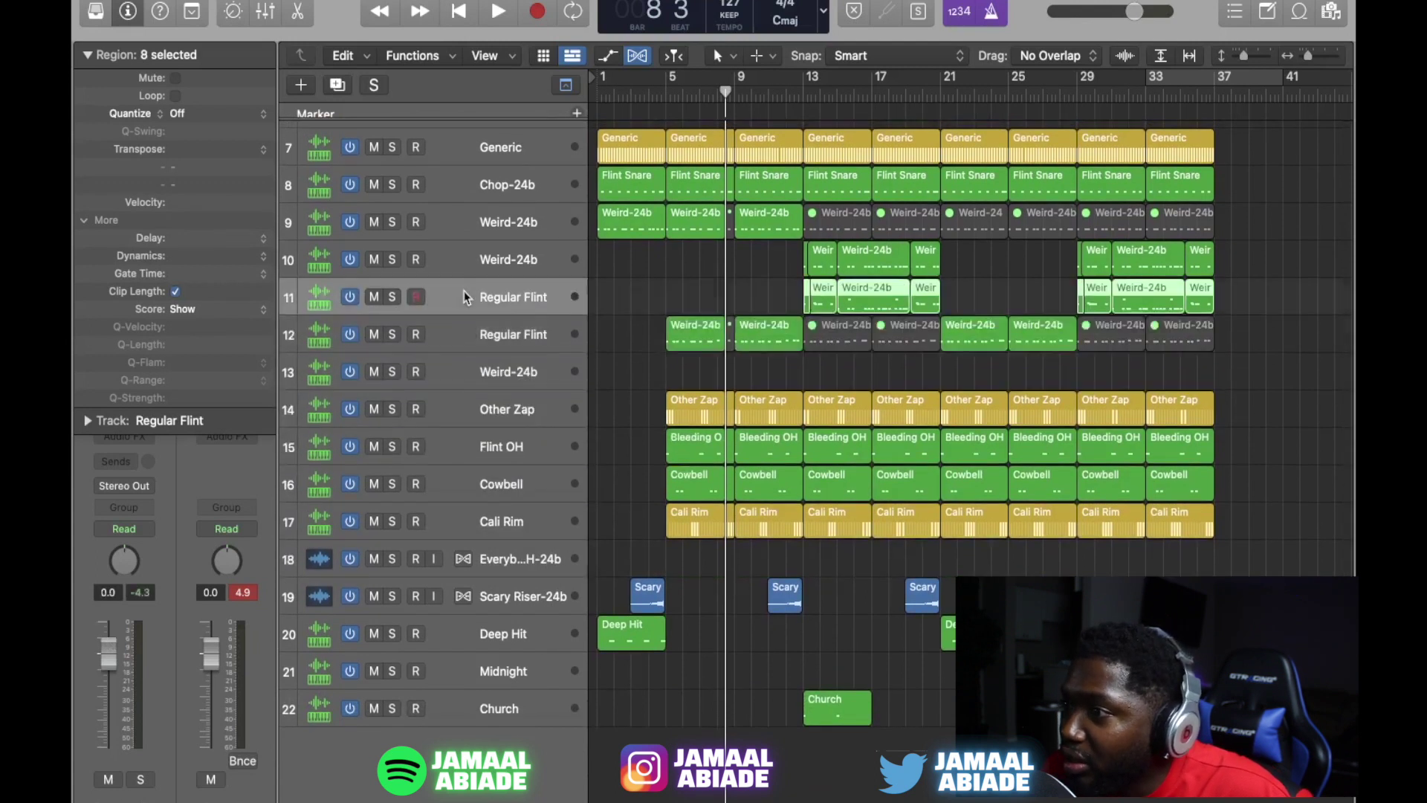
scroll(468, 315, up, 6)
click(503, 305)
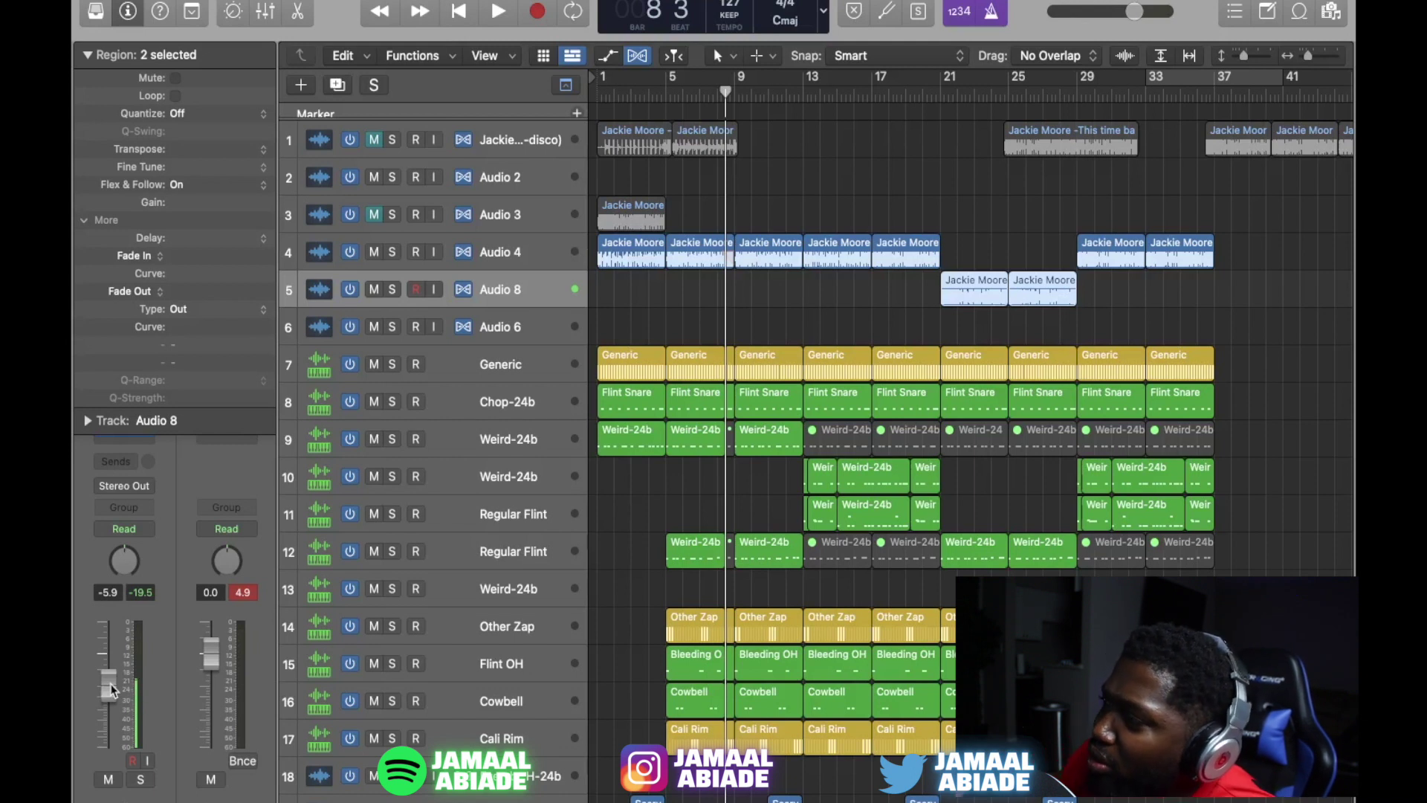
click(417, 404)
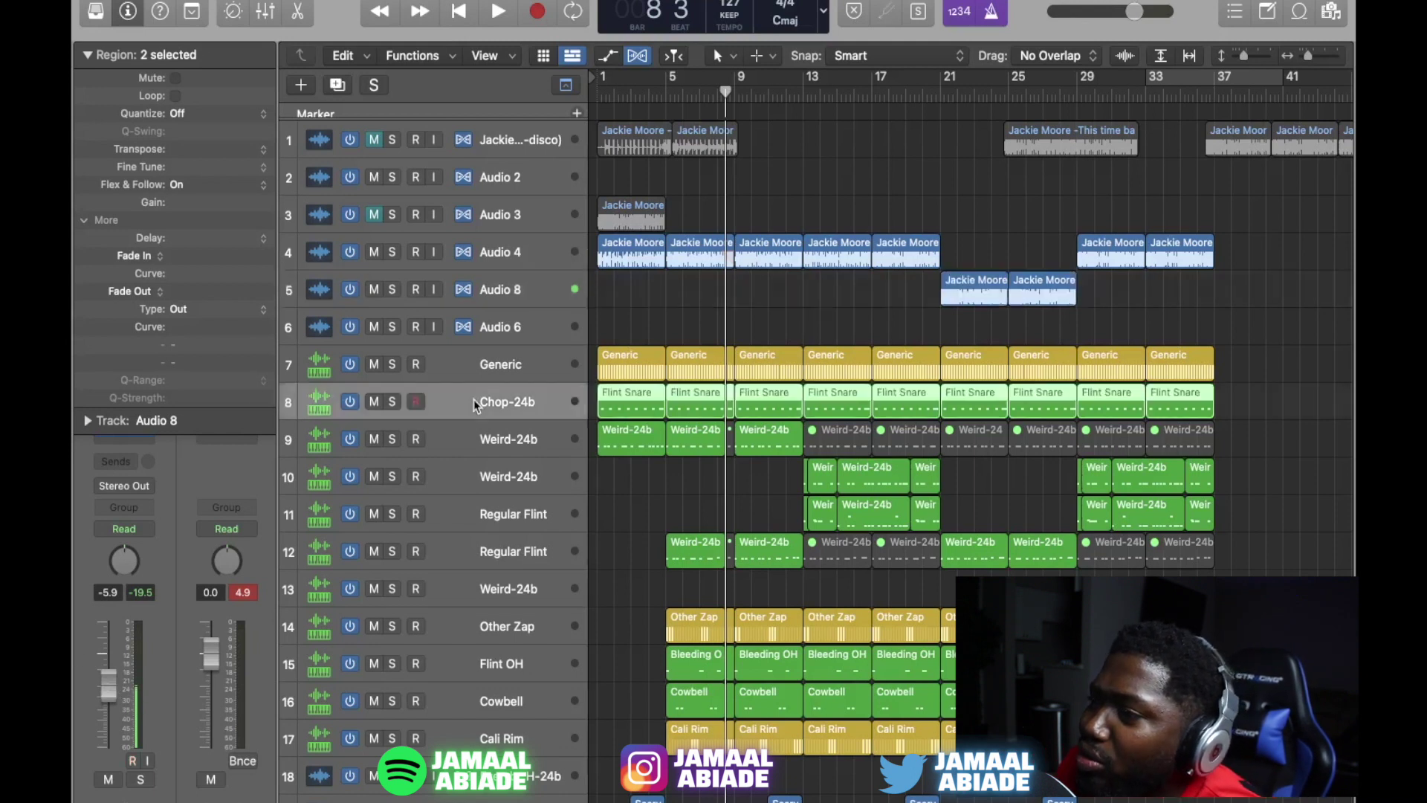
key(Return)
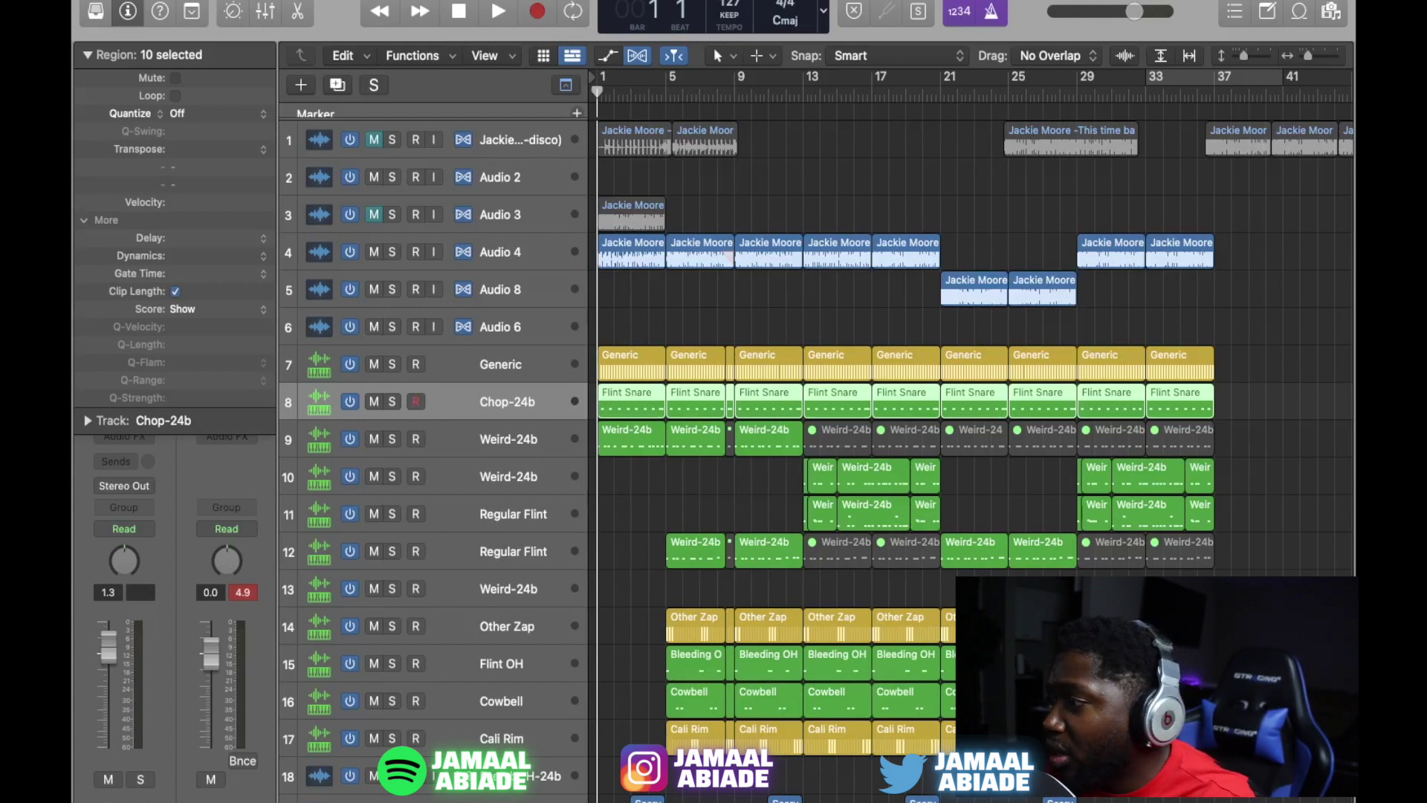
click(839, 133)
scroll(838, 133, down, 1)
key(space)
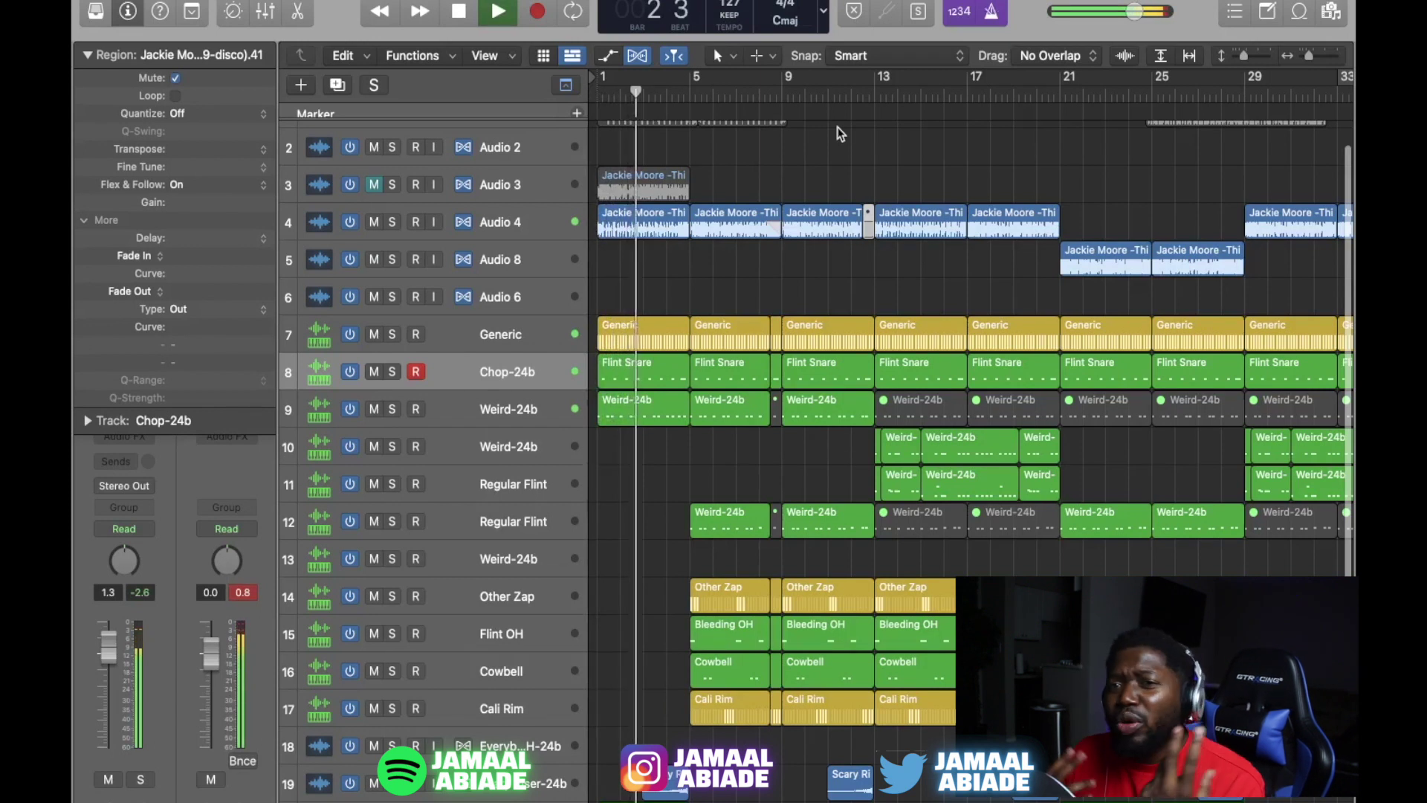